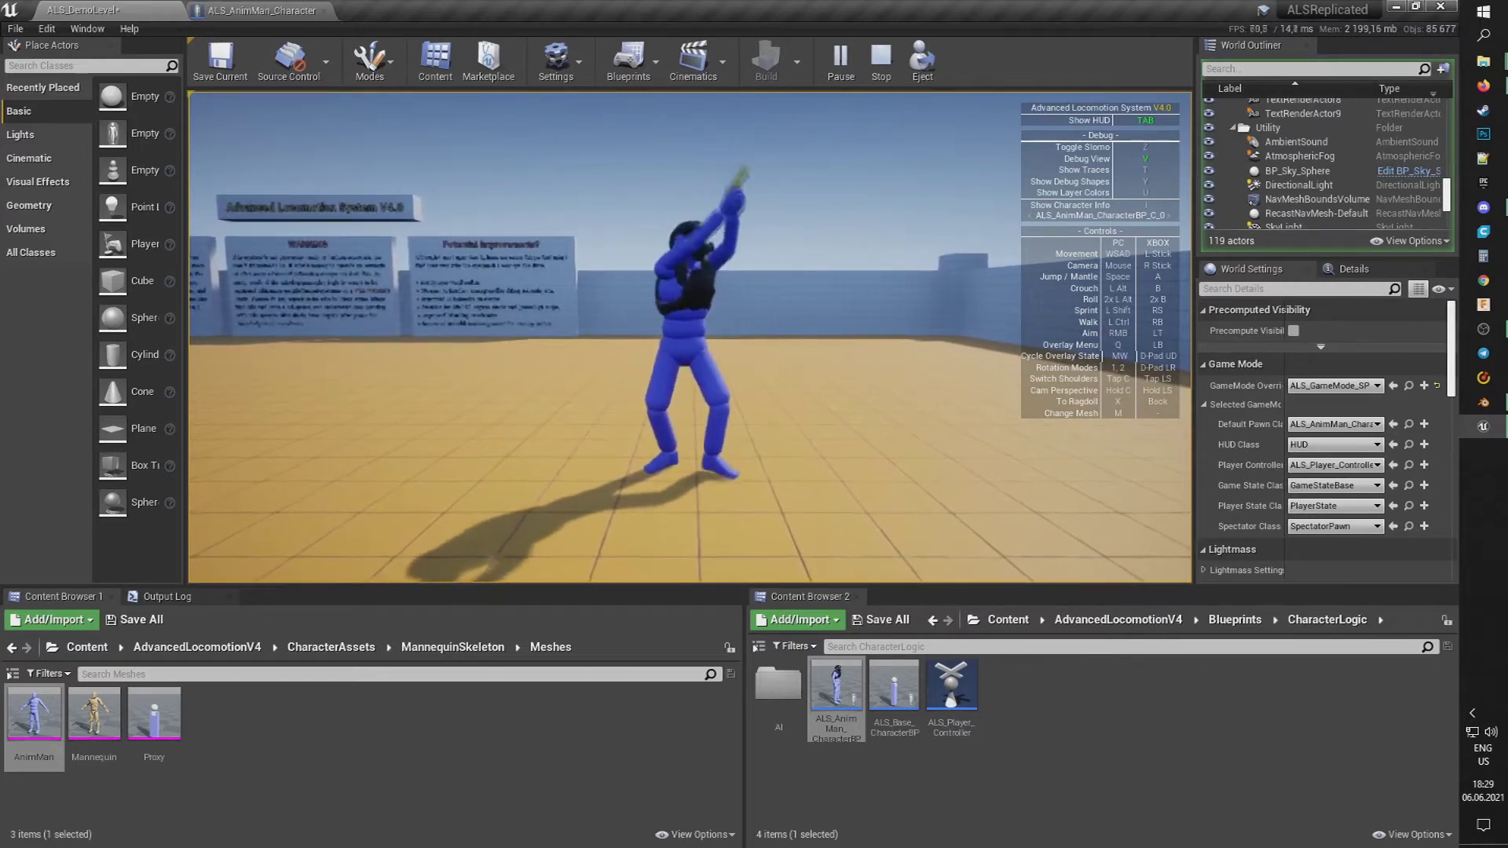
# - Cycle the running character's overlay state to the bow to preview the worn equipment in play
pyautogui.scroll(-1, 690, 337)
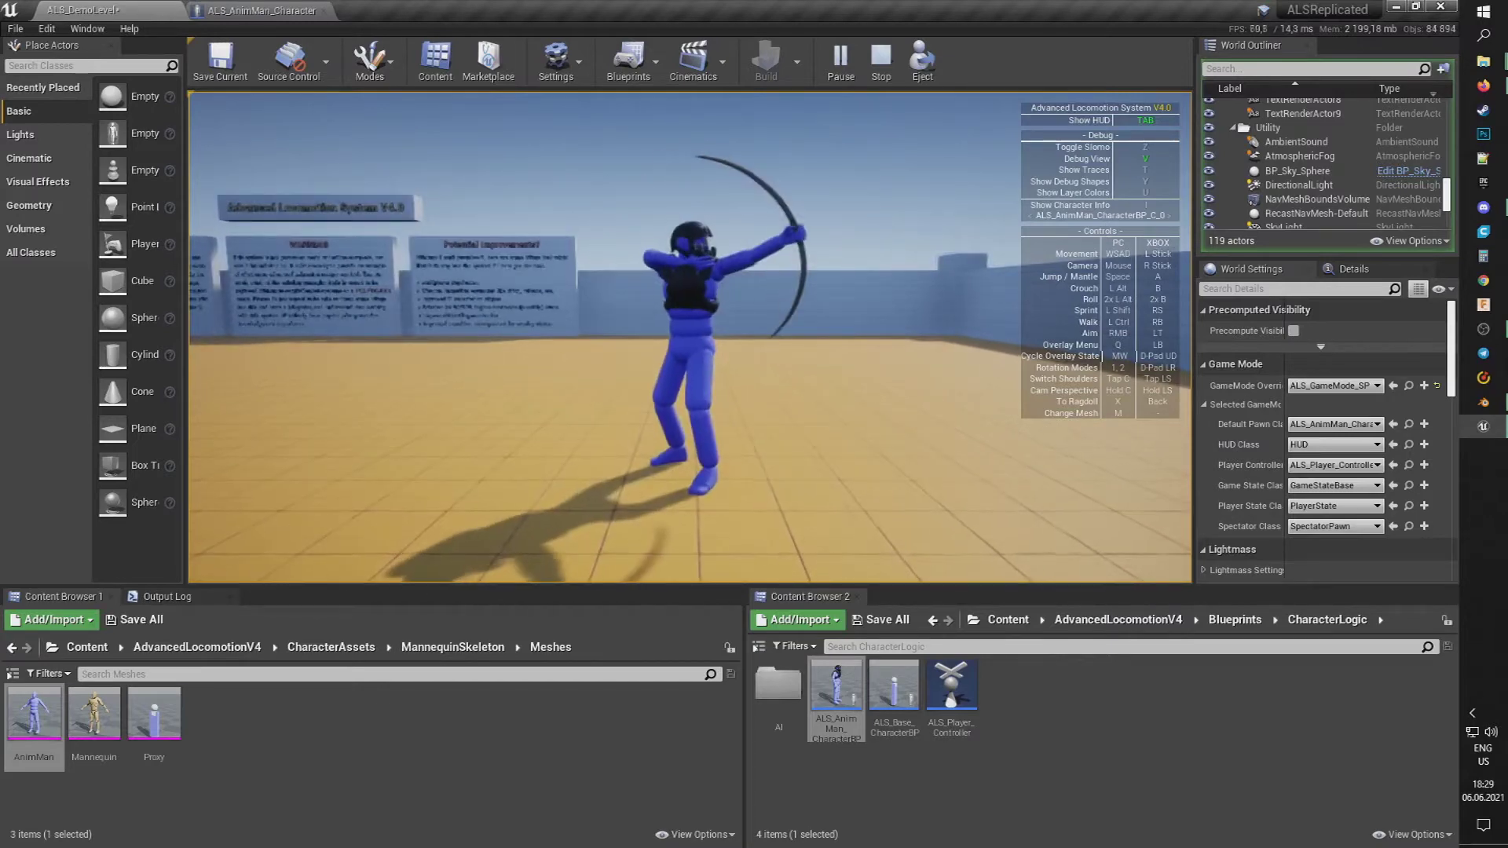
pyautogui.press('q')
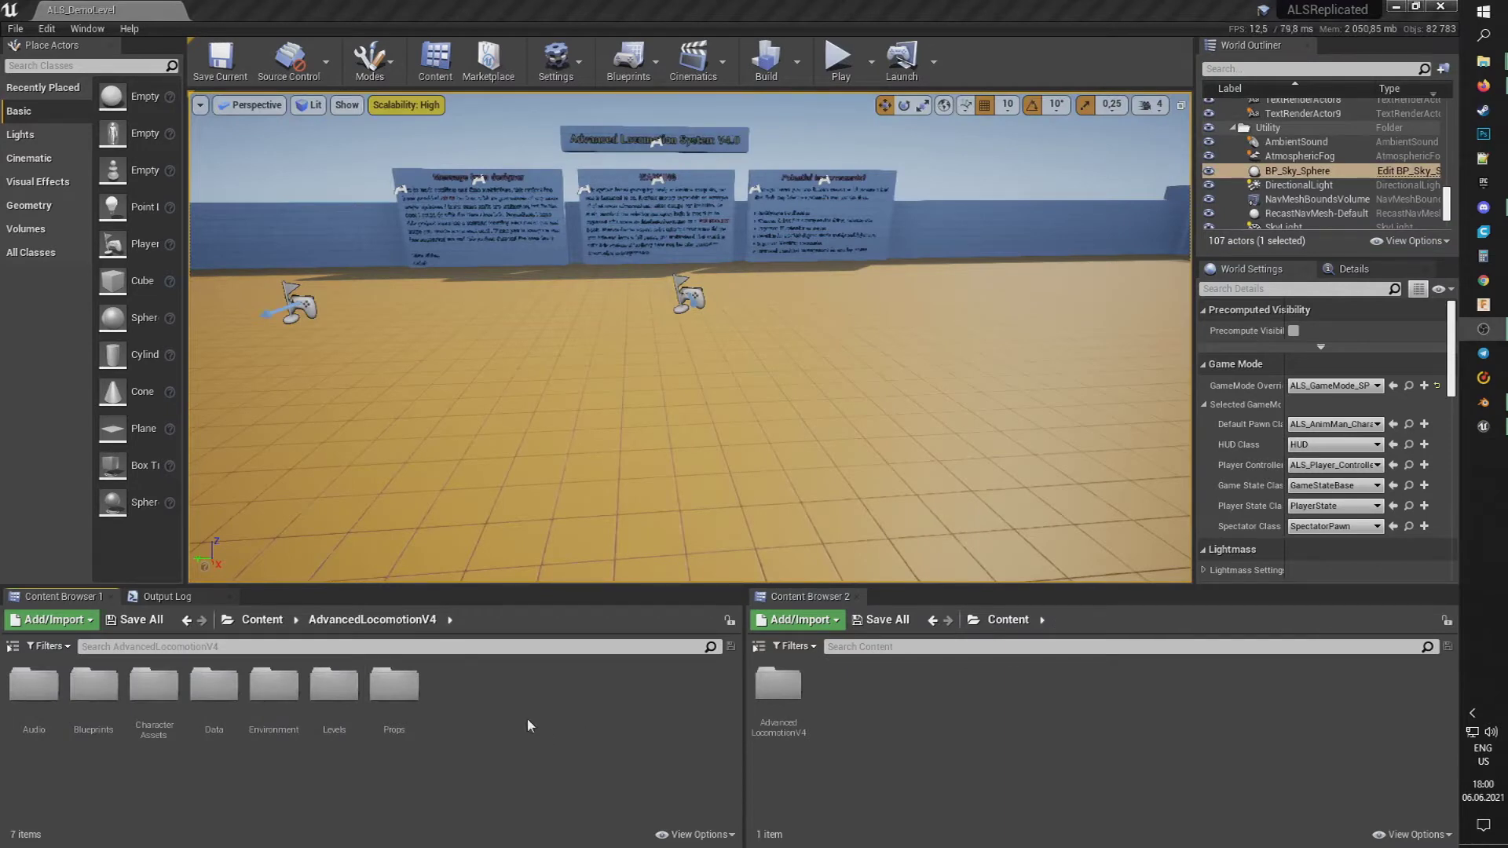
# - Browse to the Content/AdvancedLocomotionV4/CharacterAssets/MannequinSkeleton/Meshes folder
pyautogui.click(262, 620)
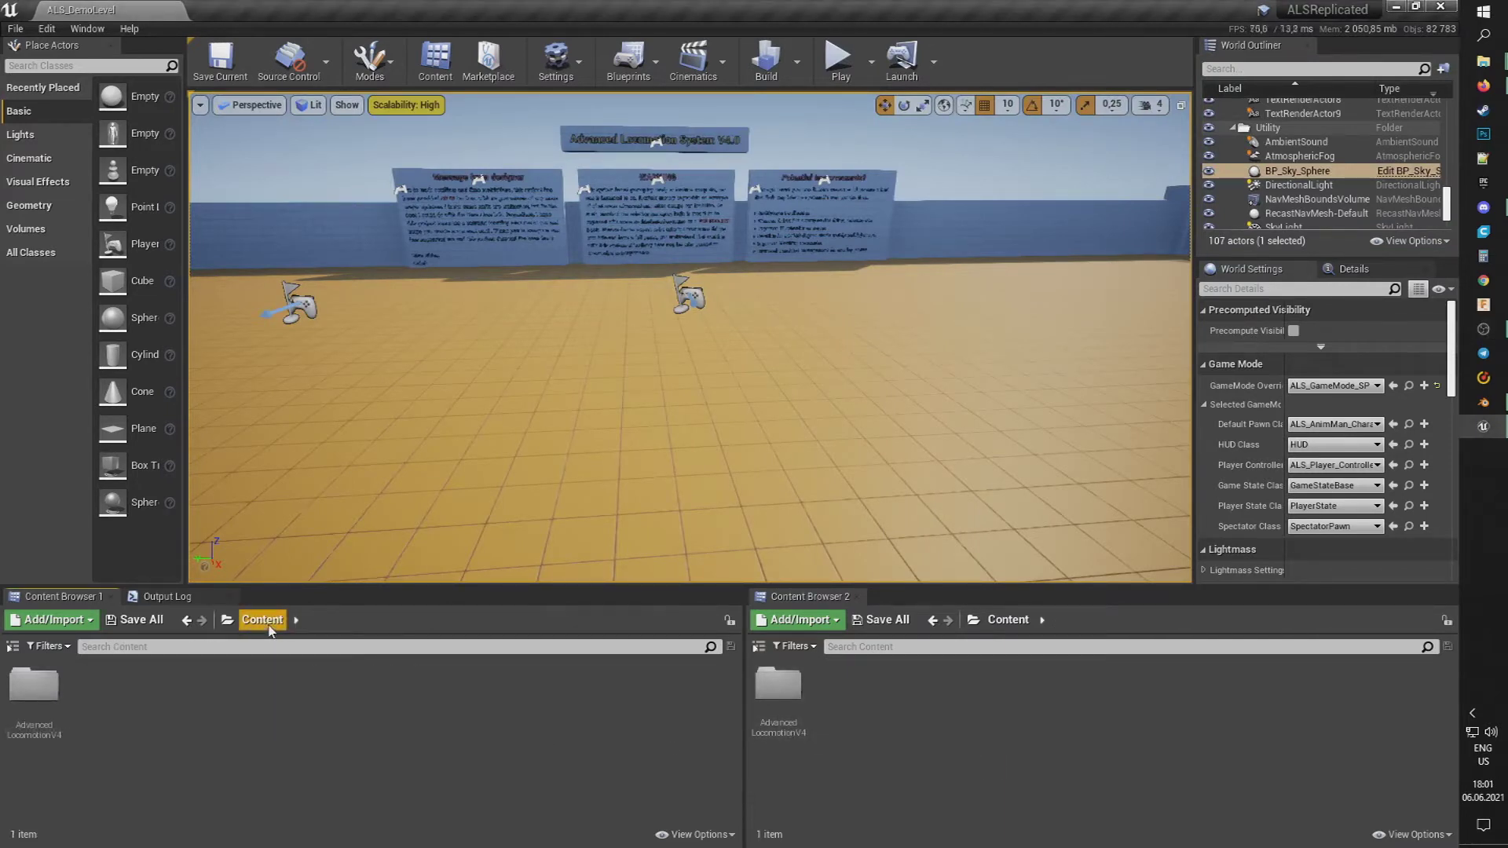
pyautogui.doubleClick(32, 688)
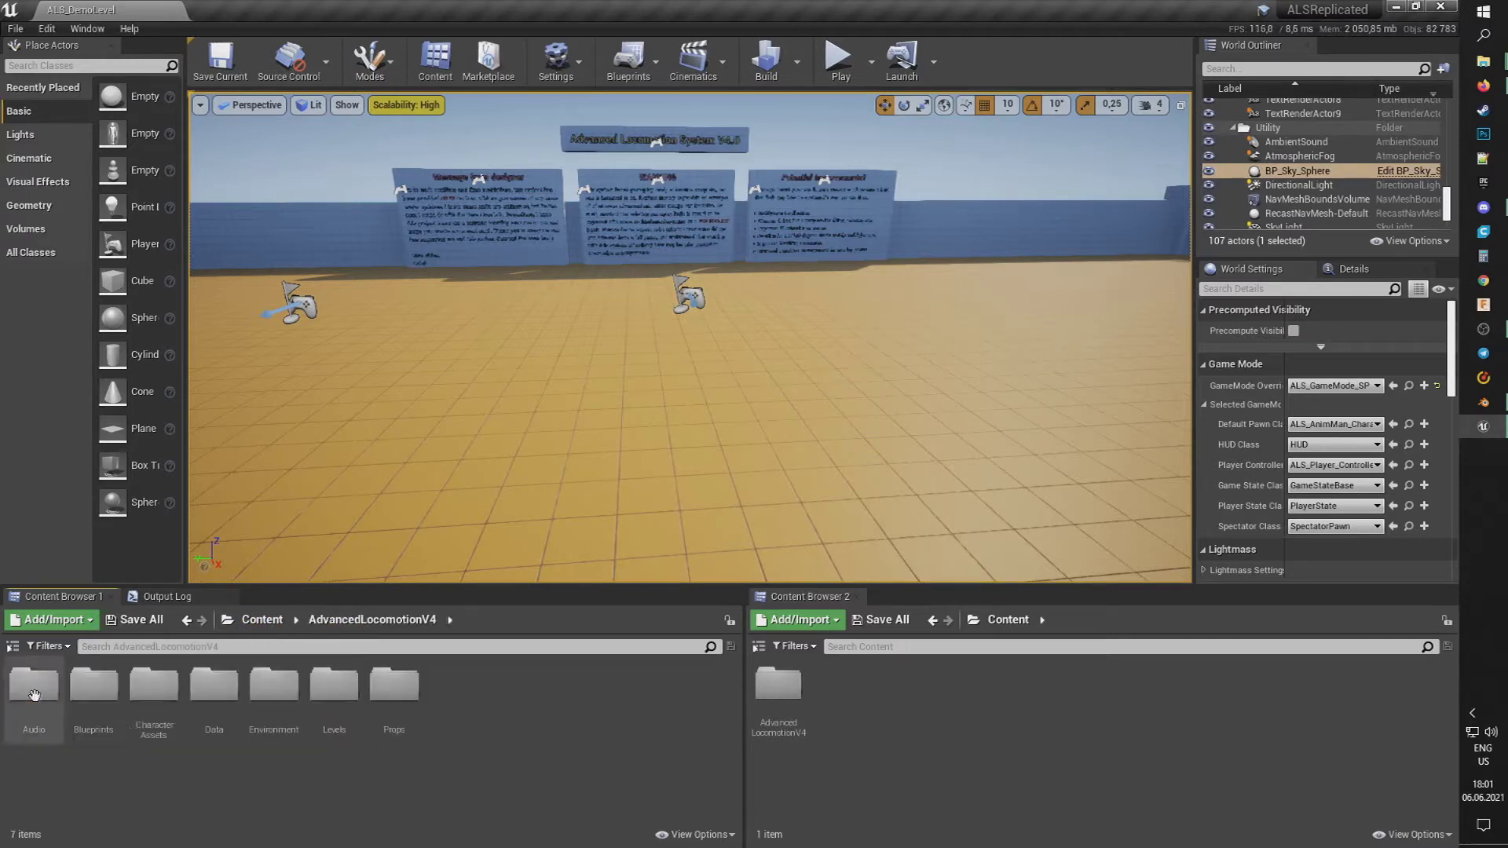
pyautogui.doubleClick(154, 686)
pyautogui.doubleClick(34, 702)
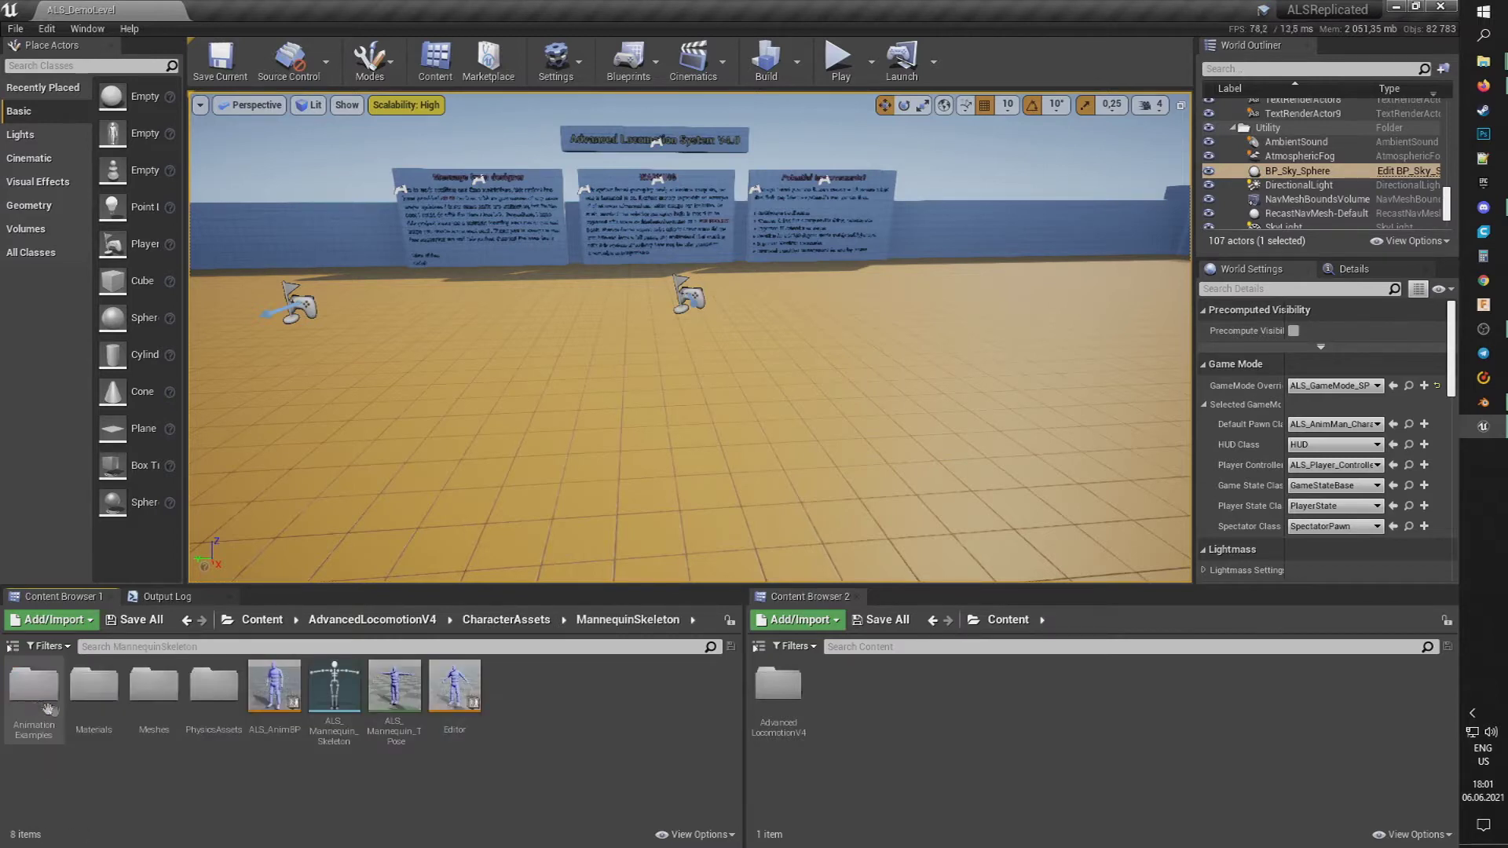
pyautogui.doubleClick(173, 697)
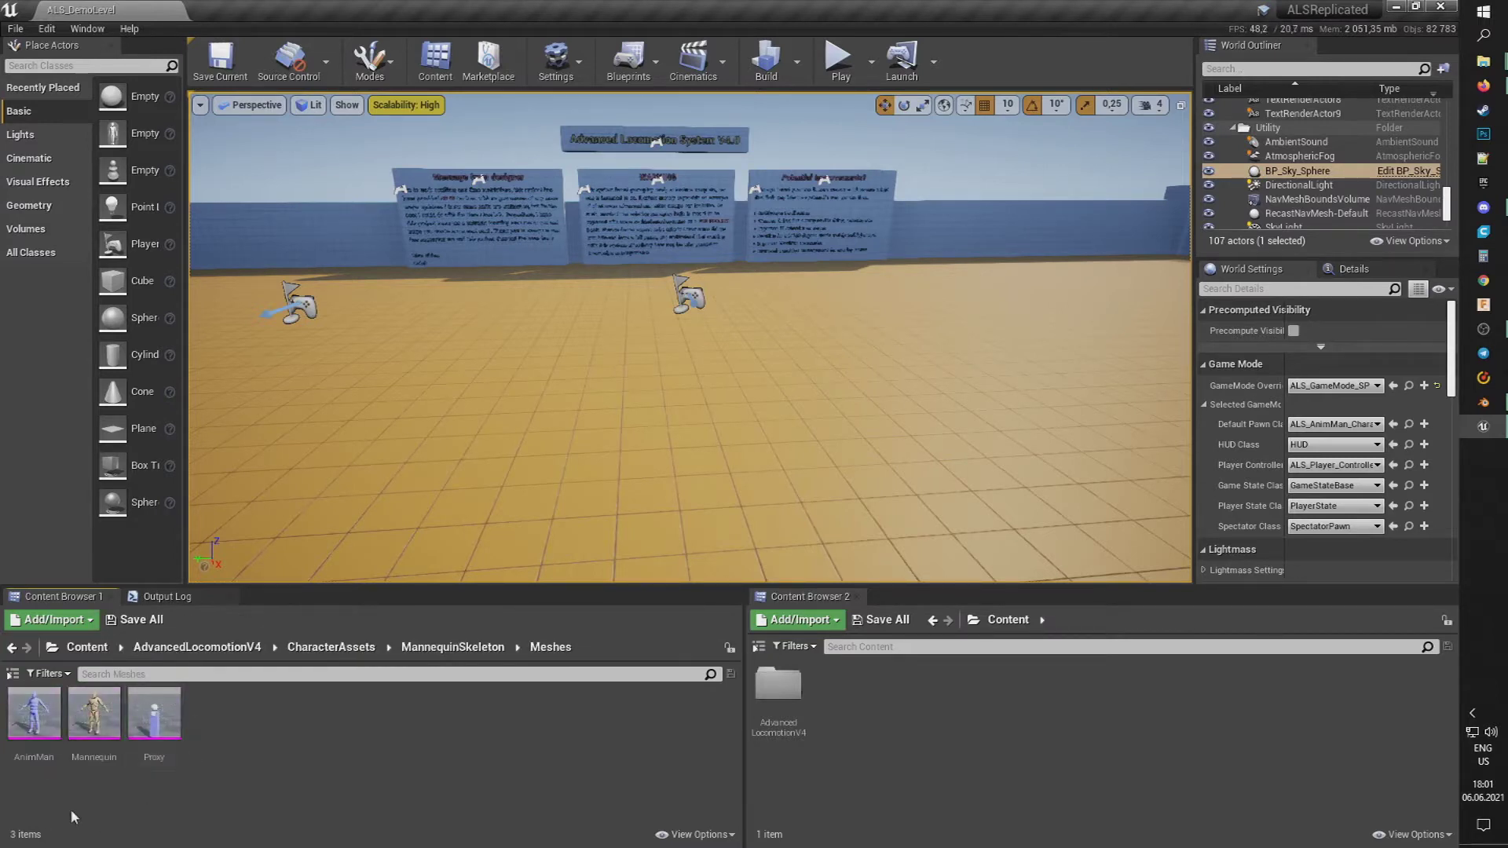
# - Export the AnimMan skeletal mesh as an FBX file named AnimMan to ALS_ClothExportTutorial, keeping the default FBX 2013 export options
pyautogui.rightClick(35, 710)
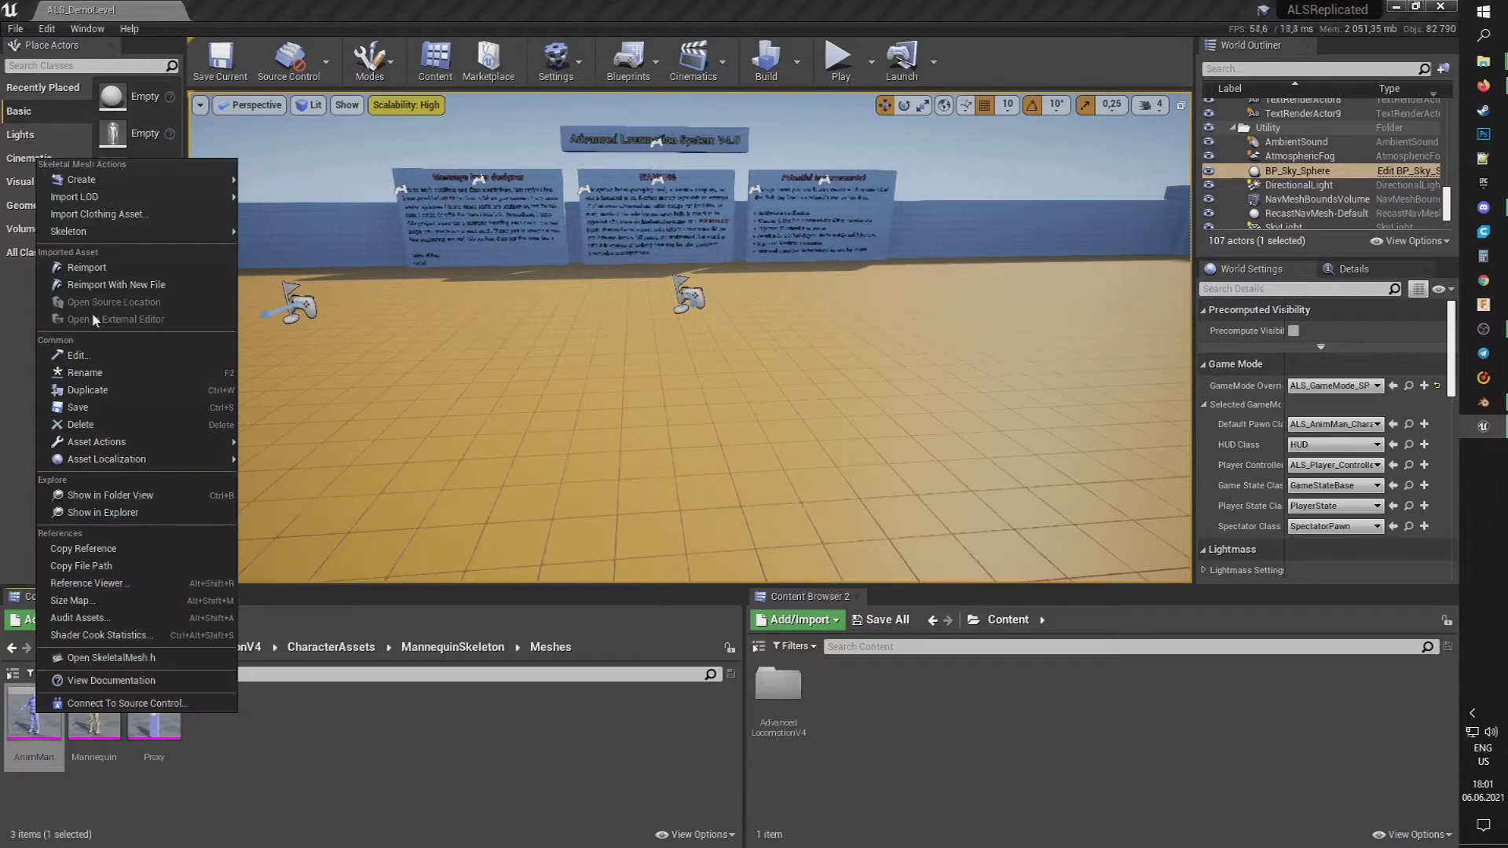
pyautogui.moveTo(95, 442)
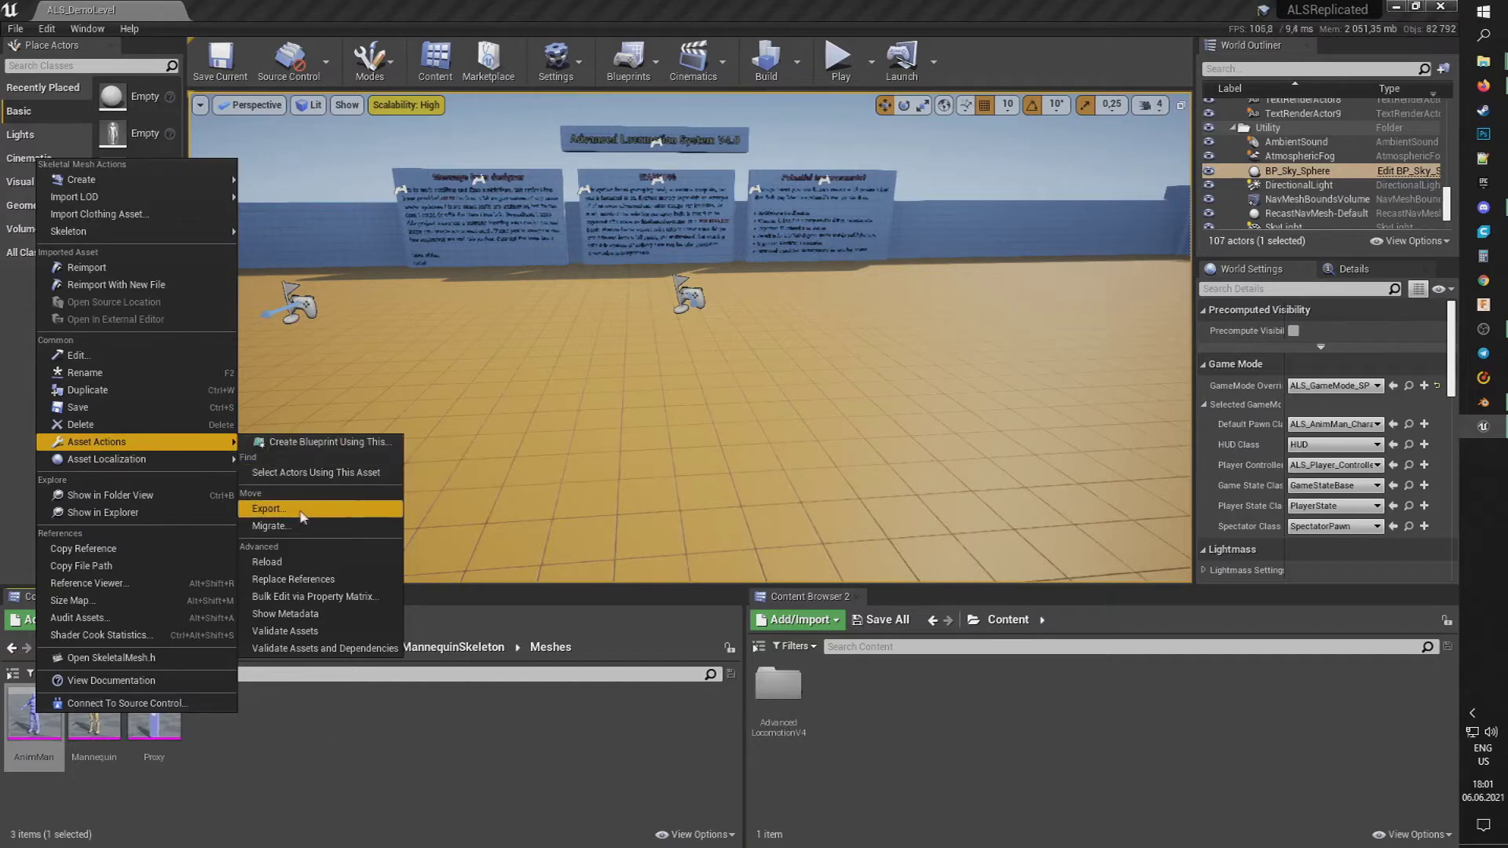
pyautogui.click(296, 512)
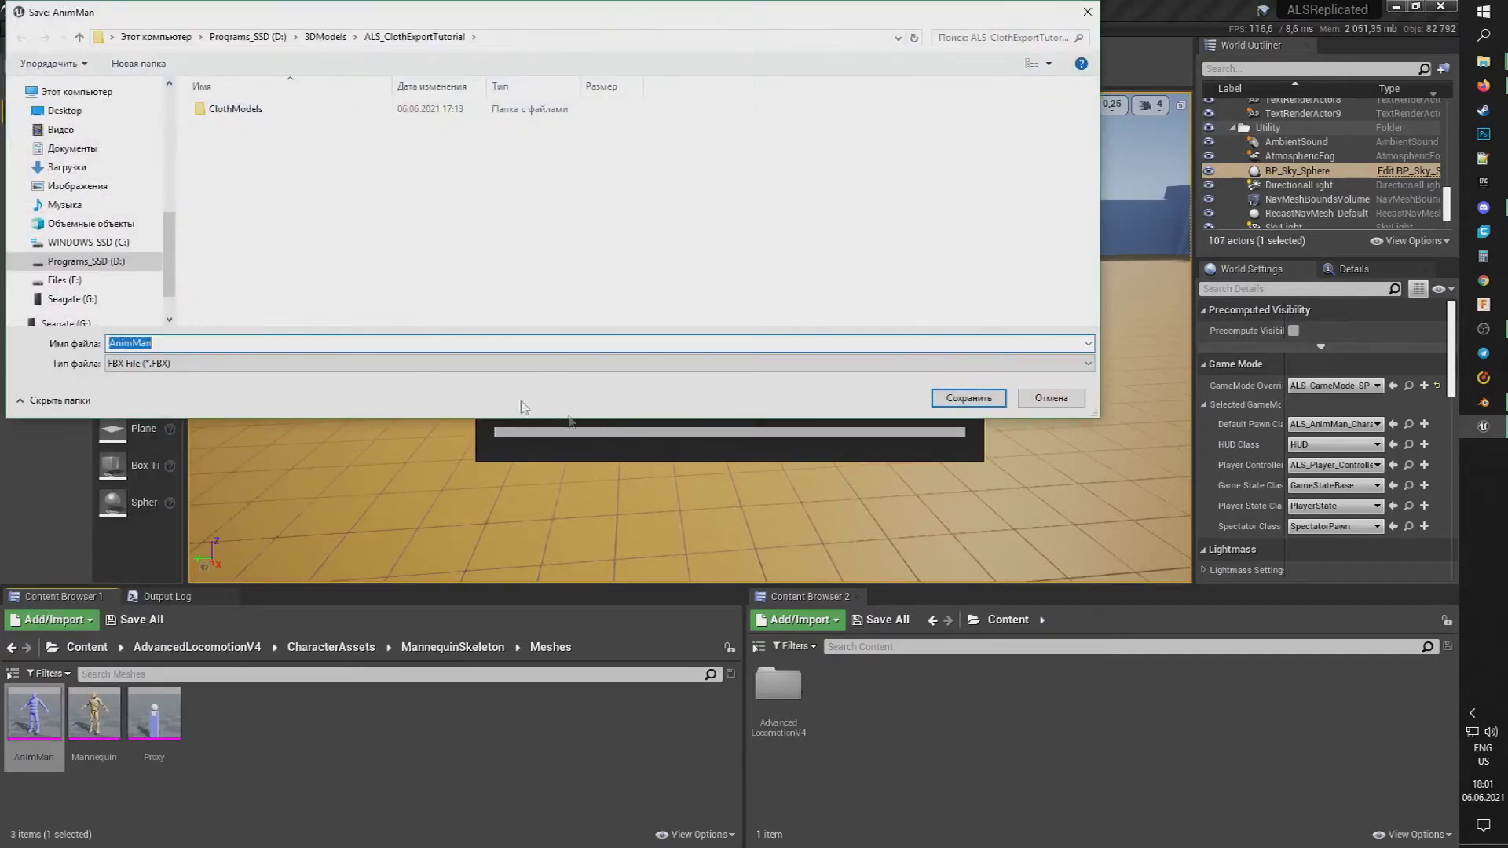
pyautogui.click(979, 402)
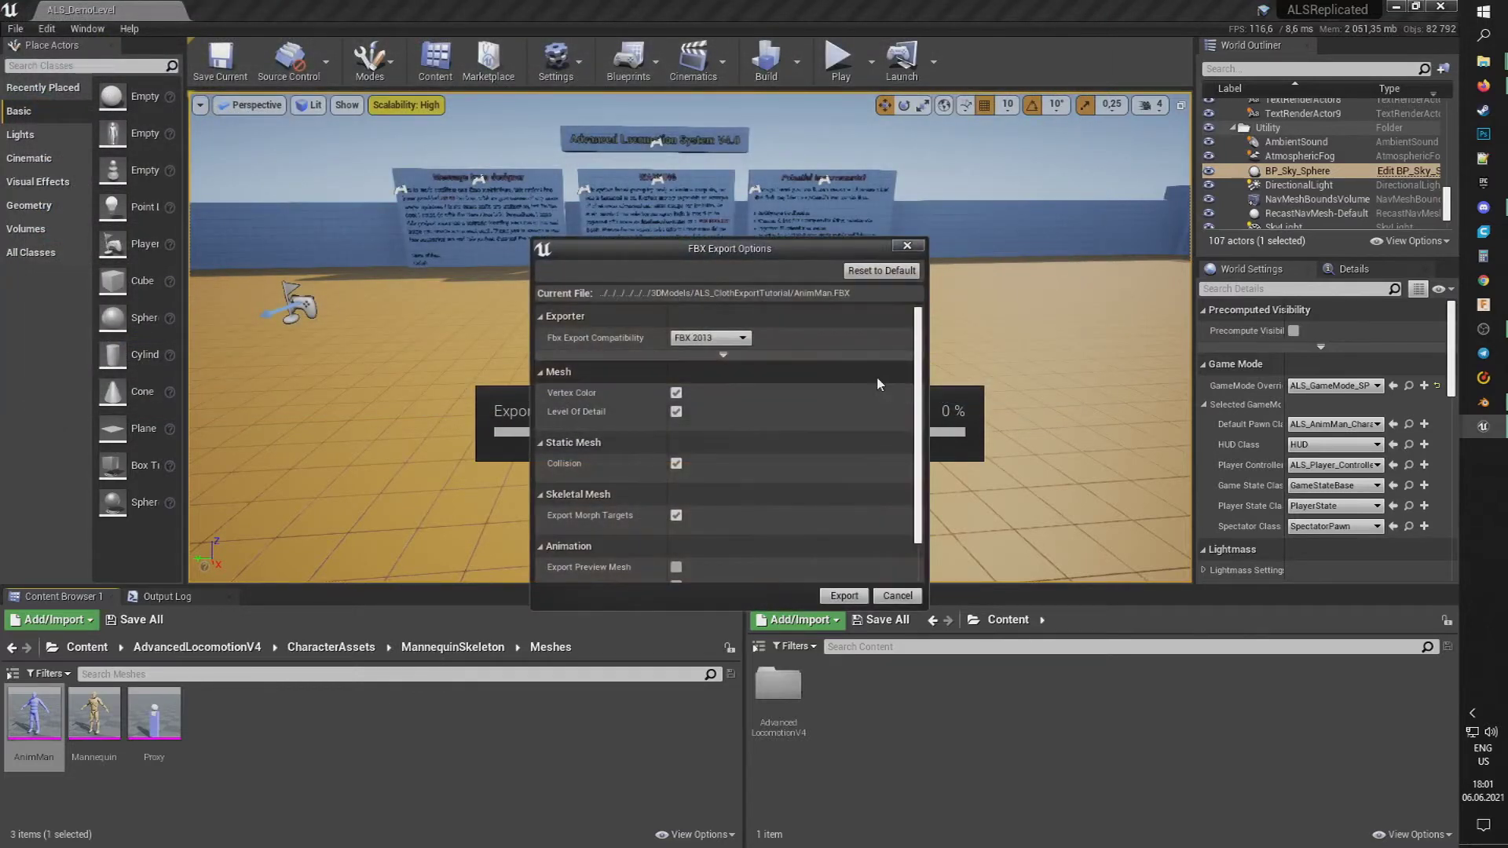
pyautogui.click(844, 596)
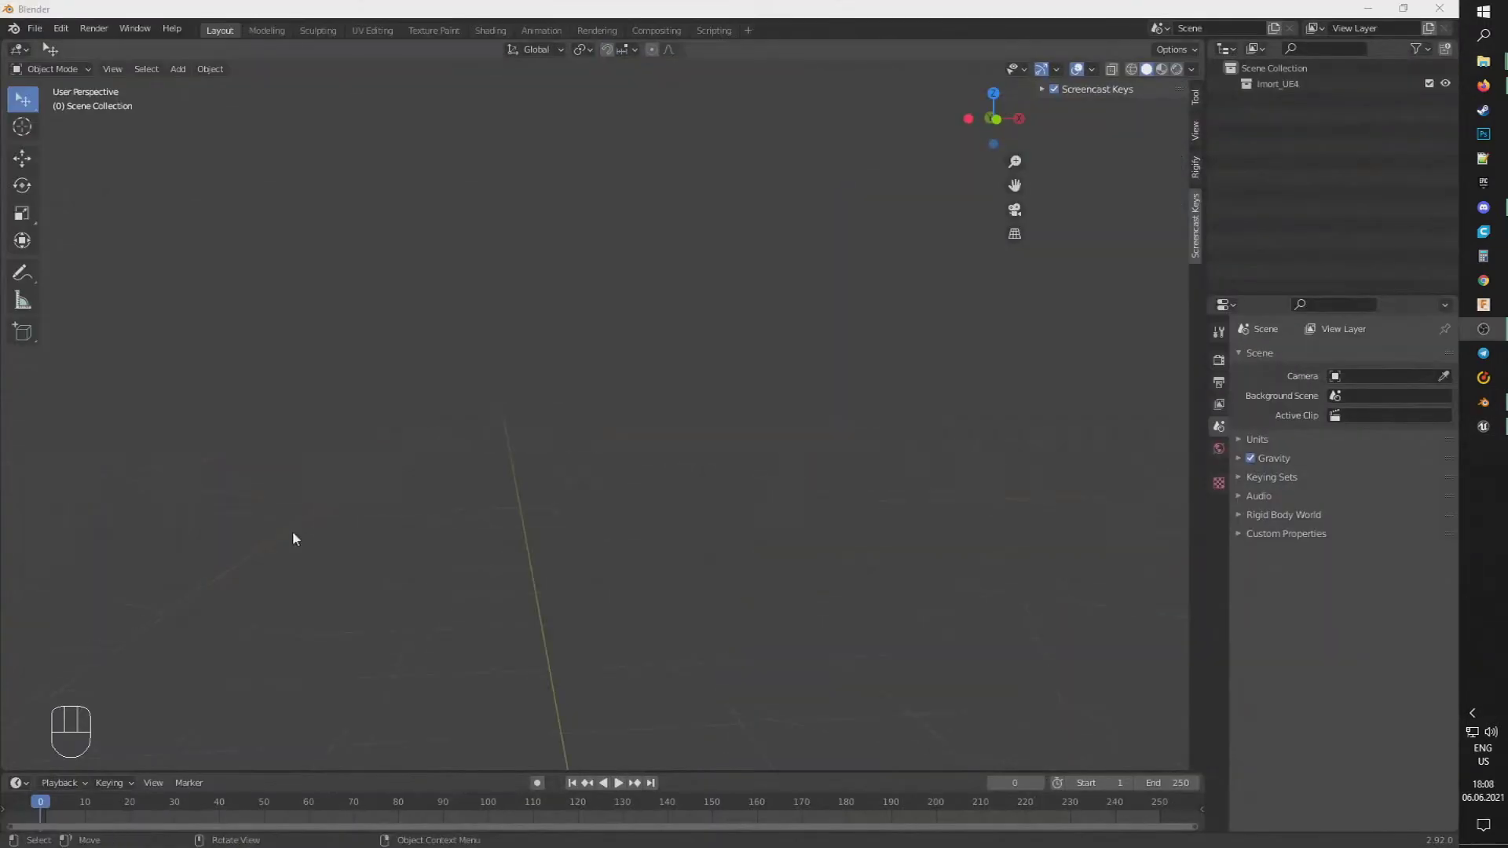
# - Switch to Blender, import AnimMan.FBX from ALS_ClothExportTutorial, and deselect the imported mannequin
pyautogui.click(293, 527)
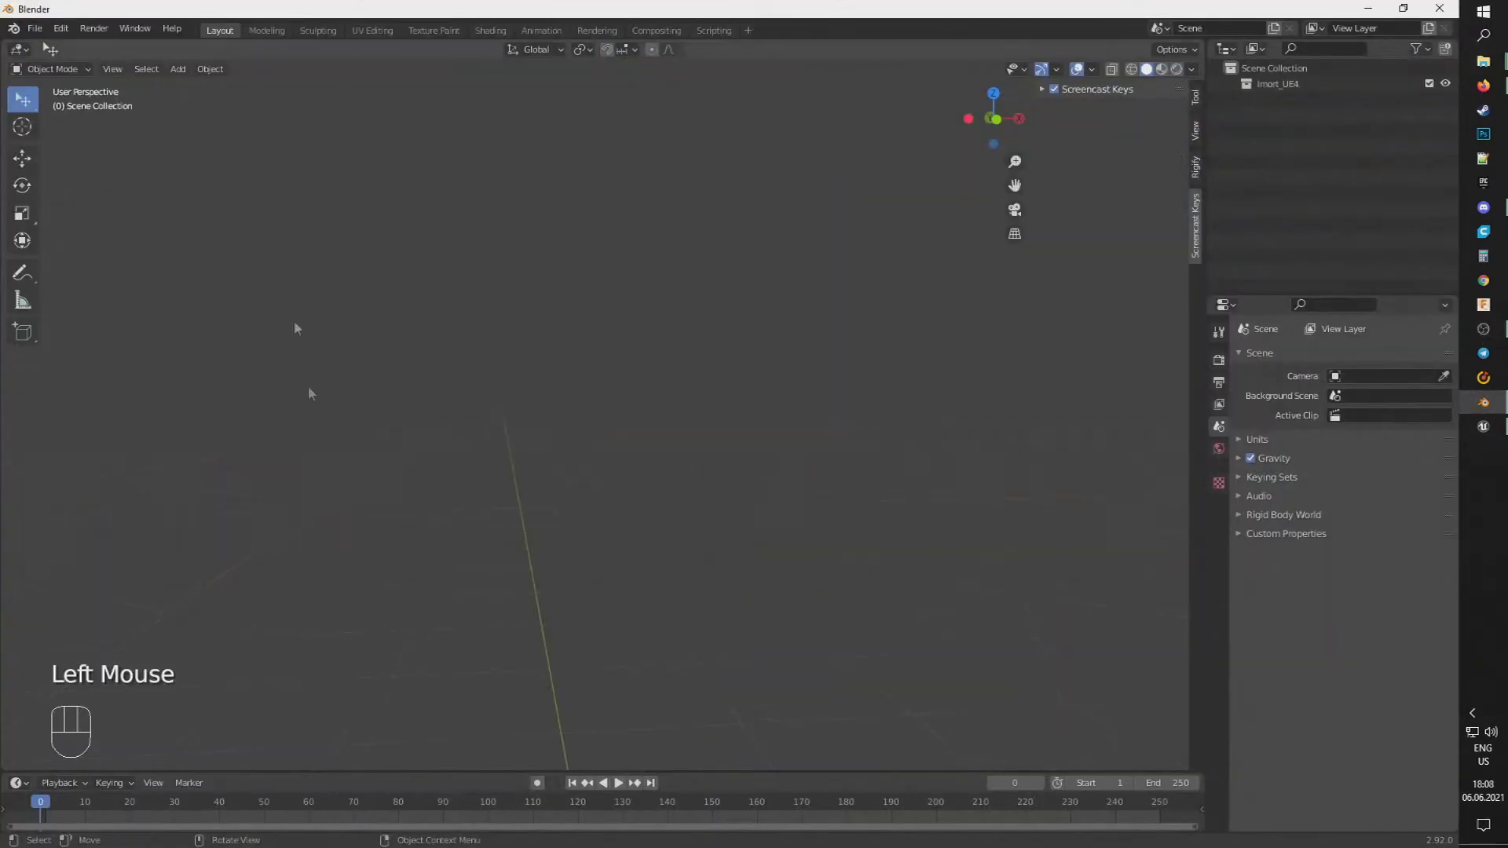
pyautogui.click(31, 31)
pyautogui.moveTo(95, 245)
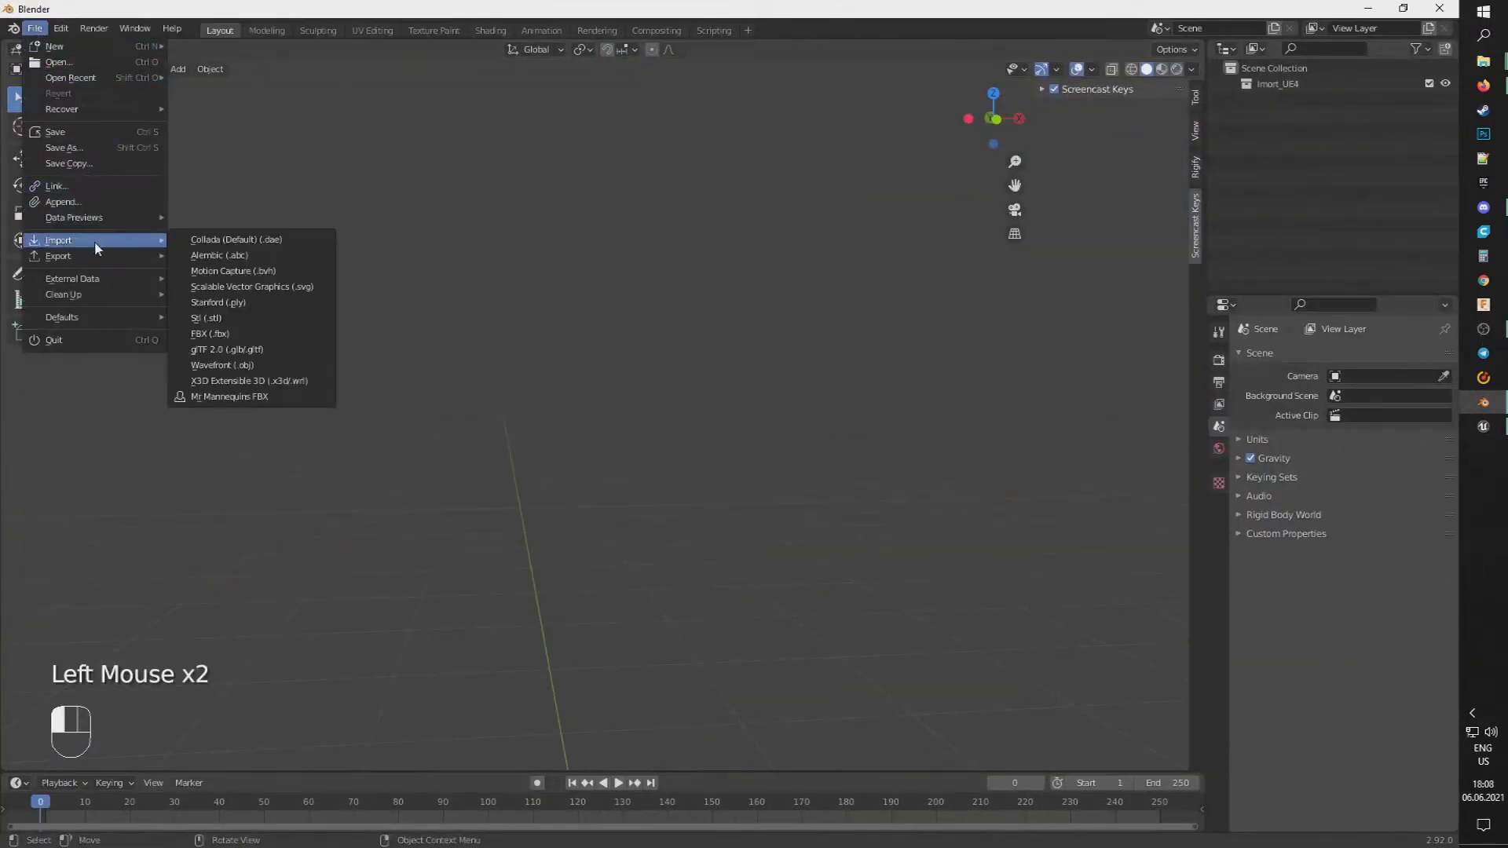
pyautogui.click(234, 338)
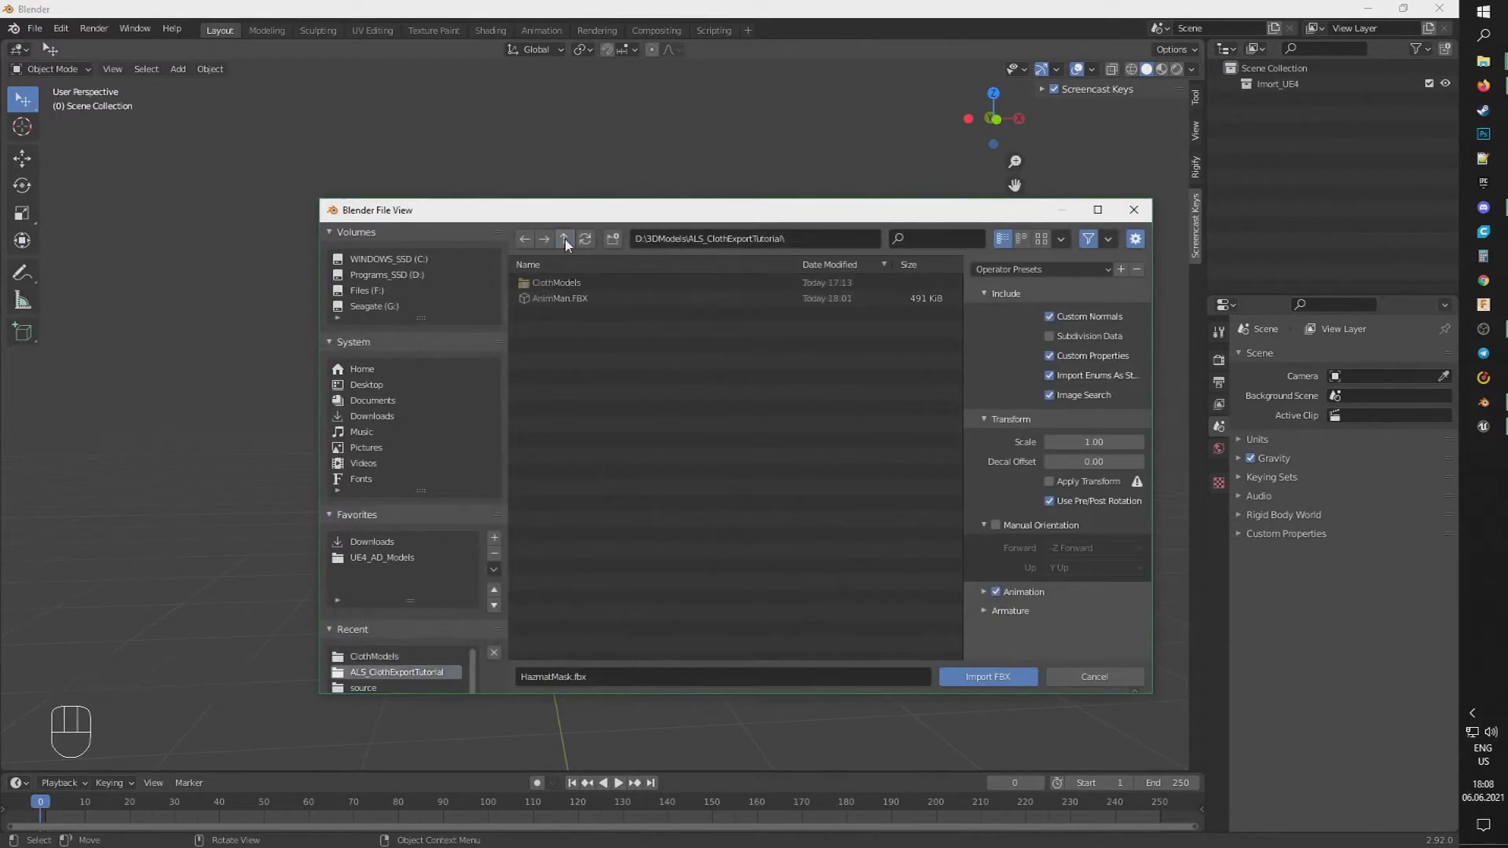
pyautogui.doubleClick(557, 300)
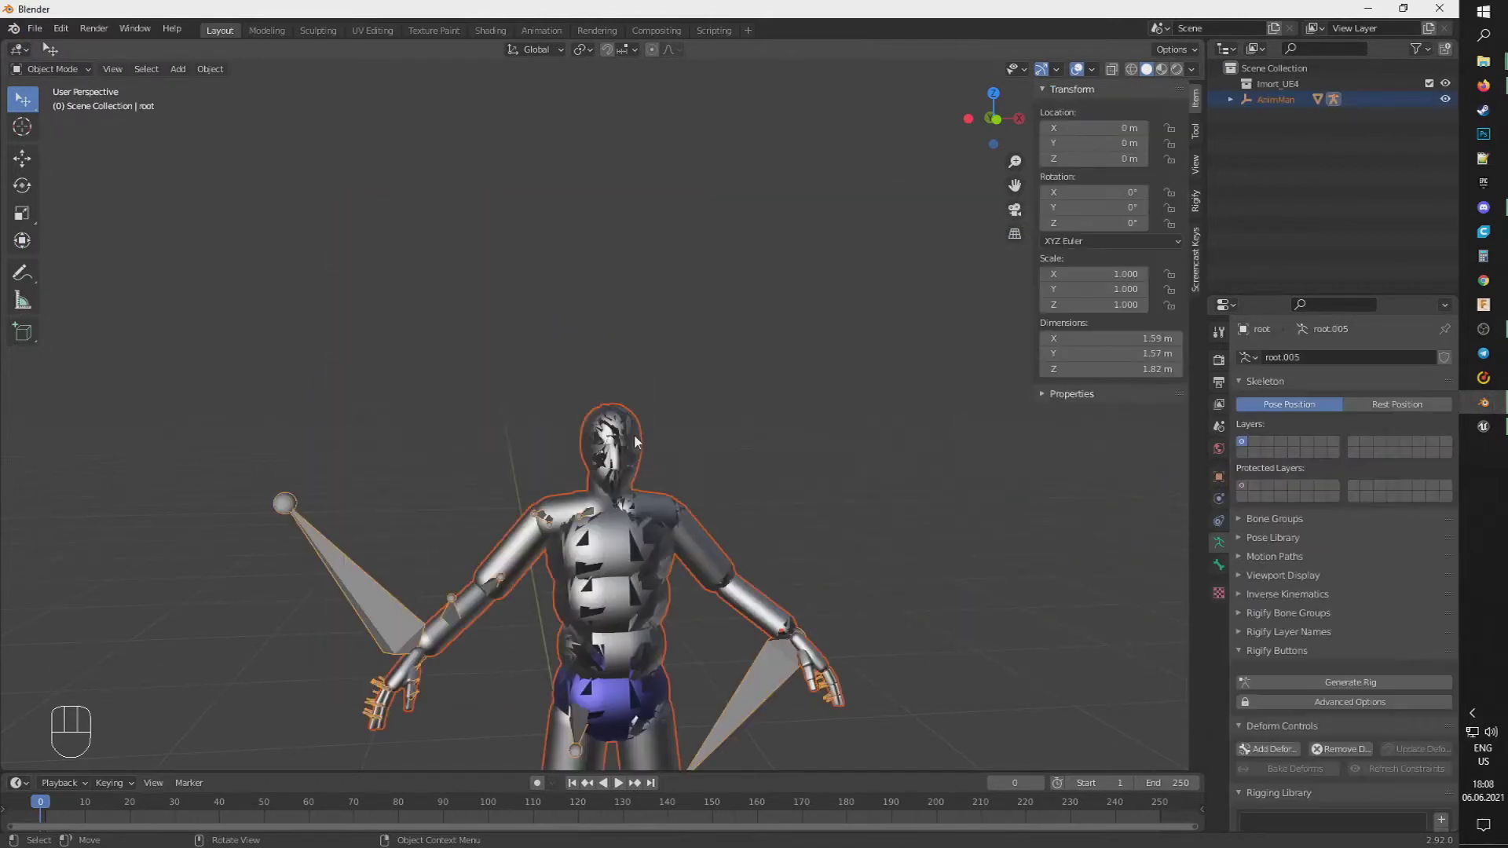
pyautogui.scroll(-4, 666, 476)
pyautogui.scroll(2, 667, 483)
pyautogui.press('KP_Decimal')
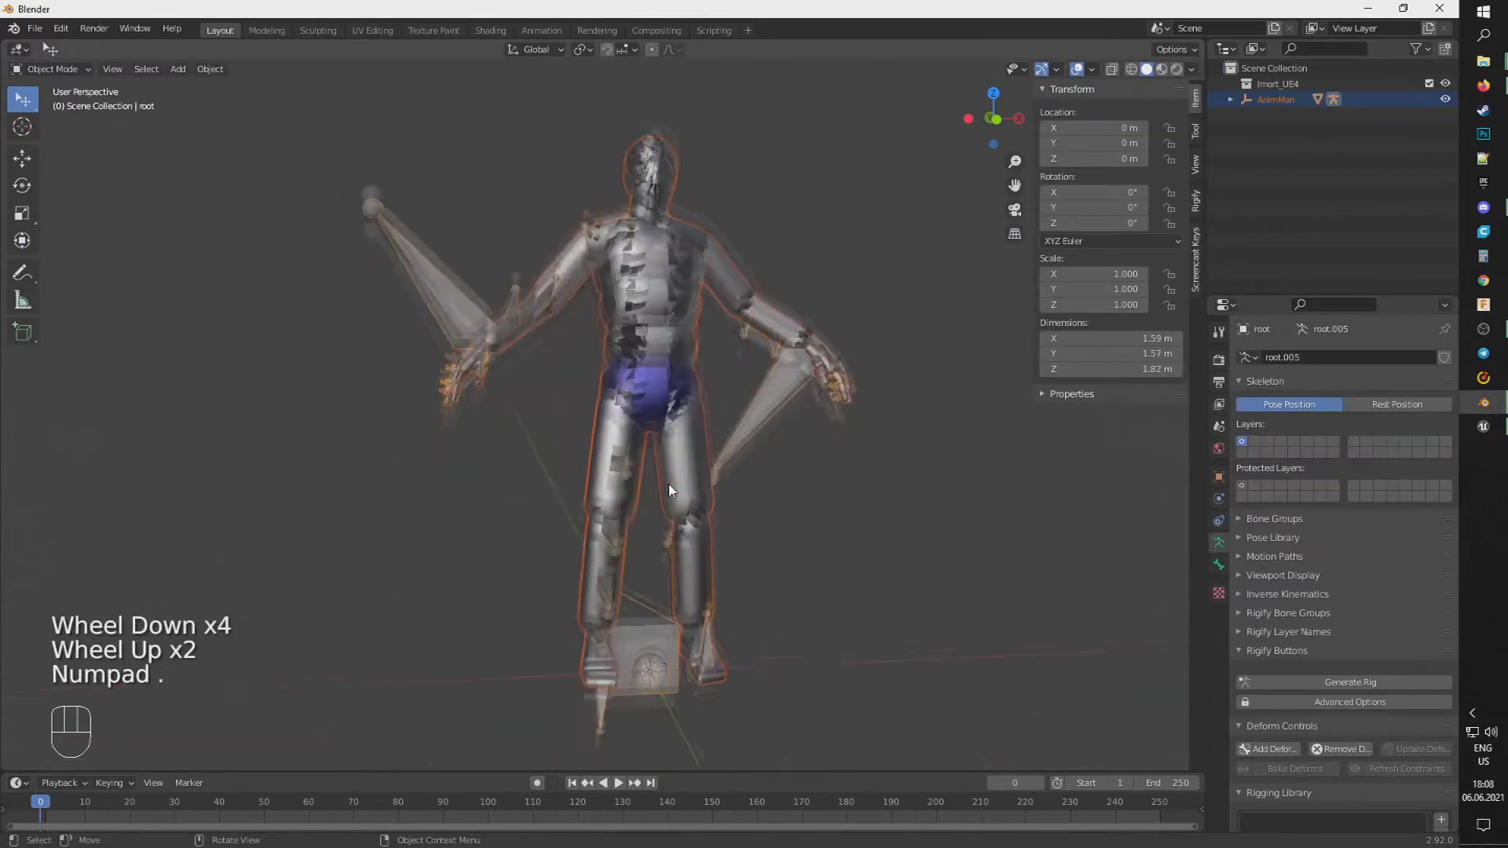
pyautogui.moveTo(667, 484)
pyautogui.mouseDown(button='middle')
pyautogui.moveTo(820, 471)
pyautogui.moveTo(660, 503)
pyautogui.mouseUp(button='middle')
pyautogui.click(811, 293)
pyautogui.click(811, 293)
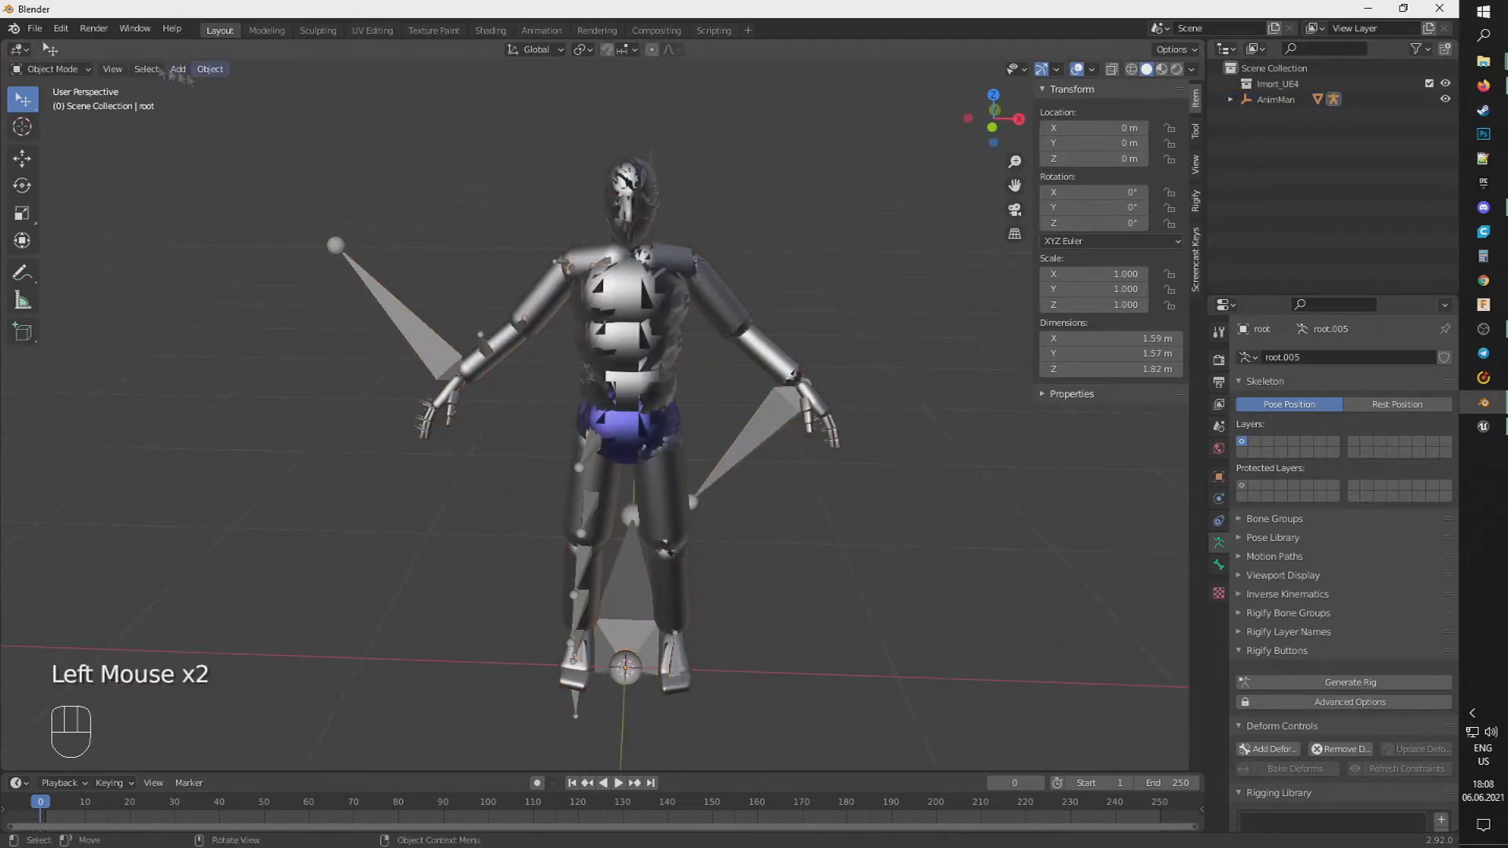
# - Import the HazmatMask, vest and helmet FBX models from the ClothModels folder
pyautogui.click(35, 29)
pyautogui.moveTo(59, 240)
pyautogui.click(204, 350)
pyautogui.doubleClick(550, 280)
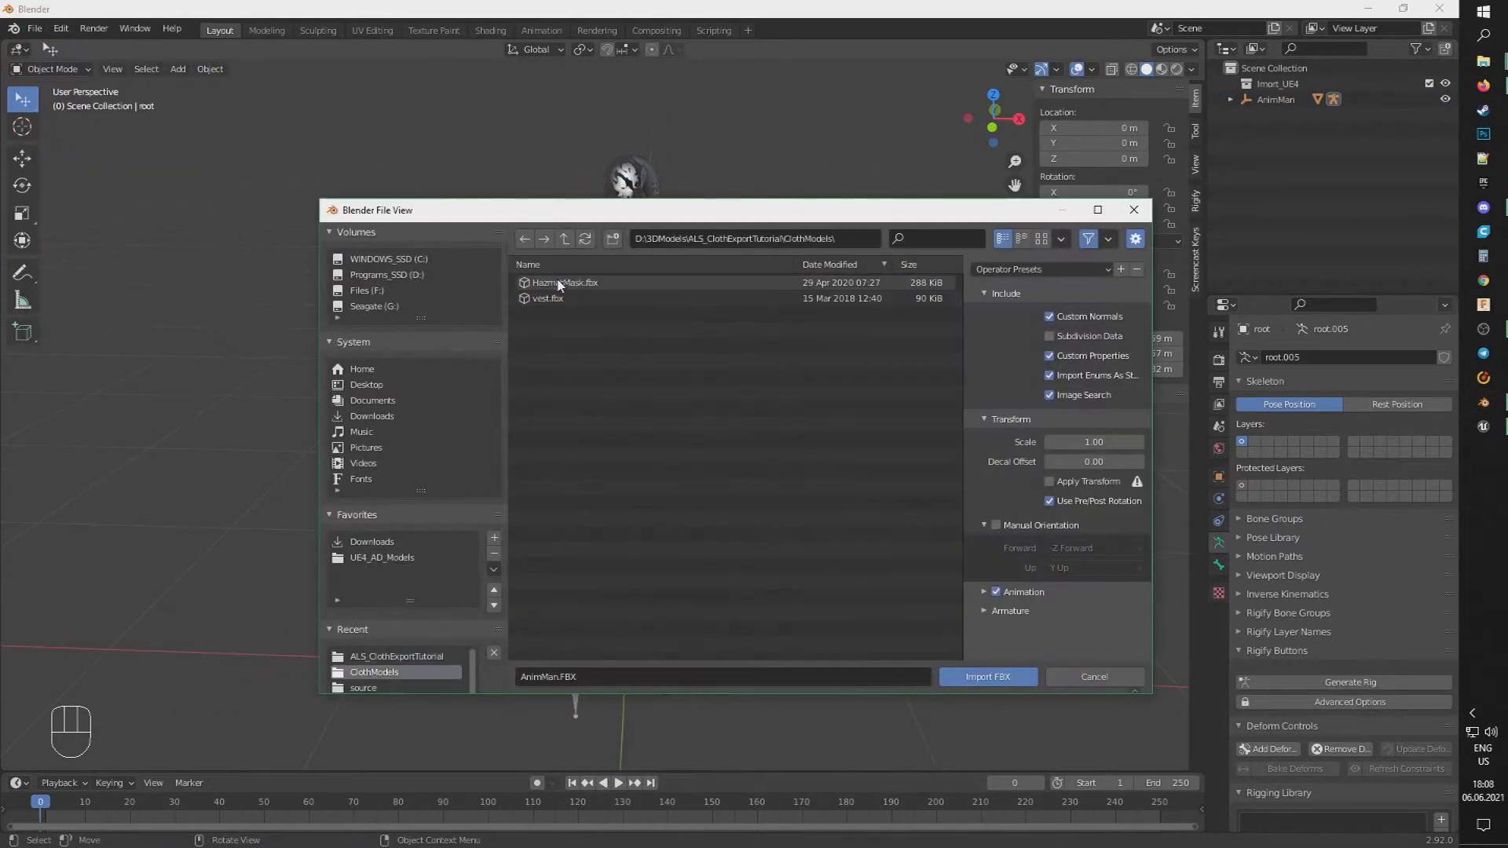
pyautogui.click(550, 299)
pyautogui.keyDown('shift'); pyautogui.click(573, 281); pyautogui.keyUp('shift')
pyautogui.click(988, 676)
pyautogui.click(35, 28)
pyautogui.moveTo(59, 240)
pyautogui.click(210, 334)
pyautogui.doubleClick(565, 290)
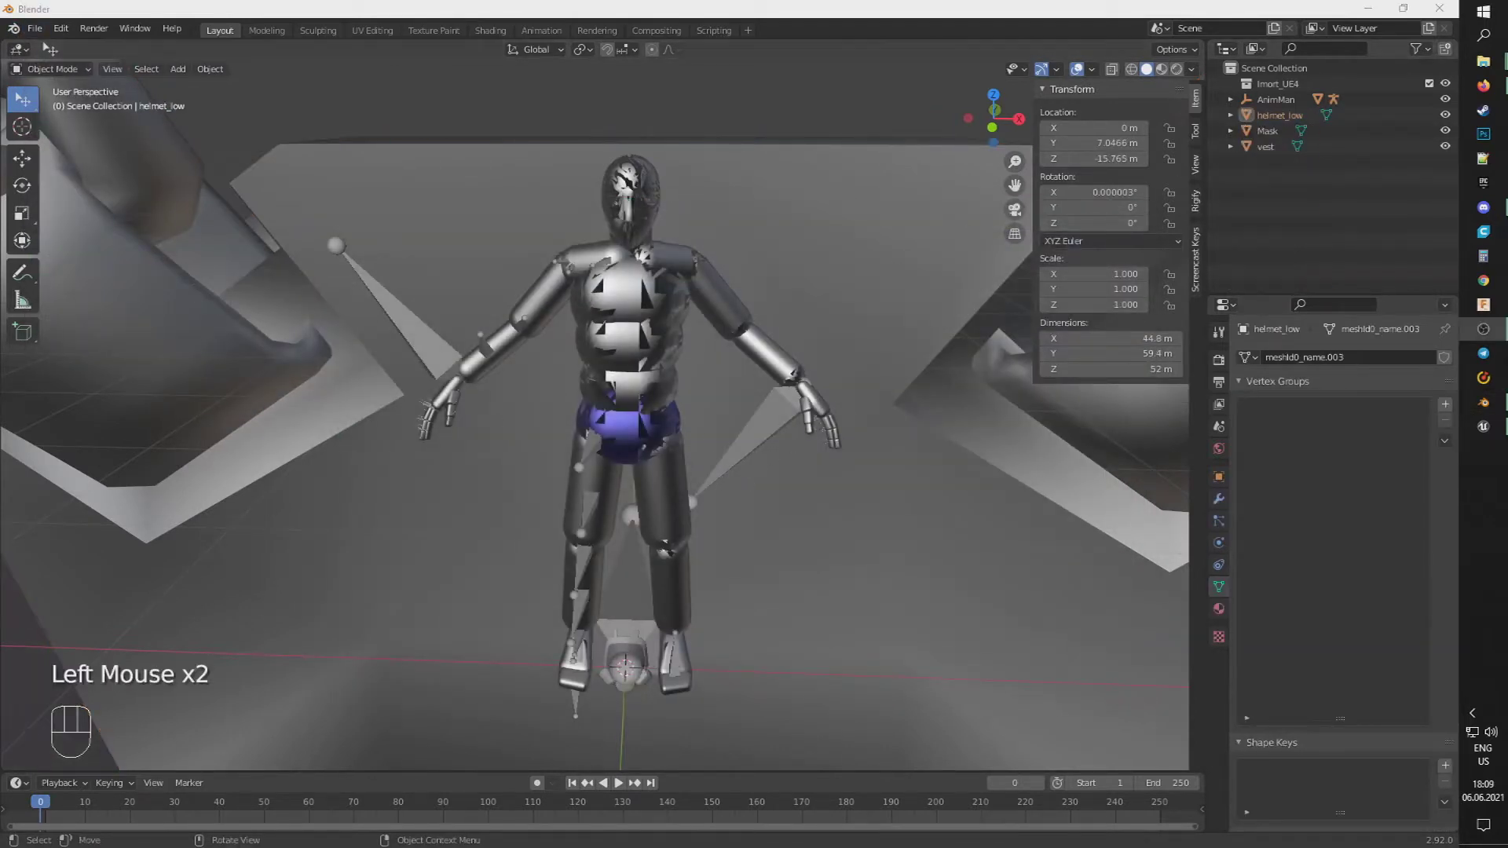
pyautogui.click(1445, 115)
pyautogui.click(1445, 130)
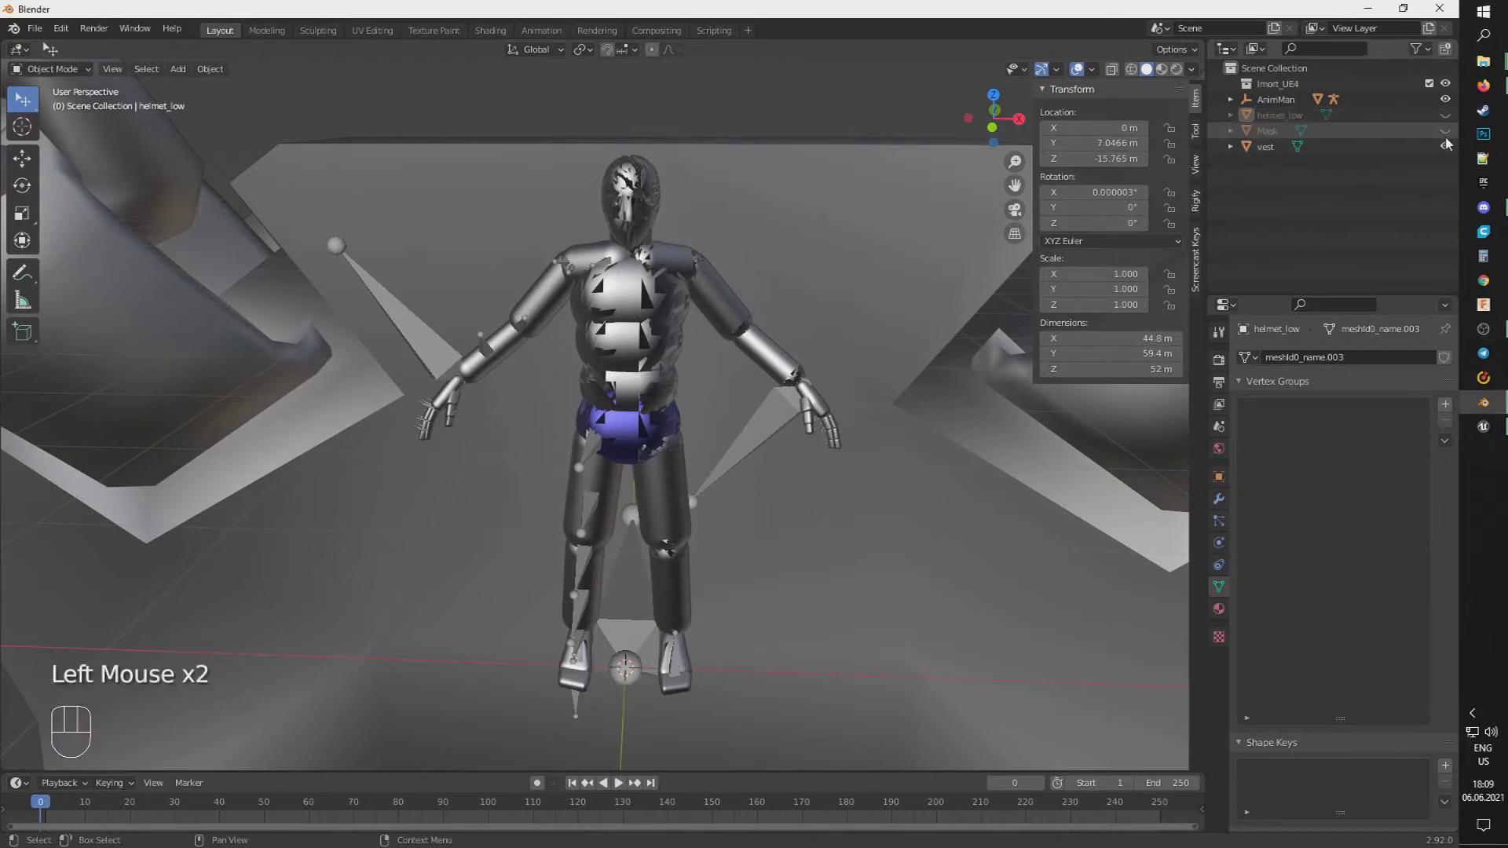
pyautogui.click(1445, 131)
pyautogui.click(1445, 115)
# - Hide the vest and the Mask objects, leaving the helmet and mannequin shown
pyautogui.click(864, 472)
pyautogui.press('h')
pyautogui.doubleClick(632, 663)
pyautogui.press('h')
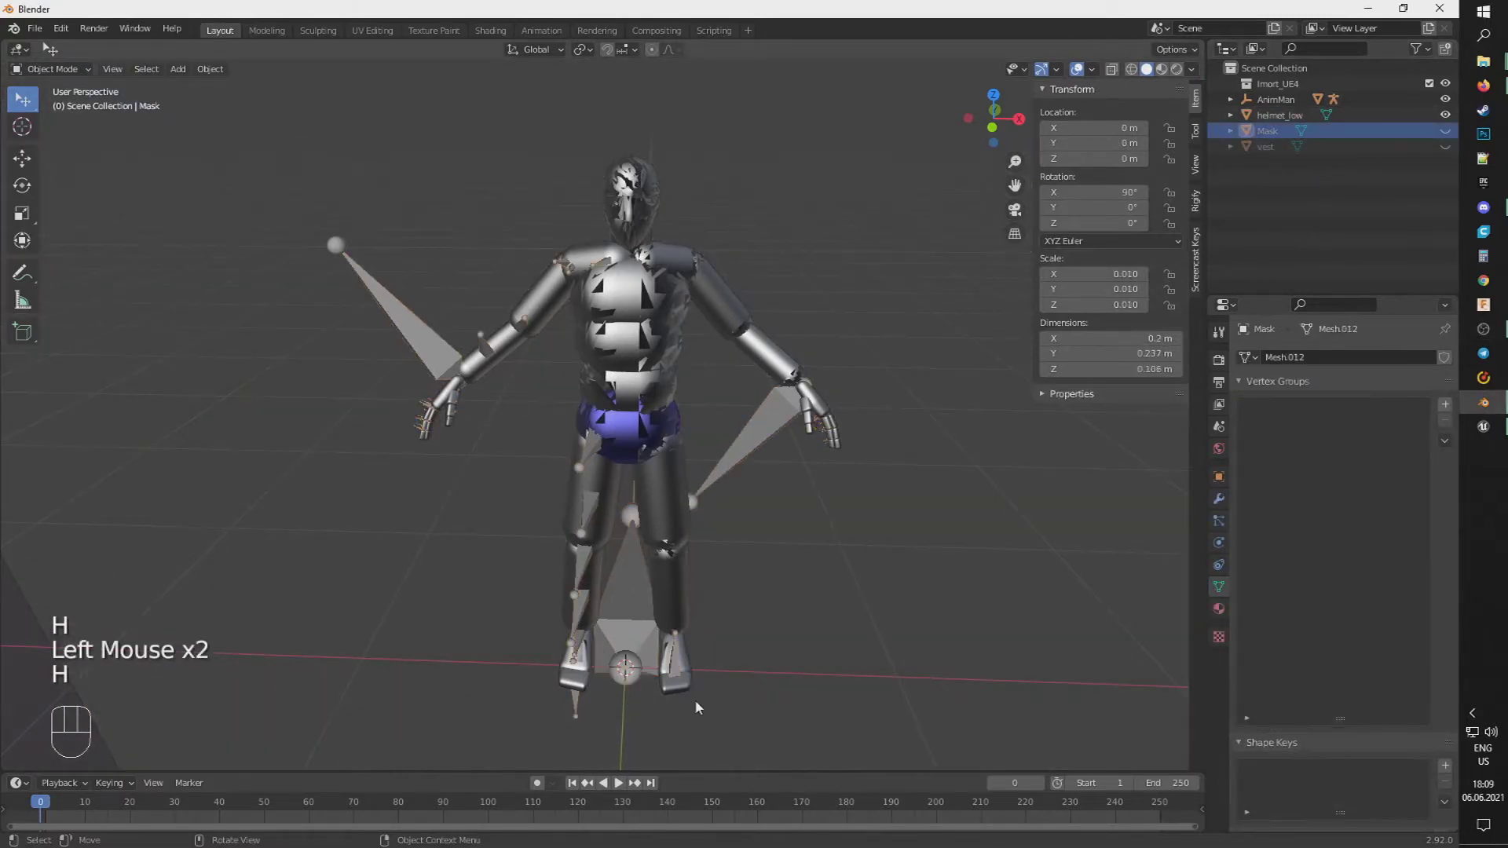
# - Select the oversized helmet, scale it down roughly, and move it toward the mannequin
pyautogui.scroll(-4, 699, 704)
pyautogui.click(941, 564)
pyautogui.scroll(-4, 942, 570)
pyautogui.moveTo(942, 569); pyautogui.dragTo(706, 542, button='middle')
pyautogui.press('s')
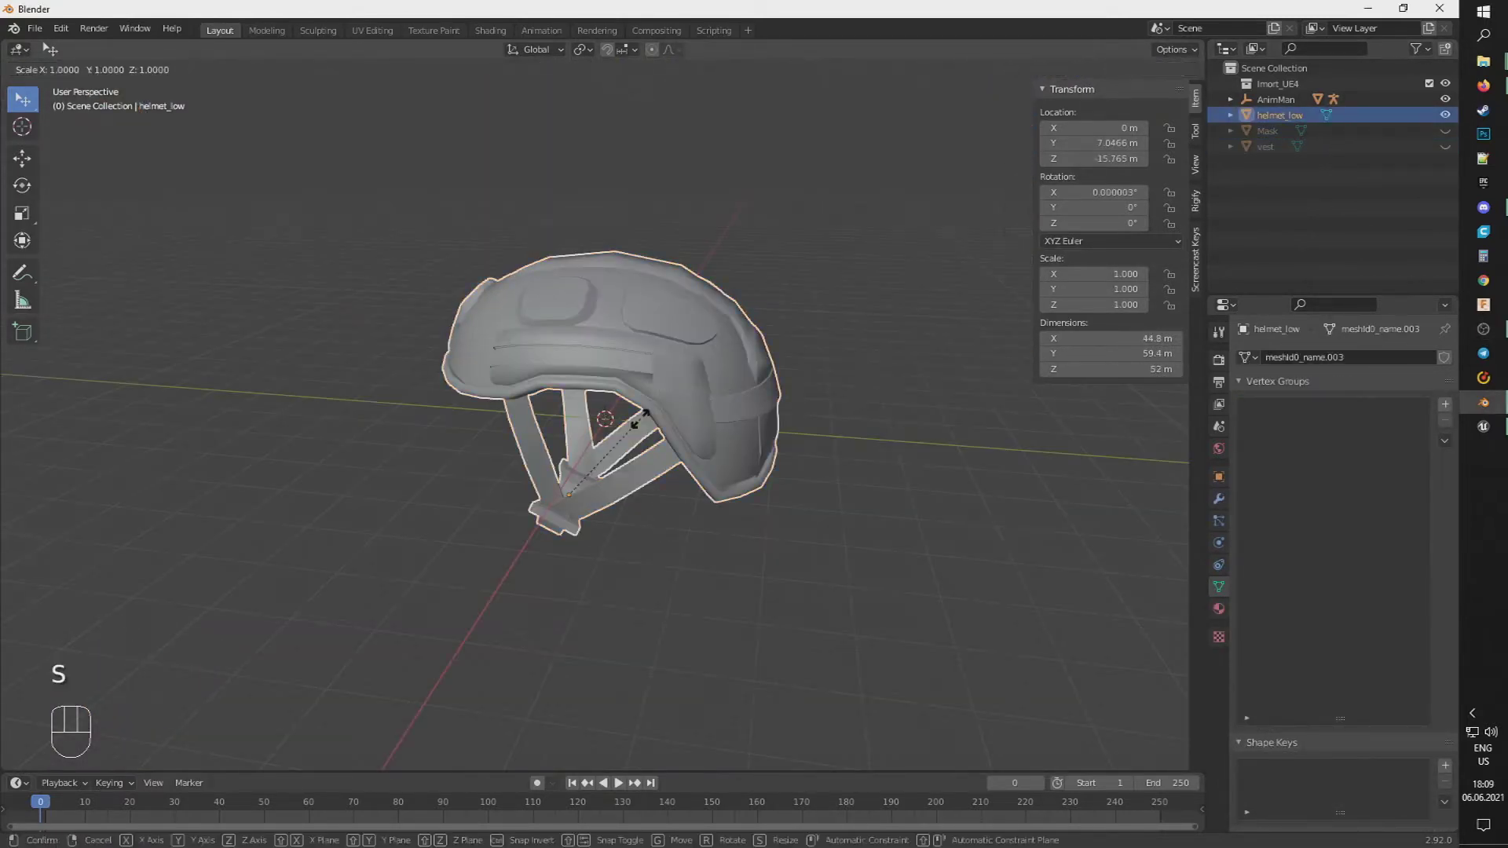
pyautogui.click(571, 491)
pyautogui.scroll(2, 571, 493)
pyautogui.click(988, 127)
pyautogui.press('g')
pyautogui.click(861, 130)
# - Shrink the helmet to a scale of about 0.006 and move it to the mannequin's head in side view
pyautogui.click(1018, 119)
pyautogui.scroll(4, 857, 273)
pyautogui.press('s')
pyautogui.click(635, 514)
pyautogui.click(969, 118)
pyautogui.press('g')
pyautogui.click(721, 237)
# - Rotate the helmet 180° around the Z axis and reposition it over the mannequin's head
pyautogui.scroll(4, 723, 234)
pyautogui.keyDown('shift'); pyautogui.moveTo(722, 234); pyautogui.dragTo(503, 322, button='middle'); pyautogui.keyUp('shift')
pyautogui.scroll(2, 794, 304)
pyautogui.write('rz180')
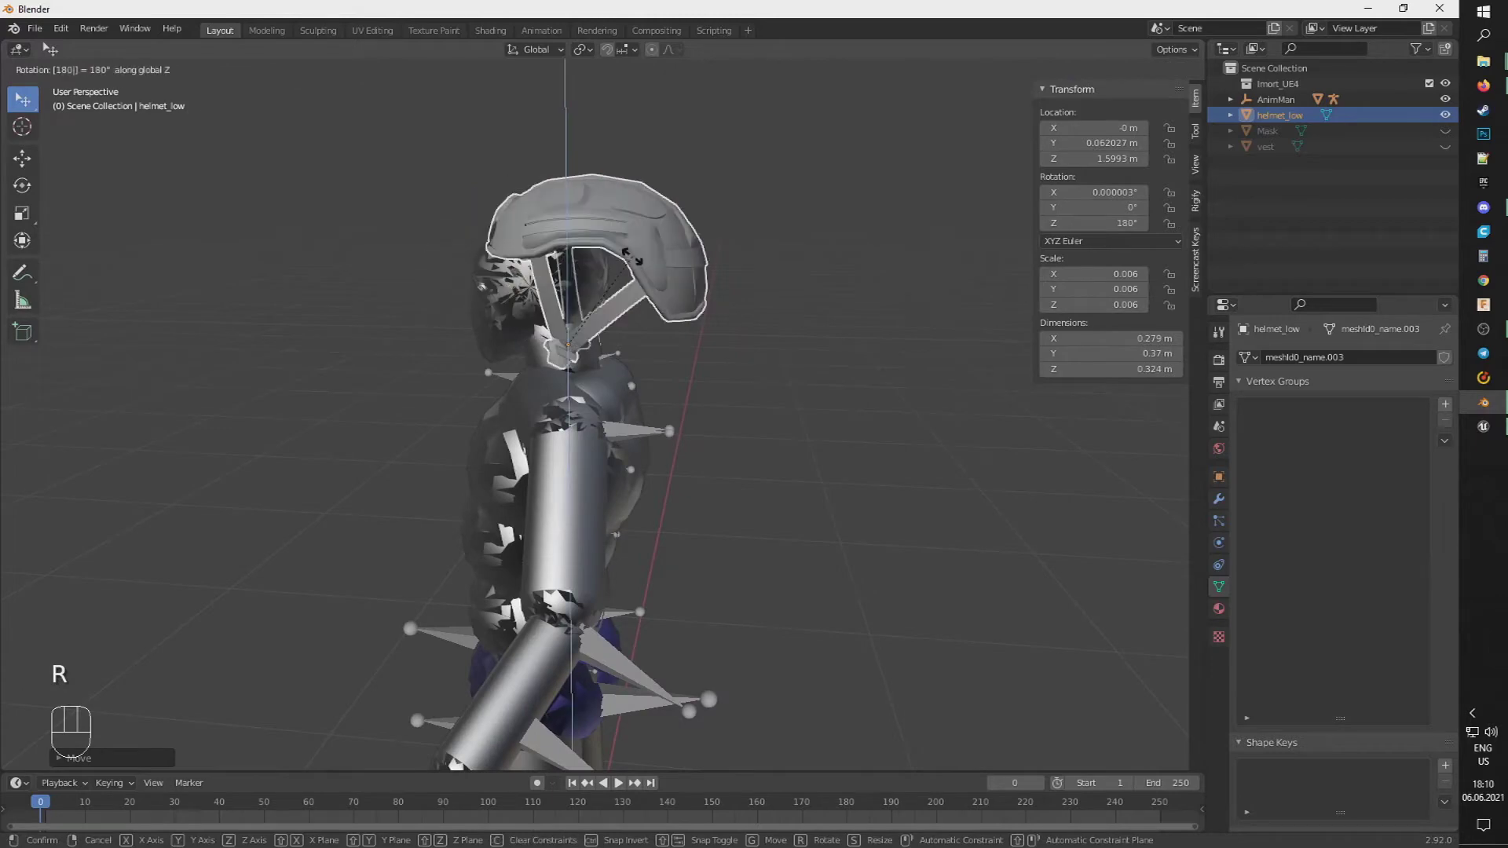
pyautogui.press('Return')
pyautogui.click(990, 127)
pyautogui.press('g')
pyautogui.click(589, 263)
# - Scale the helmet along Y to a depth of about 0.288 m
pyautogui.moveTo(589, 263); pyautogui.dragTo(877, 236, button='middle')
pyautogui.scroll(2, 766, 261)
pyautogui.click(877, 236)
pyautogui.press('s')
pyautogui.press('y')
pyautogui.click(847, 250)
# - Scale the helmet along Z to about 0.273 m high and move it to about Y -0.027 m, Z 1.609 m
pyautogui.click(989, 121)
pyautogui.scroll(2, 785, 189)
pyautogui.scroll(-1, 781, 188)
pyautogui.keyDown('shift'); pyautogui.moveTo(777, 185); pyautogui.dragTo(597, 239, button='middle'); pyautogui.keyUp('shift')
pyautogui.press('s')
pyautogui.press('z')
pyautogui.click(759, 248)
pyautogui.press('g')
pyautogui.click(763, 241)
# - Scale the helmet along X in front view to a width of about 0.227 m
pyautogui.click(993, 119)
pyautogui.press('s')
pyautogui.press('x')
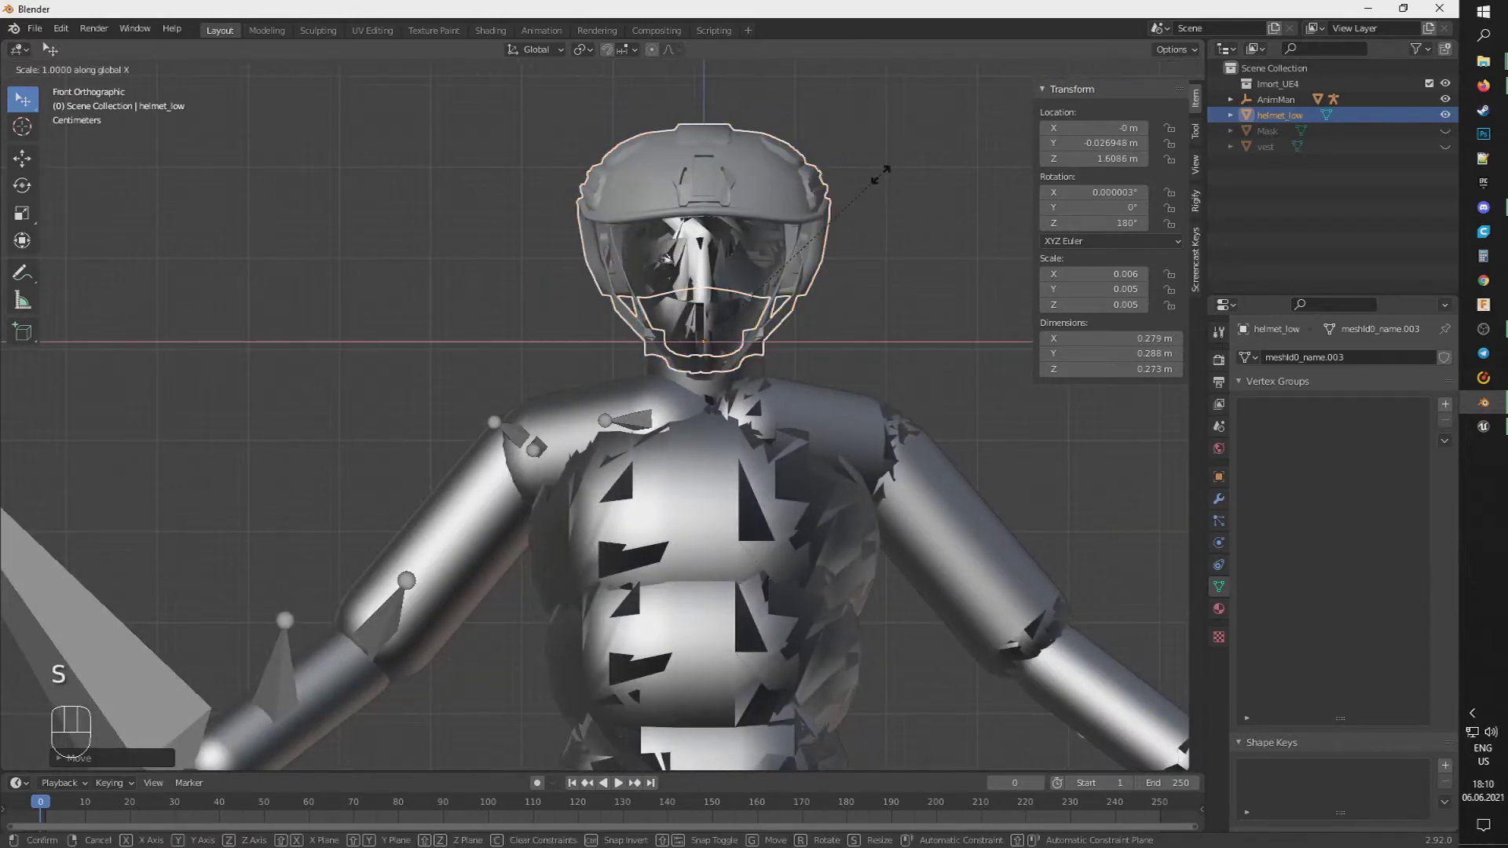
pyautogui.click(817, 185)
pyautogui.moveTo(793, 196); pyautogui.dragTo(861, 222, button='middle')
# - Enlarge the helmet to about 0.302 m deep and 0.286 m high, and move it to about Y -0.040 m, Z 1.596 m
pyautogui.click(978, 119)
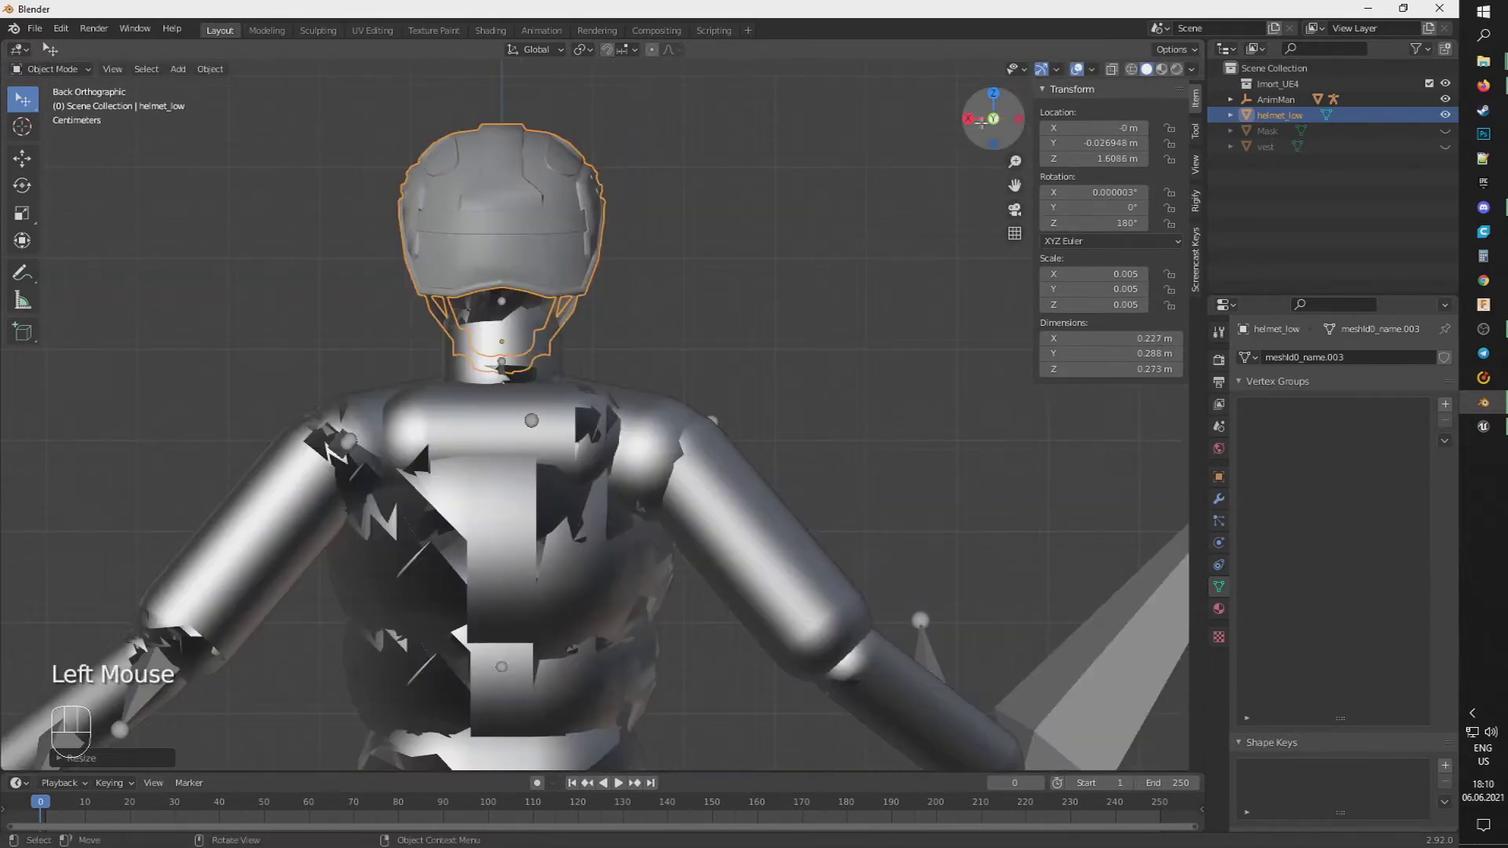
pyautogui.click(1017, 119)
pyautogui.press('s')
pyautogui.click(885, 236)
pyautogui.press('g')
pyautogui.click(896, 248)
# - Widen the helmet along X to about 0.247 m and deselect it
pyautogui.click(1018, 118)
pyautogui.press('s')
pyautogui.press('x')
pyautogui.click(894, 235)
pyautogui.moveTo(894, 235)
pyautogui.mouseDown(button='middle')
pyautogui.moveTo(909, 219)
pyautogui.moveTo(803, 206)
pyautogui.moveTo(895, 254)
pyautogui.mouseUp(button='middle')
pyautogui.click(898, 253)
pyautogui.scroll(-2, 894, 266)
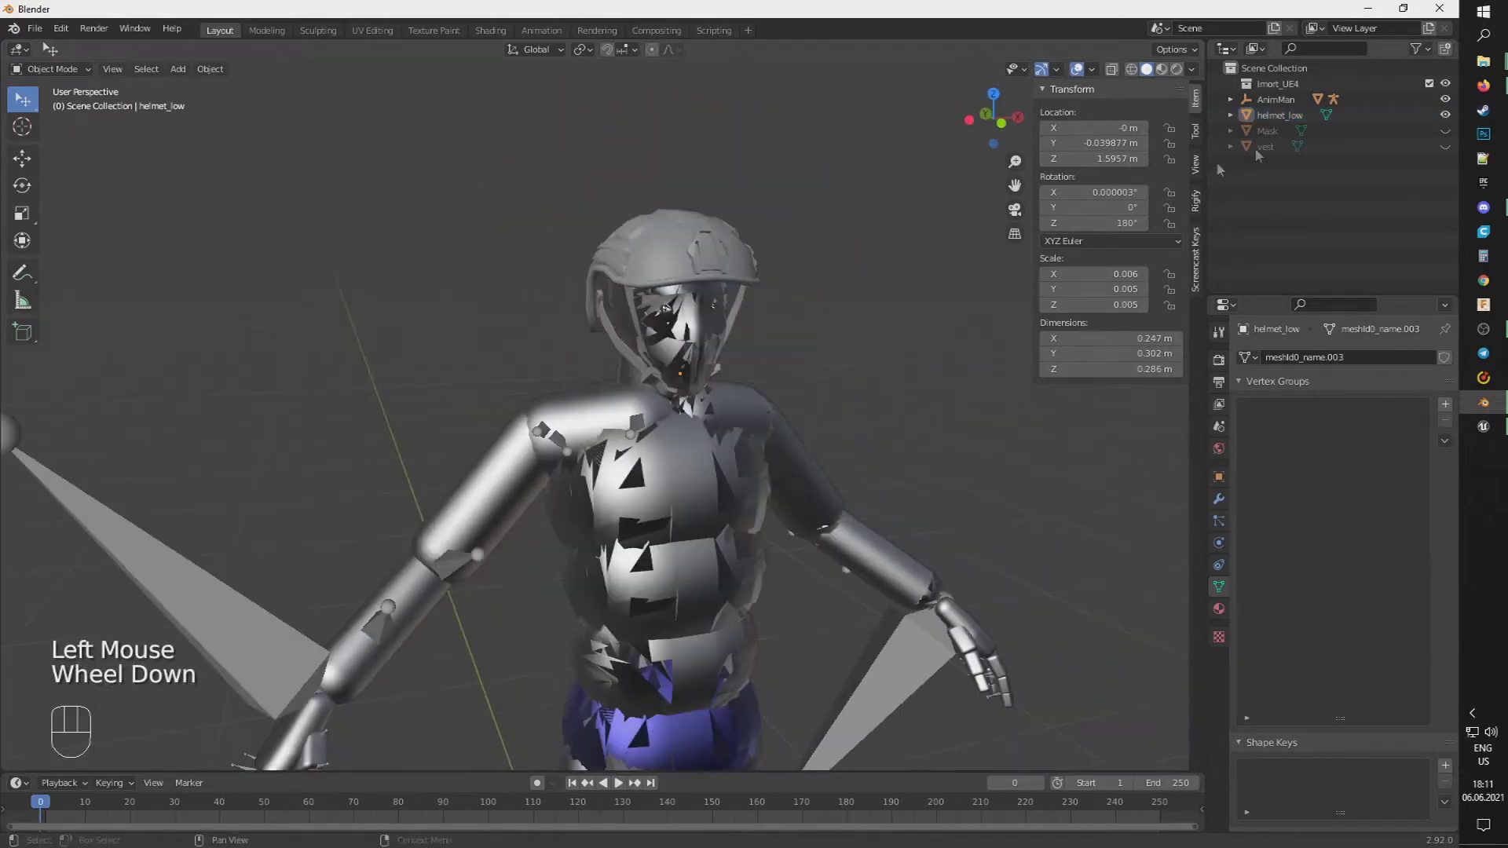
# - Hide the helmet, show the Mask, and raise the Mask along Z to the mannequin's head height
pyautogui.click(1443, 115)
pyautogui.click(1443, 130)
pyautogui.click(1276, 130)
pyautogui.press('KP_Decimal')
pyautogui.scroll(-9, 862, 259)
pyautogui.scroll(5, 825, 235)
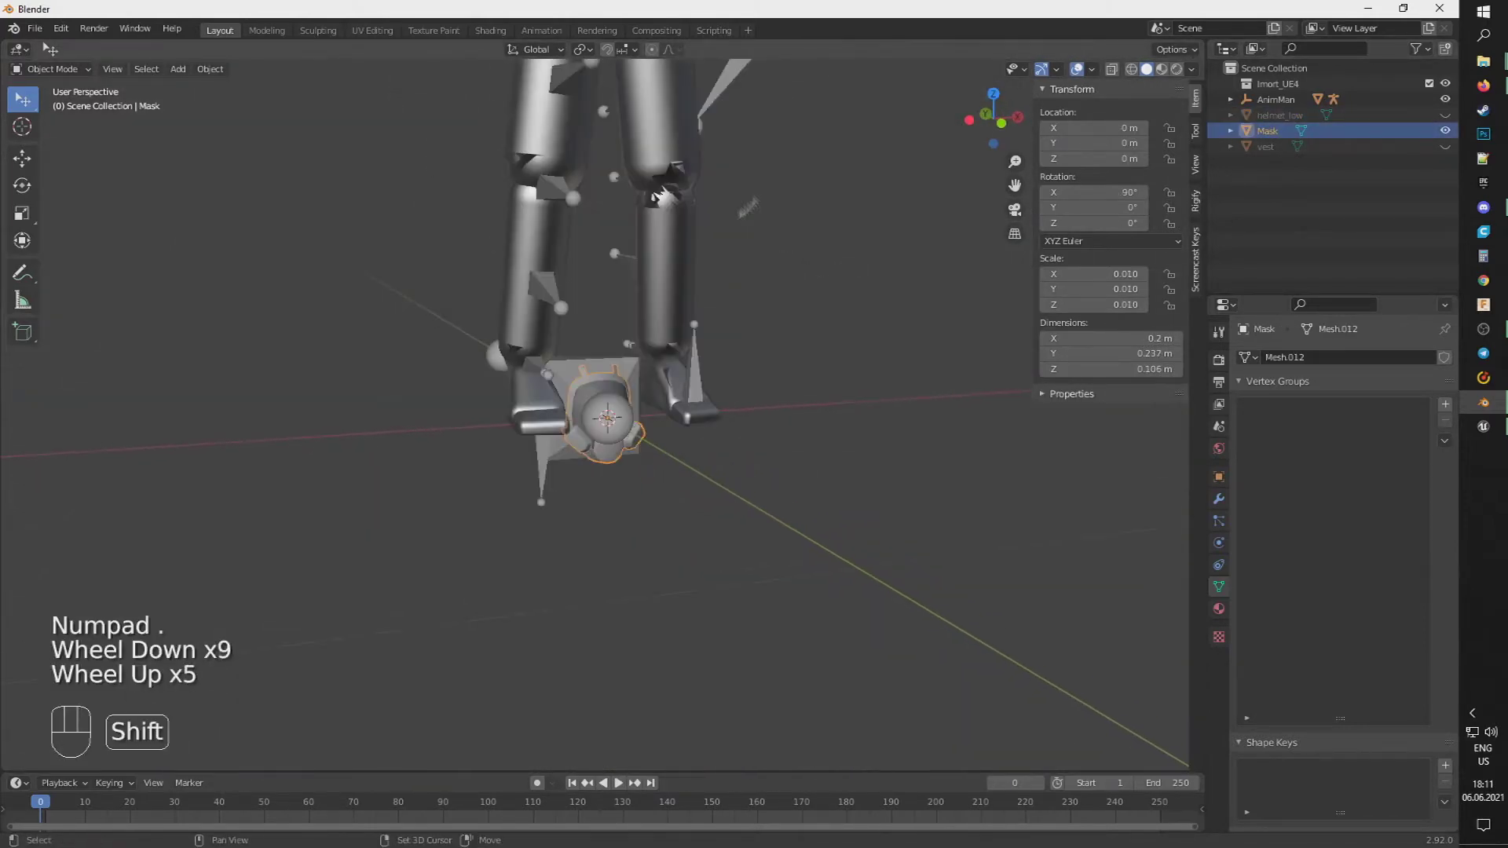
pyautogui.keyDown('shift'); pyautogui.moveTo(801, 125); pyautogui.dragTo(775, 323, button='middle'); pyautogui.keyUp('shift')
pyautogui.scroll(-4, 775, 324)
pyautogui.press('g')
pyautogui.press('z')
pyautogui.click(777, 125)
# - Move the Mask along Y to about -0.143 m in front of the face and along Z to about 1.679 m
pyautogui.click(969, 119)
pyautogui.press('g')
pyautogui.press('y')
pyautogui.click(722, 293)
pyautogui.scroll(3, 721, 293)
pyautogui.press('KP_Decimal')
pyautogui.scroll(-3, 704, 323)
pyautogui.press('g')
pyautogui.press('z')
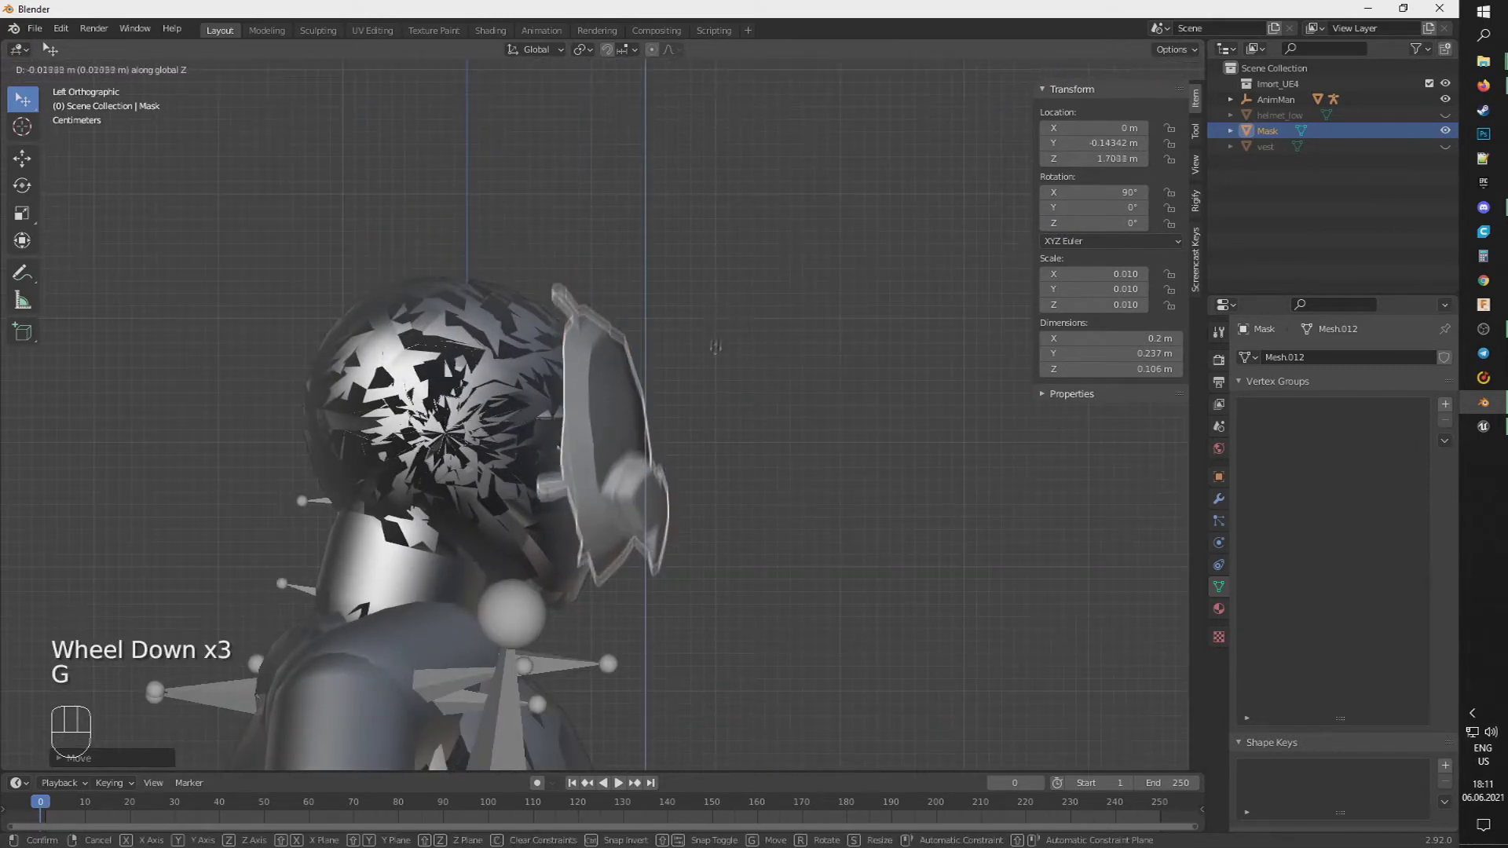
pyautogui.click(718, 375)
# - Stretch the Mask along Y to about 0.138 m deep and tilt it to about 95.8° around X
pyautogui.press('s')
pyautogui.press('y')
pyautogui.click(886, 390)
pyautogui.press('r')
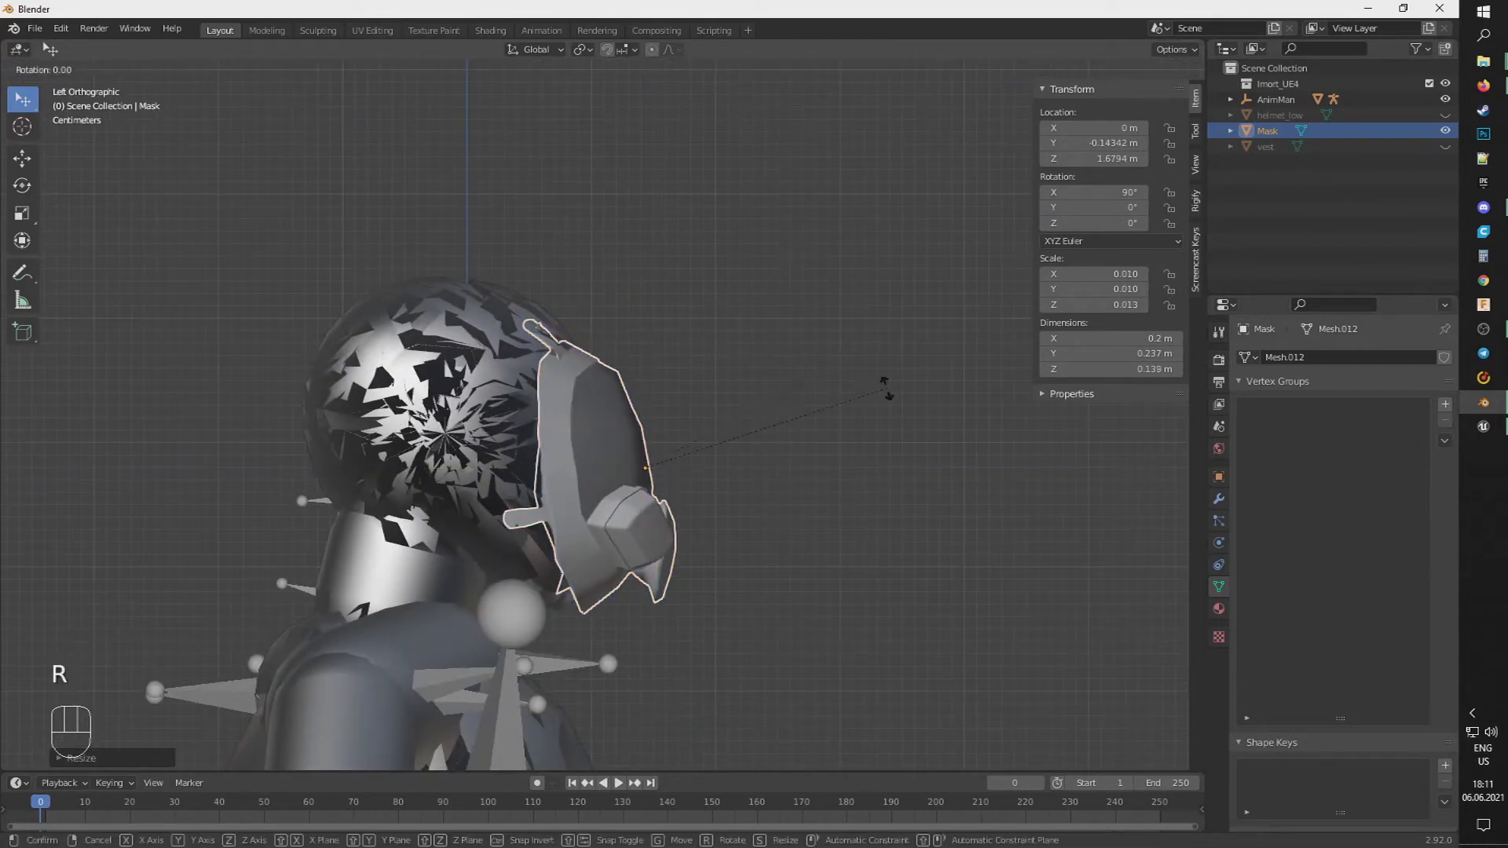
pyautogui.click(905, 408)
# - Enlarge the Mask to about 0.214 × 0.254 × 0.149 m and fit it to the face at about Y -0.135 m, Z 1.679 m
pyautogui.moveTo(906, 408); pyautogui.dragTo(843, 399, button='middle')
pyautogui.click(996, 121)
pyautogui.press('g')
pyautogui.press('z')
pyautogui.click(885, 232)
pyautogui.press('g')
pyautogui.press('y')
pyautogui.click(899, 259)
pyautogui.press('s')
pyautogui.press('g')
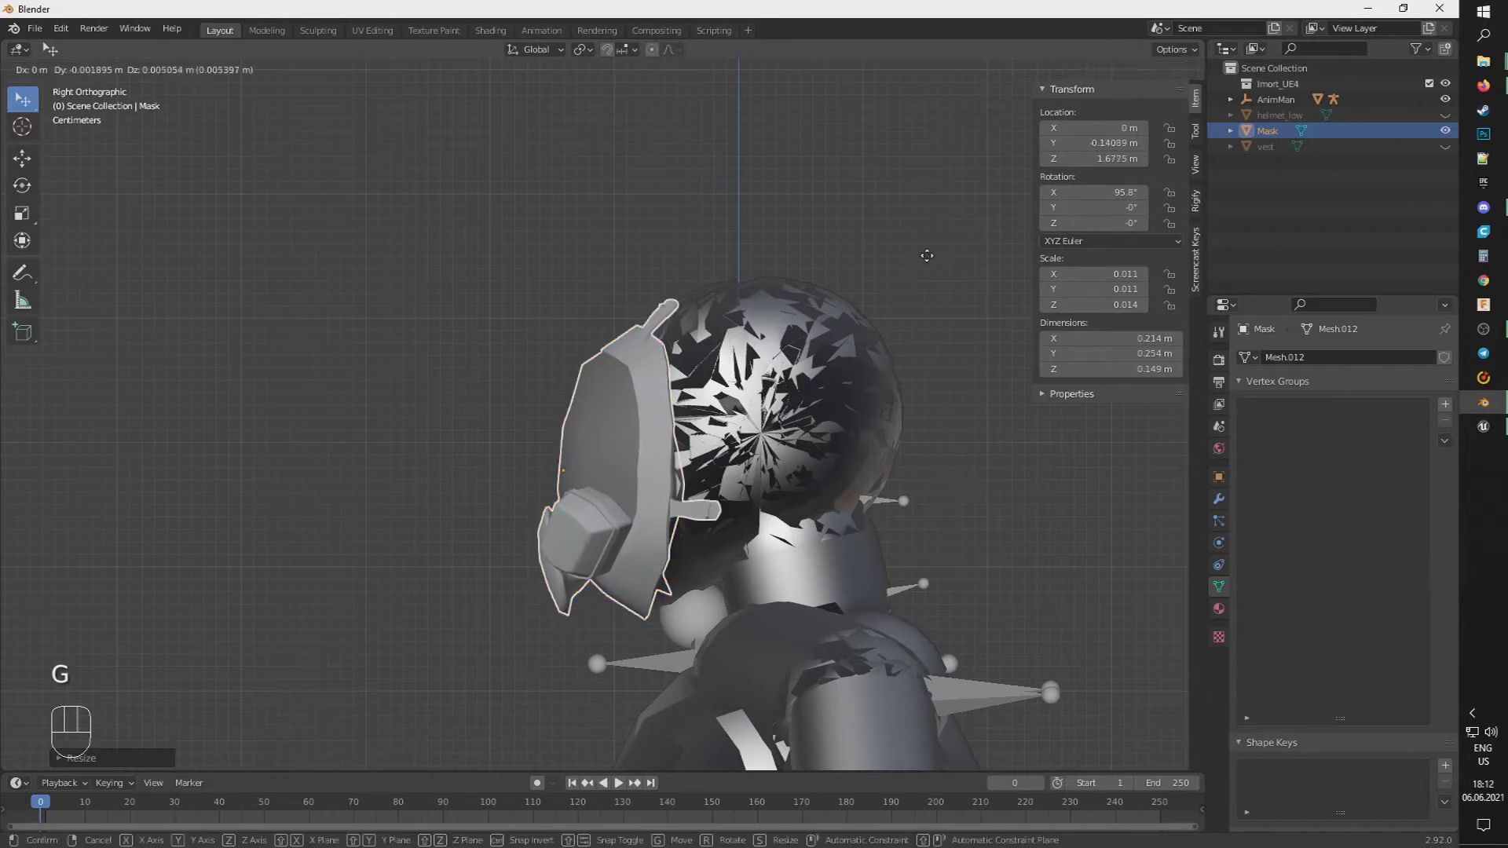
pyautogui.click(926, 271)
pyautogui.moveTo(927, 273); pyautogui.dragTo(1021, 330, button='middle')
pyautogui.scroll(-2, 1021, 329)
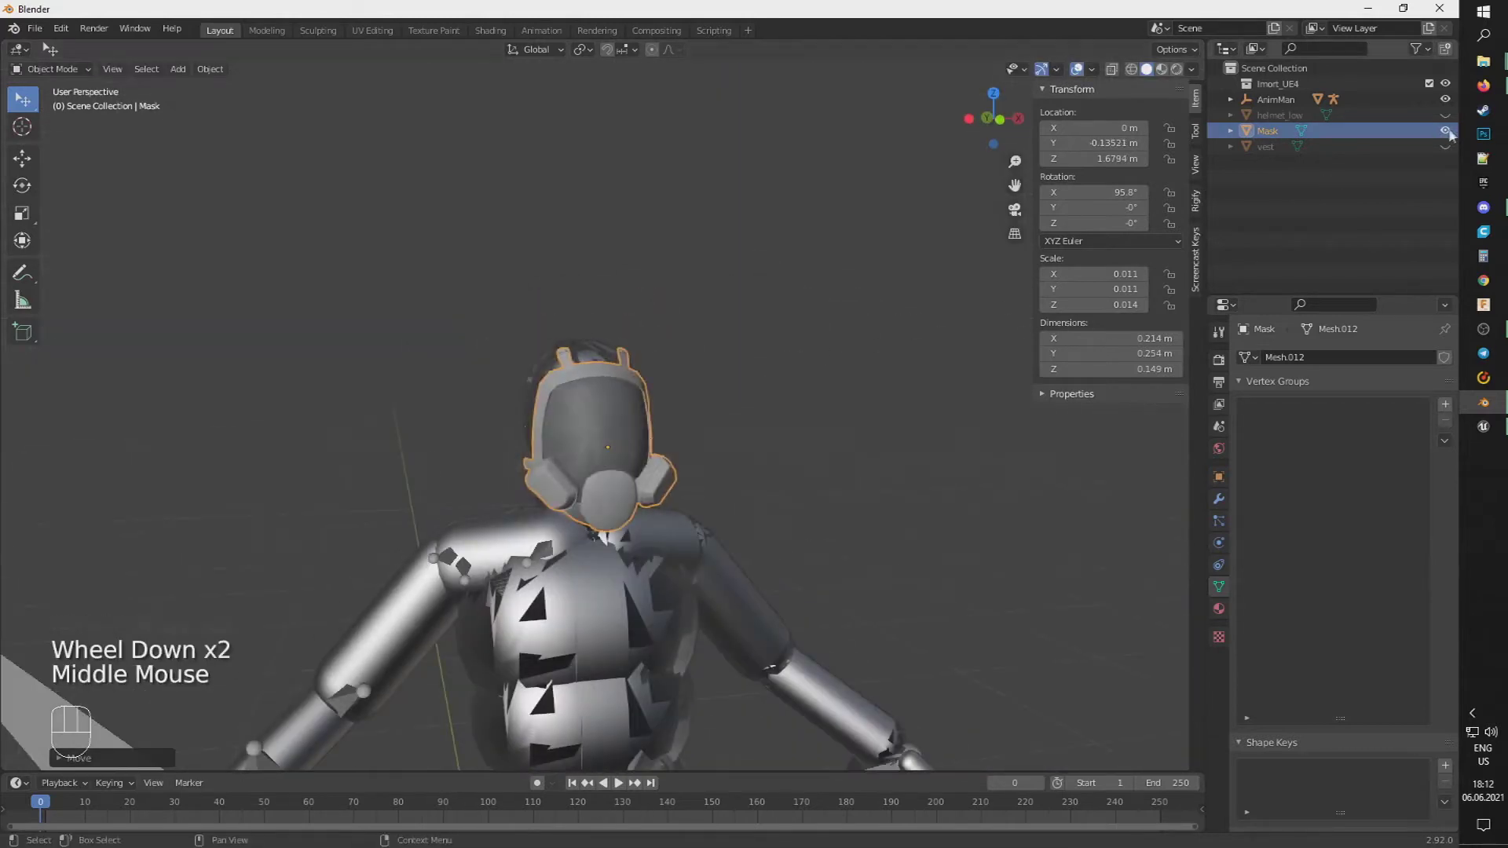
# - Hide the Mask, show the vest, and scale the vest down to about 0.078
pyautogui.click(1445, 131)
pyautogui.click(1444, 146)
pyautogui.click(1265, 146)
pyautogui.scroll(-2, 785, 412)
pyautogui.scroll(1, 778, 413)
pyautogui.click(768, 415)
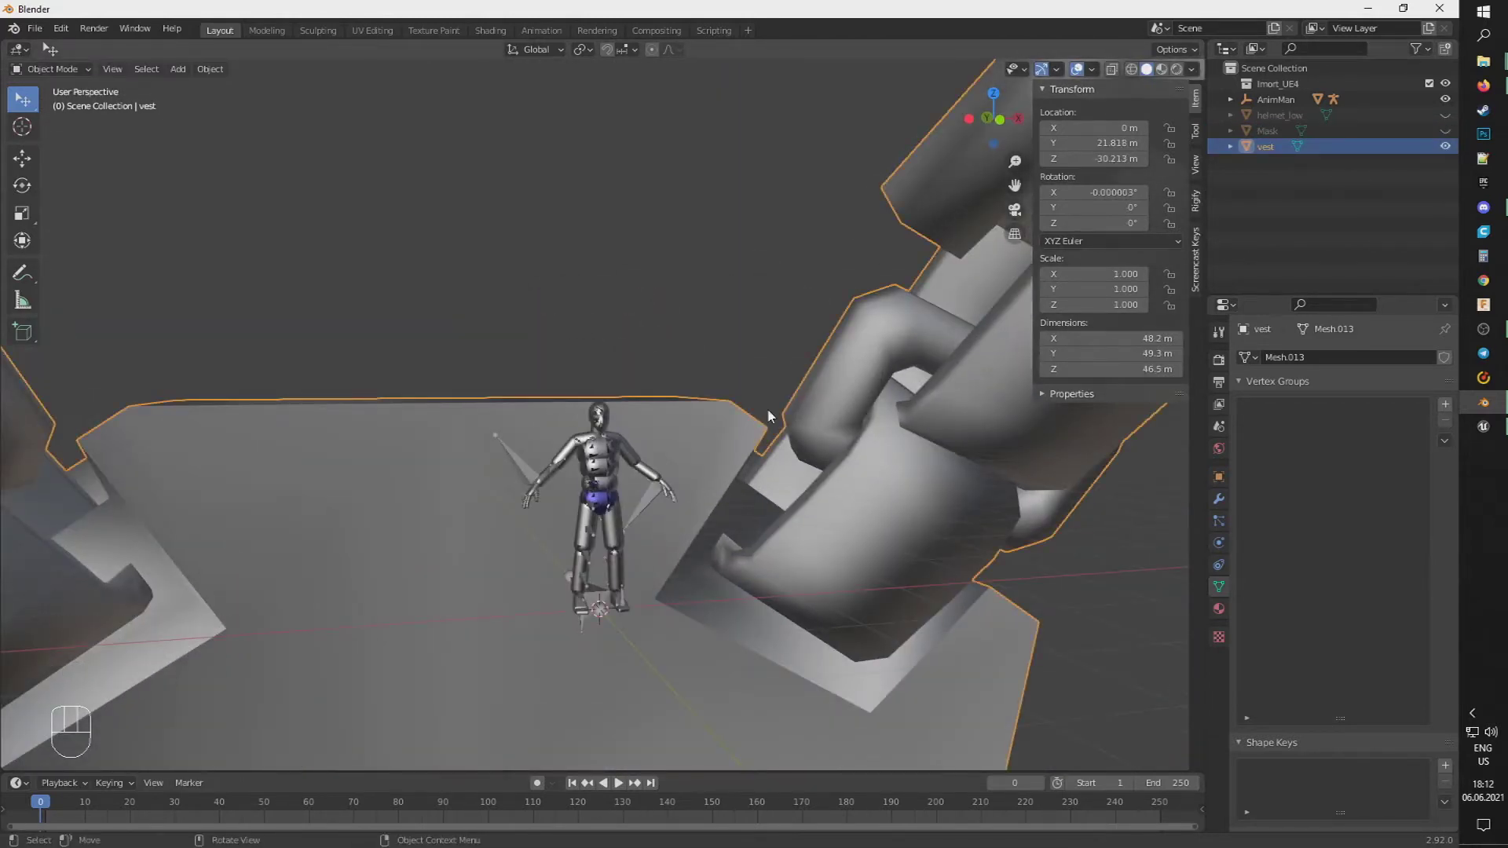
pyautogui.press('KP_Decimal')
pyautogui.press('s')
pyautogui.click(579, 554)
# - Move the vest along Z to about -0.967 m and along Y to about 1.864 m, centring it around the mannequin
pyautogui.click(1000, 119)
pyautogui.press('g')
pyautogui.press('z')
pyautogui.click(707, 314)
pyautogui.click(968, 118)
pyautogui.press('g')
pyautogui.press('y')
pyautogui.click(831, 290)
pyautogui.press('KP_Decimal')
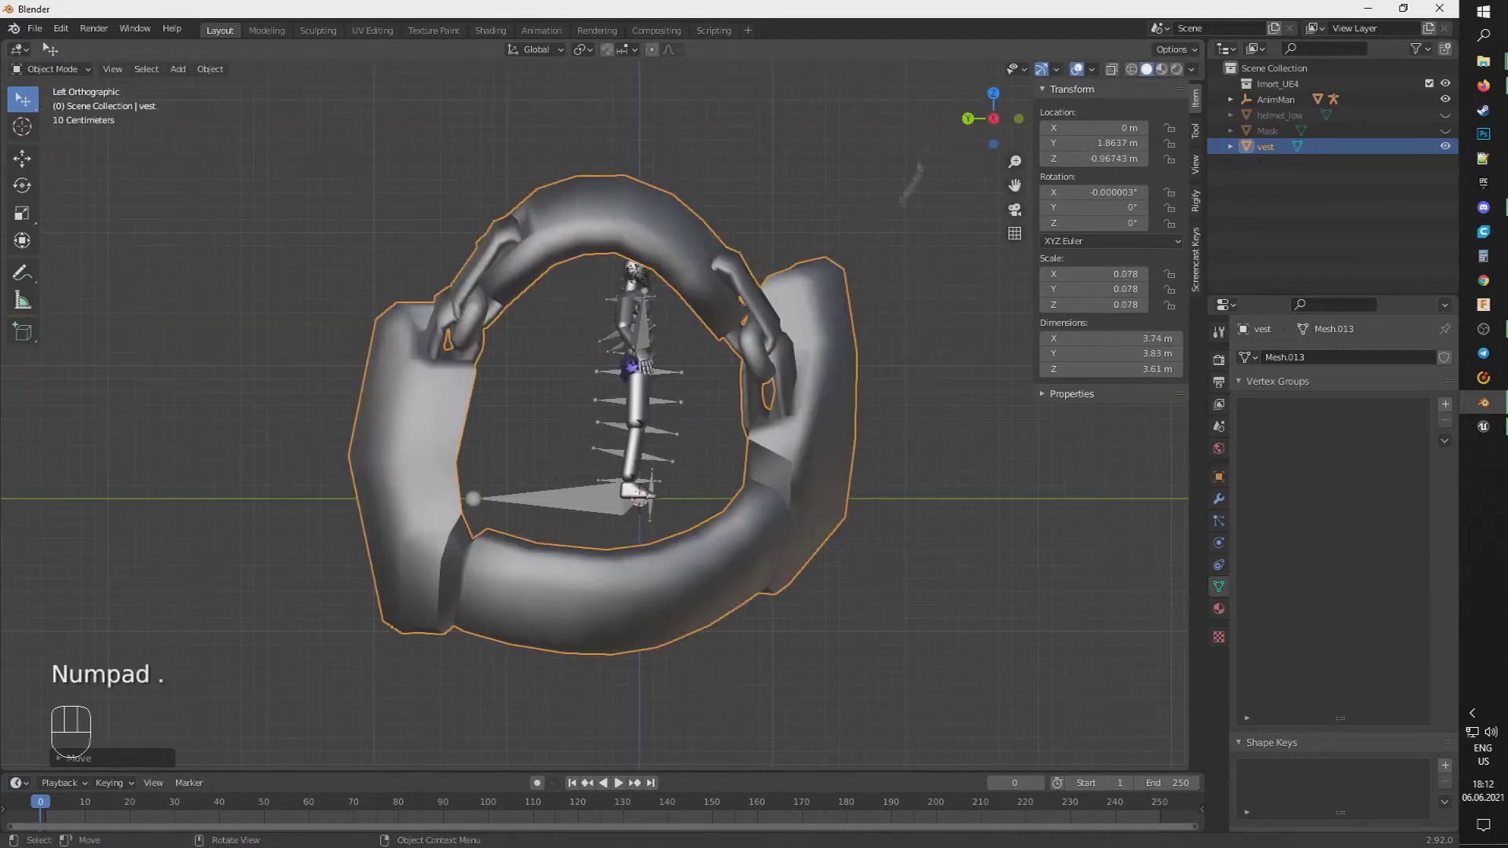
# - Scale the vest down to about 0.014 and move it onto the torso at about Y 0.275 m, Z 1.076 m
pyautogui.press('s')
pyautogui.click(475, 509)
pyautogui.press('g')
pyautogui.click(685, 239)
pyautogui.scroll(5, 746, 220)
pyautogui.keyDown('shift'); pyautogui.moveTo(905, 81); pyautogui.dragTo(794, 323, button='middle'); pyautogui.keyUp('shift')
pyautogui.scroll(3, 793, 322)
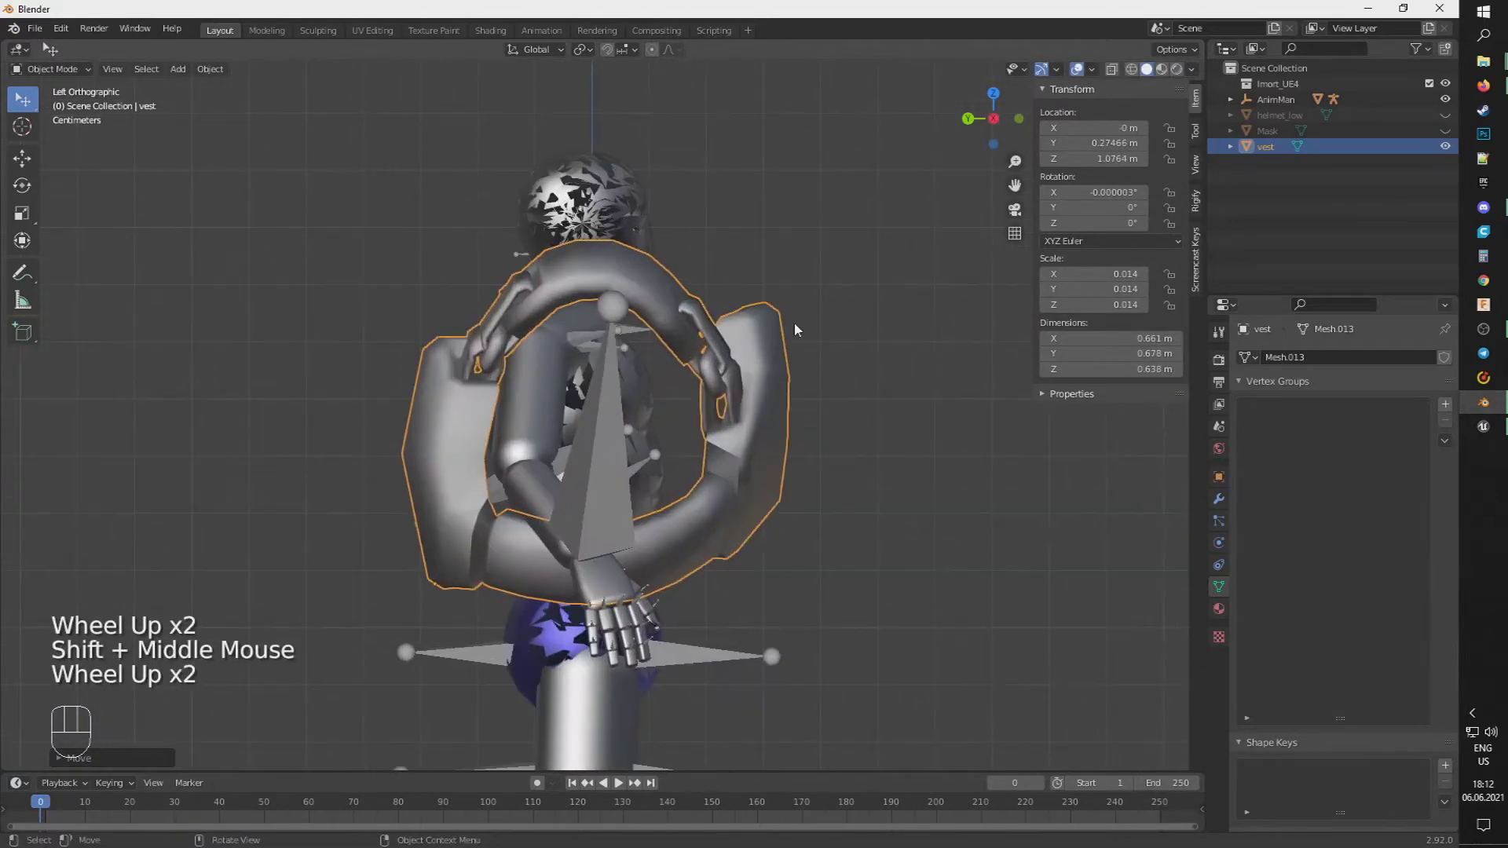
# - Scale the vest down to 0.009, tilt it about 4.35° around X, and raise it to about Z 1.22 m
pyautogui.press('s')
pyautogui.click(692, 407)
pyautogui.press('g')
pyautogui.click(717, 332)
pyautogui.press('r')
pyautogui.click(721, 312)
pyautogui.press('g')
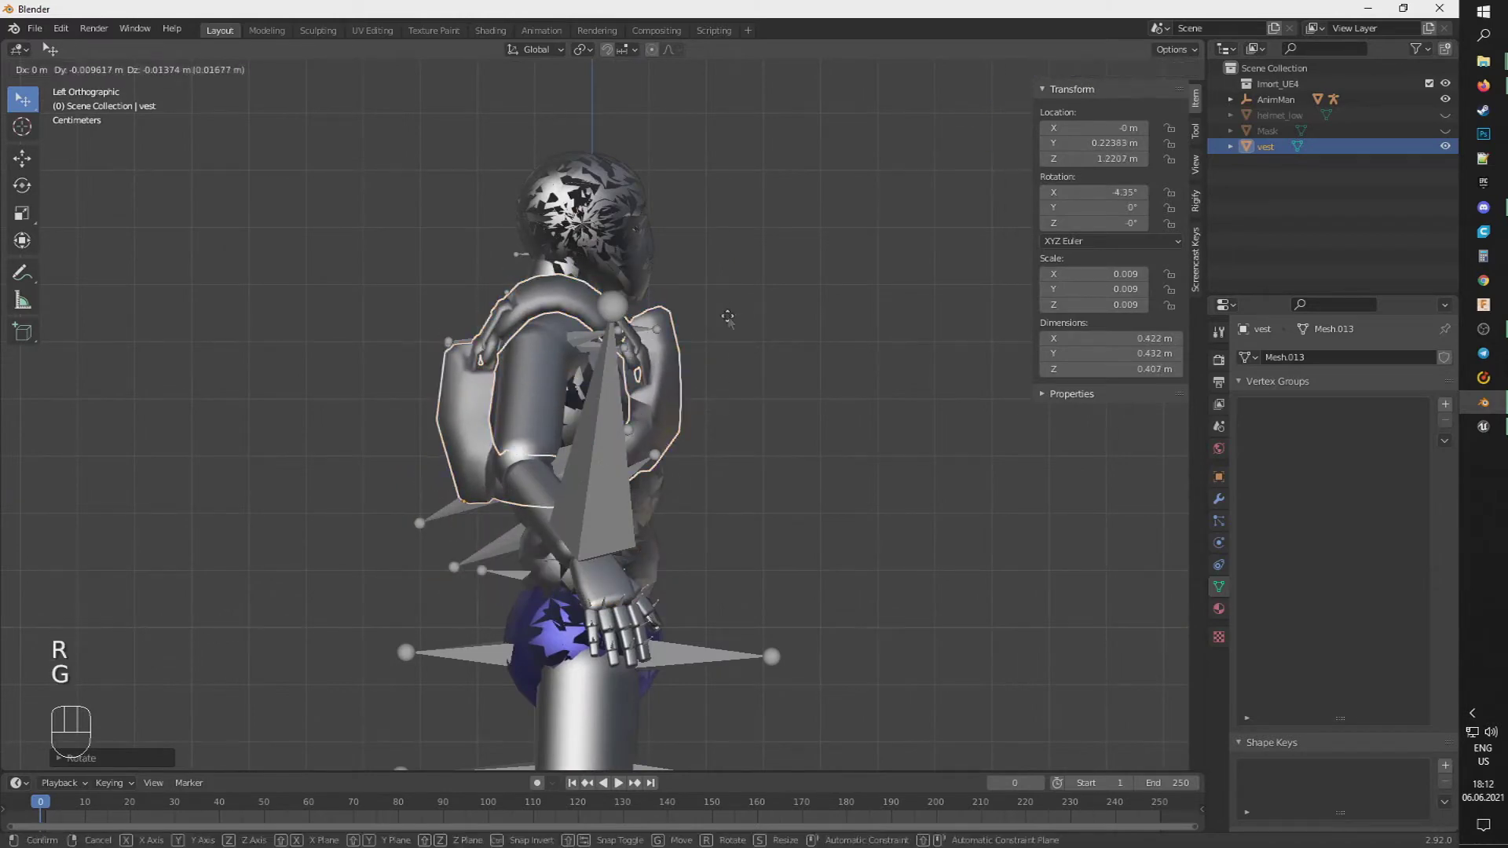
pyautogui.click(728, 316)
# - Hide the skeleton and move the vest along Y to about 0.206 m
pyautogui.click(1021, 118)
pyautogui.click(967, 118)
pyautogui.click(617, 361)
pyautogui.press('h')
pyautogui.scroll(2, 667, 338)
pyautogui.click(688, 332)
pyautogui.press('g')
pyautogui.press('y')
pyautogui.click(702, 333)
pyautogui.moveTo(778, 353); pyautogui.dragTo(416, 350, button='middle')
pyautogui.press('r')
pyautogui.click(421, 338)
pyautogui.click(992, 120)
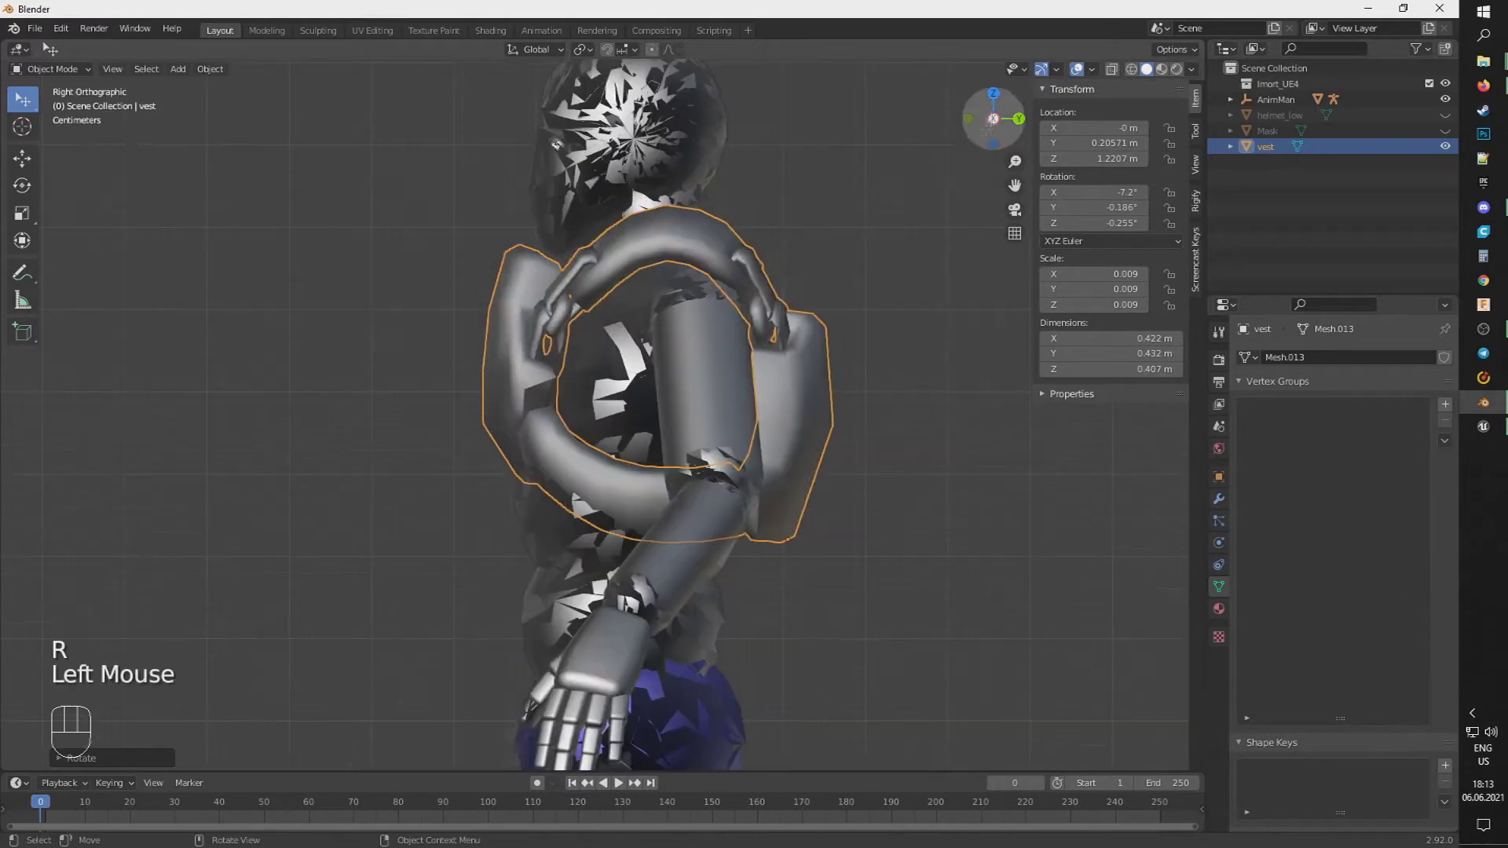
pyautogui.hotkey('ctrl', 'z')
# - Tilt the vest to about -7.65° around X and fit it to the chest at about Y 0.196 m, Z 1.206 m
pyautogui.press('r')
pyautogui.click(868, 209)
pyautogui.press('g')
pyautogui.click(886, 205)
pyautogui.moveTo(823, 212); pyautogui.dragTo(909, 283, button='middle')
pyautogui.scroll(-2, 908, 283)
# - Unhide the Mask and the helmet to check all three clothing pieces together on the mannequin
pyautogui.click(1444, 131)
pyautogui.click(1444, 115)
pyautogui.moveTo(769, 244); pyautogui.dragTo(854, 238, button='middle')
pyautogui.click(854, 238)
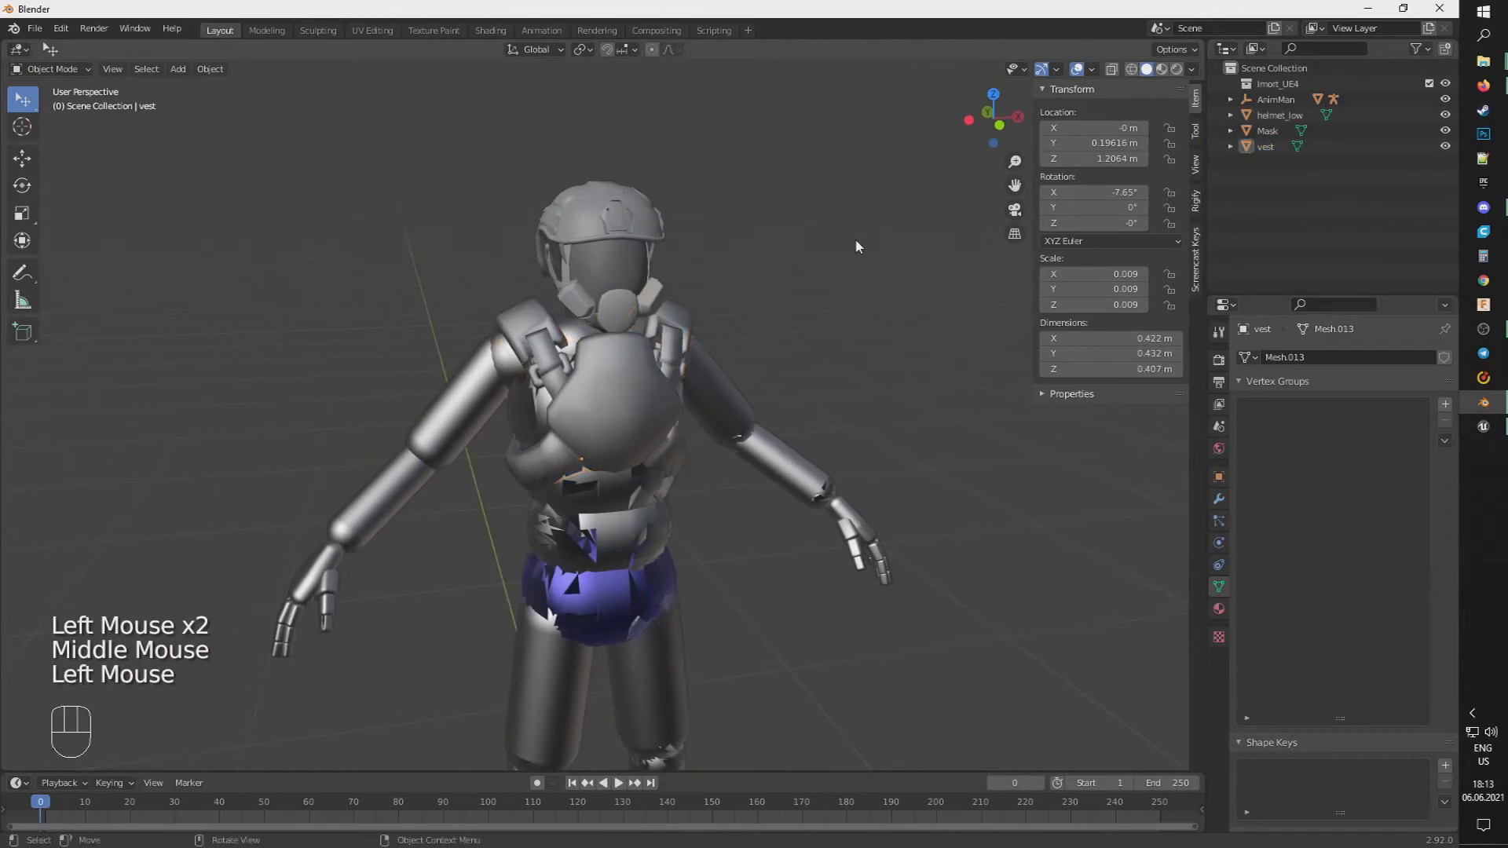
# - Unhide the skeleton and parent the vest to the root armature using Armature Deform With Empty Groups
pyautogui.doubleClick(617, 394)
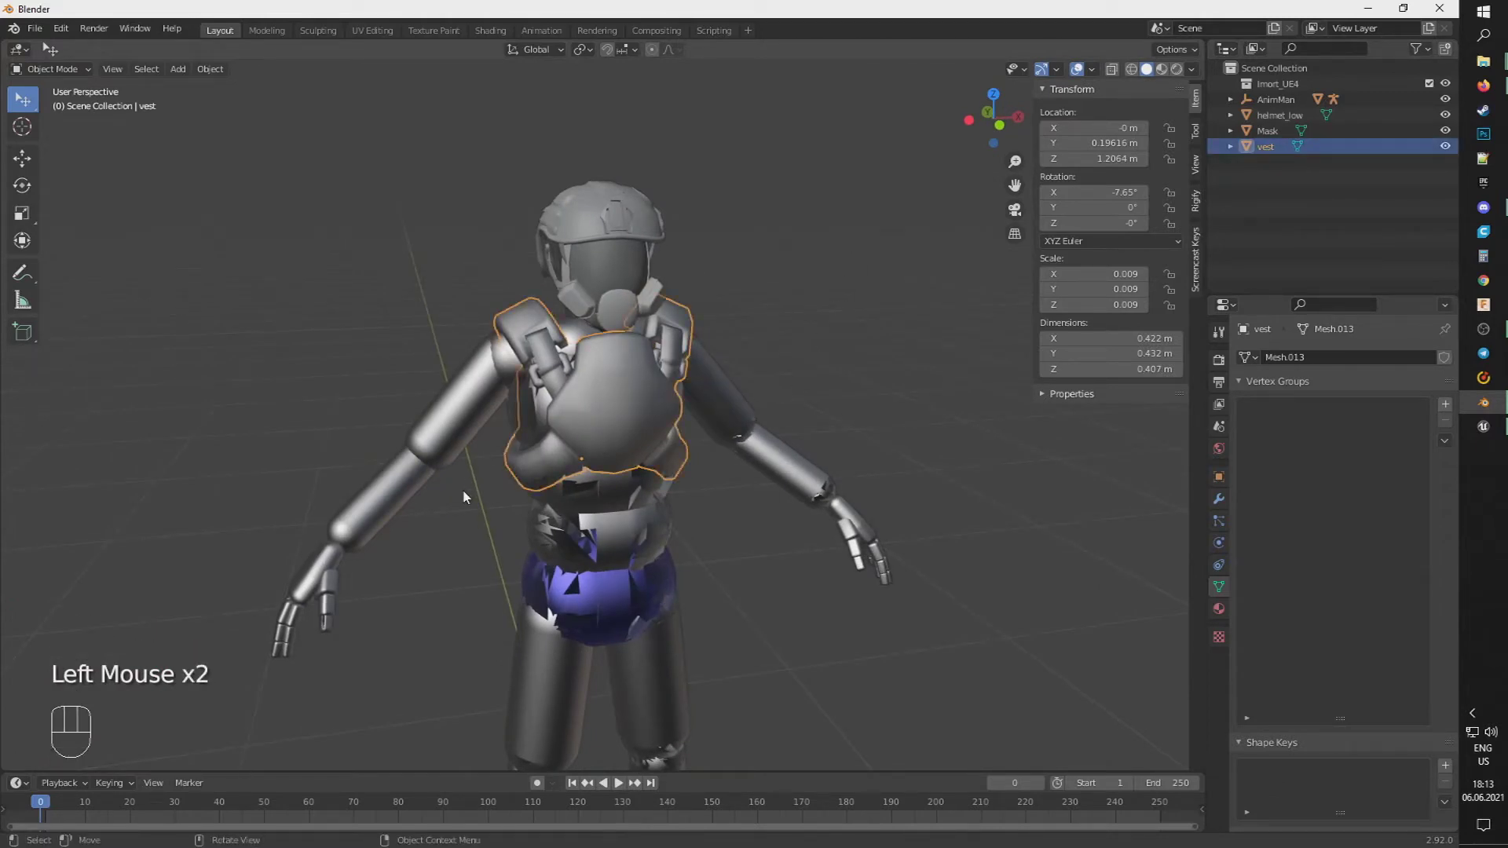
pyautogui.hotkey('alt', 'h')
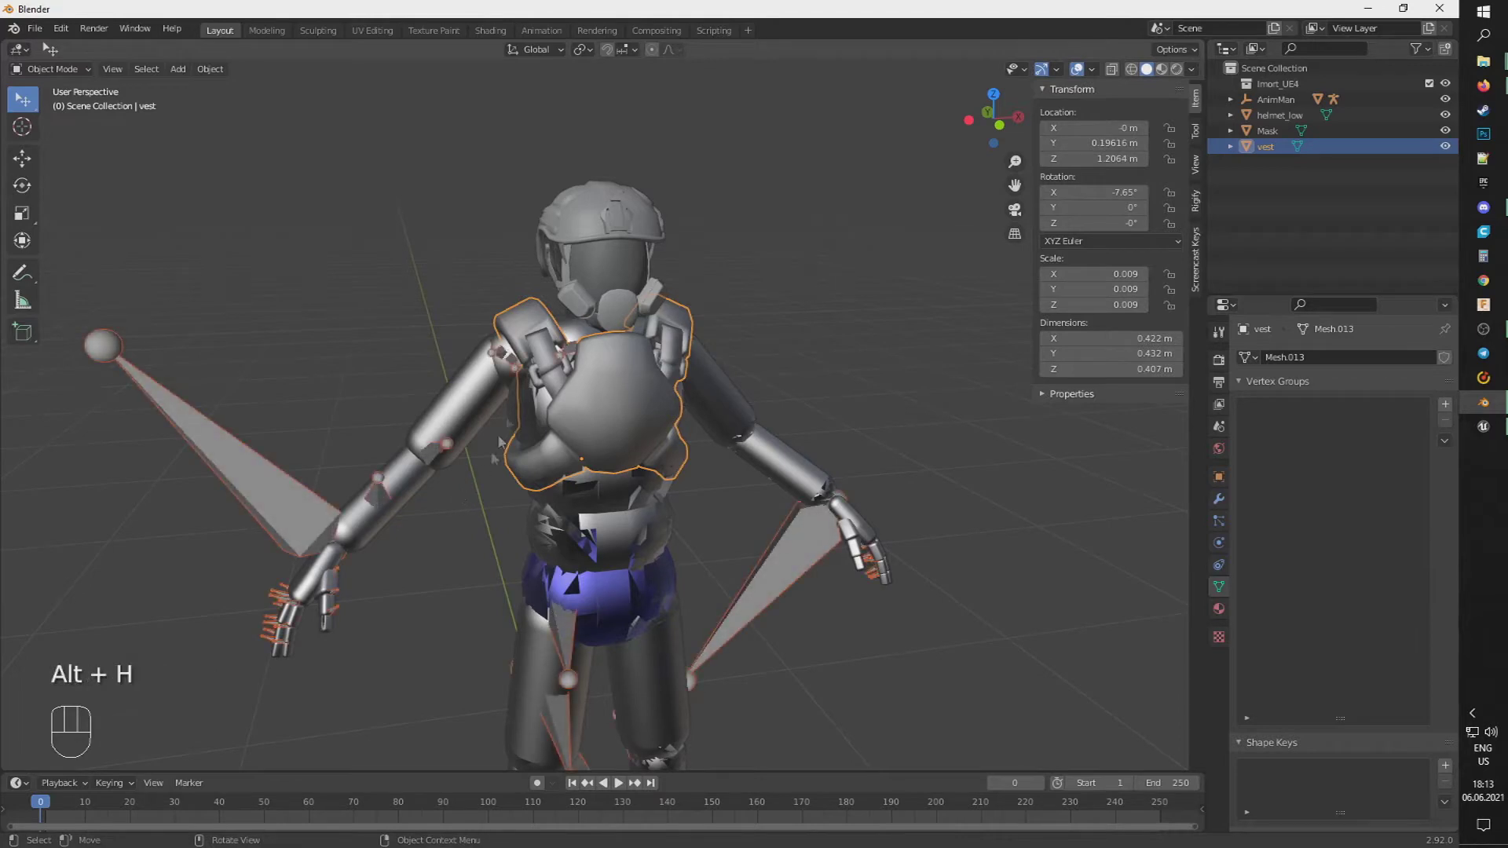
pyautogui.click(416, 315)
pyautogui.doubleClick(575, 396)
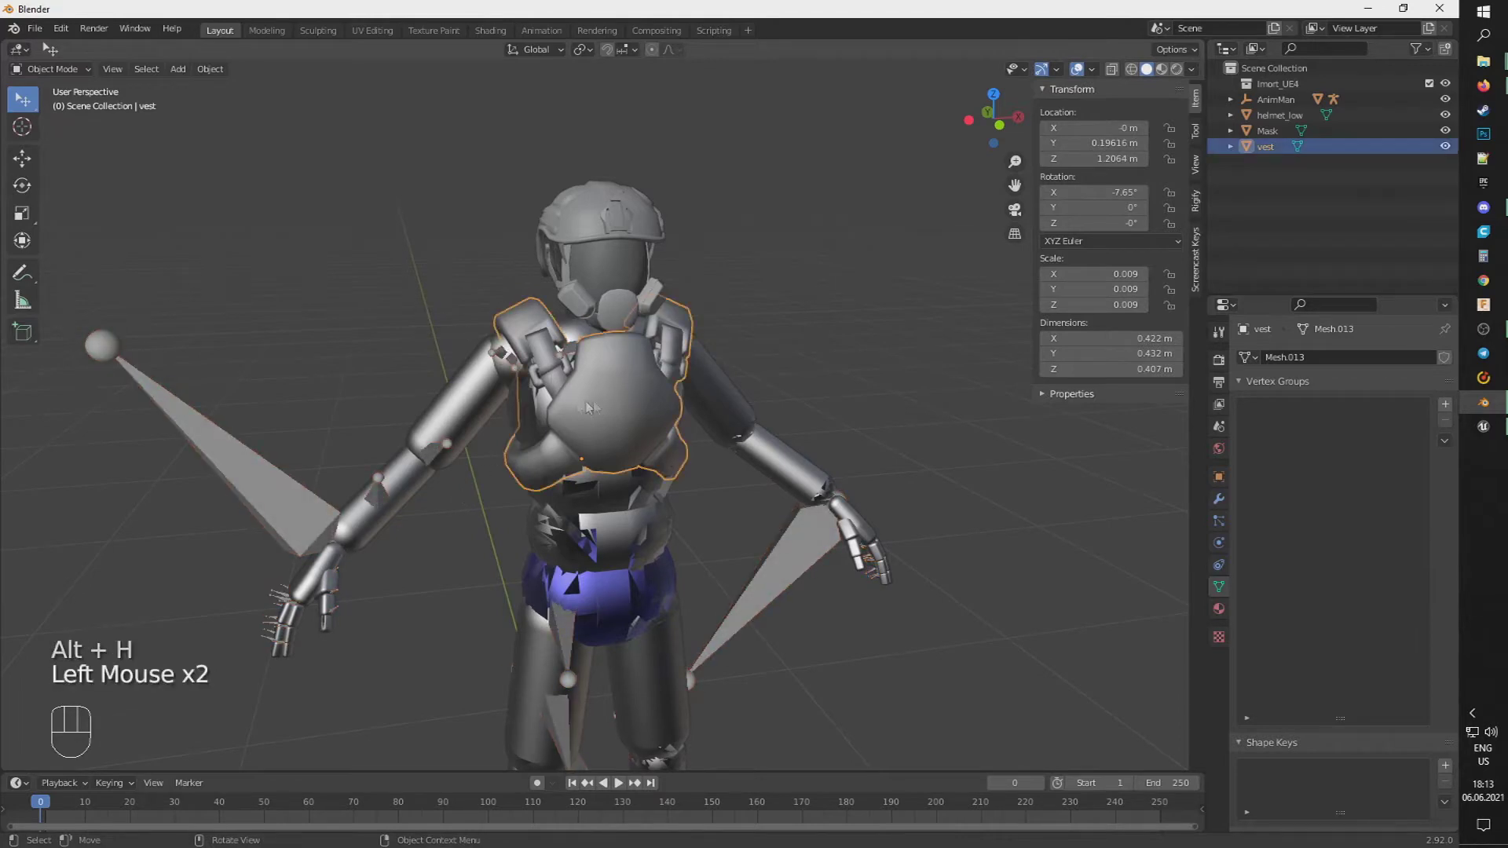
pyautogui.keyDown('shift'); pyautogui.click(219, 461); pyautogui.keyUp('shift')
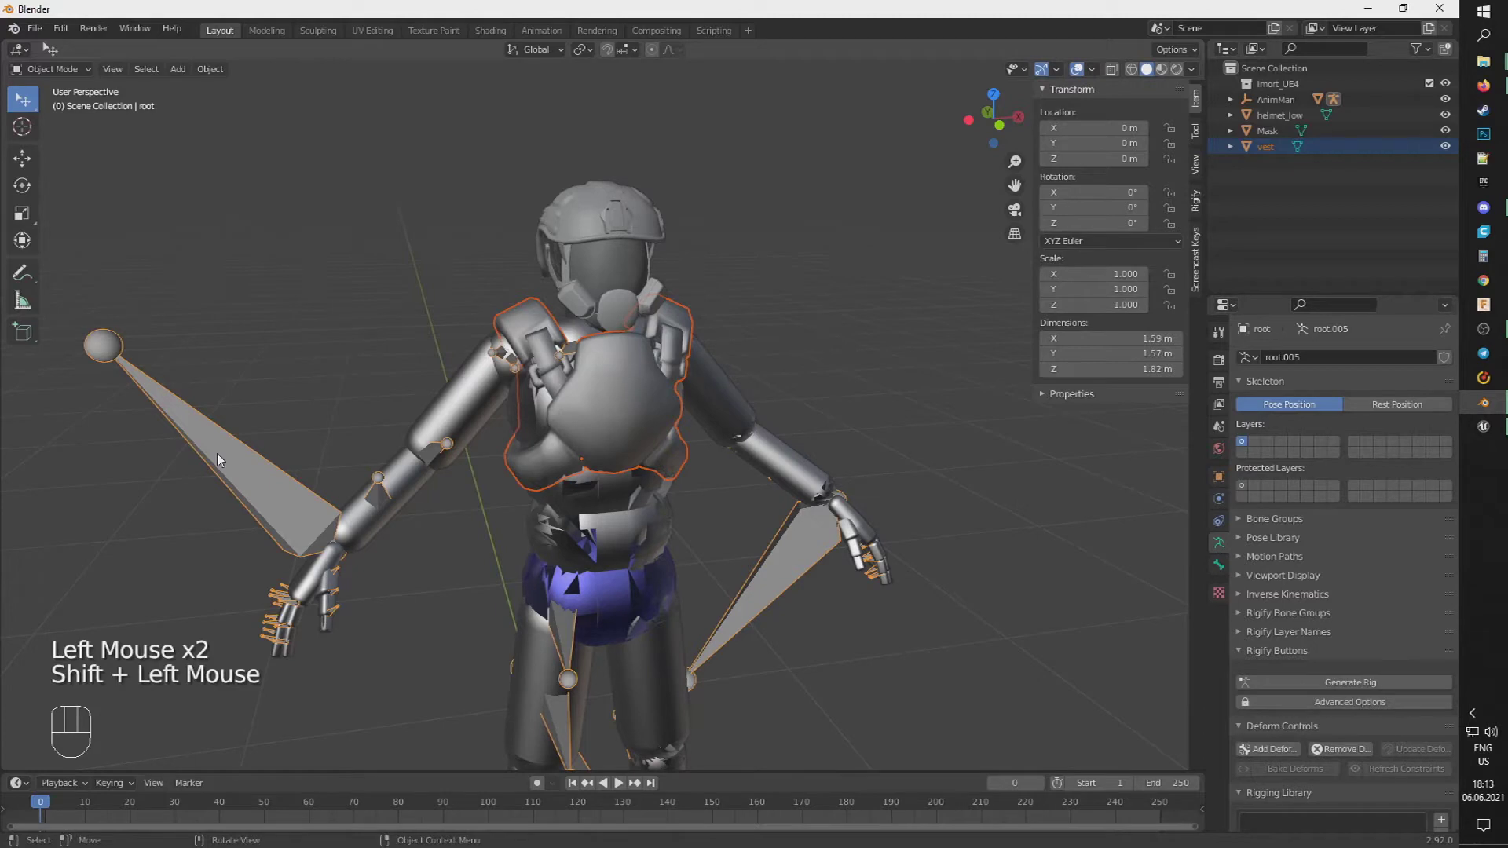
pyautogui.hotkey('ctrl', 'p')
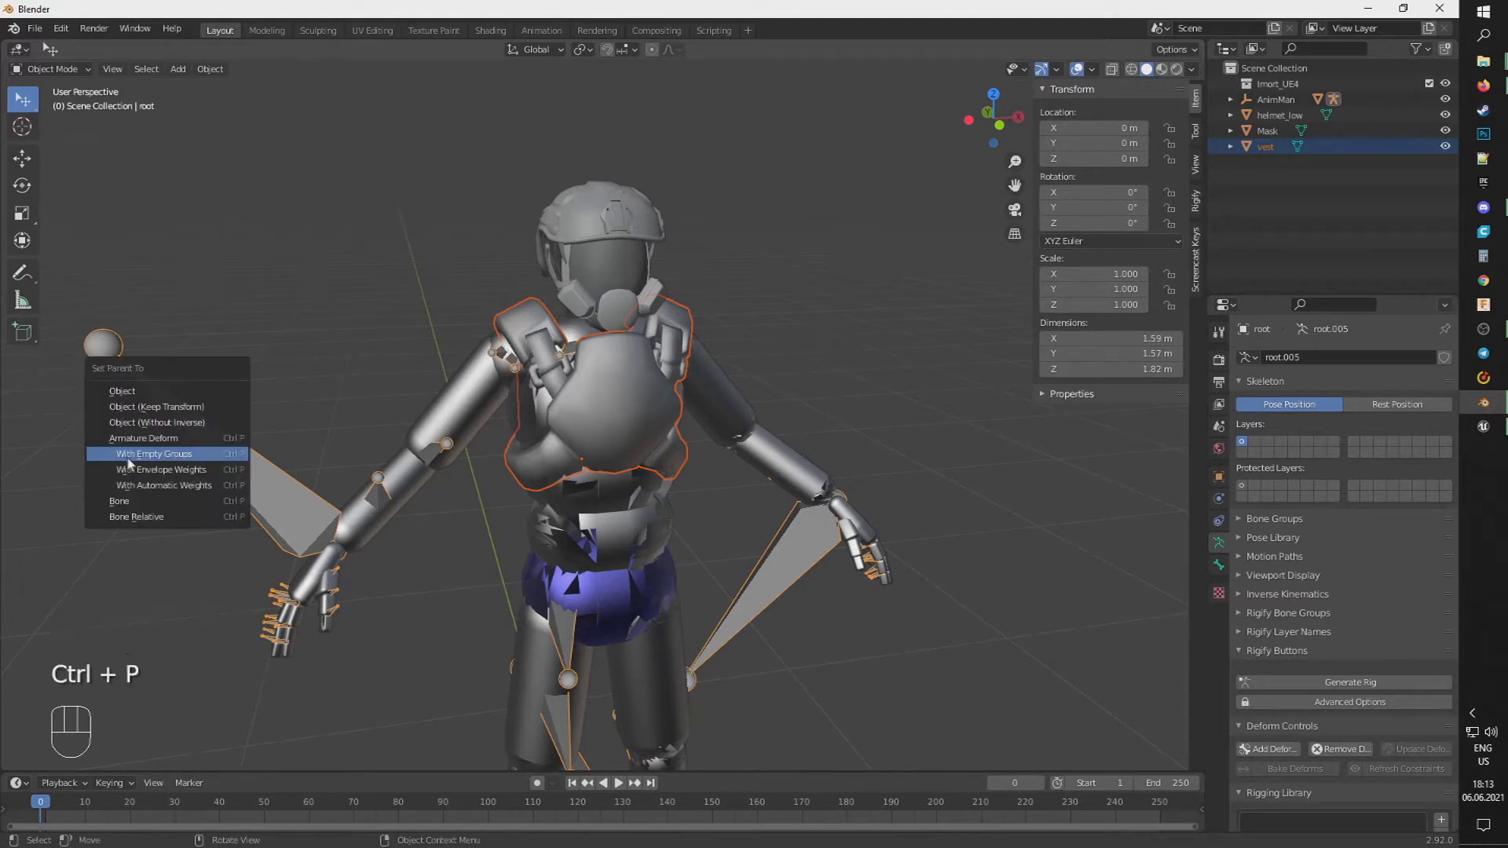
pyautogui.click(195, 461)
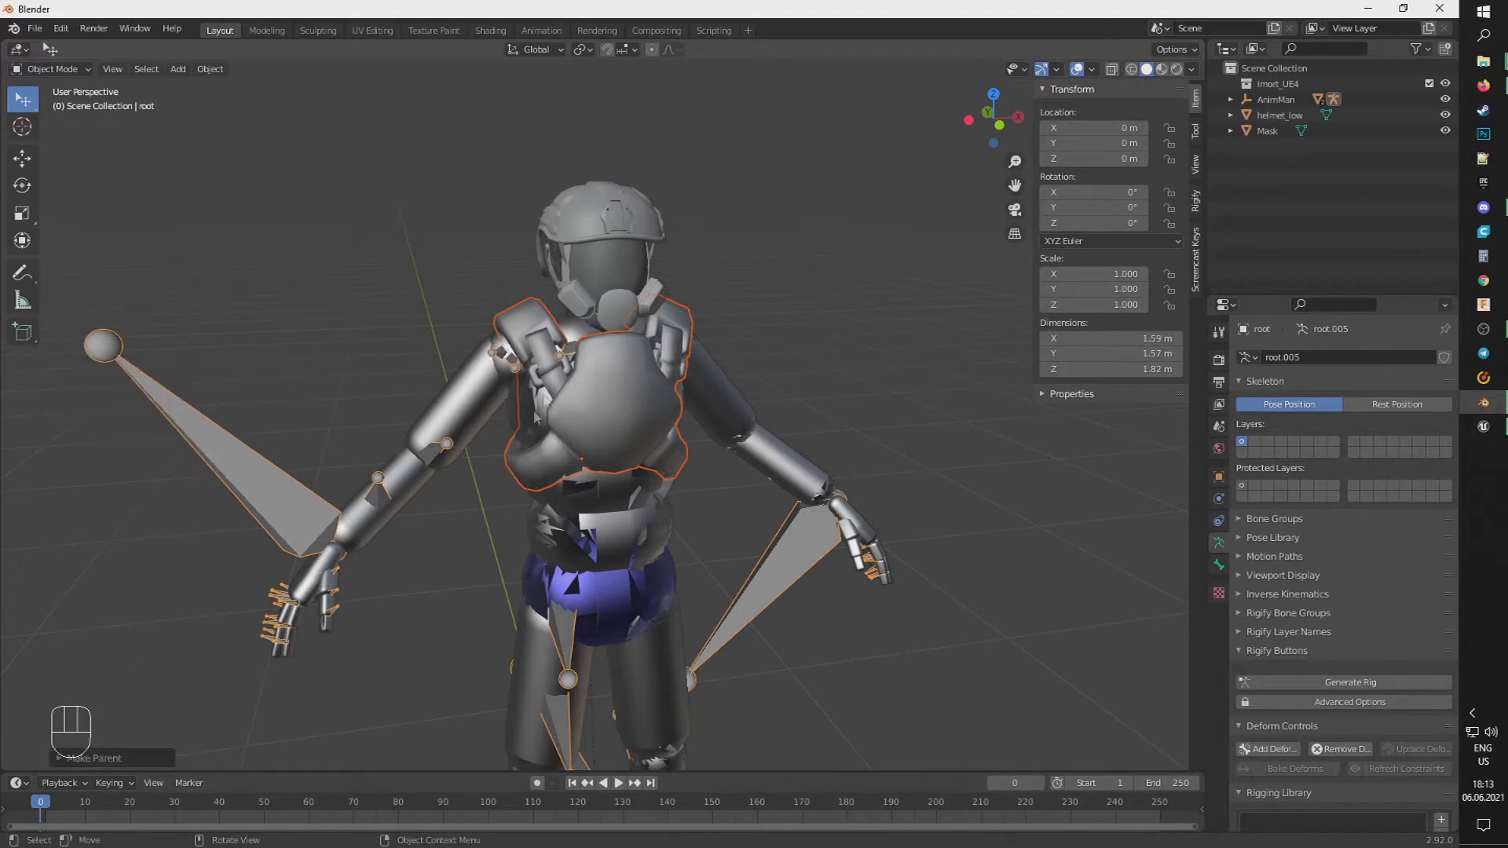
# - Parent the Mask to the root armature using Armature Deform With Empty Groups
pyautogui.click(611, 268)
pyautogui.keyDown('shift'); pyautogui.click(245, 470); pyautogui.keyUp('shift')
pyautogui.hotkey('ctrl', 'p')
pyautogui.click(244, 467)
# - Parent helmet_low to the root armature using Armature Deform With Empty Groups
pyautogui.click(601, 222)
pyautogui.keyDown('shift'); pyautogui.click(243, 480); pyautogui.keyUp('shift')
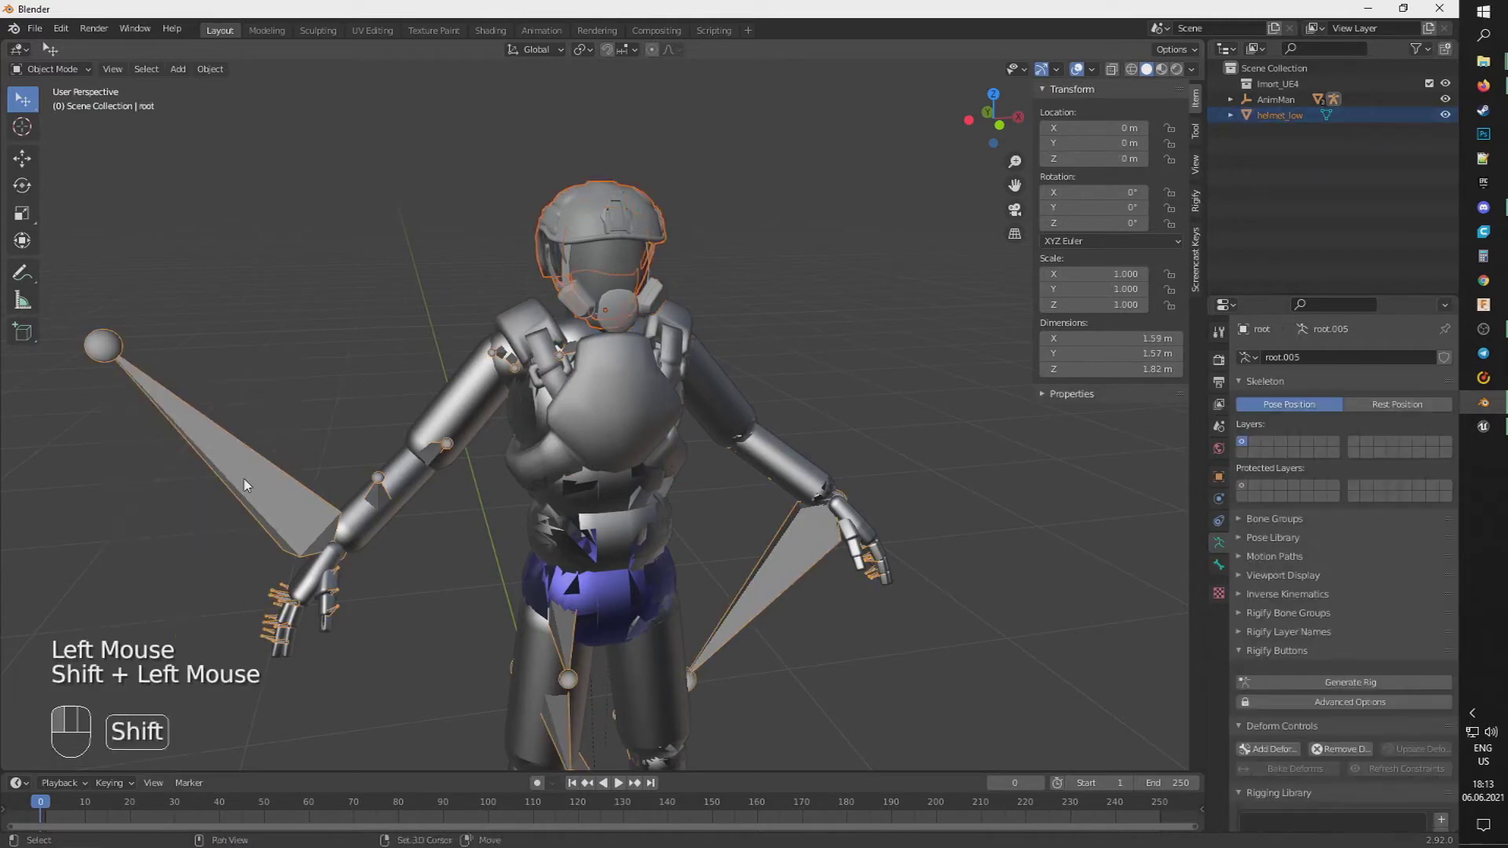
pyautogui.hotkey('ctrl', 'p')
pyautogui.click(246, 484)
# - Expand the AnimMan and root hierarchy, then hide the Mask and helmet_low so only the vest remains on the body
pyautogui.click(1230, 101)
pyautogui.doubleClick(1249, 115)
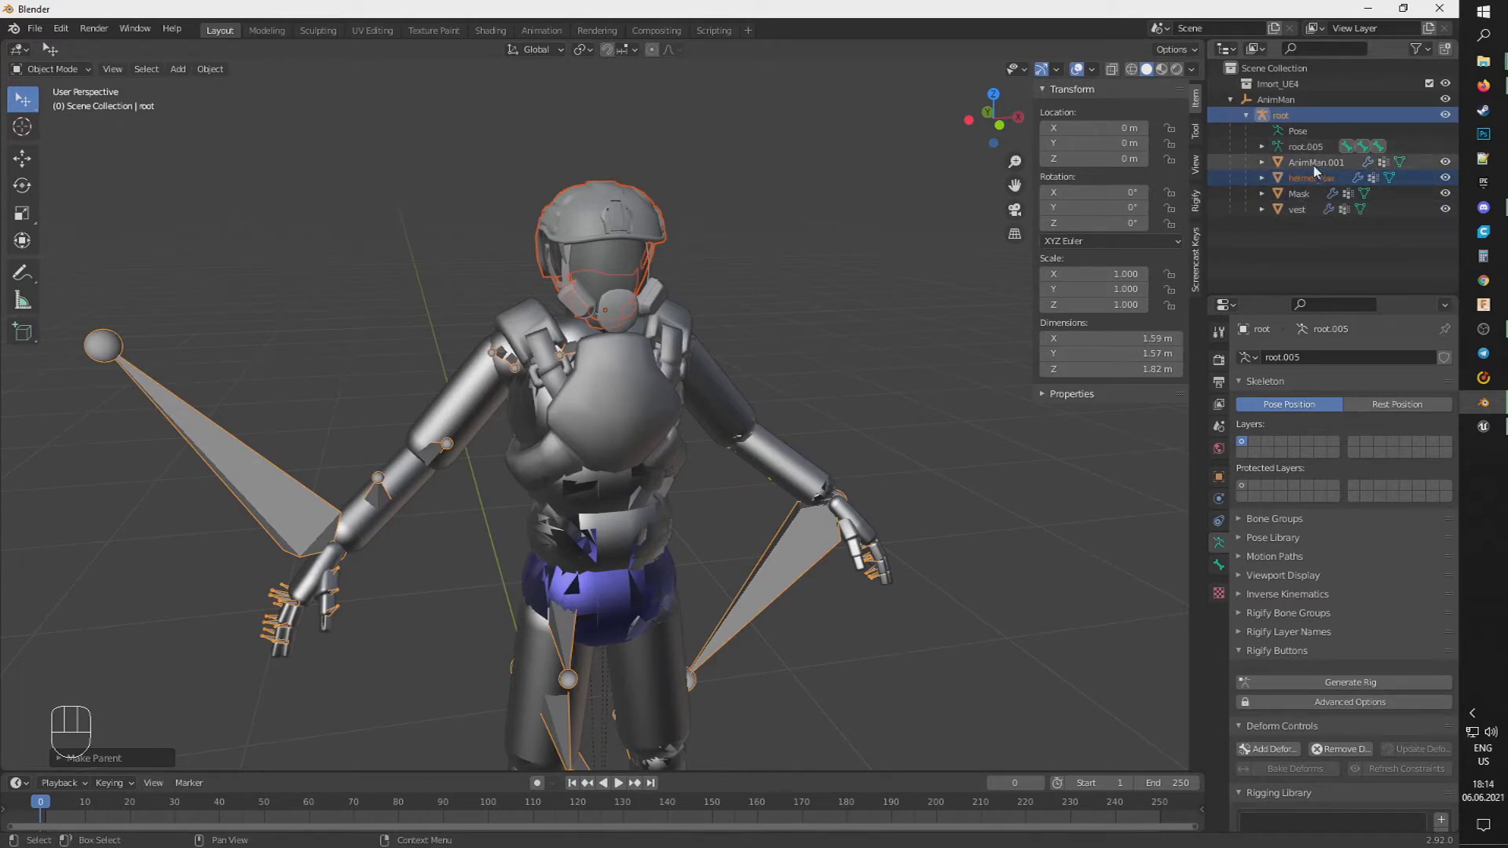
pyautogui.click(794, 284)
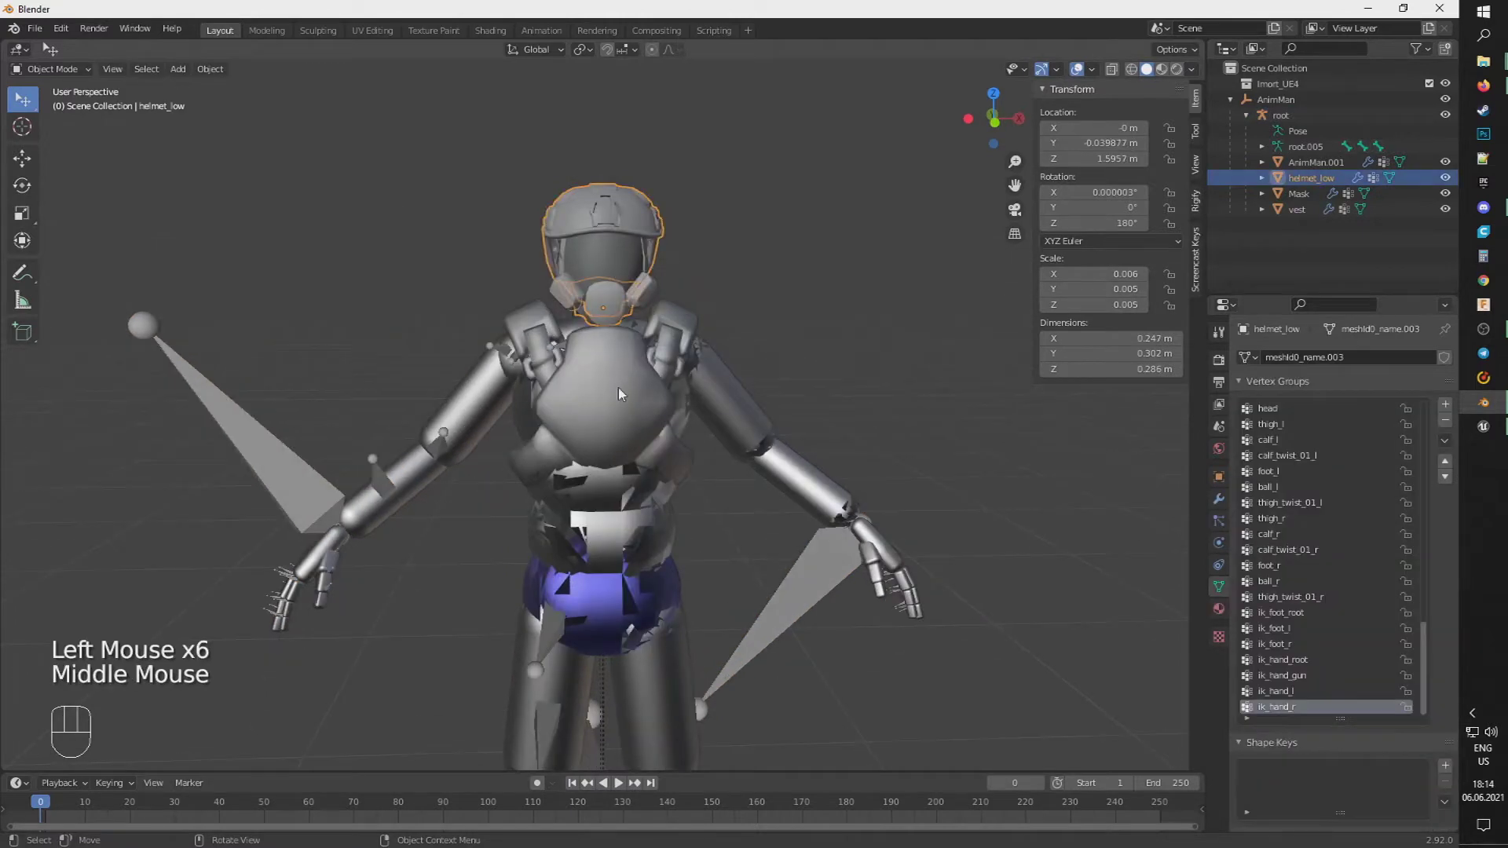
pyautogui.click(621, 392)
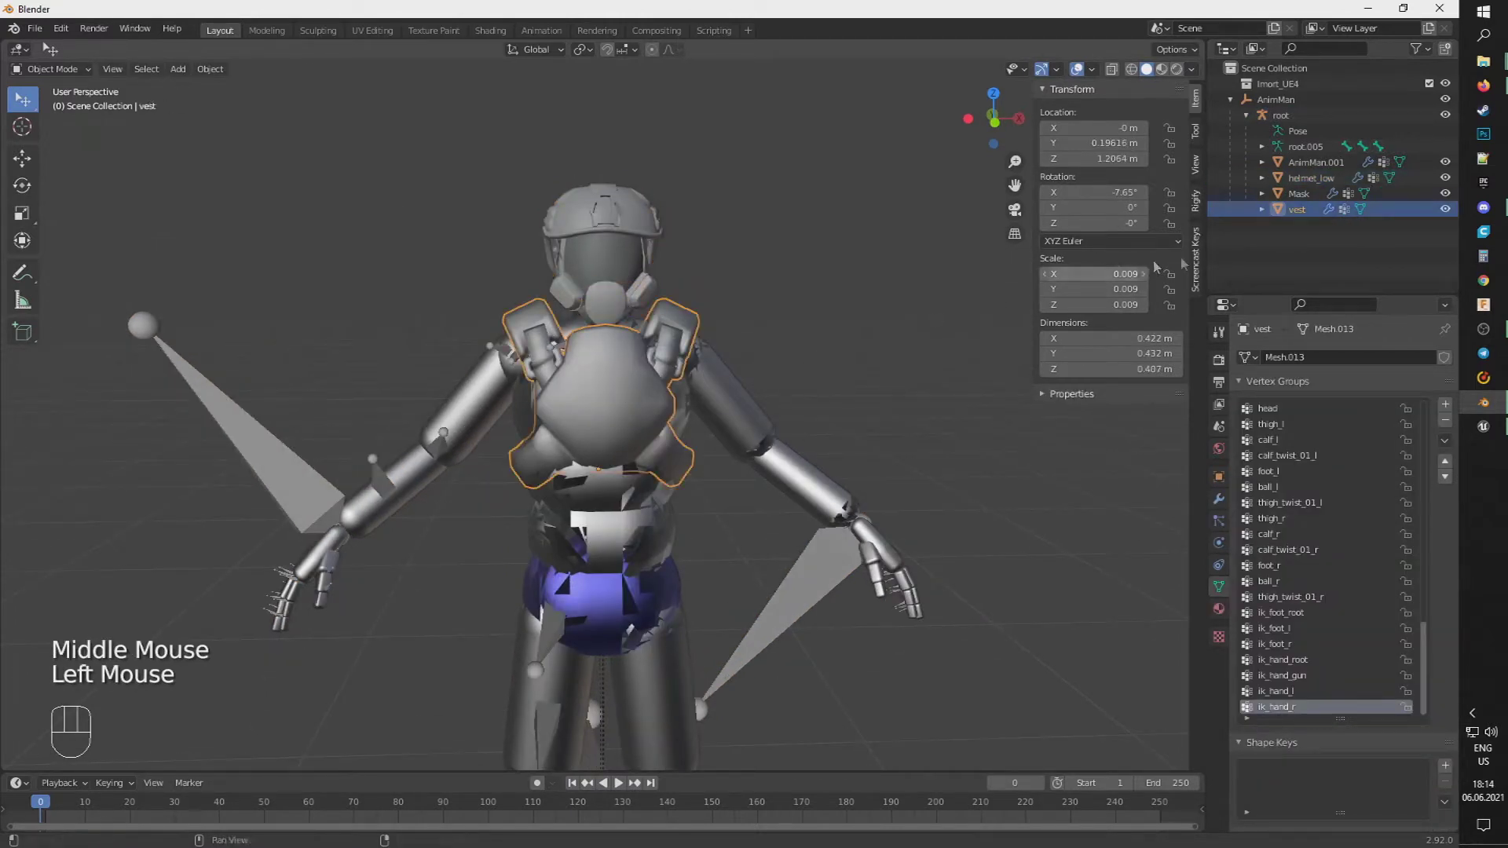
pyautogui.click(1445, 194)
pyautogui.click(1445, 177)
pyautogui.moveTo(561, 428); pyautogui.dragTo(620, 413, button='middle')
pyautogui.doubleClick(620, 413)
pyautogui.click(666, 419)
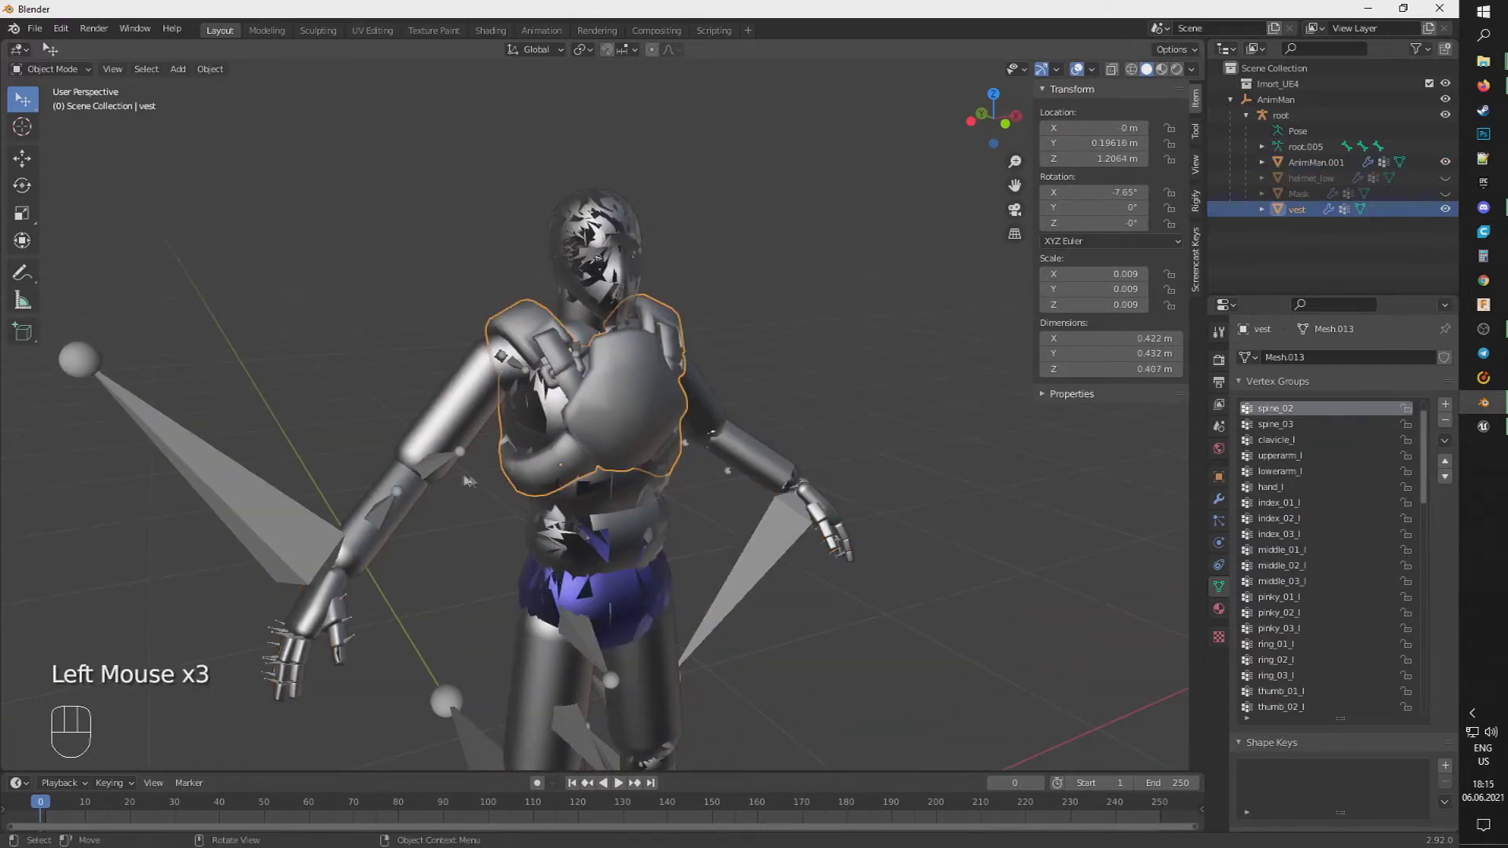
# - Transfer weights from AnimMan.001 to the vest in Weight Paint mode, with Nearest Face Interpolated mapping and source layers By Name
pyautogui.click(463, 420)
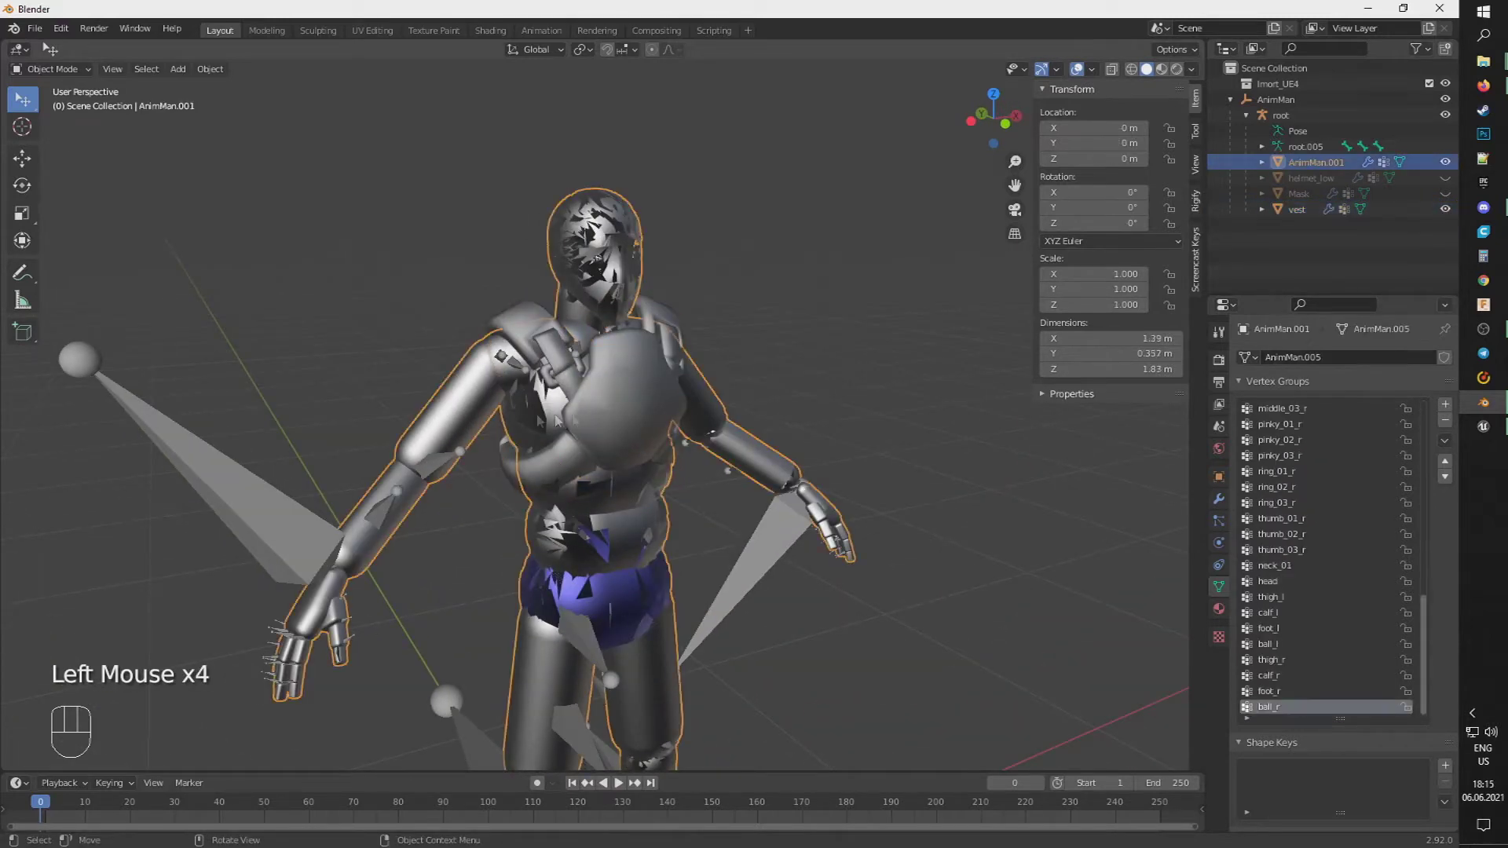
pyautogui.keyDown('shift'); pyautogui.click(625, 413); pyautogui.keyUp('shift')
pyautogui.click(55, 69)
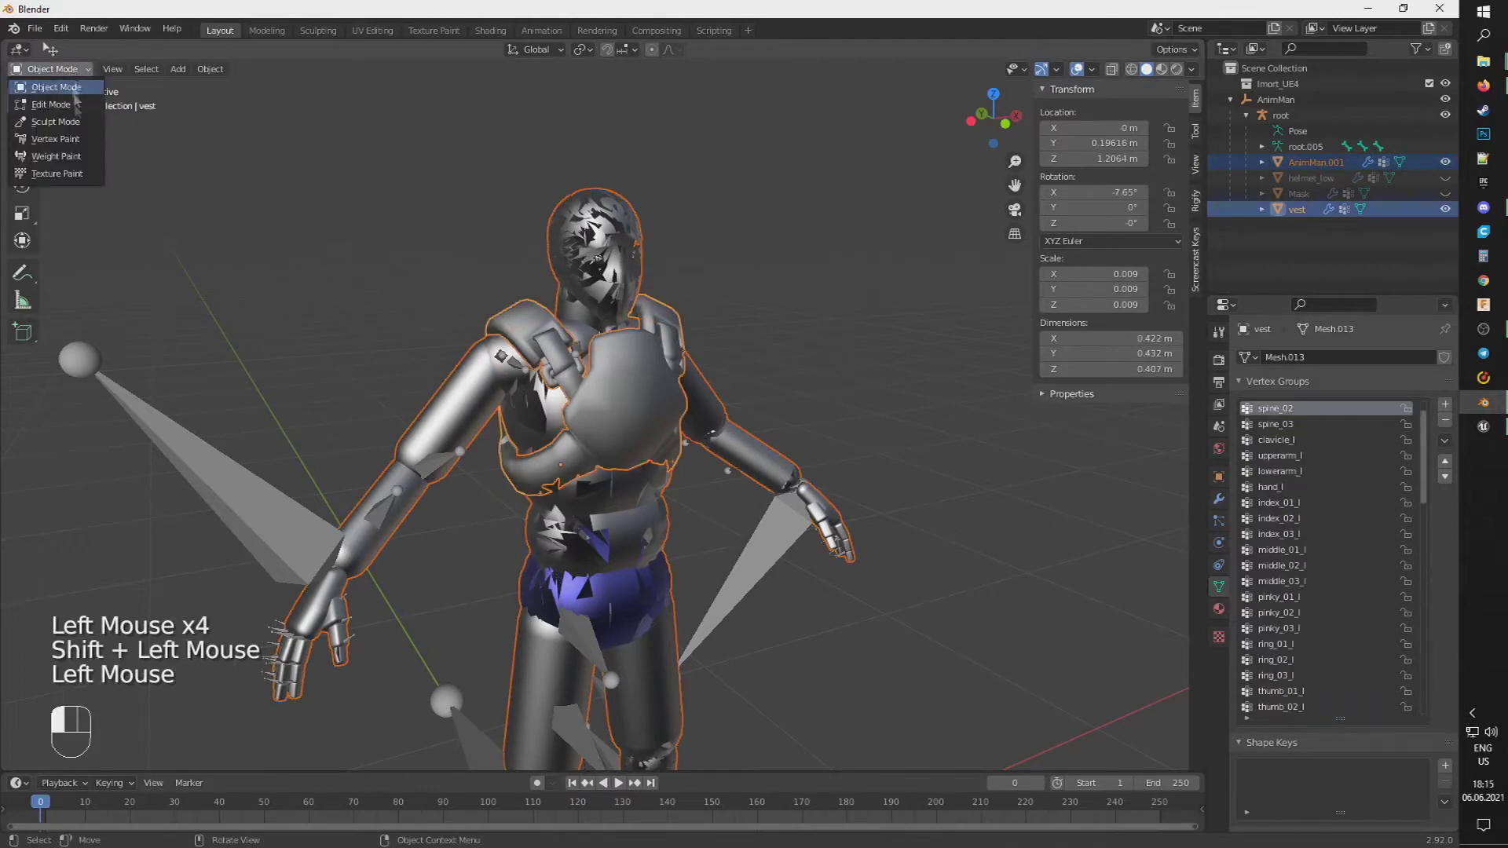
pyautogui.click(55, 157)
pyautogui.click(186, 70)
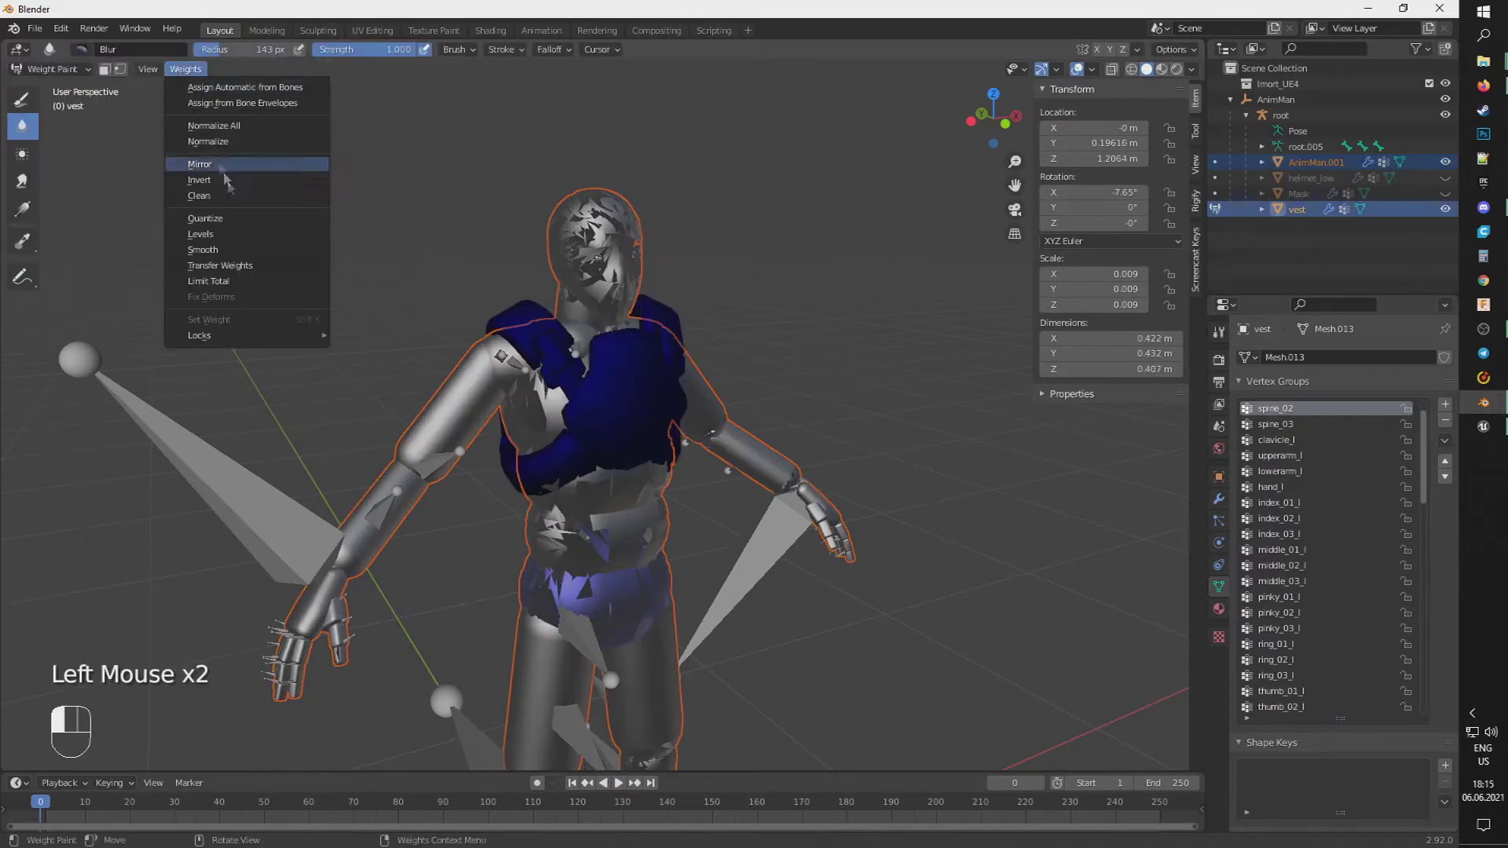
pyautogui.click(239, 267)
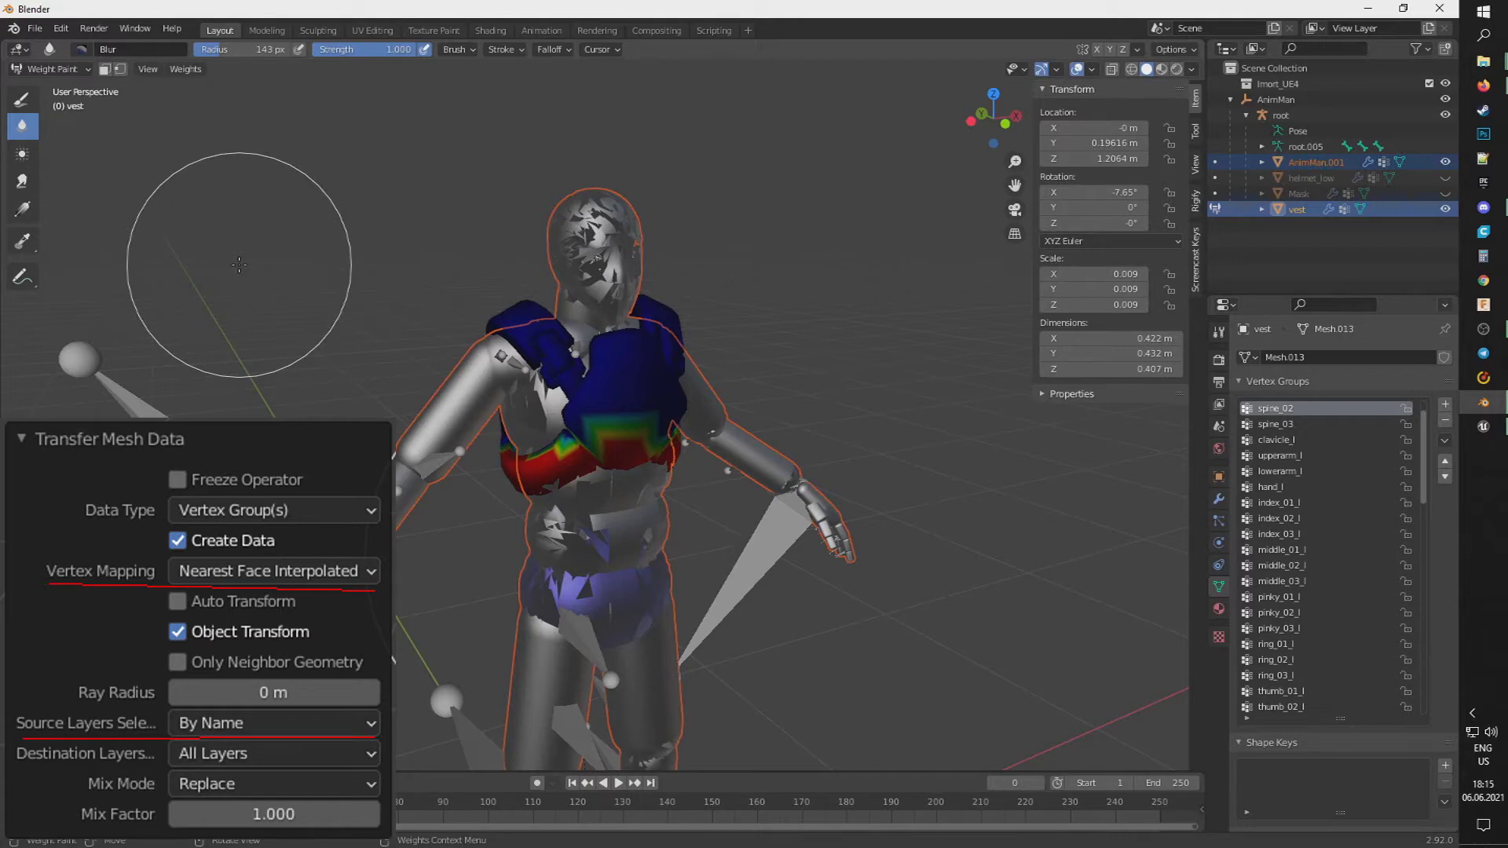
# - Hide the vest, unhide the Mask, and return to Object Mode
pyautogui.click(1444, 209)
pyautogui.click(1444, 194)
pyautogui.click(52, 69)
pyautogui.click(51, 85)
pyautogui.click(51, 85)
pyautogui.click(52, 69)
pyautogui.click(52, 86)
# - Select AnimMan.001 and the Mask, and transfer the body's weights to the Mask in Weight Paint mode
pyautogui.click(621, 259)
pyautogui.click(597, 376)
pyautogui.keyDown('shift'); pyautogui.click(625, 245); pyautogui.keyUp('shift')
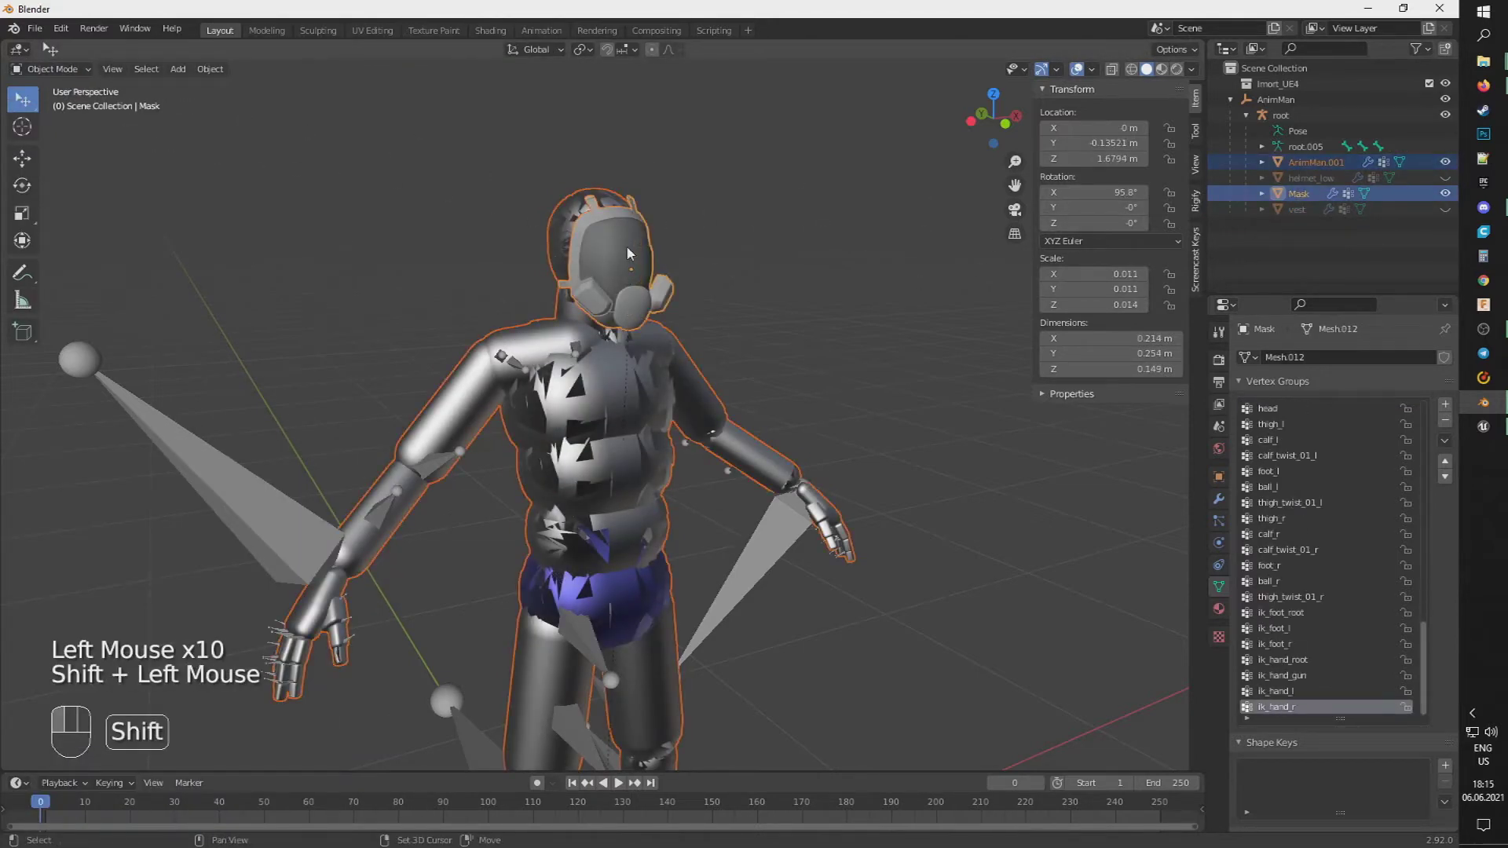
pyautogui.click(52, 69)
pyautogui.click(54, 152)
pyautogui.click(186, 69)
pyautogui.click(212, 265)
# - Hide the Mask and unhide helmet_low in Object Mode
pyautogui.click(1444, 193)
pyautogui.click(1310, 177)
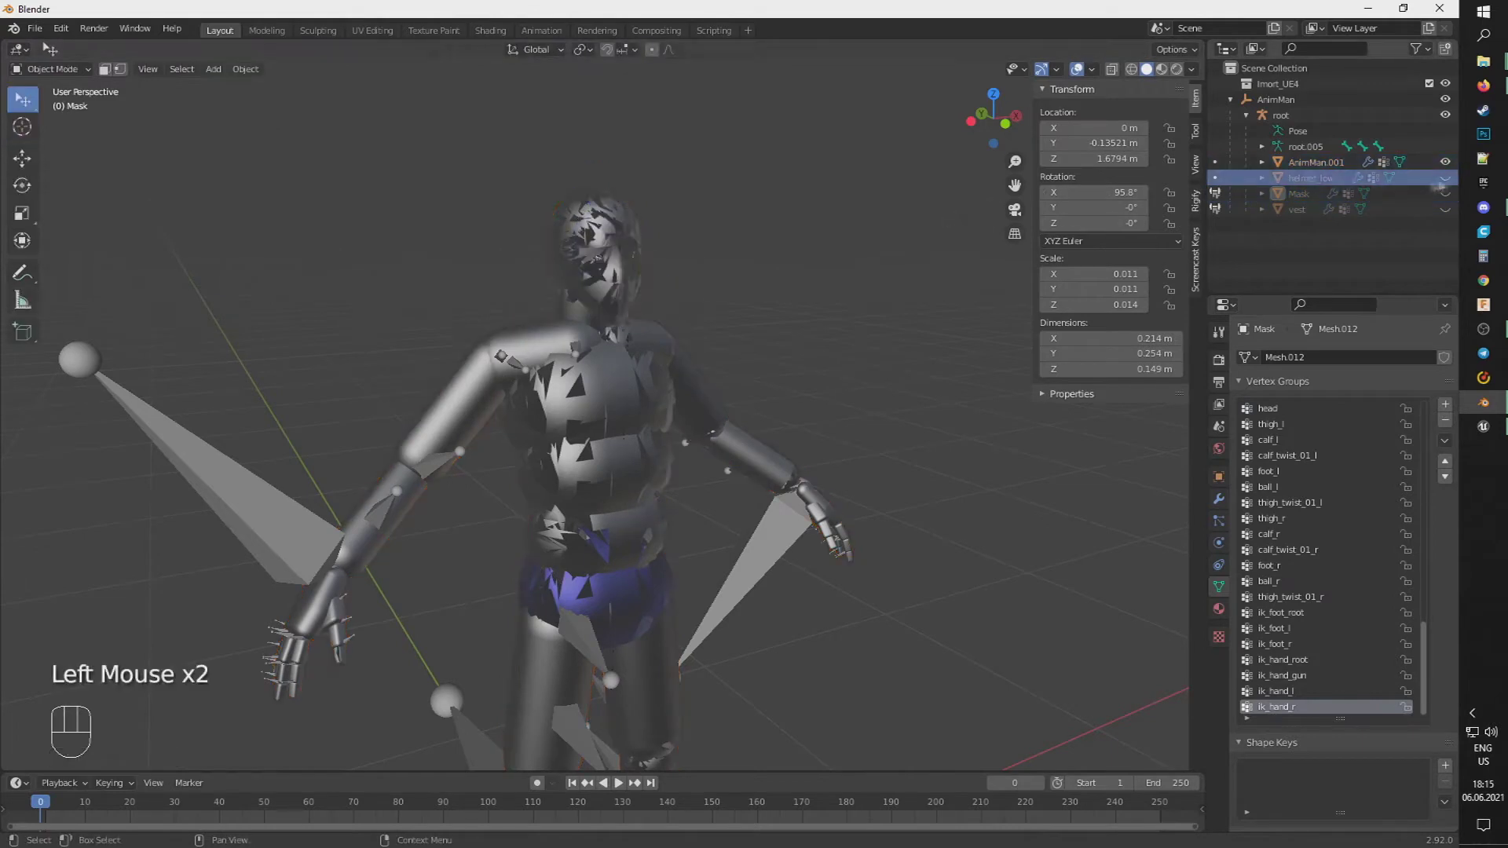
pyautogui.click(1444, 178)
pyautogui.click(555, 211)
pyautogui.click(52, 70)
# - Select AnimMan.001 and helmet_low, and transfer the body's weights to the helmet in Weight Paint mode
pyautogui.click(1316, 162)
pyautogui.keyDown('shift'); pyautogui.click(1311, 178); pyautogui.keyUp('shift')
pyautogui.click(54, 69)
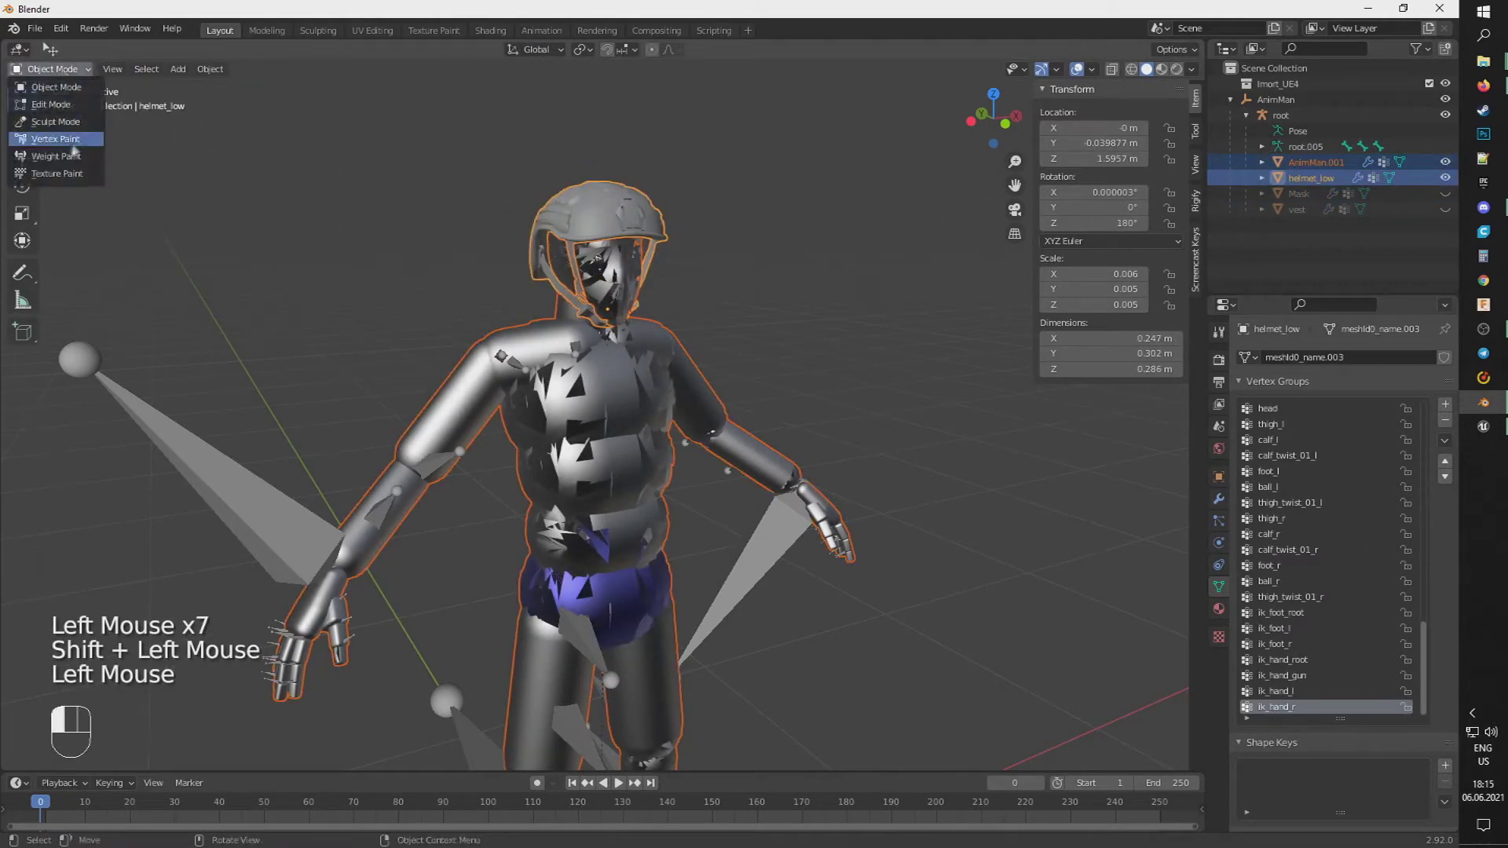
pyautogui.click(79, 155)
pyautogui.click(186, 69)
pyautogui.click(276, 267)
# - Show the vest in place of the helmet in Weight Paint mode and check its pelvis and spine_01 weights
pyautogui.click(1445, 178)
pyautogui.click(1445, 209)
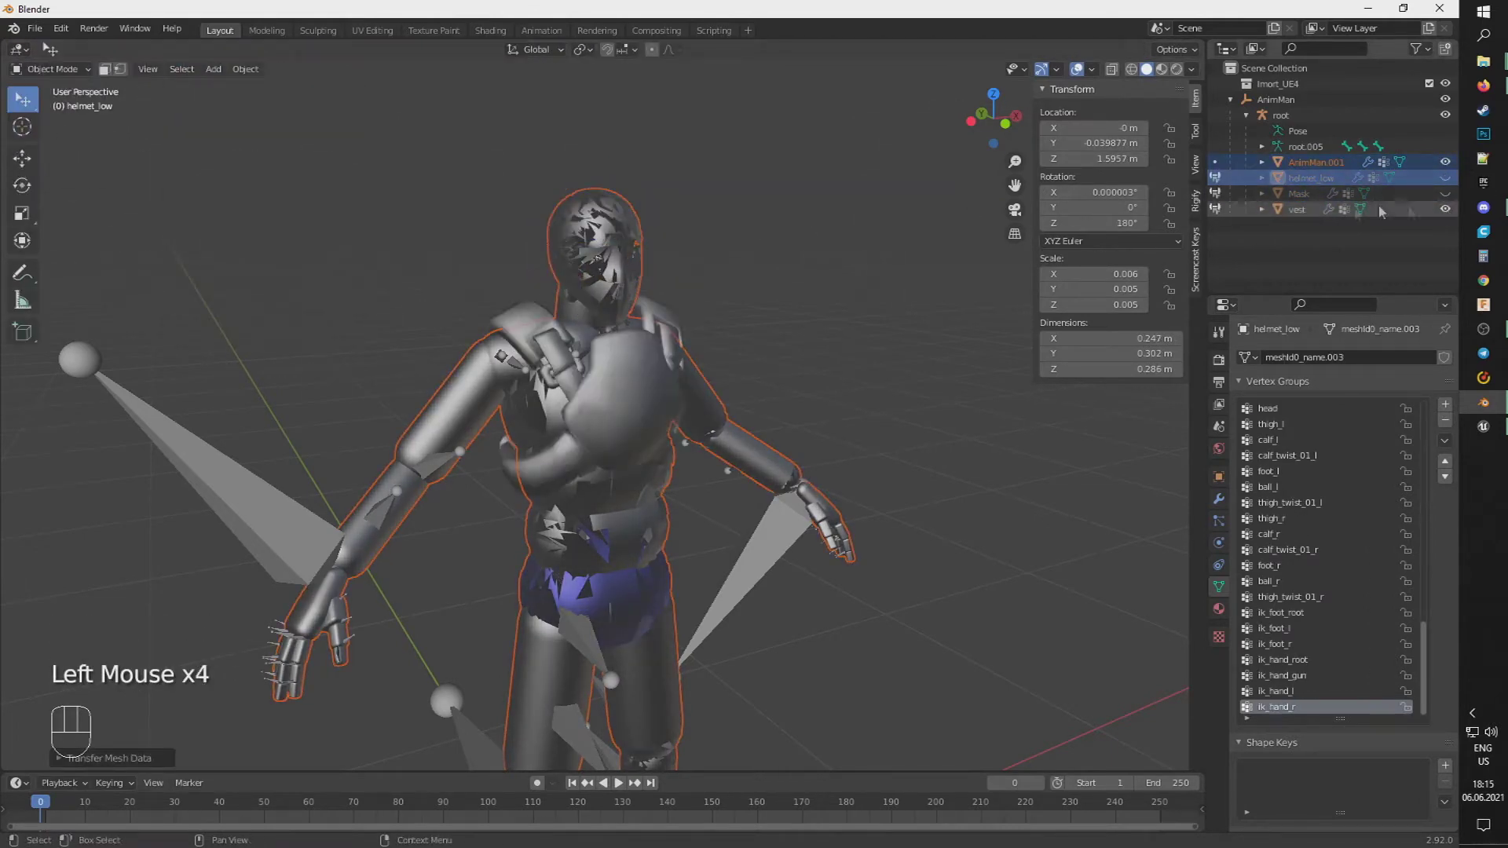
pyautogui.click(1215, 209)
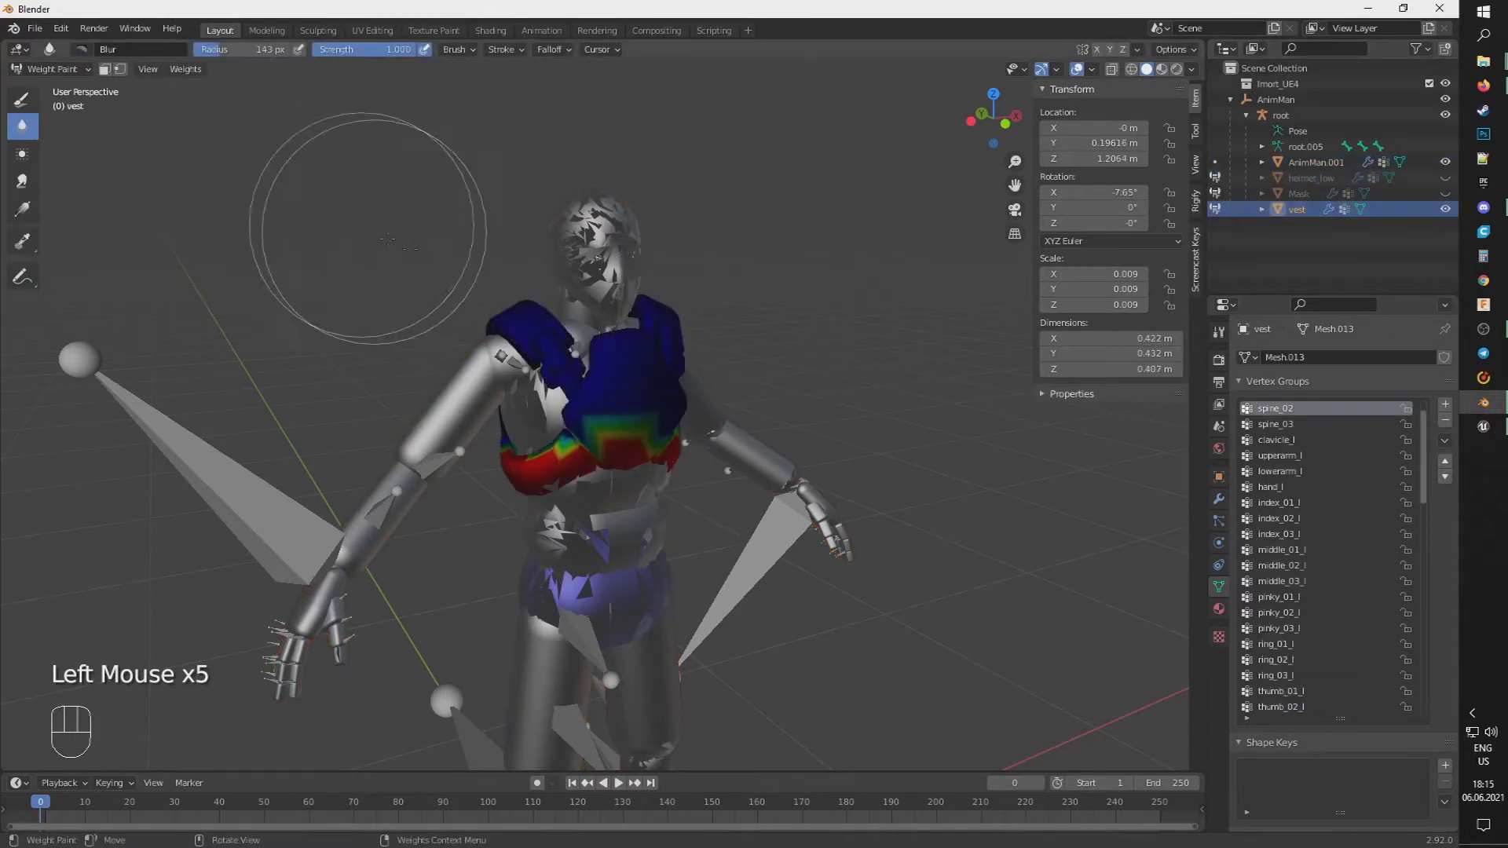
pyautogui.scroll(2, 1285, 424)
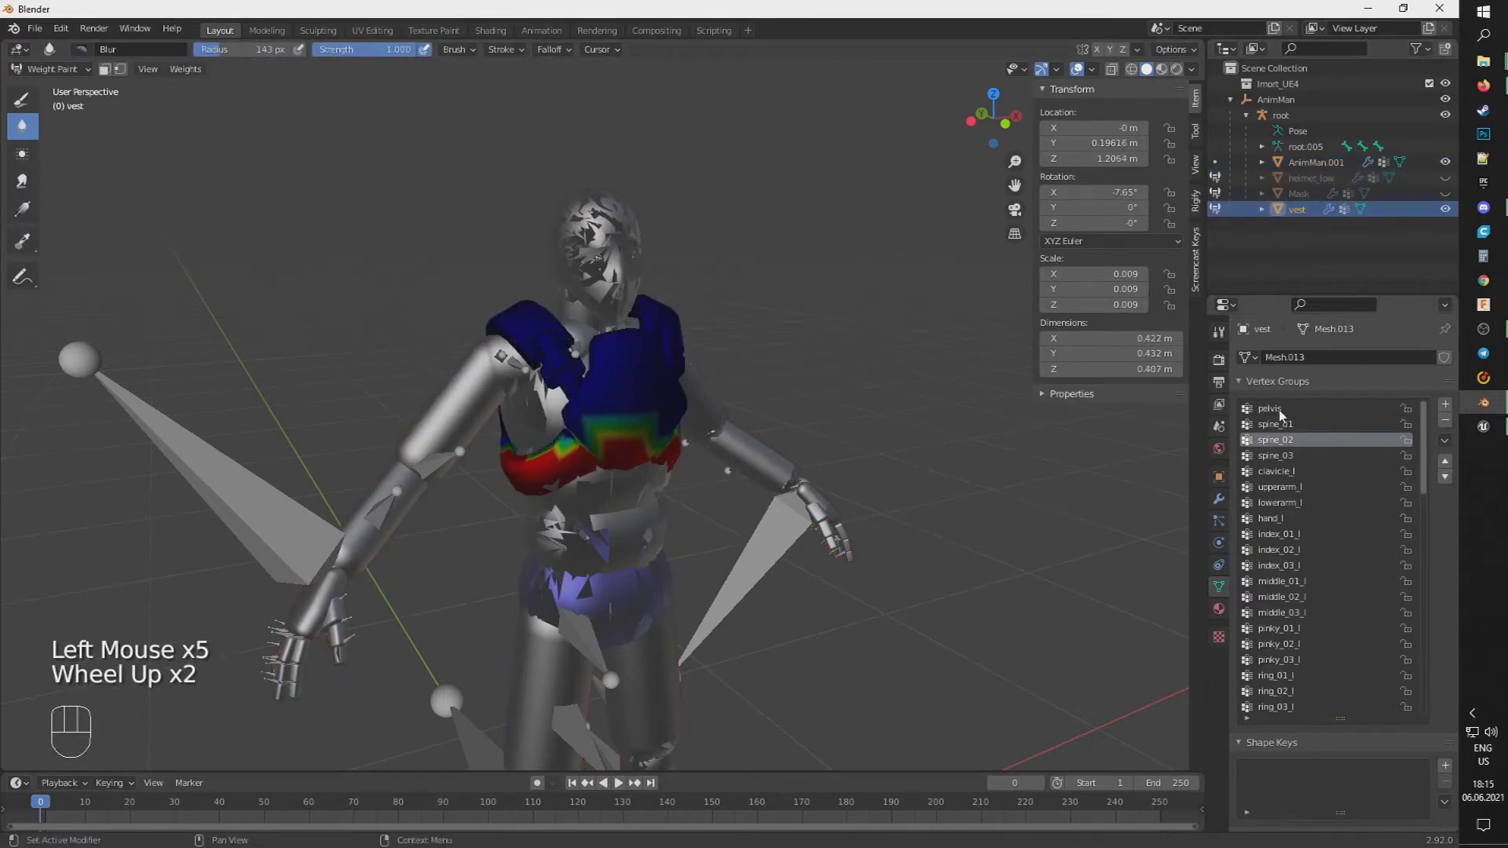
pyautogui.click(1280, 410)
pyautogui.moveTo(723, 522); pyautogui.dragTo(868, 393, button='middle')
pyautogui.click(1275, 424)
pyautogui.moveTo(898, 458); pyautogui.dragTo(579, 538, button='middle')
# - Blur the vest's spine_02 weights across its front, sides and back for a smooth gradient
pyautogui.click(1275, 440)
pyautogui.scroll(3, 579, 538)
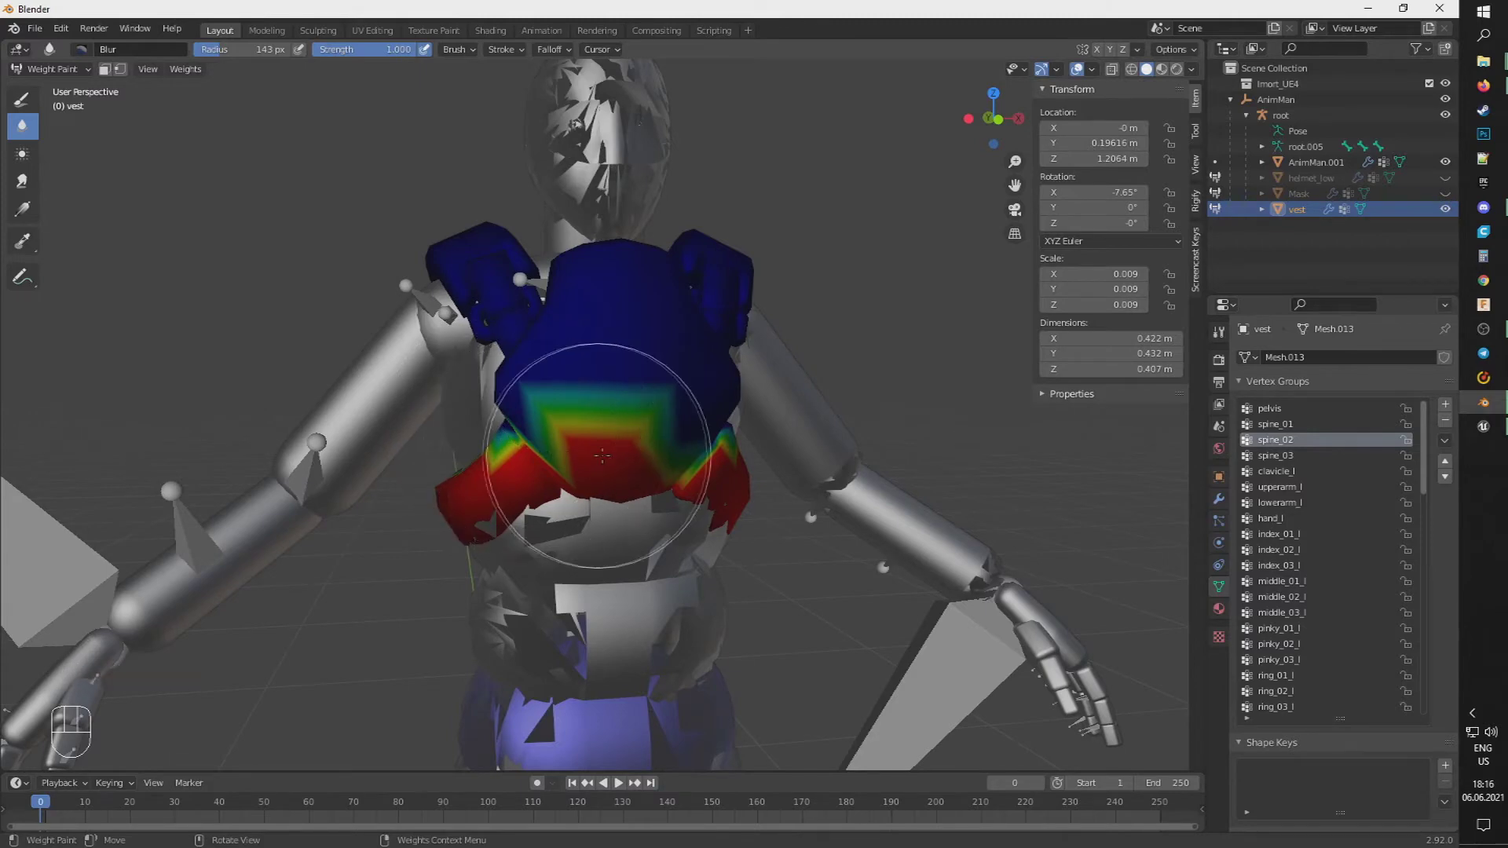
pyautogui.moveTo(517, 496)
pyautogui.mouseDown(button='middle')
pyautogui.moveTo(834, 453)
pyautogui.moveTo(749, 491)
pyautogui.moveTo(441, 514)
pyautogui.moveTo(538, 509)
pyautogui.mouseUp(button='middle')
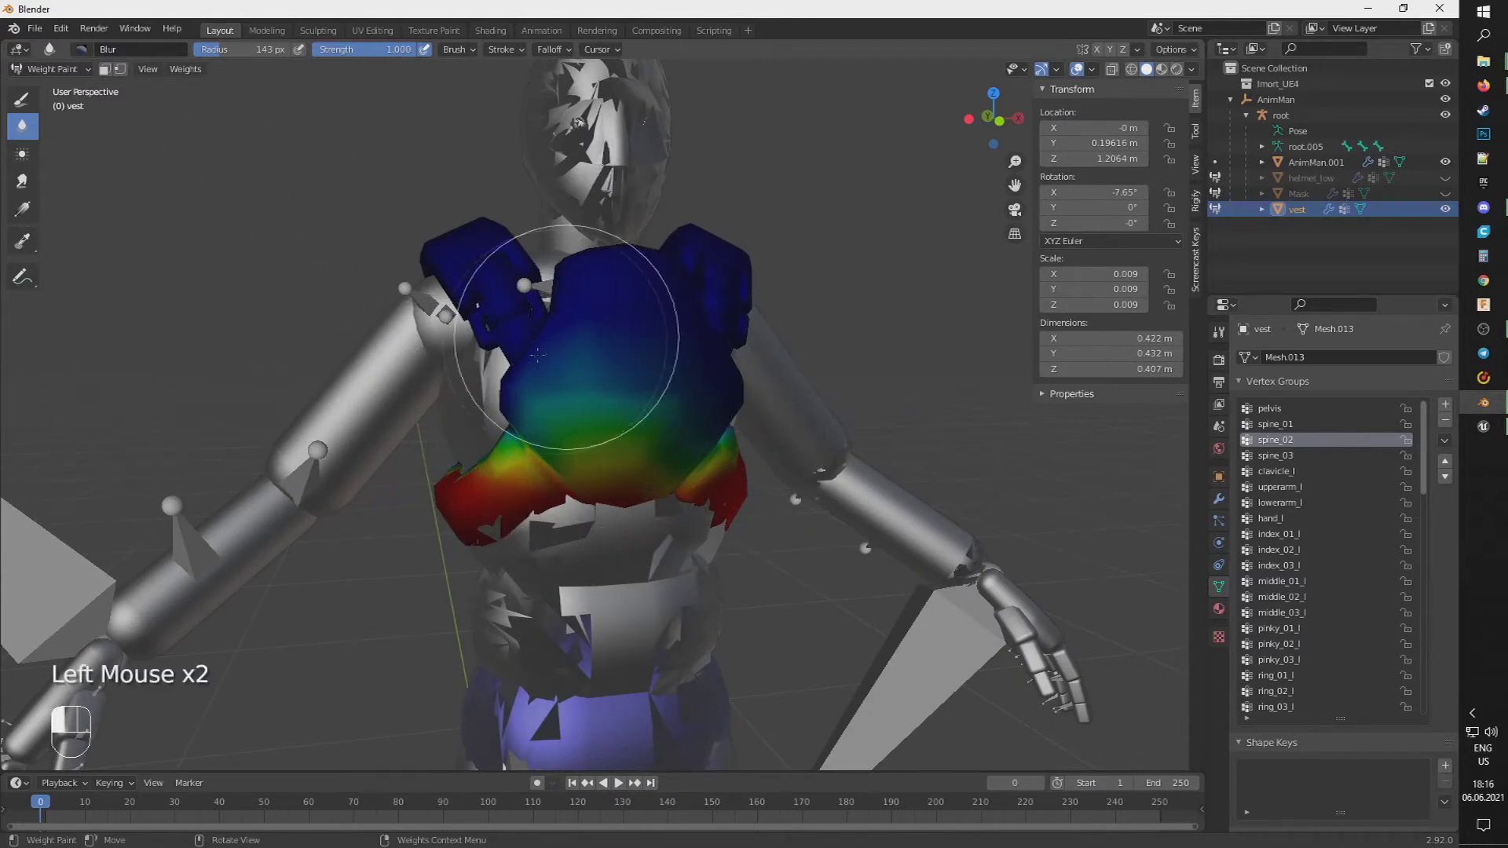
pyautogui.moveTo(707, 479); pyautogui.dragTo(681, 425, button='middle')
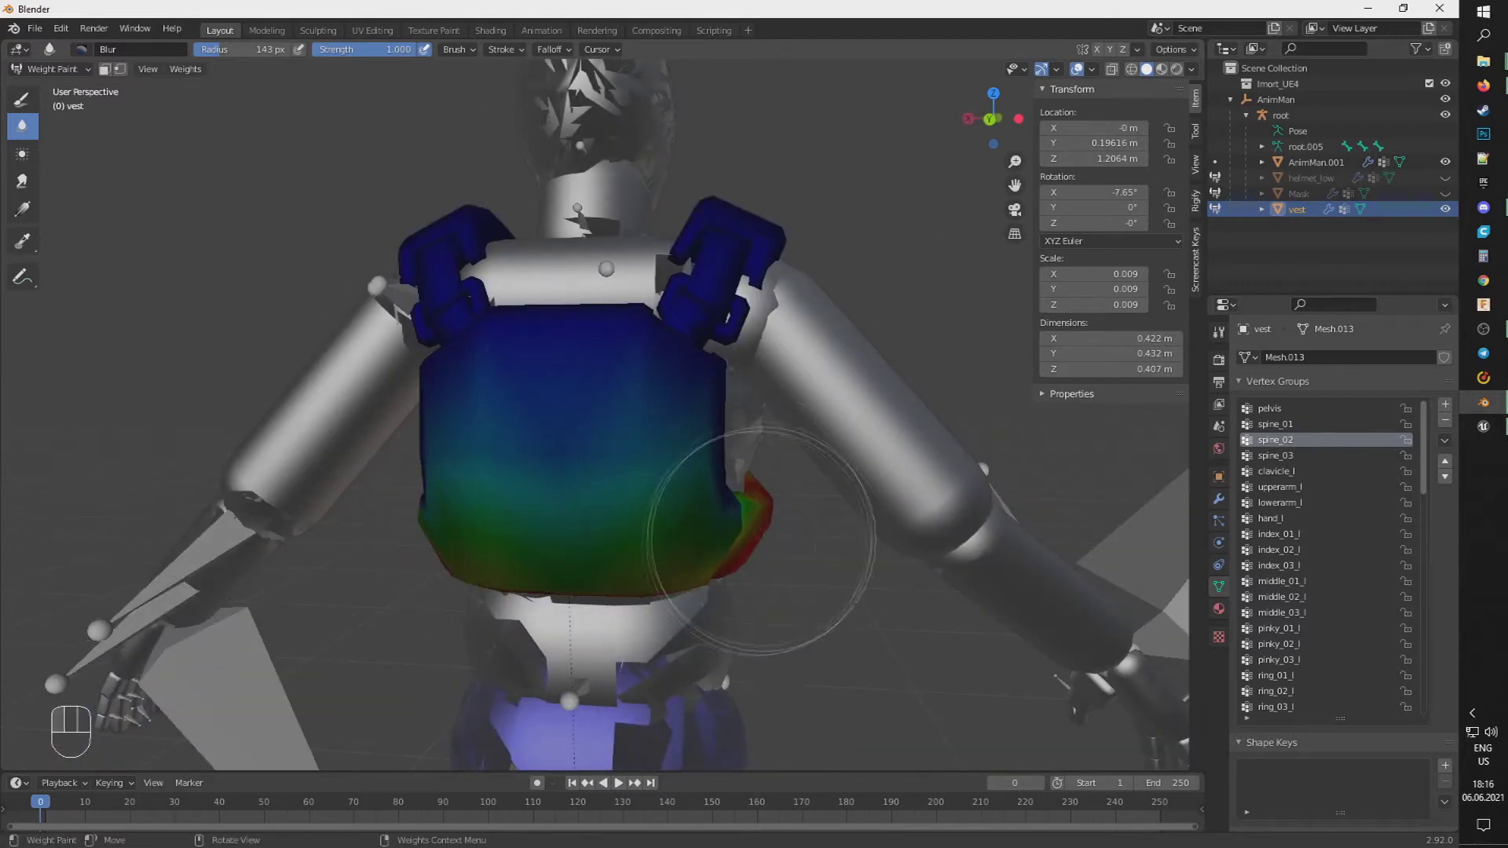
pyautogui.moveTo(479, 471)
pyautogui.mouseDown(button='middle')
pyautogui.moveTo(518, 487)
pyautogui.moveTo(565, 471)
pyautogui.mouseUp(button='middle')
pyautogui.moveTo(707, 439); pyautogui.dragTo(777, 421)
pyautogui.moveTo(777, 421)
pyautogui.mouseDown(button='middle')
pyautogui.moveTo(691, 440)
pyautogui.moveTo(605, 357)
pyautogui.mouseUp(button='middle')
pyautogui.moveTo(605, 357); pyautogui.dragTo(525, 416)
pyautogui.moveTo(524, 416); pyautogui.dragTo(833, 346, button='middle')
# - Blur the vest's spine_03 weights around the chest, back and shoulder straps
pyautogui.click(1275, 455)
pyautogui.moveTo(892, 262); pyautogui.dragTo(864, 270, button='middle')
pyautogui.click(864, 271)
pyautogui.moveTo(867, 582); pyautogui.dragTo(706, 540, button='middle')
pyautogui.moveTo(620, 330); pyautogui.dragTo(707, 377, button='middle')
pyautogui.click(763, 423)
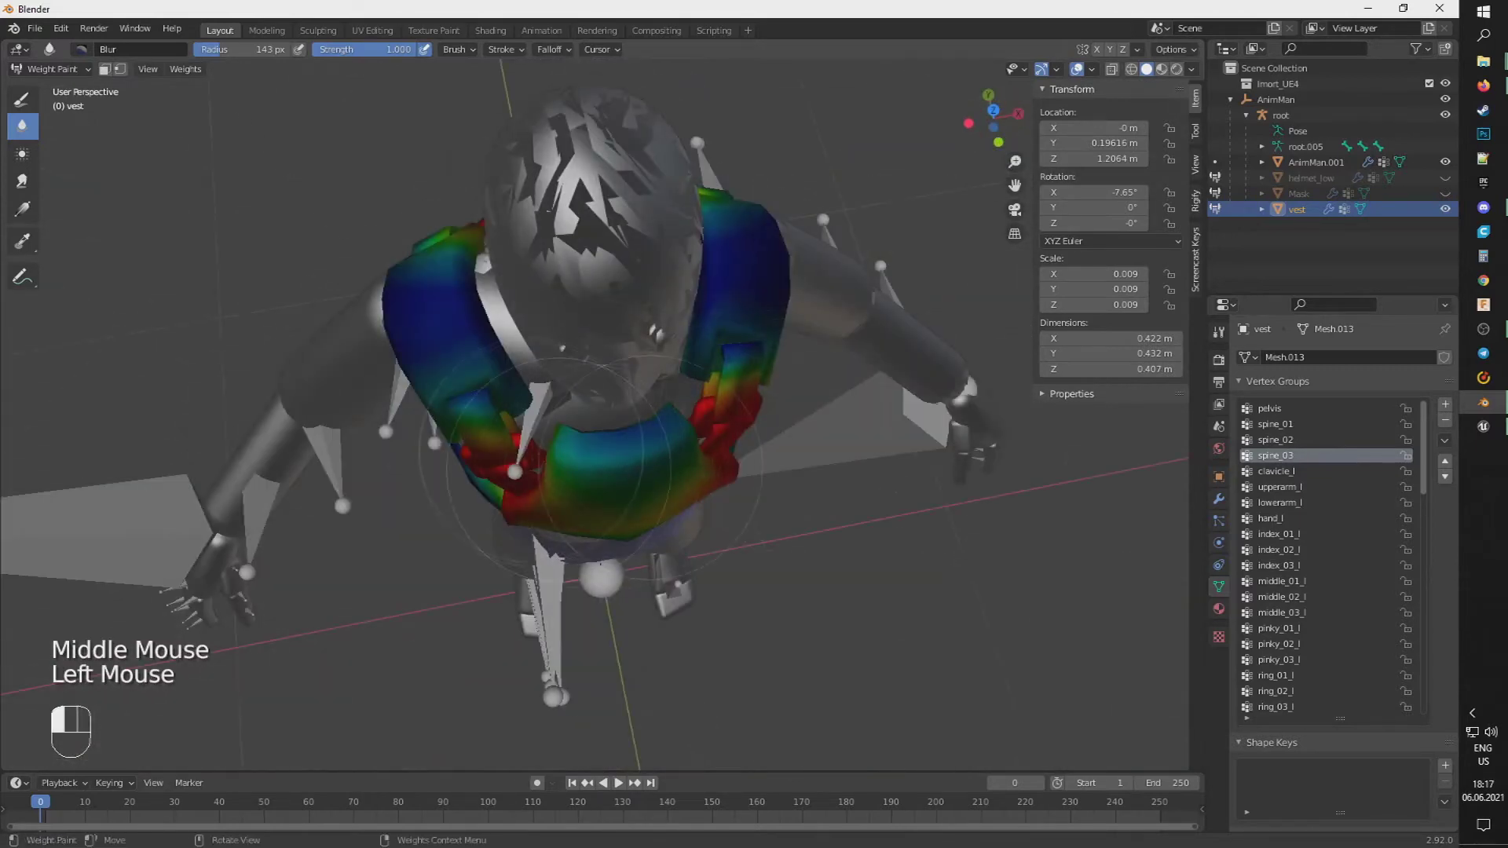
pyautogui.moveTo(763, 423); pyautogui.dragTo(864, 361, button='middle')
# - Blur the vest's clavicle_l weights around the left shoulder strap
pyautogui.click(1276, 471)
pyautogui.moveTo(872, 306)
pyautogui.mouseDown(button='middle')
pyautogui.moveTo(898, 283)
pyautogui.moveTo(942, 345)
pyautogui.mouseUp(button='middle')
pyautogui.click(898, 283)
pyautogui.click(707, 409)
# - Switch to wireframe shading and blur the vest's upperarm_l weights
pyautogui.click(1131, 69)
pyautogui.click(1280, 487)
pyautogui.moveTo(1017, 471)
pyautogui.mouseDown(button='middle')
pyautogui.moveTo(840, 385)
pyautogui.moveTo(929, 433)
pyautogui.moveTo(904, 428)
pyautogui.mouseUp(button='middle')
pyautogui.click(629, 323)
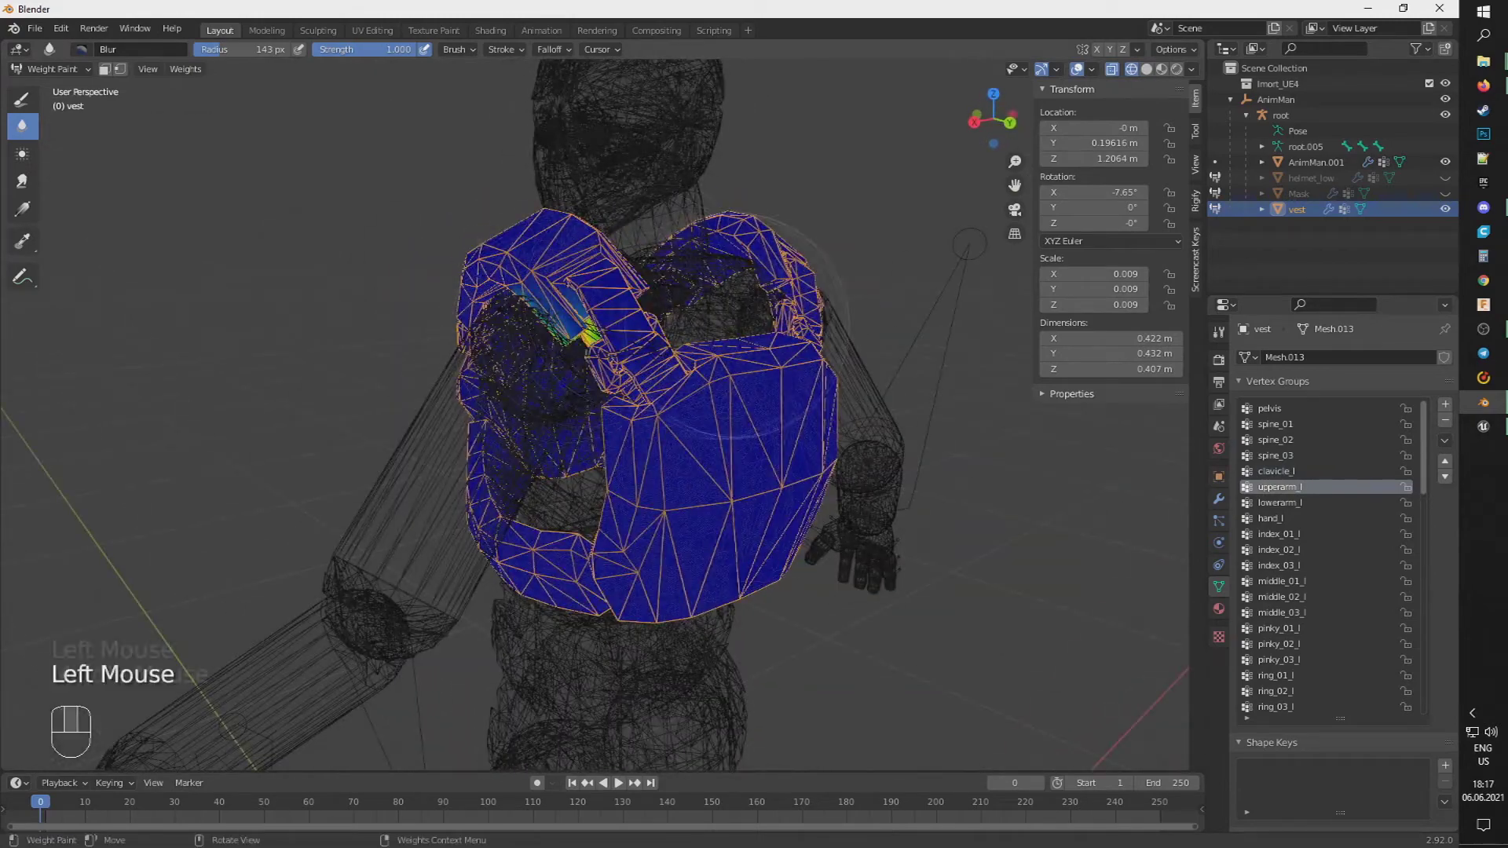
pyautogui.moveTo(628, 323); pyautogui.dragTo(479, 314, button='middle')
pyautogui.click(426, 308)
# - Check the vest's lowerarm_l and upperarm_twist_01_l weights, and blur its clavicle_r weights on the right strap
pyautogui.click(1287, 503)
pyautogui.moveTo(926, 463); pyautogui.dragTo(1100, 464, button='middle')
pyautogui.scroll(-5, 1328, 589)
pyautogui.scroll(-4, 1328, 589)
pyautogui.click(1299, 628)
pyautogui.moveTo(942, 471); pyautogui.dragTo(691, 502, button='middle')
pyautogui.click(1280, 644)
pyautogui.moveTo(424, 435)
pyautogui.mouseDown()
pyautogui.moveTo(383, 451)
pyautogui.moveTo(424, 434)
pyautogui.mouseUp()
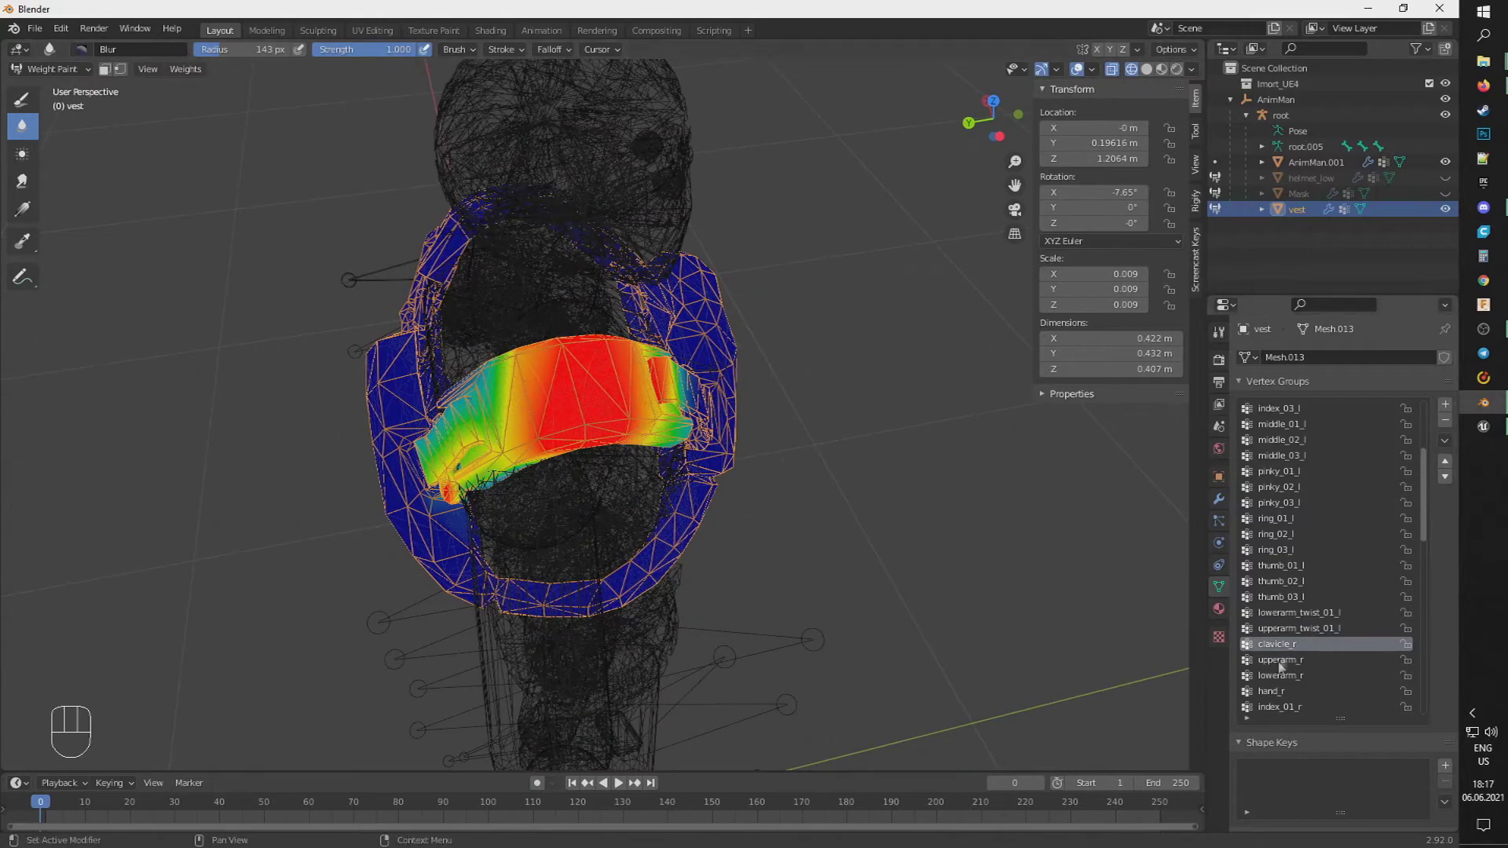
# - Blur the vest's upperarm_r weights and check its neck_01 weights
pyautogui.click(1281, 660)
pyautogui.moveTo(612, 392); pyautogui.dragTo(801, 338, button='middle')
pyautogui.click(801, 337)
pyautogui.moveTo(982, 503)
pyautogui.mouseDown(button='middle')
pyautogui.moveTo(794, 457)
pyautogui.moveTo(826, 460)
pyautogui.moveTo(518, 469)
pyautogui.mouseUp(button='middle')
pyautogui.scroll(-13, 1309, 663)
pyautogui.click(1274, 581)
pyautogui.moveTo(691, 345); pyautogui.dragTo(696, 485, button='middle')
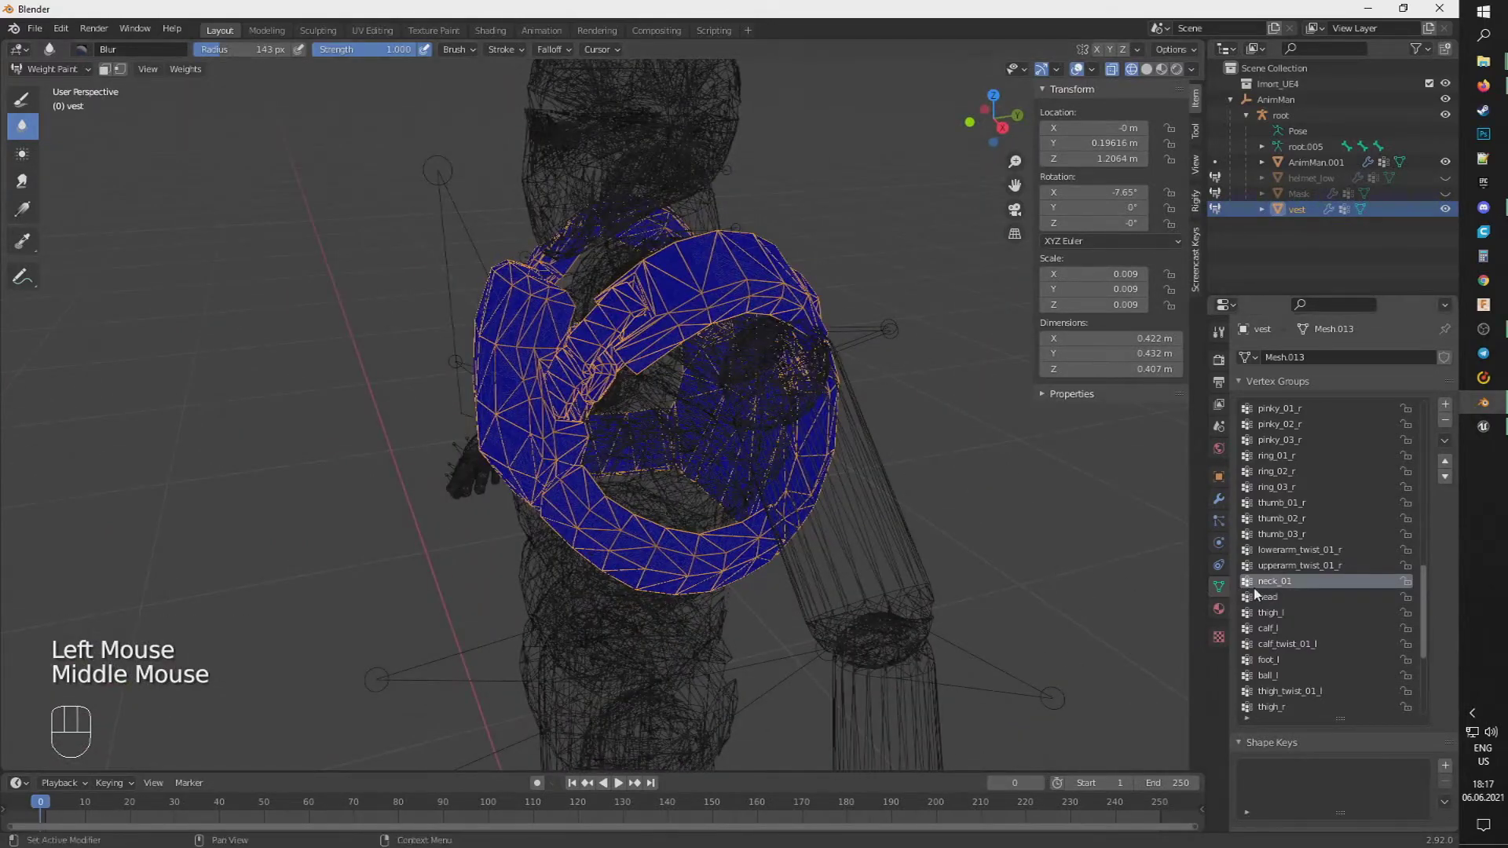
# - Remove the vest's head weights from the front collar and shoulder straps with the Subtract brush
pyautogui.click(1279, 596)
pyautogui.moveTo(858, 472)
pyautogui.mouseDown(button='middle')
pyautogui.moveTo(1048, 507)
pyautogui.moveTo(969, 531)
pyautogui.moveTo(1138, 527)
pyautogui.moveTo(1201, 489)
pyautogui.moveTo(1115, 491)
pyautogui.moveTo(1093, 459)
pyautogui.moveTo(1082, 550)
pyautogui.mouseUp(button='middle')
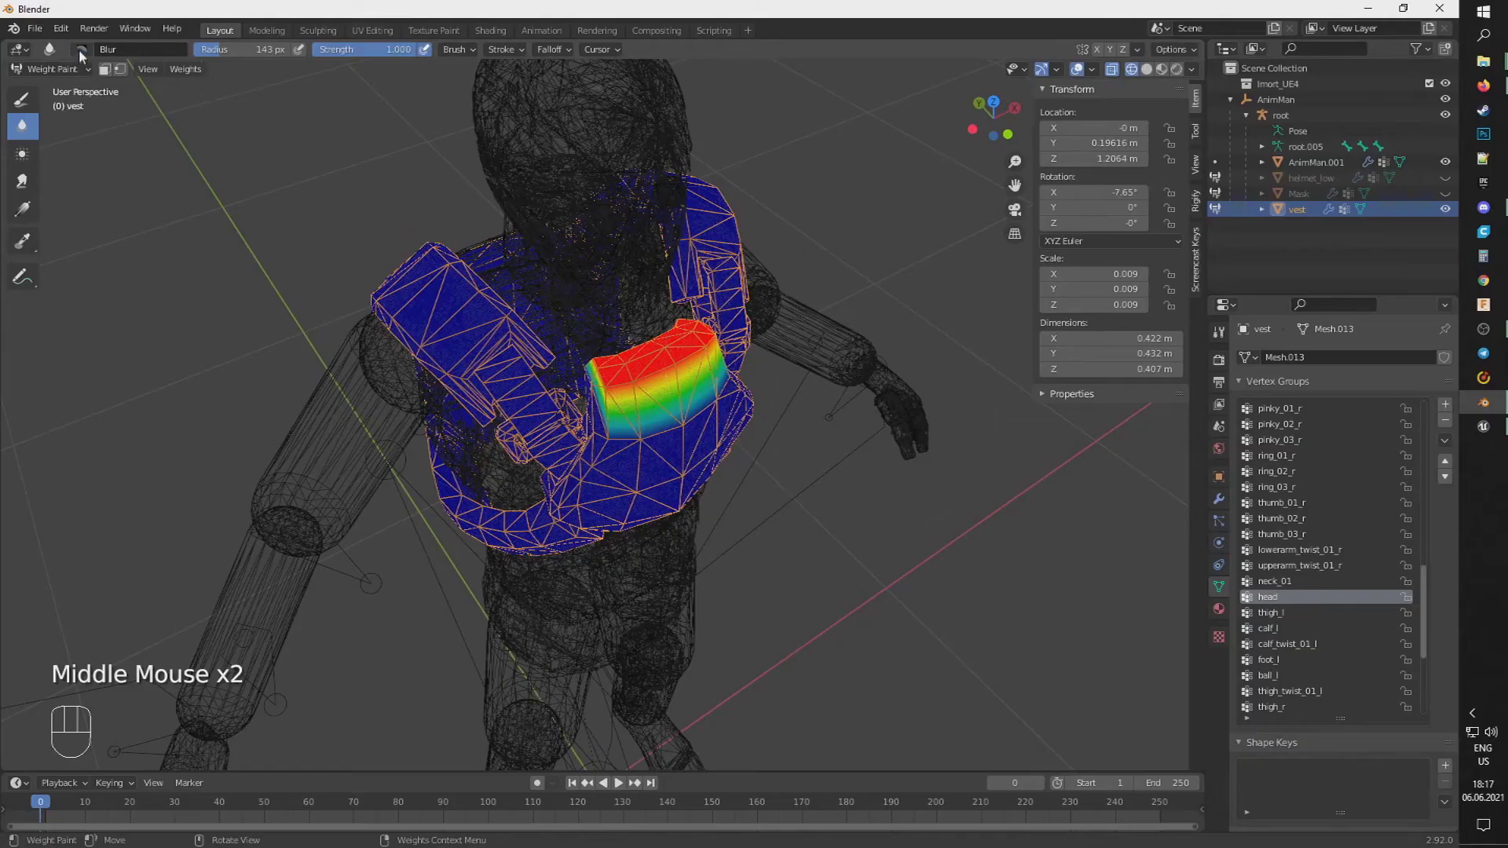
pyautogui.click(81, 49)
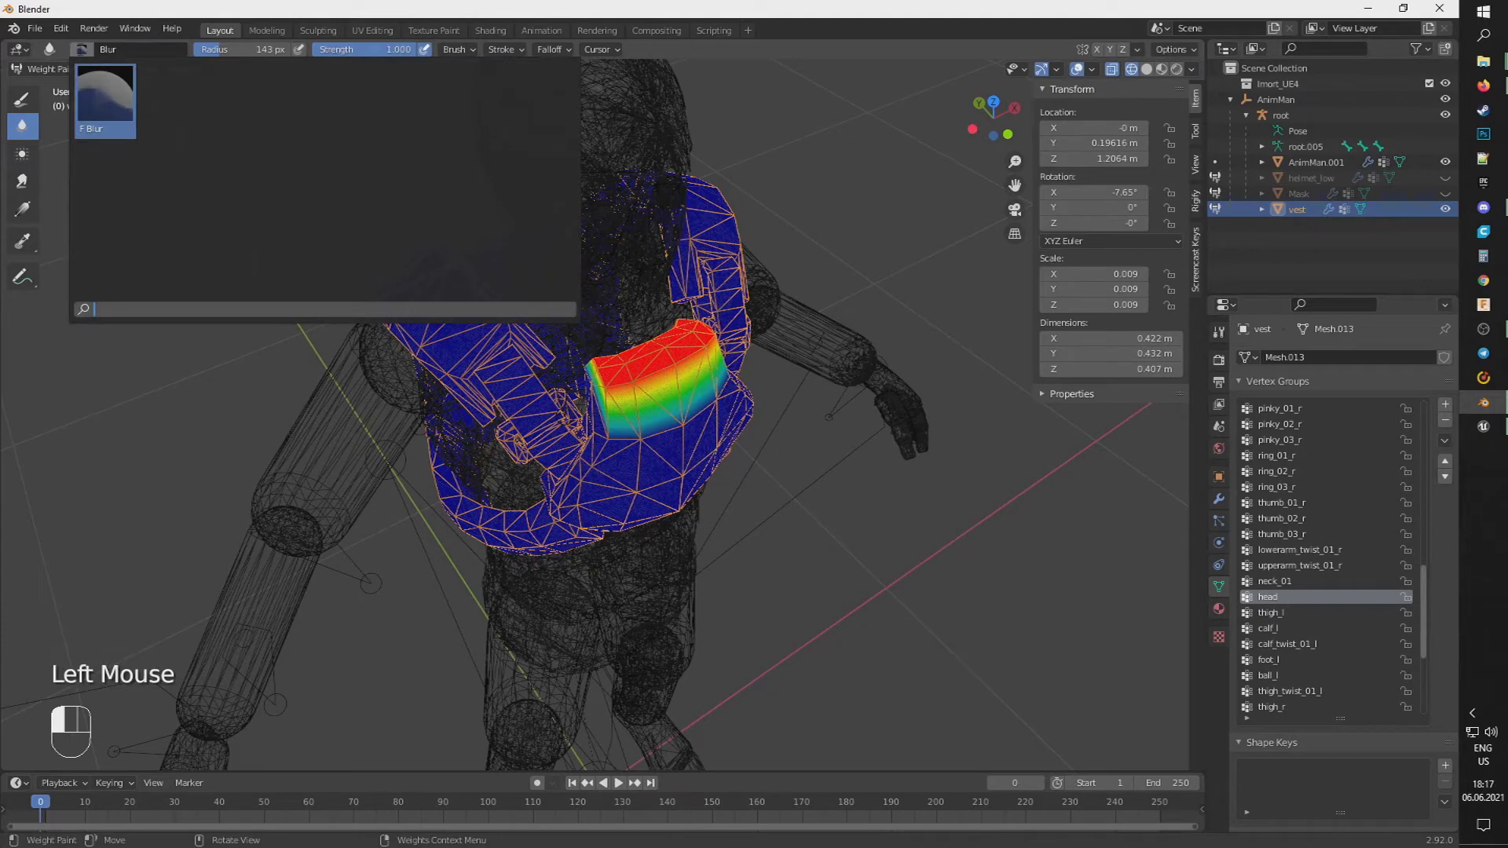
pyautogui.click(82, 82)
pyautogui.click(23, 101)
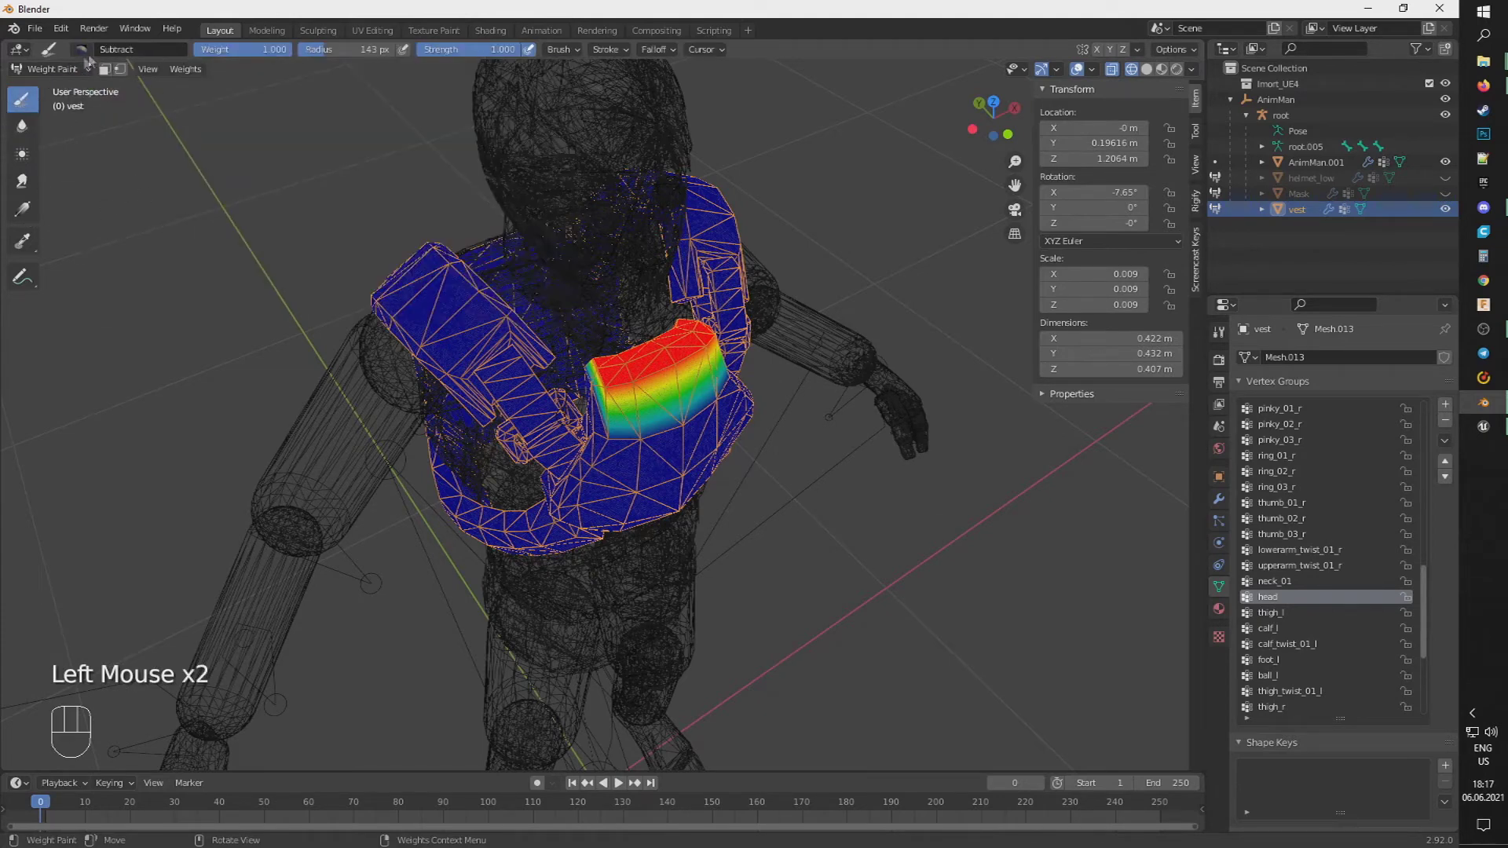
pyautogui.click(81, 49)
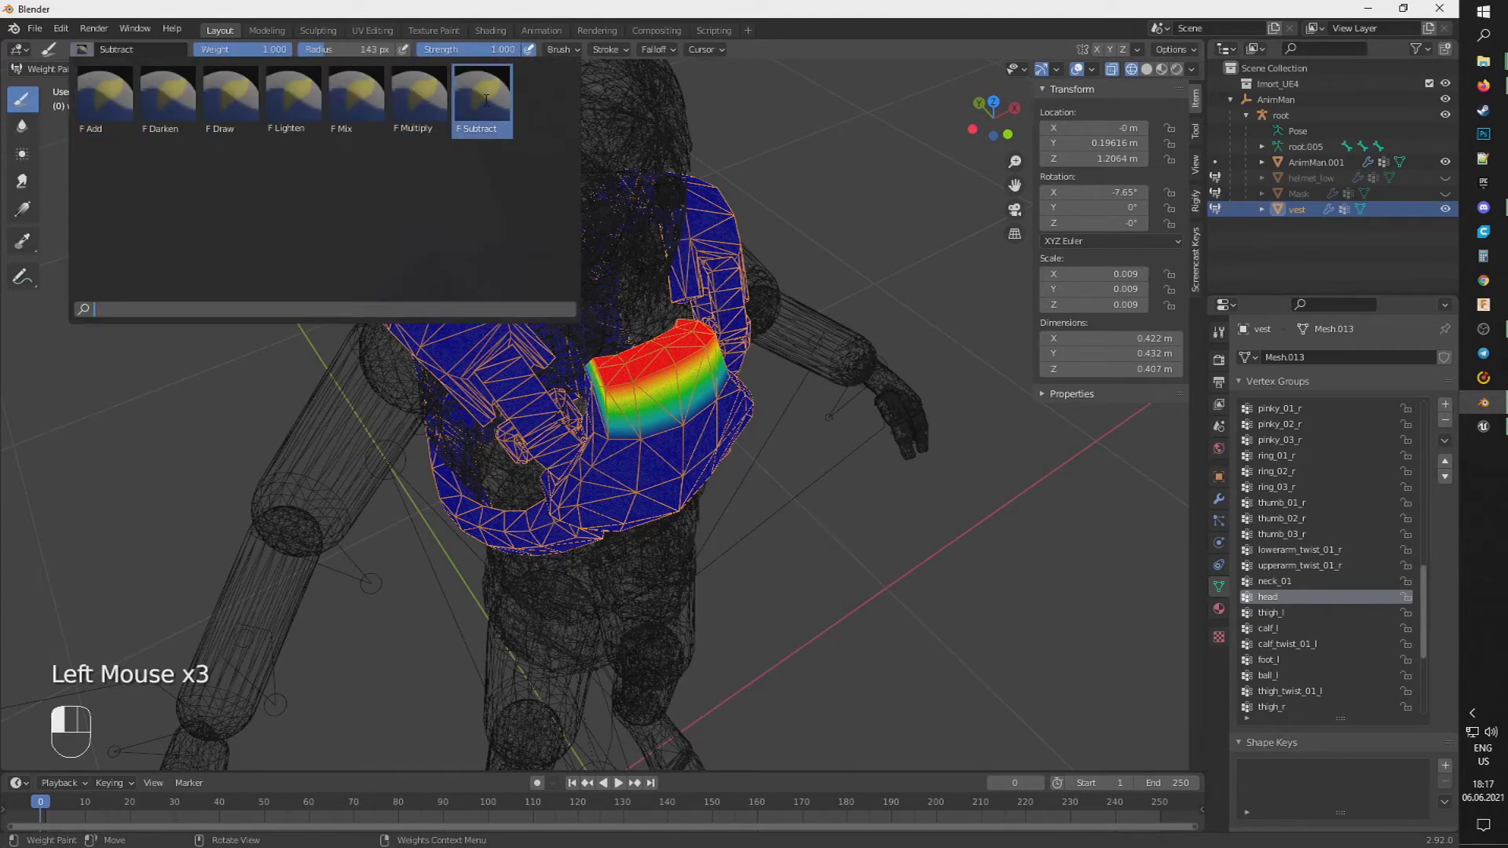
pyautogui.click(486, 100)
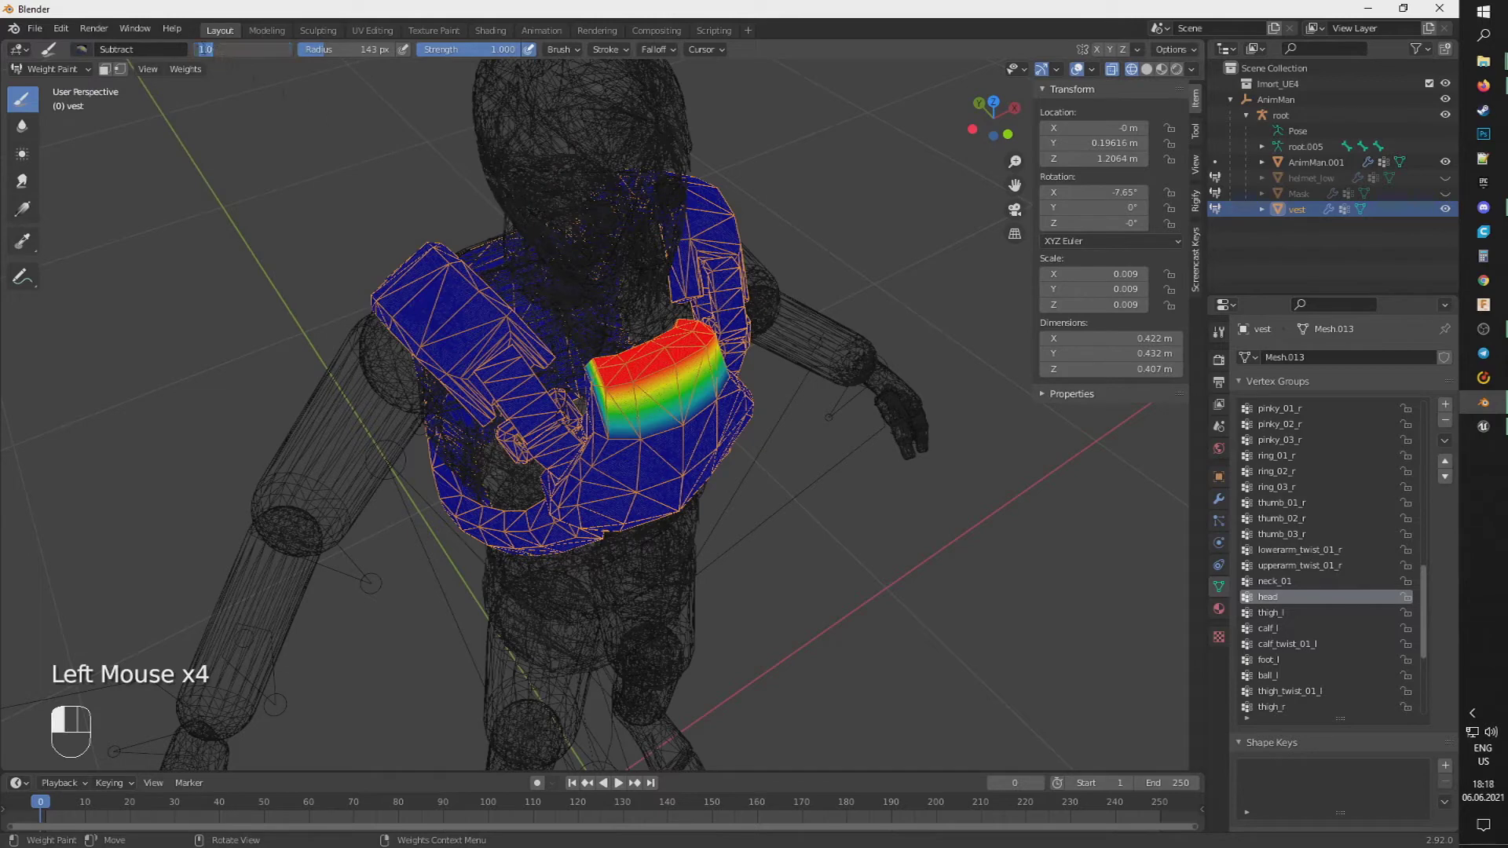
pyautogui.moveTo(695, 432)
pyautogui.mouseDown()
pyautogui.moveTo(699, 404)
pyautogui.moveTo(734, 383)
pyautogui.moveTo(699, 324)
pyautogui.moveTo(655, 363)
pyautogui.moveTo(763, 365)
pyautogui.mouseUp()
pyautogui.moveTo(764, 364); pyautogui.dragTo(795, 417, button='middle')
pyautogui.moveTo(731, 436); pyautogui.dragTo(674, 400)
pyautogui.click(661, 307)
pyautogui.moveTo(729, 406); pyautogui.dragTo(385, 206, button='middle')
pyautogui.click(530, 326)
pyautogui.click(473, 284)
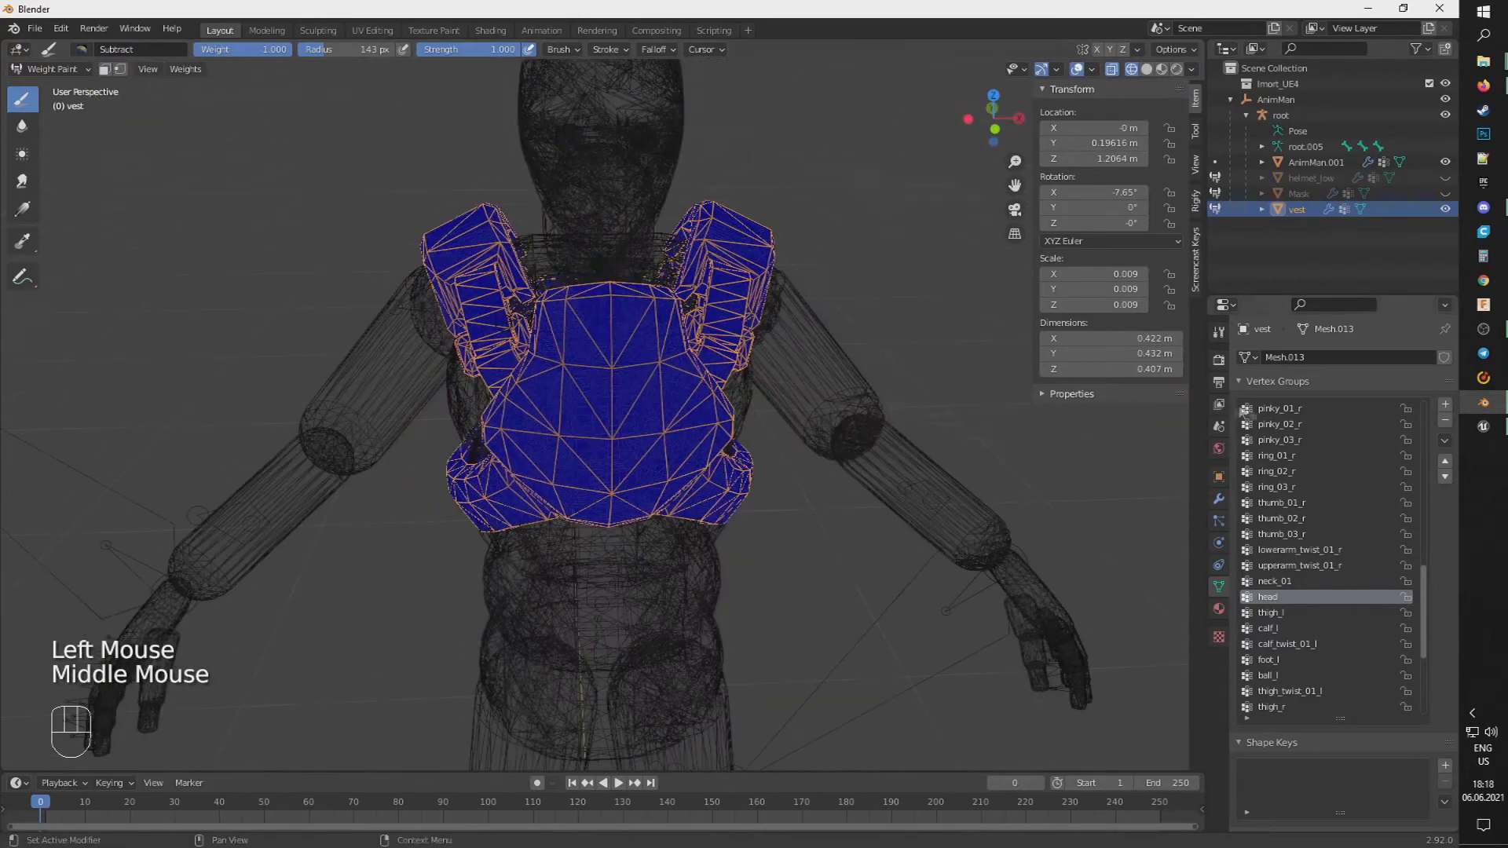
# - Check the vest's thigh_l and neck_01 weights, then hide the vest and bring up the Mask in Weight Paint mode
pyautogui.click(1280, 612)
pyautogui.moveTo(953, 370); pyautogui.dragTo(824, 463, button='middle')
pyautogui.click(1288, 582)
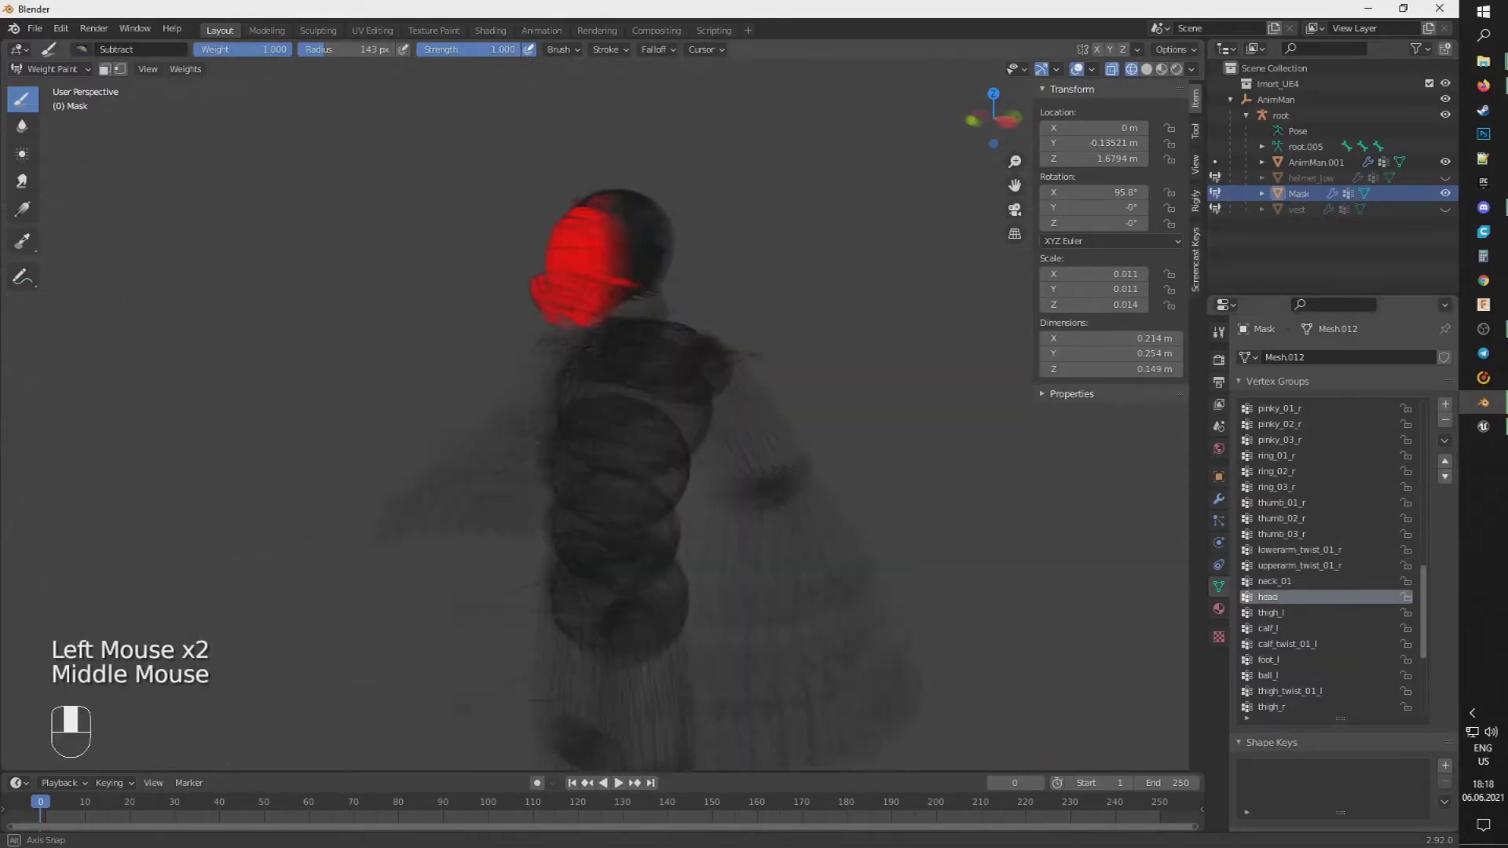
# - Check the Mask's neck_01, left leg and right arm vertex group weights
pyautogui.moveTo(706, 393); pyautogui.dragTo(275, 370, button='middle')
pyautogui.click(1274, 581)
pyautogui.click(1279, 626)
pyautogui.click(1279, 615)
pyautogui.scroll(4, 1279, 615)
pyautogui.scroll(6, 1280, 616)
pyautogui.scroll(-1, 1280, 616)
pyautogui.click(1280, 581)
pyautogui.moveTo(707, 393); pyautogui.dragTo(644, 393, button='middle')
pyautogui.click(1280, 597)
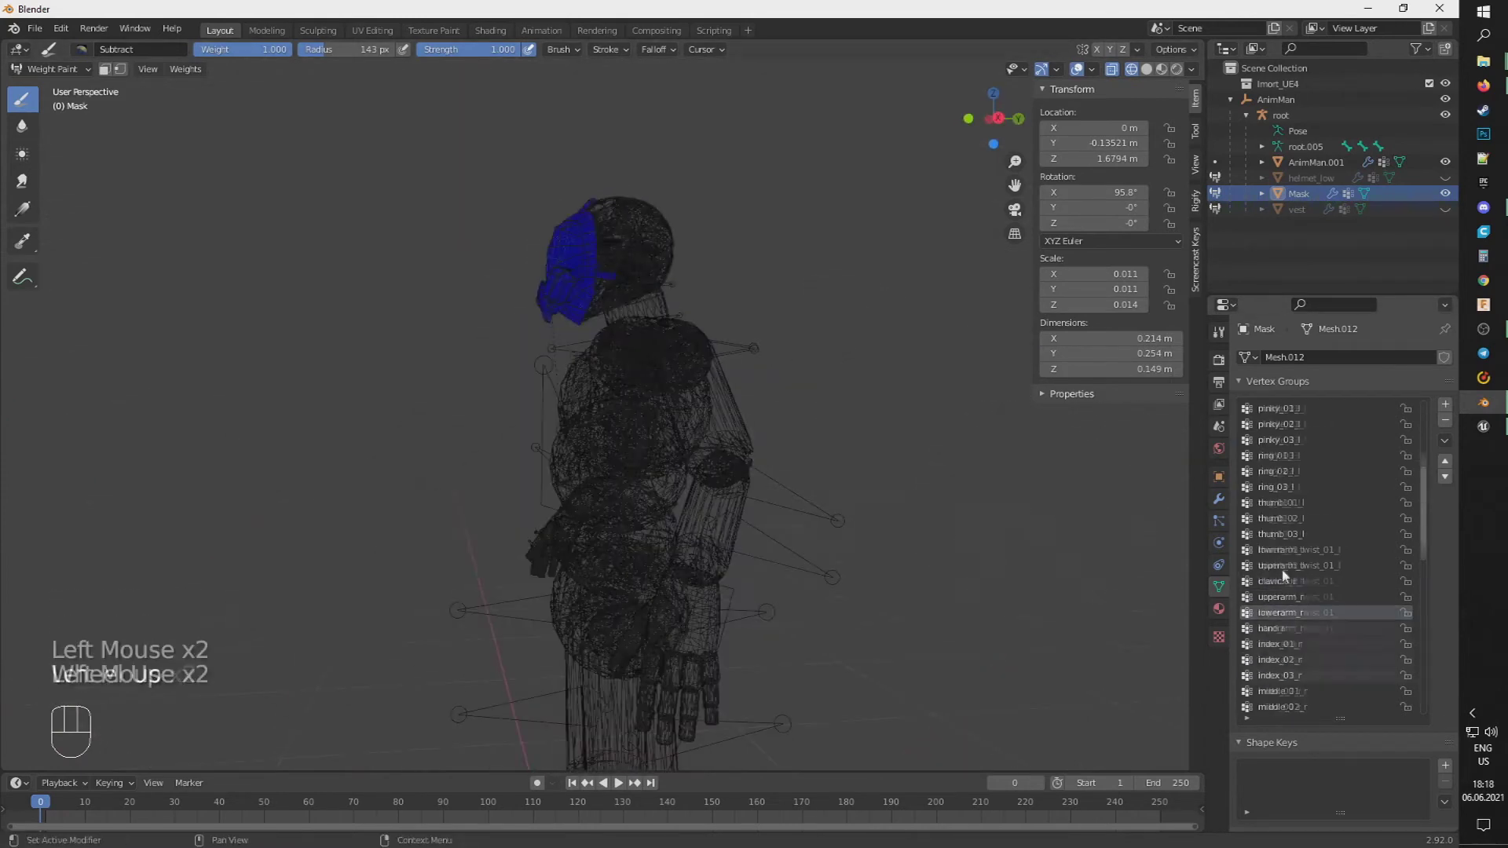
# - Check the Mask's clavicle_l, upperarm_l and lowerarm_l weights
pyautogui.scroll(7, 1283, 571)
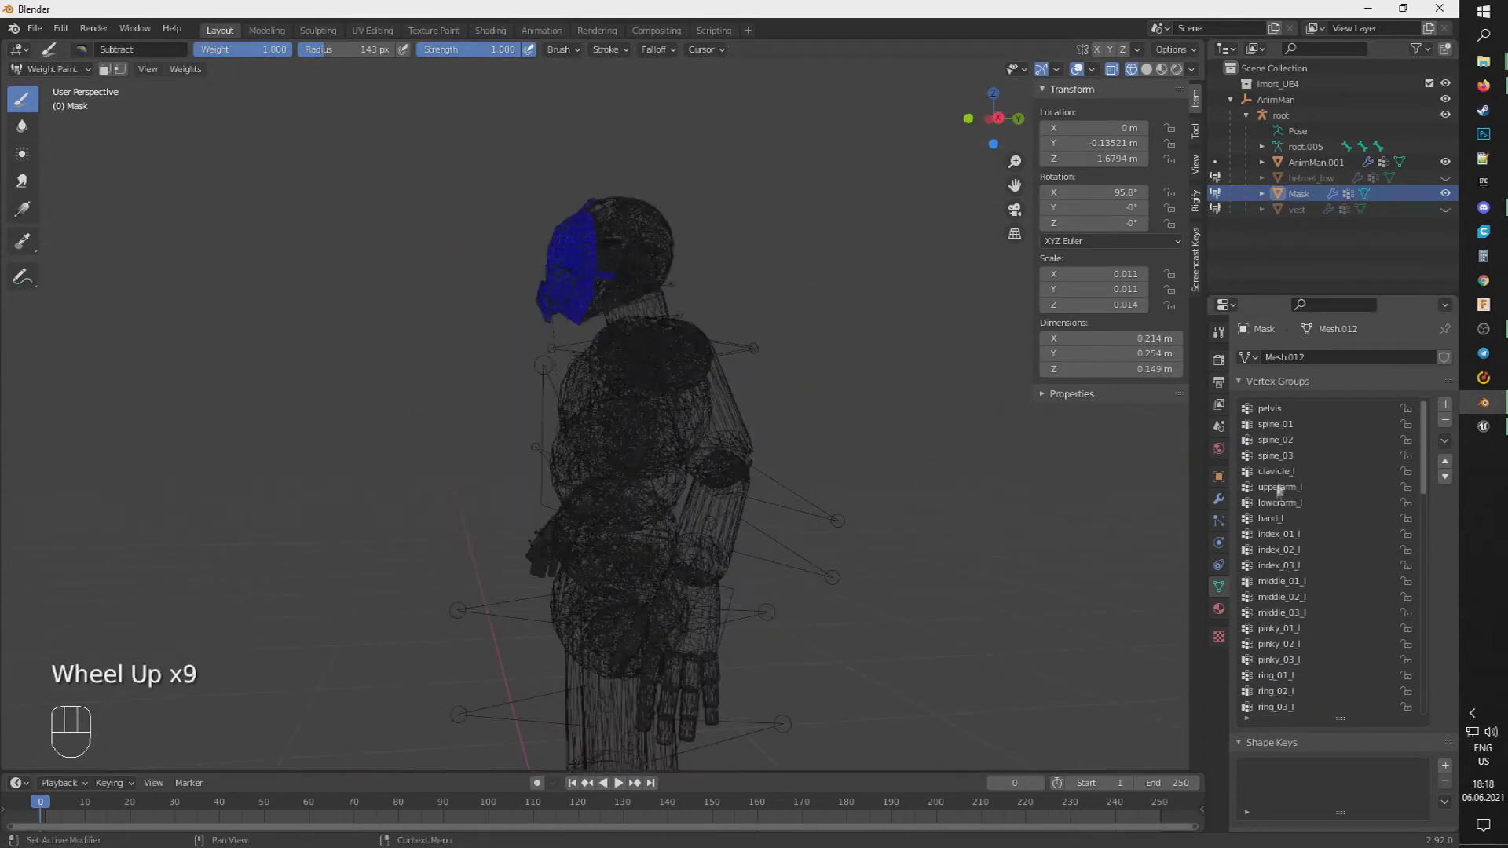
pyautogui.click(1281, 471)
pyautogui.moveTo(706, 393); pyautogui.dragTo(998, 400, button='middle')
pyautogui.click(1281, 487)
pyautogui.click(1281, 503)
pyautogui.moveTo(864, 393); pyautogui.dragTo(644, 416, button='middle')
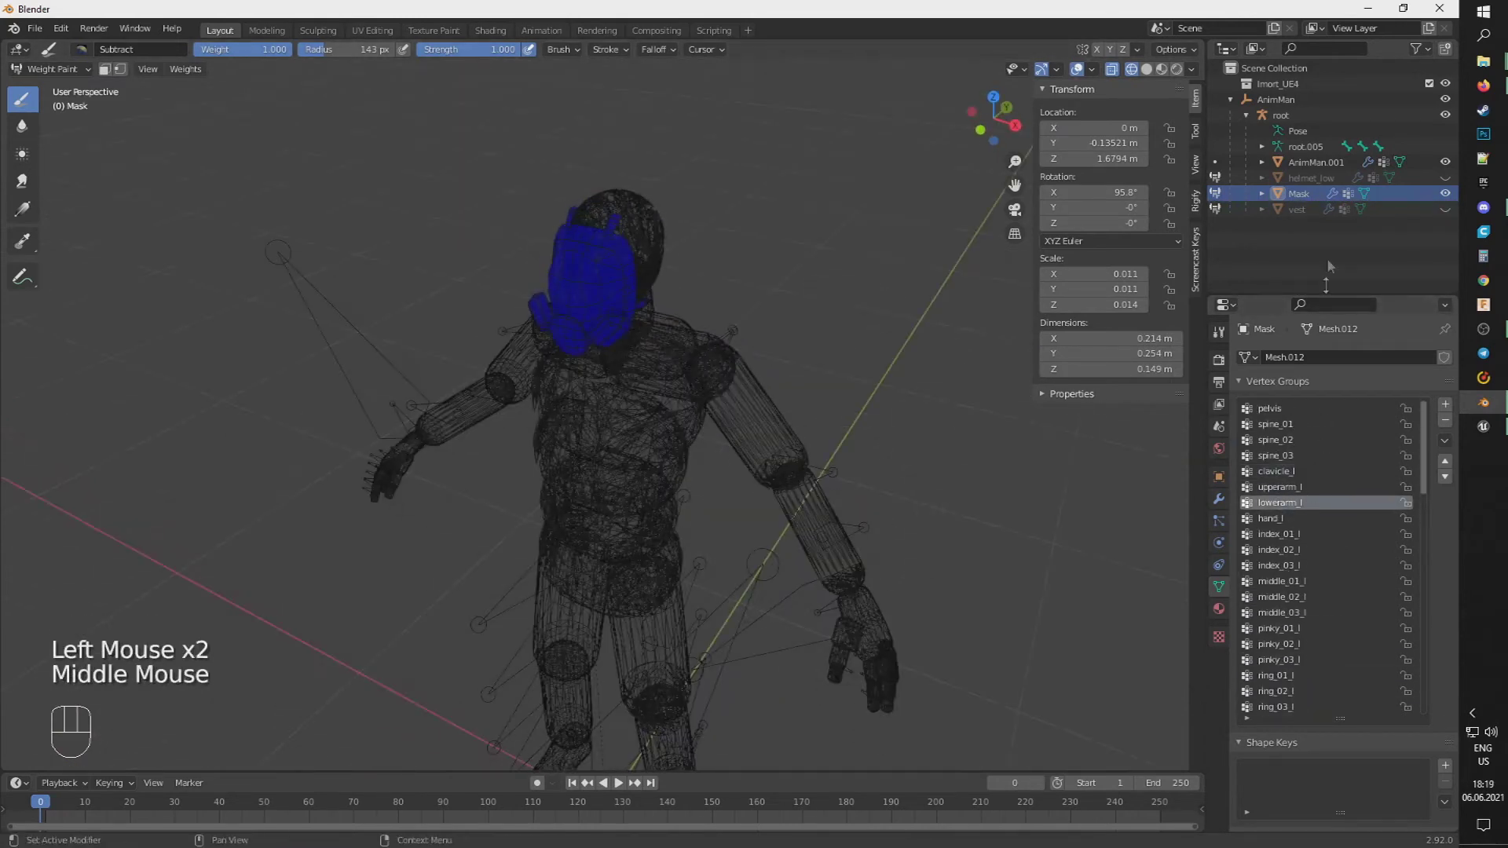
# - Hide the Mask, show helmet_low and put the helmet in Weight Paint mode
pyautogui.click(1445, 193)
pyautogui.click(1445, 178)
pyautogui.click(1410, 179)
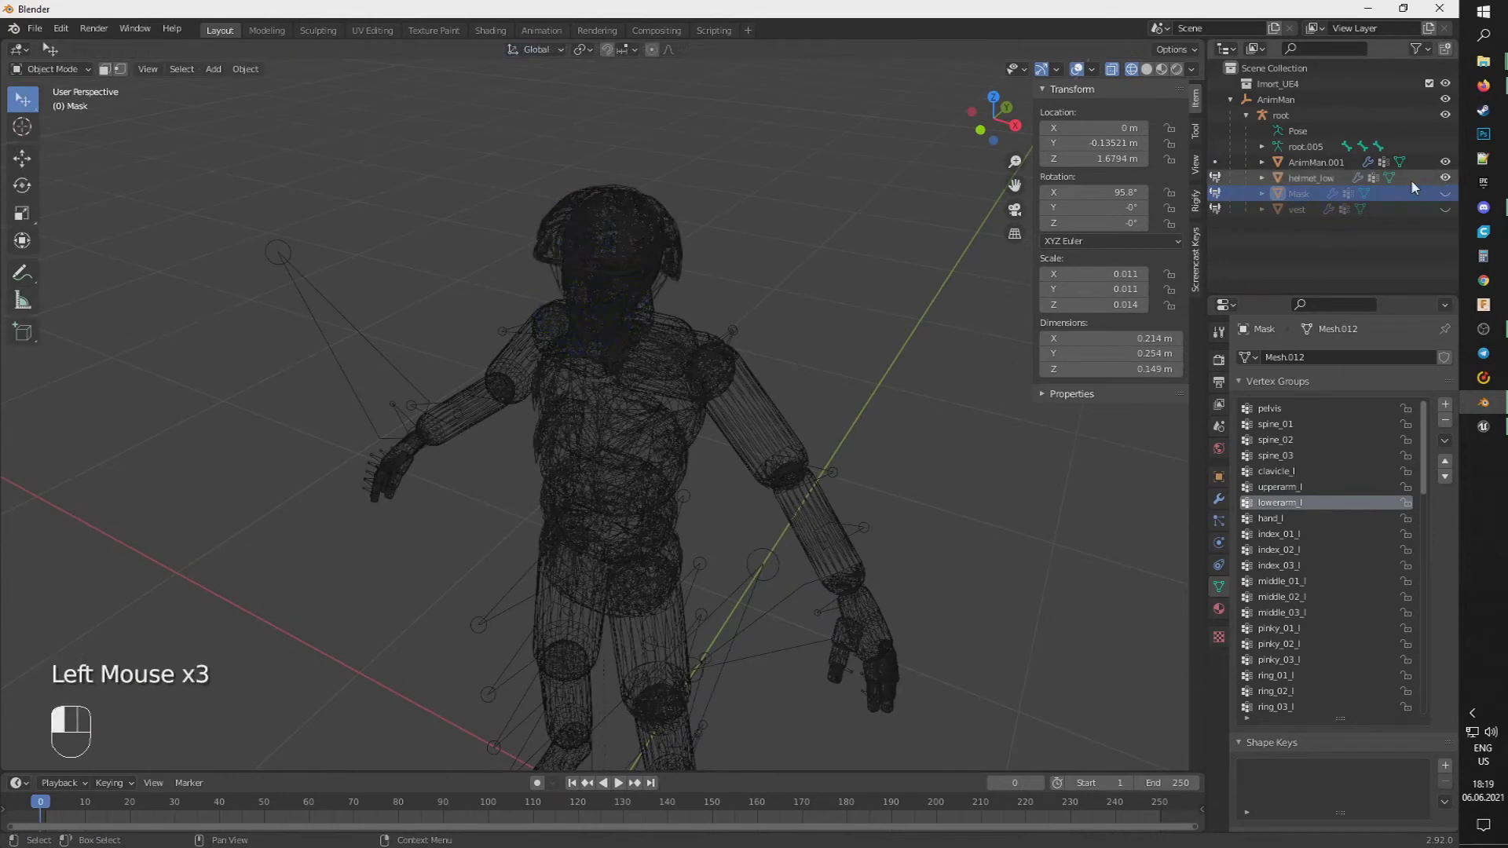
pyautogui.scroll(2, 1322, 689)
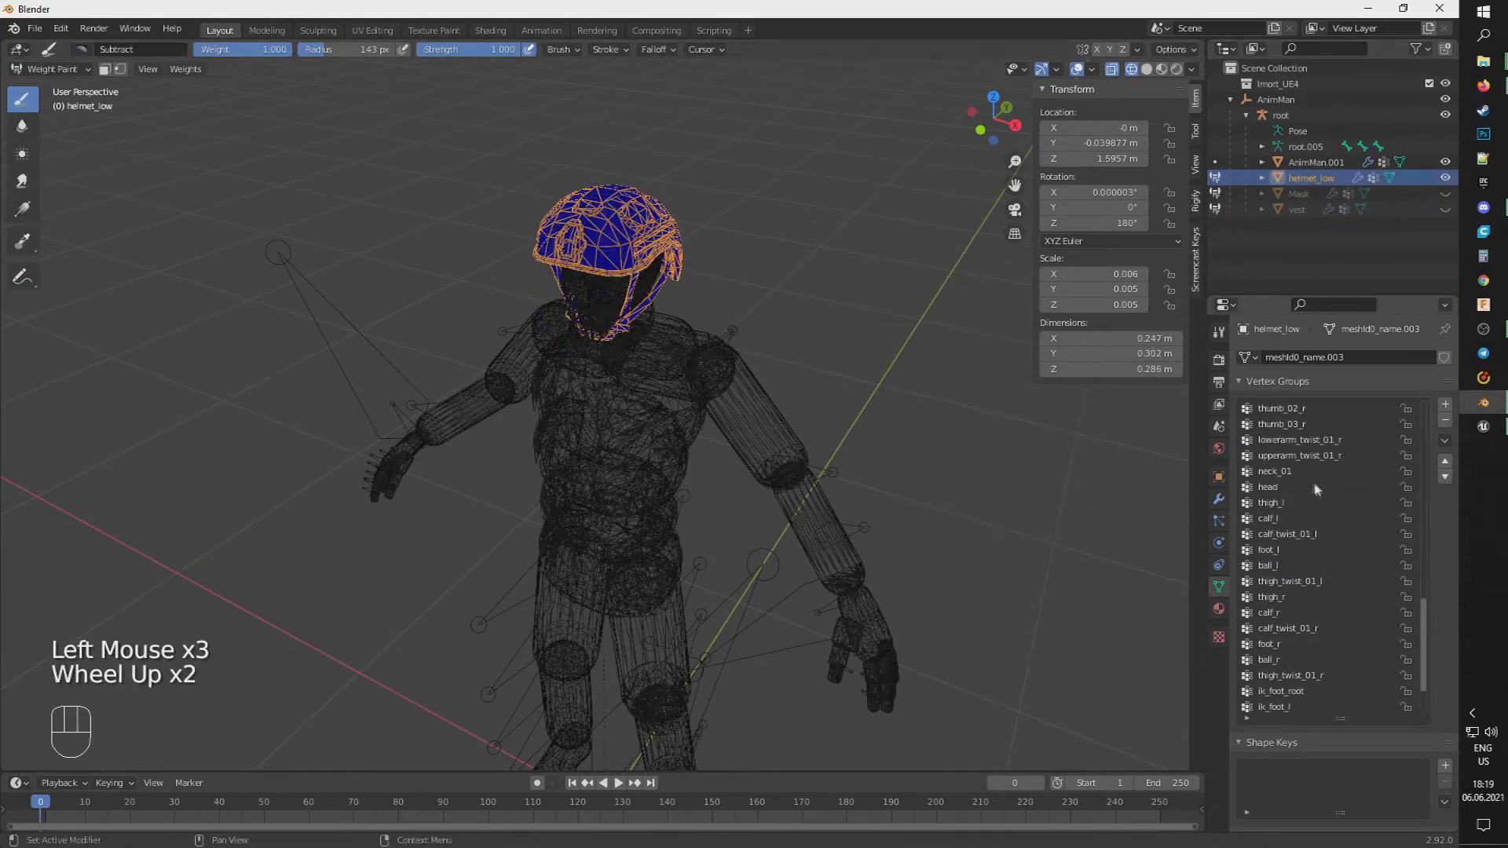
# - Paint full head weight onto both sides of the helmet's chin strap with the Add brush
pyautogui.click(1285, 504)
pyautogui.moveTo(636, 302)
pyautogui.mouseDown(button='middle')
pyautogui.moveTo(754, 311)
pyautogui.moveTo(637, 302)
pyautogui.moveTo(644, 158)
pyautogui.moveTo(702, 494)
pyautogui.mouseUp(button='middle')
pyautogui.scroll(1, 636, 302)
pyautogui.scroll(2, 620, 287)
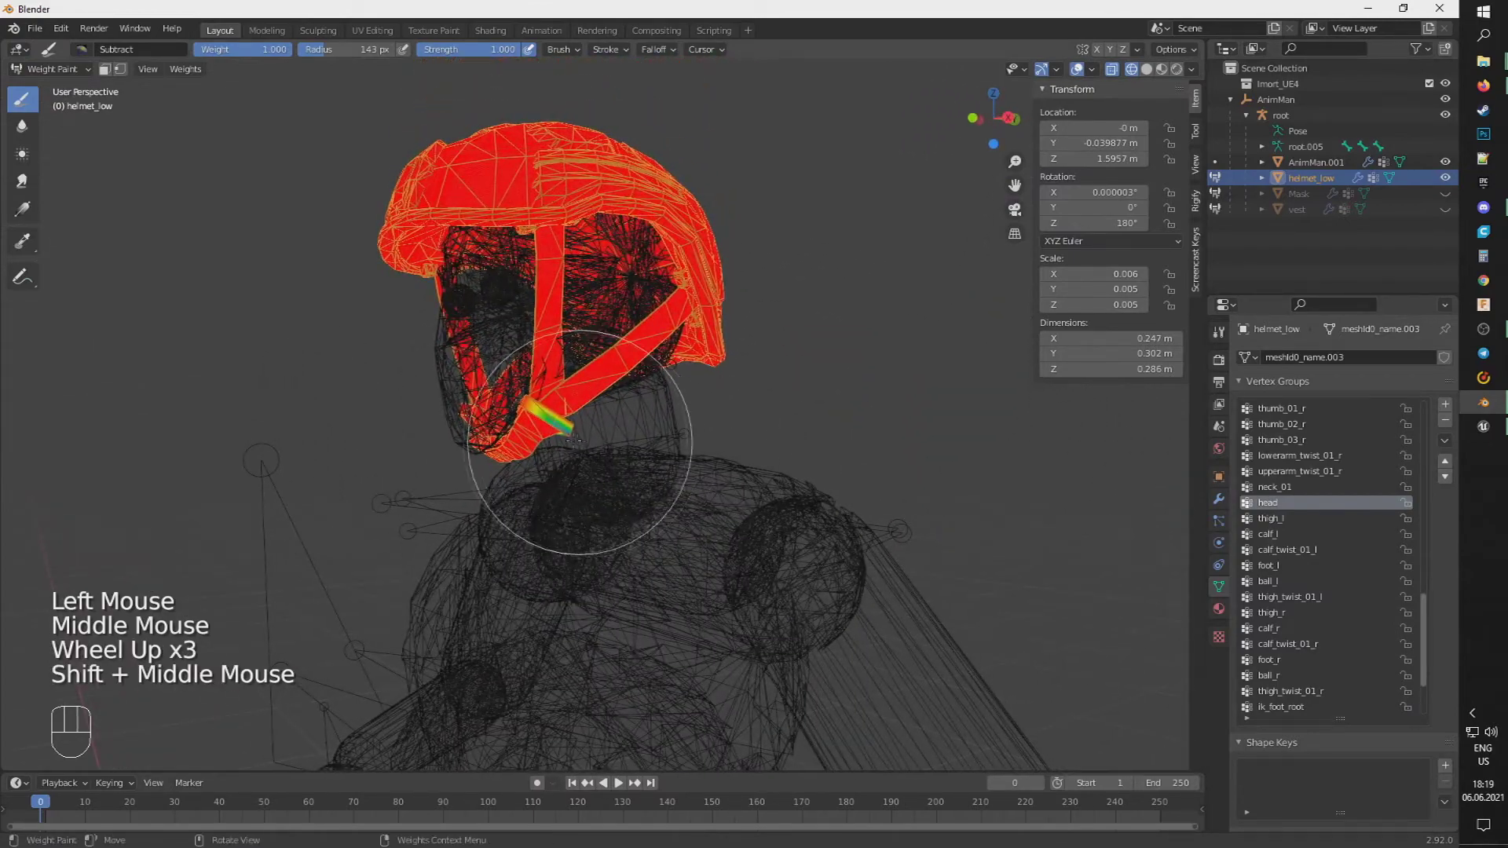
pyautogui.scroll(2, 574, 440)
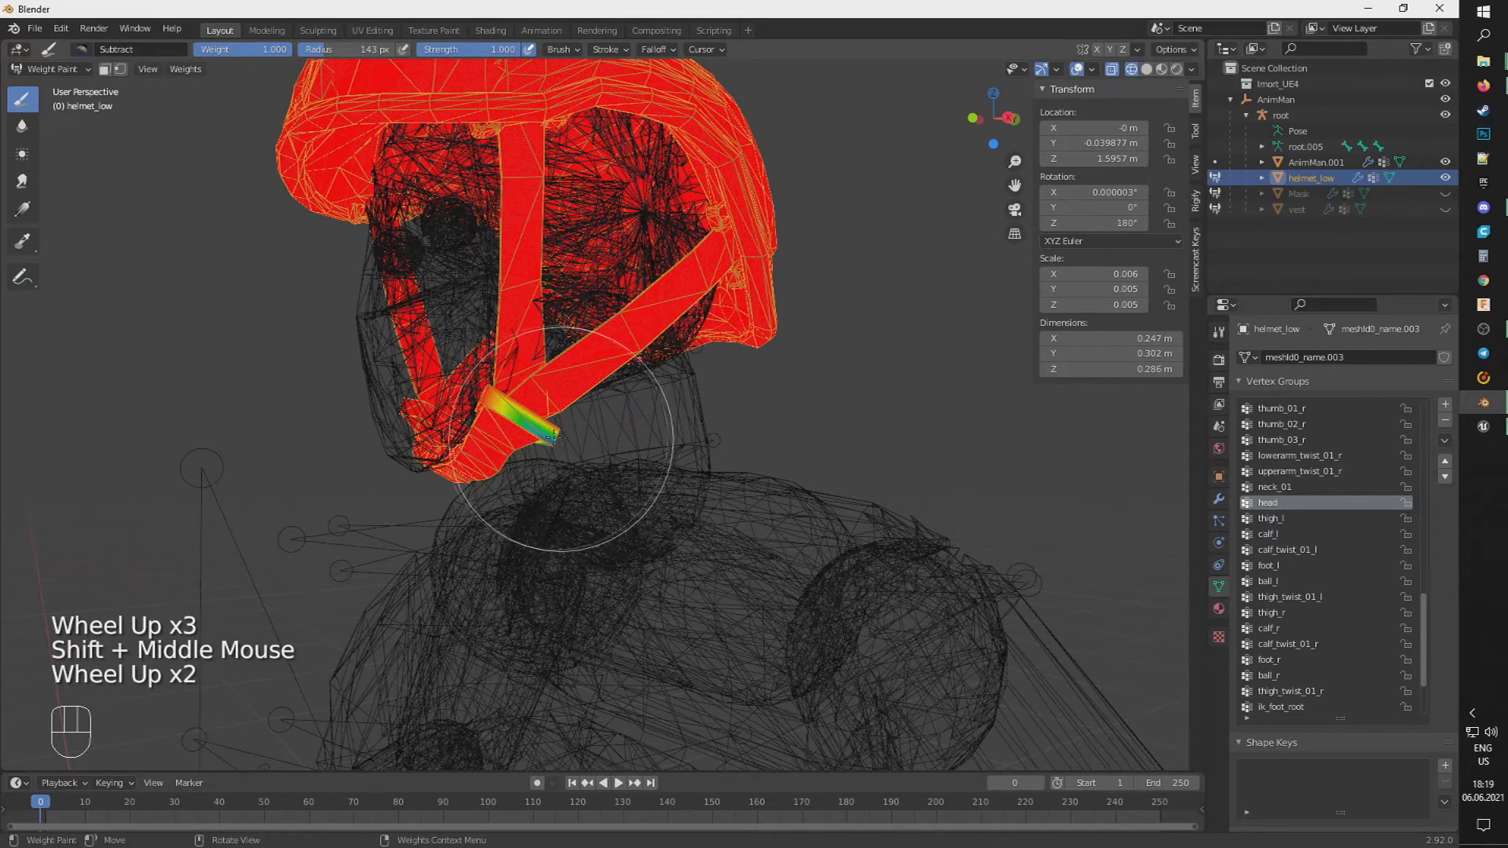
pyautogui.click(80, 49)
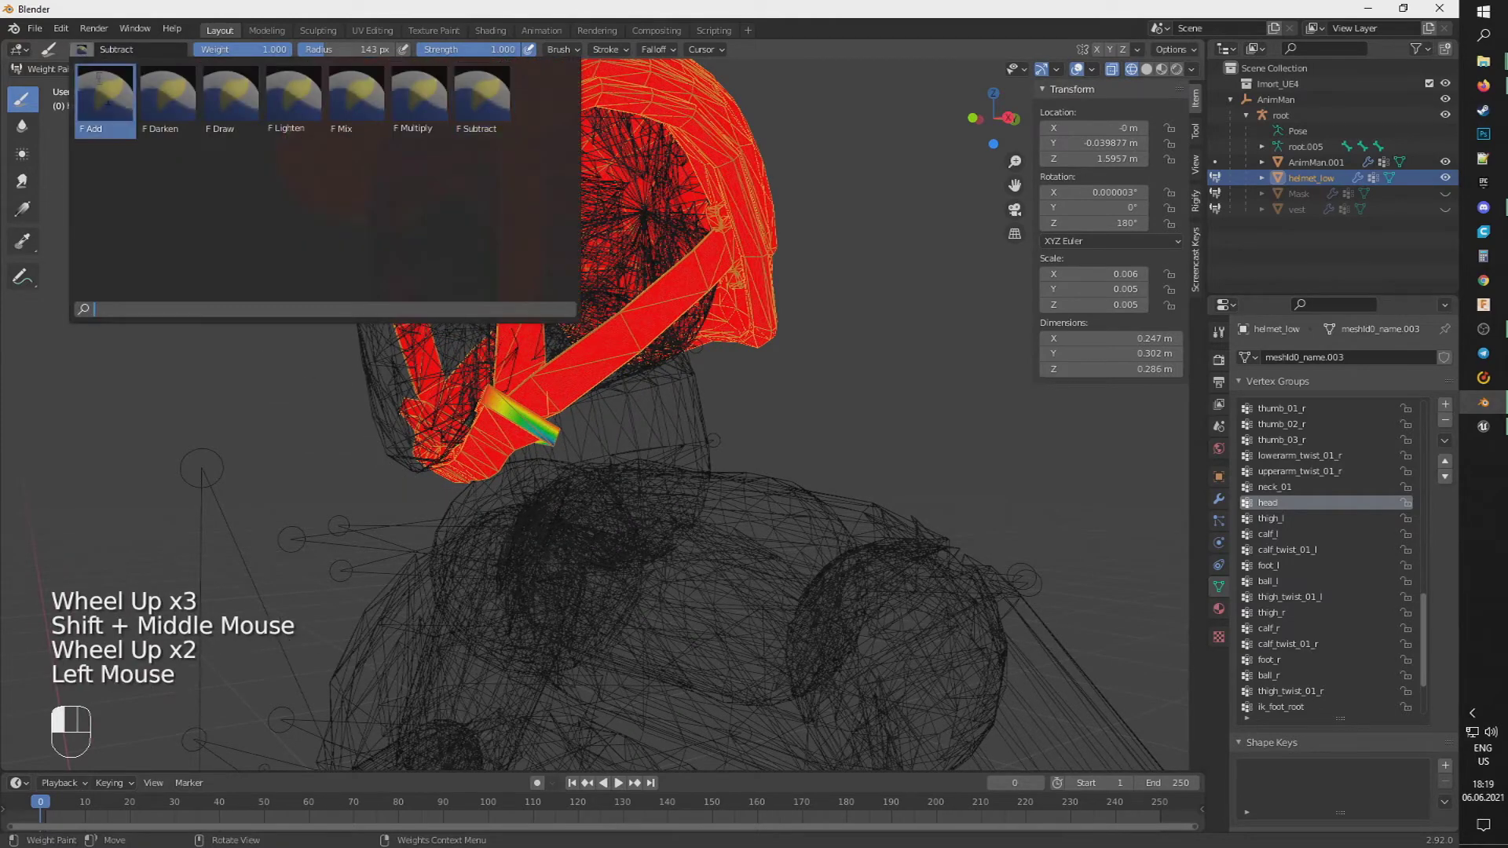
pyautogui.click(107, 98)
pyautogui.click(523, 426)
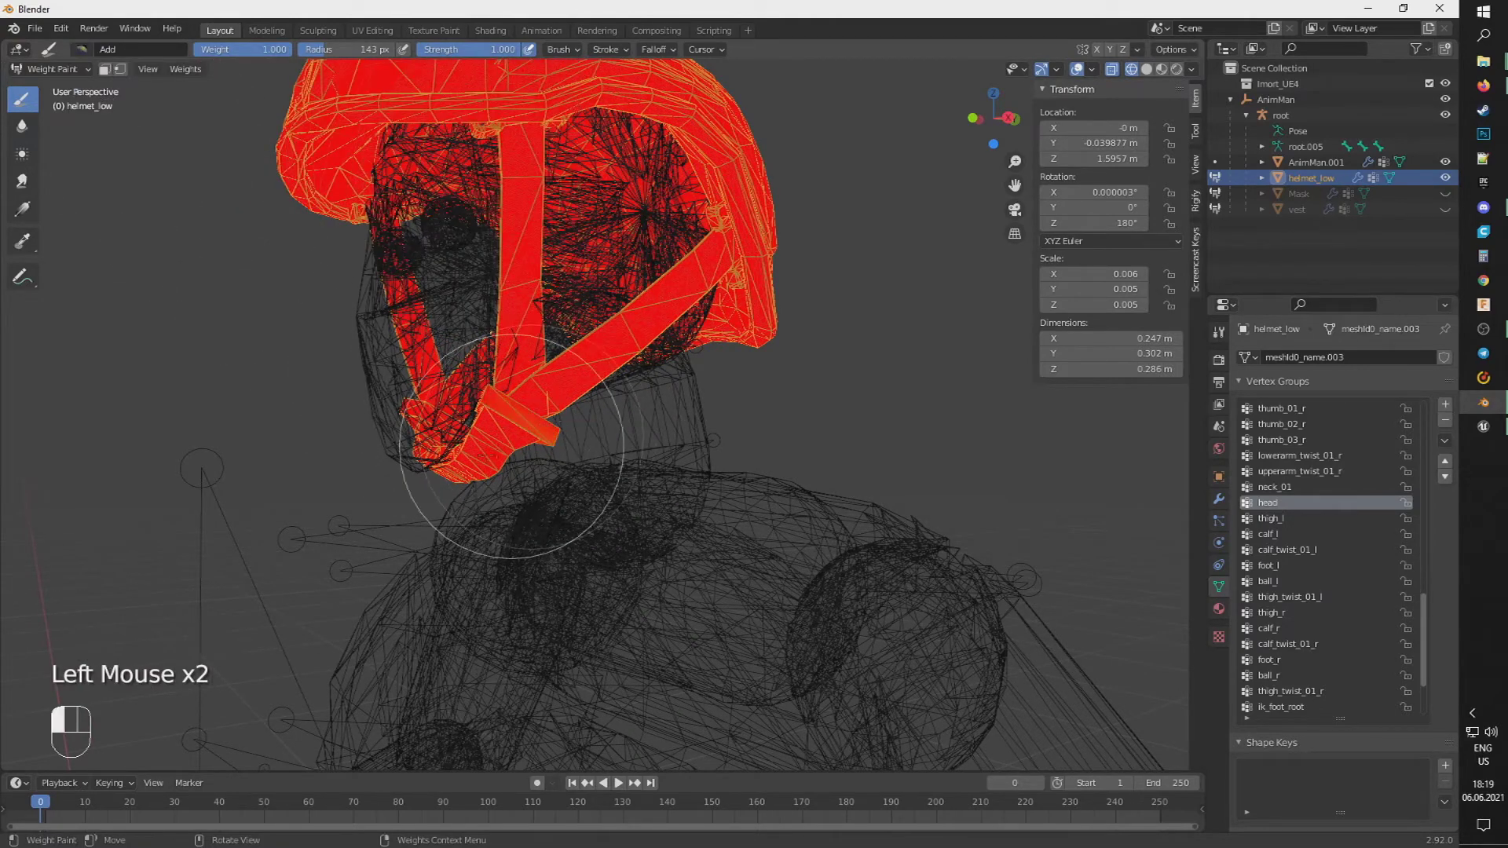
pyautogui.moveTo(470, 479)
pyautogui.mouseDown(button='middle')
pyautogui.moveTo(529, 483)
pyautogui.moveTo(569, 464)
pyautogui.moveTo(580, 415)
pyautogui.mouseUp(button='middle')
pyautogui.click(529, 483)
pyautogui.click(580, 415)
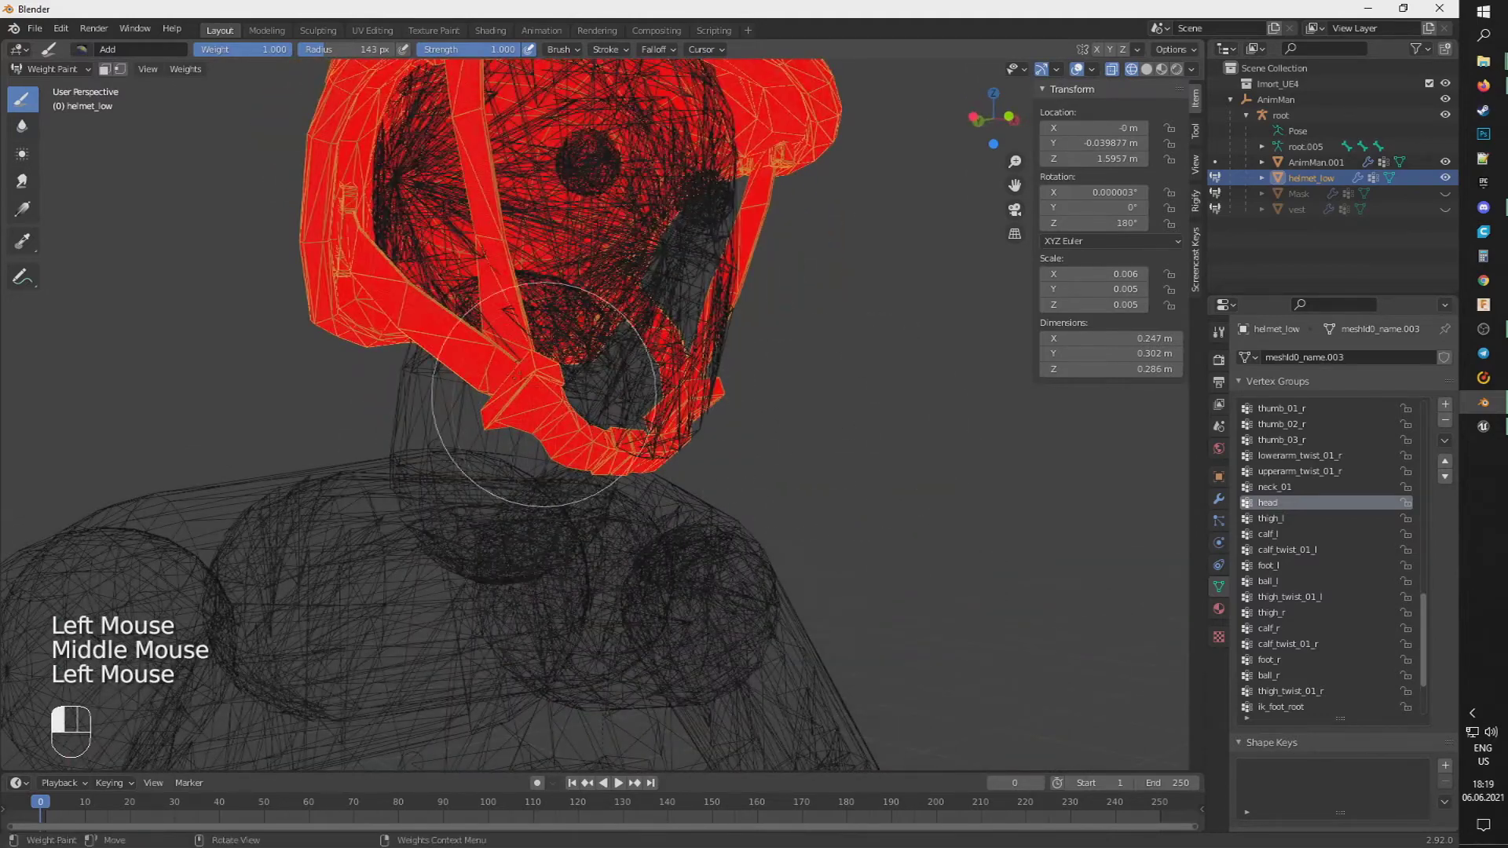
# - Inspect the helmet's head weights from the front and check its neck_01 weights
pyautogui.moveTo(422, 376); pyautogui.dragTo(669, 439, button='middle')
pyautogui.scroll(-2, 669, 439)
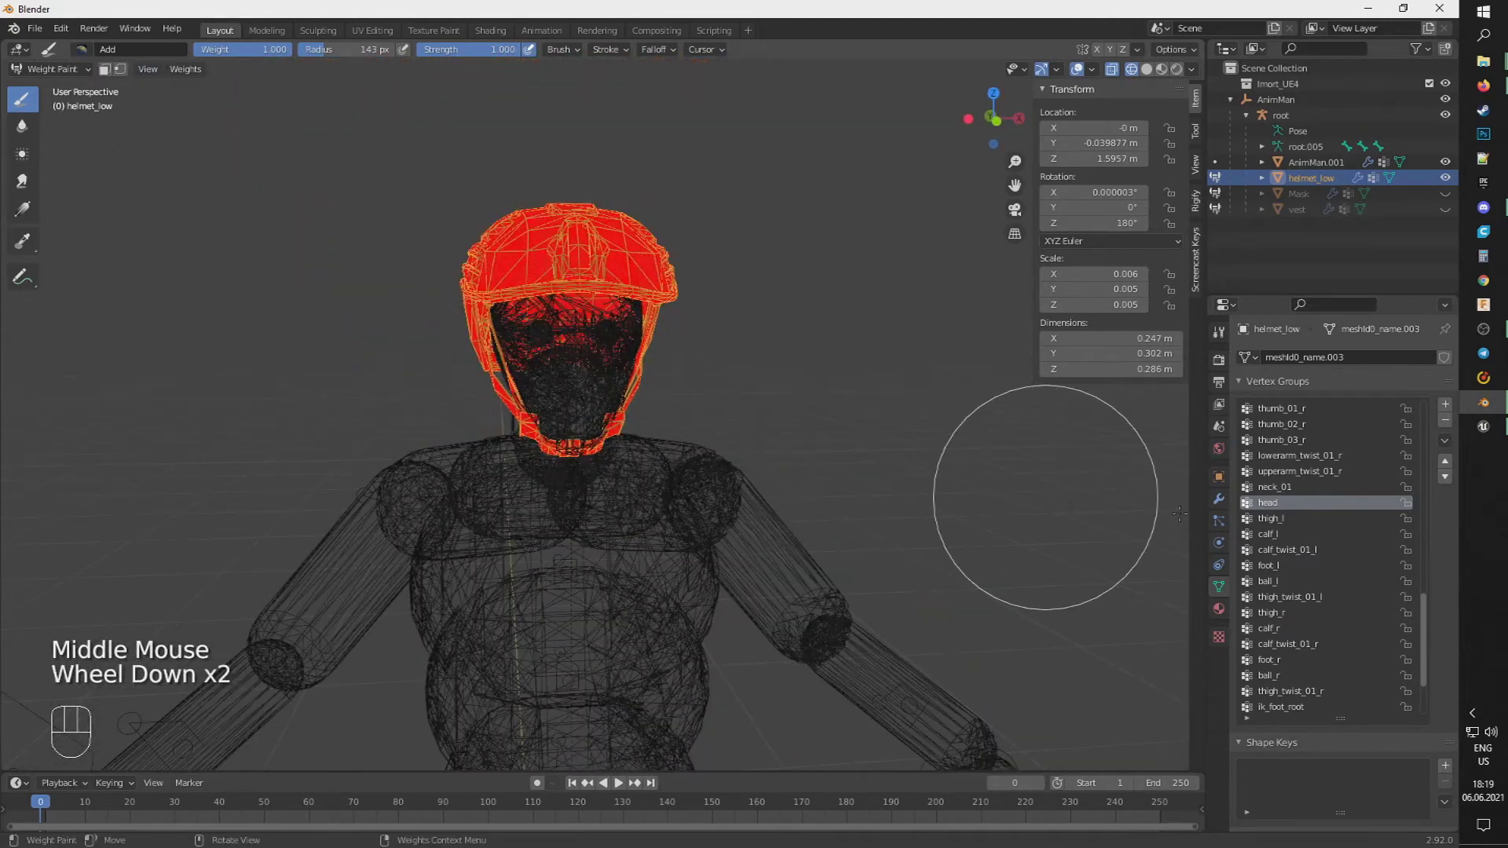
pyautogui.click(1271, 489)
pyautogui.moveTo(706, 471)
pyautogui.mouseDown(button='middle')
pyautogui.moveTo(879, 471)
pyautogui.moveTo(707, 471)
pyautogui.mouseUp(button='middle')
# - Remove the helmet's clavicle_l weights from the chin strap with the Subtract brush
pyautogui.scroll(16, 1272, 508)
pyautogui.click(1282, 473)
pyautogui.moveTo(1111, 468); pyautogui.dragTo(754, 472, button='middle')
pyautogui.scroll(2, 626, 467)
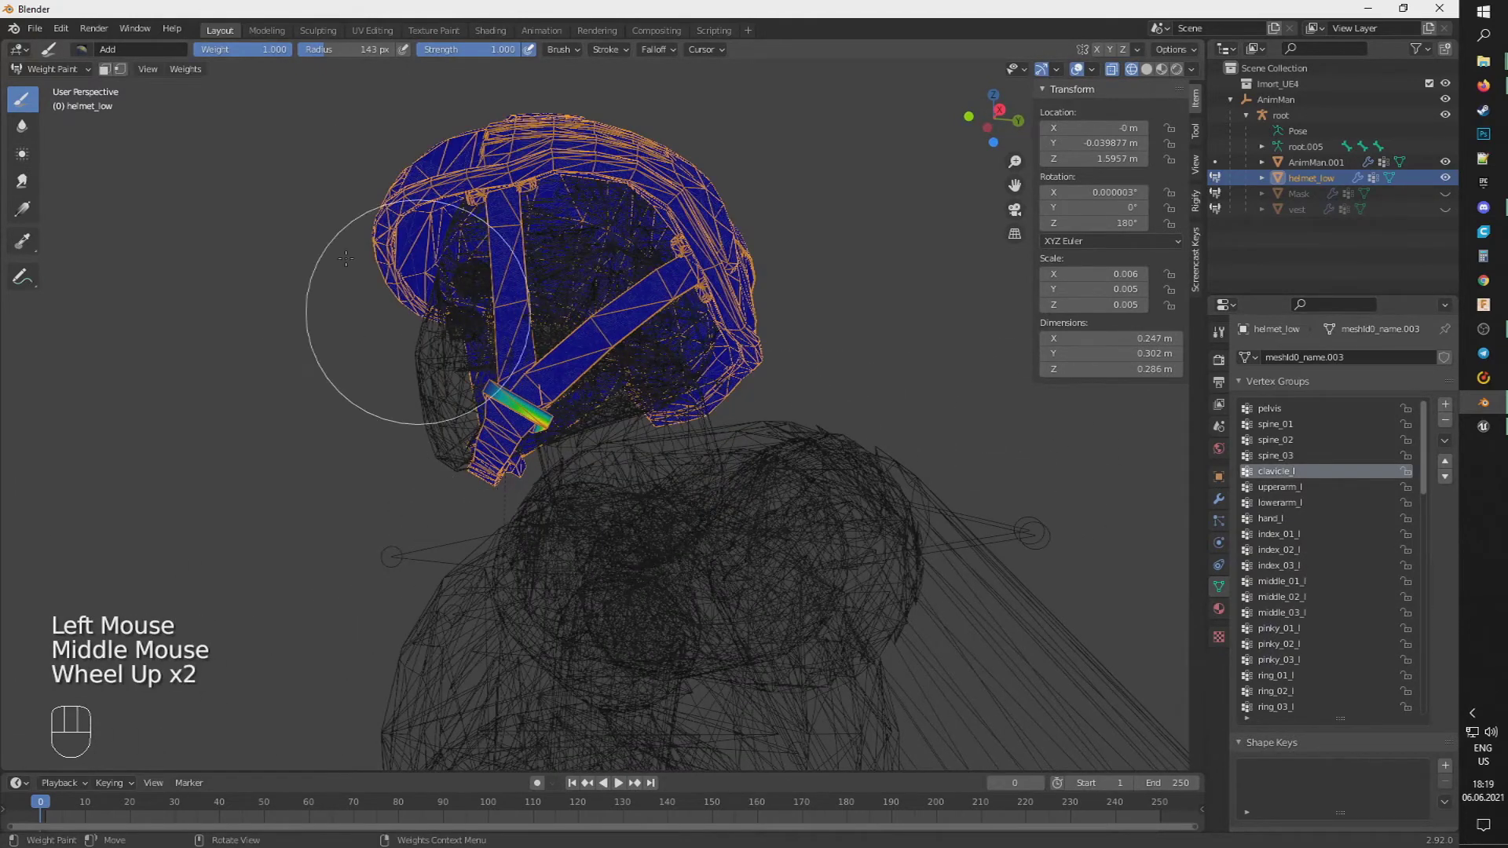
pyautogui.click(81, 49)
pyautogui.click(481, 107)
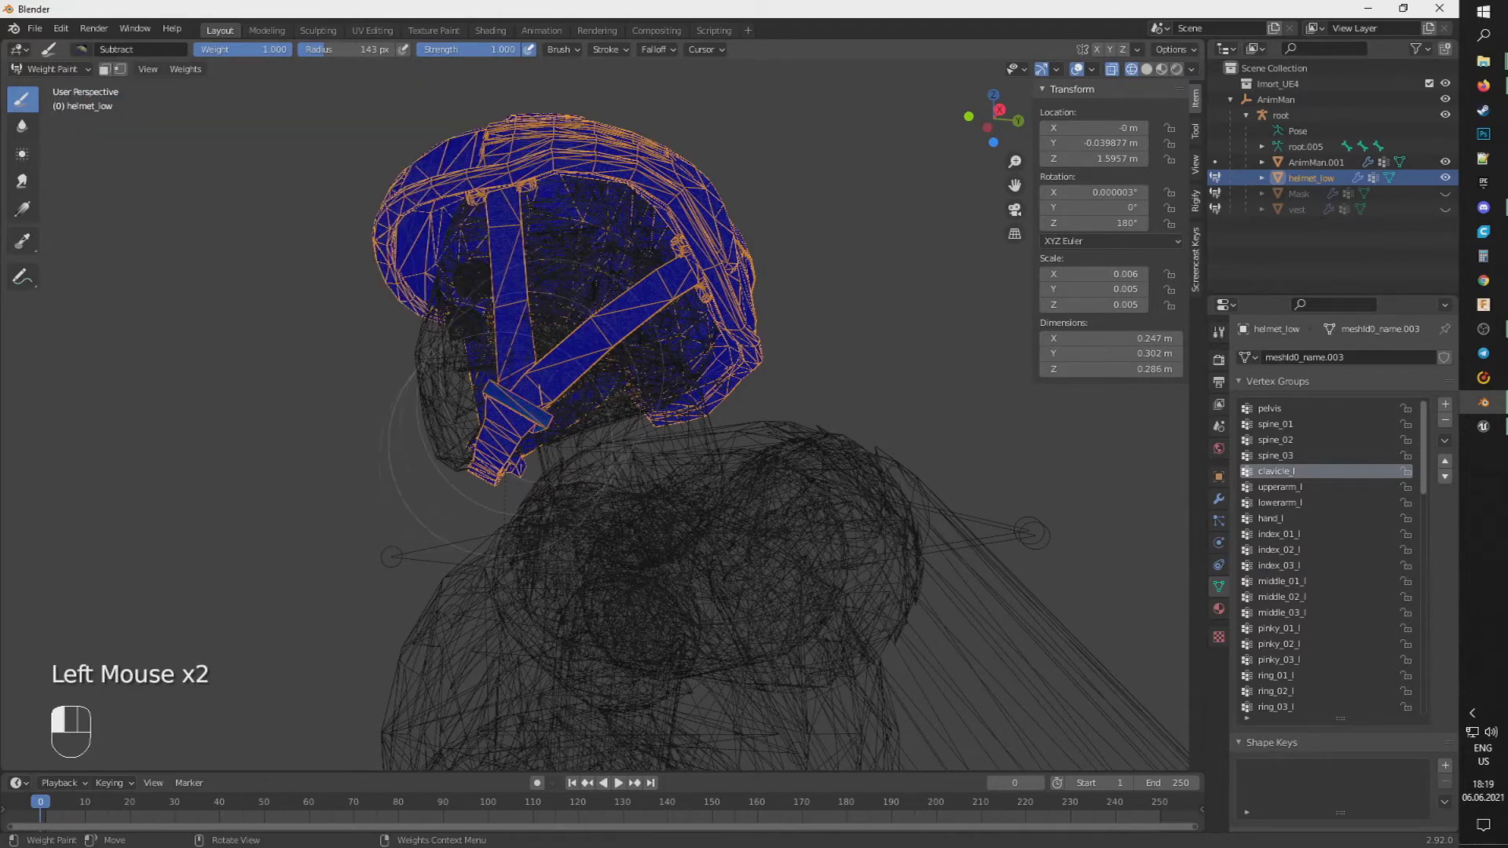
pyautogui.moveTo(512, 428); pyautogui.dragTo(314, 428, button='middle')
pyautogui.click(644, 236)
pyautogui.click(644, 259)
pyautogui.moveTo(549, 330); pyautogui.dragTo(833, 338, button='middle')
pyautogui.click(597, 330)
# - Check the helmet's upperarm_l and lowerarm_l weights, and subtract its clavicle_r weights from the chin strap
pyautogui.click(1305, 487)
pyautogui.click(1303, 507)
pyautogui.scroll(-4, 1303, 550)
pyautogui.click(1302, 553)
pyautogui.moveTo(566, 428); pyautogui.dragTo(707, 408, button='middle')
pyautogui.moveTo(699, 393); pyautogui.dragTo(684, 439)
pyautogui.moveTo(675, 361); pyautogui.dragTo(731, 387, button='middle')
pyautogui.moveTo(730, 387); pyautogui.dragTo(626, 443)
pyautogui.moveTo(626, 444); pyautogui.dragTo(683, 393, button='middle')
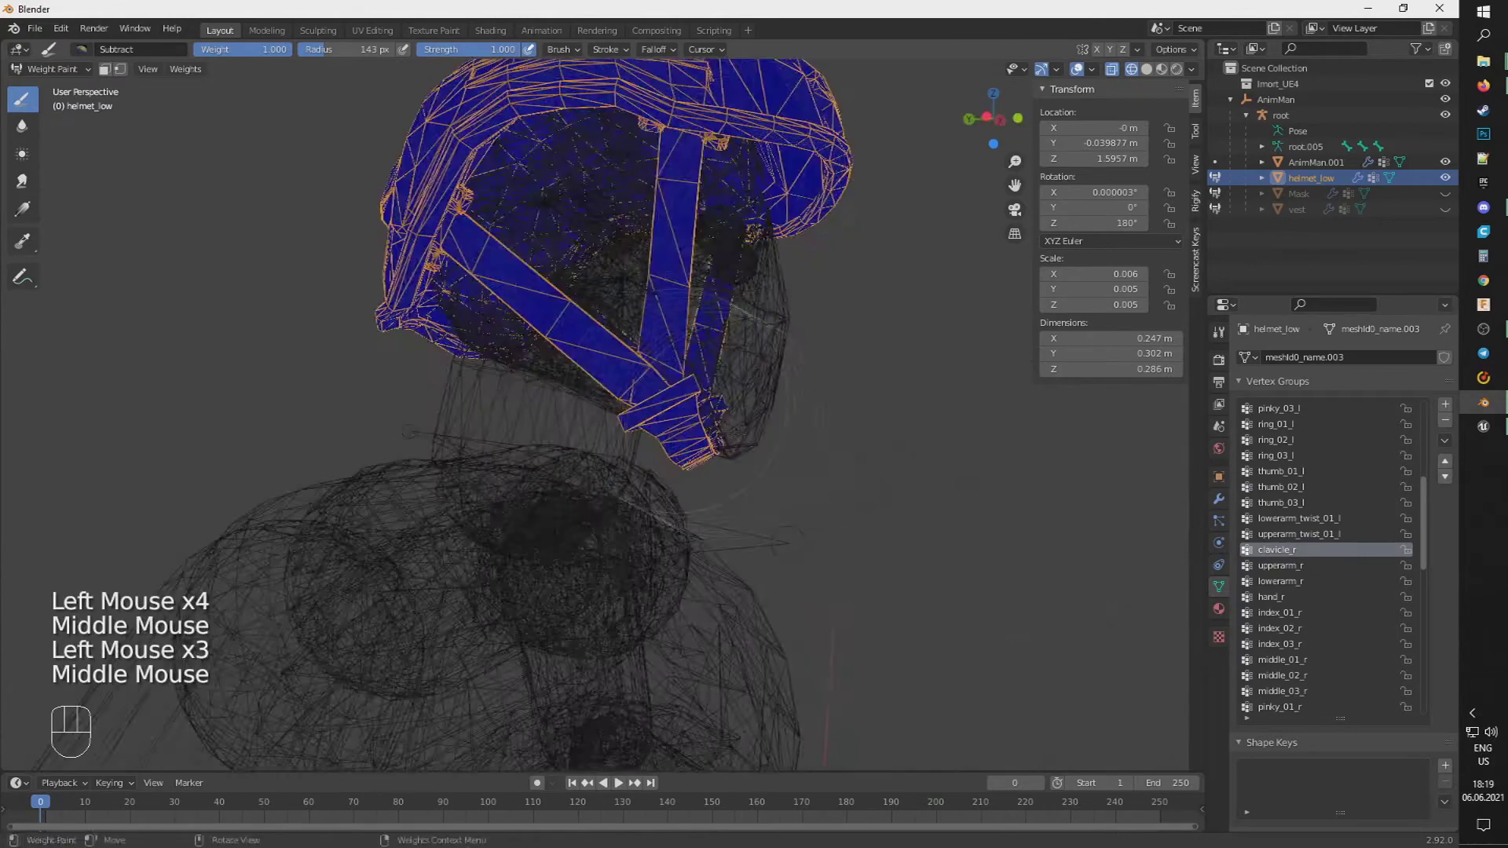
pyautogui.moveTo(683, 408); pyautogui.dragTo(707, 447)
pyautogui.moveTo(722, 447); pyautogui.dragTo(648, 439, button='middle')
# - Recheck the helmet's head and neck_01 weights
pyautogui.scroll(-8, 648, 439)
pyautogui.scroll(-18, 1299, 581)
pyautogui.click(1296, 612)
pyautogui.moveTo(550, 471); pyautogui.dragTo(636, 479, button='middle')
pyautogui.click(1296, 597)
pyautogui.moveTo(329, 510)
pyautogui.mouseDown(button='middle')
pyautogui.moveTo(236, 518)
pyautogui.moveTo(406, 528)
pyautogui.moveTo(303, 656)
pyautogui.mouseUp(button='middle')
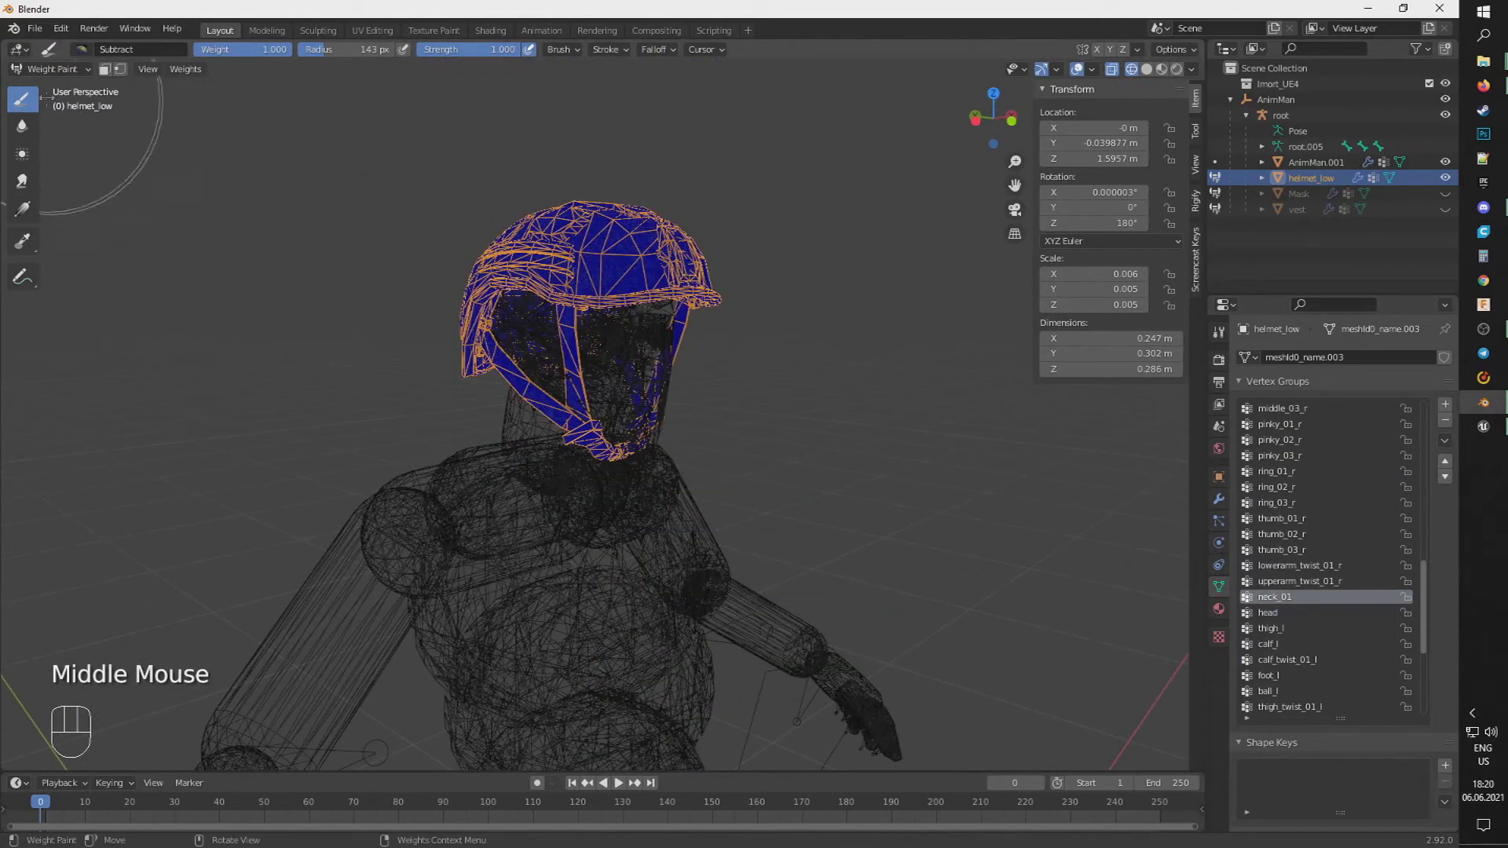
# - Return the helmet to Object Mode, switch to solid shading and show the Mask and vest again
pyautogui.click(55, 68)
pyautogui.click(55, 88)
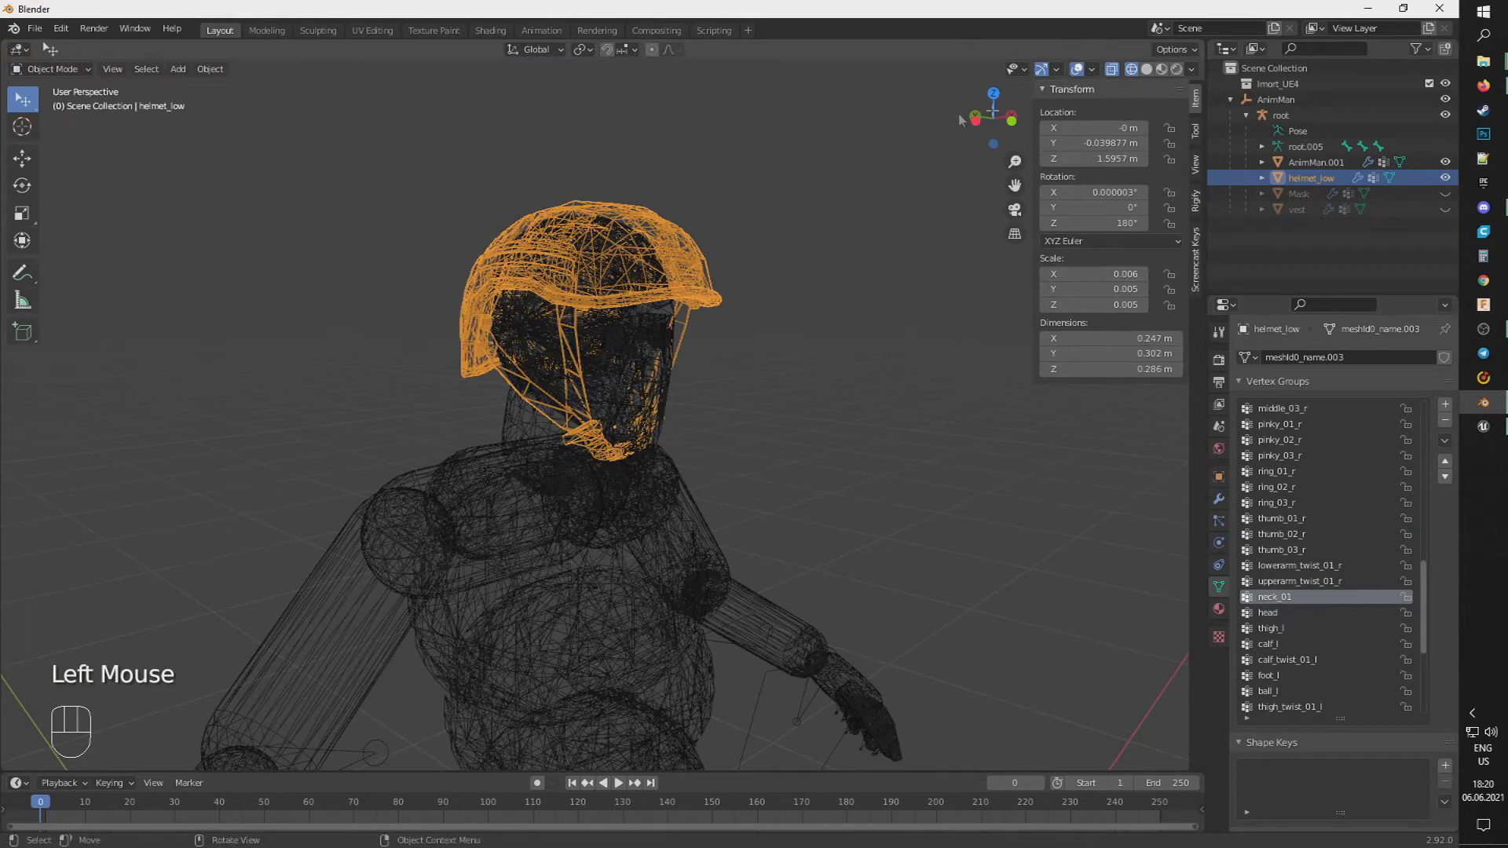
pyautogui.click(1146, 68)
pyautogui.click(1444, 193)
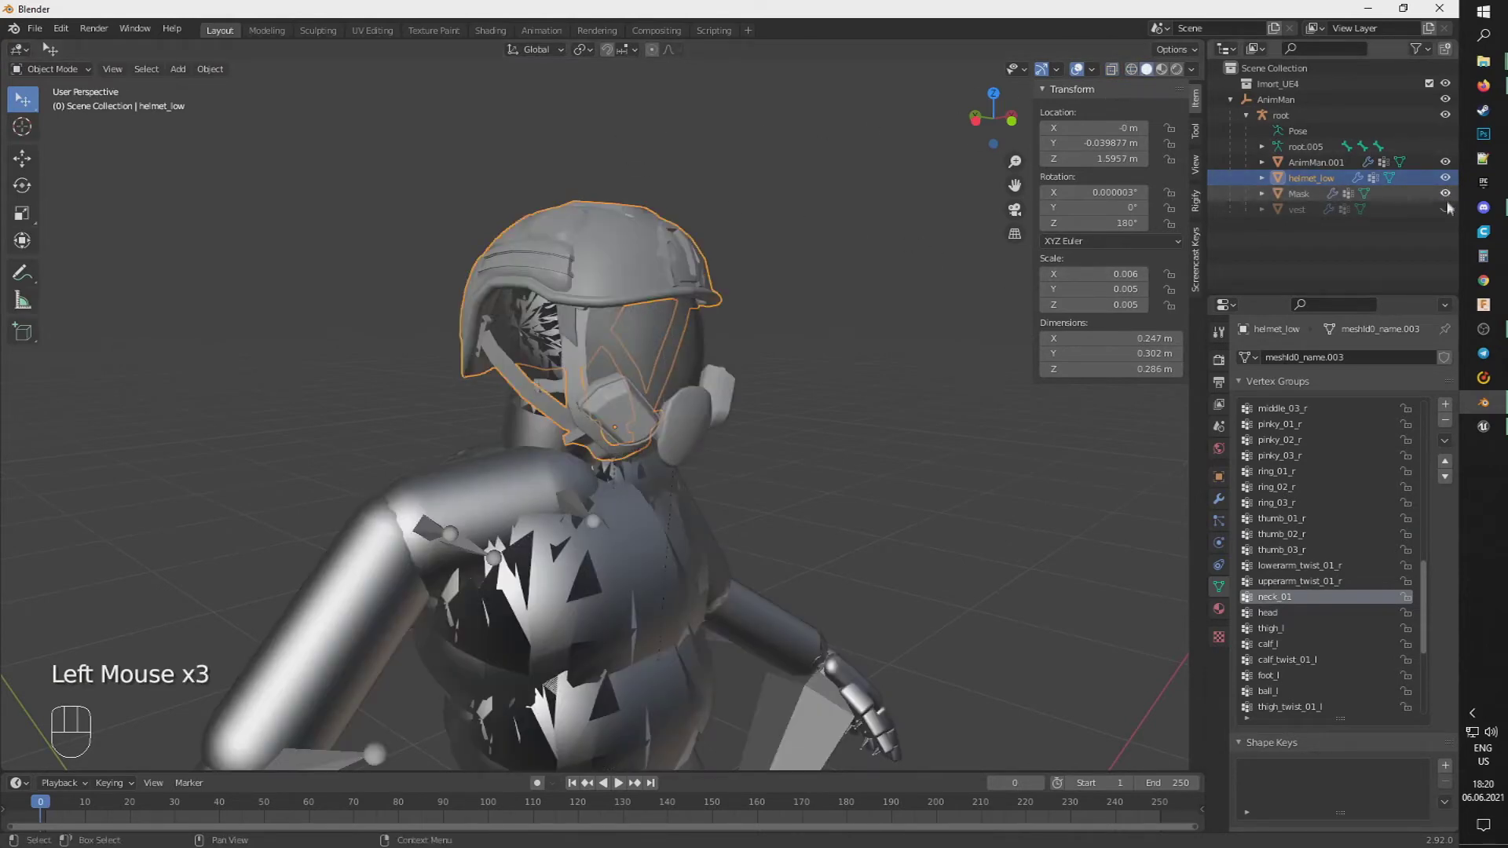
pyautogui.click(1445, 208)
pyautogui.scroll(-2, 949, 454)
pyautogui.moveTo(950, 454); pyautogui.dragTo(888, 459, button='middle')
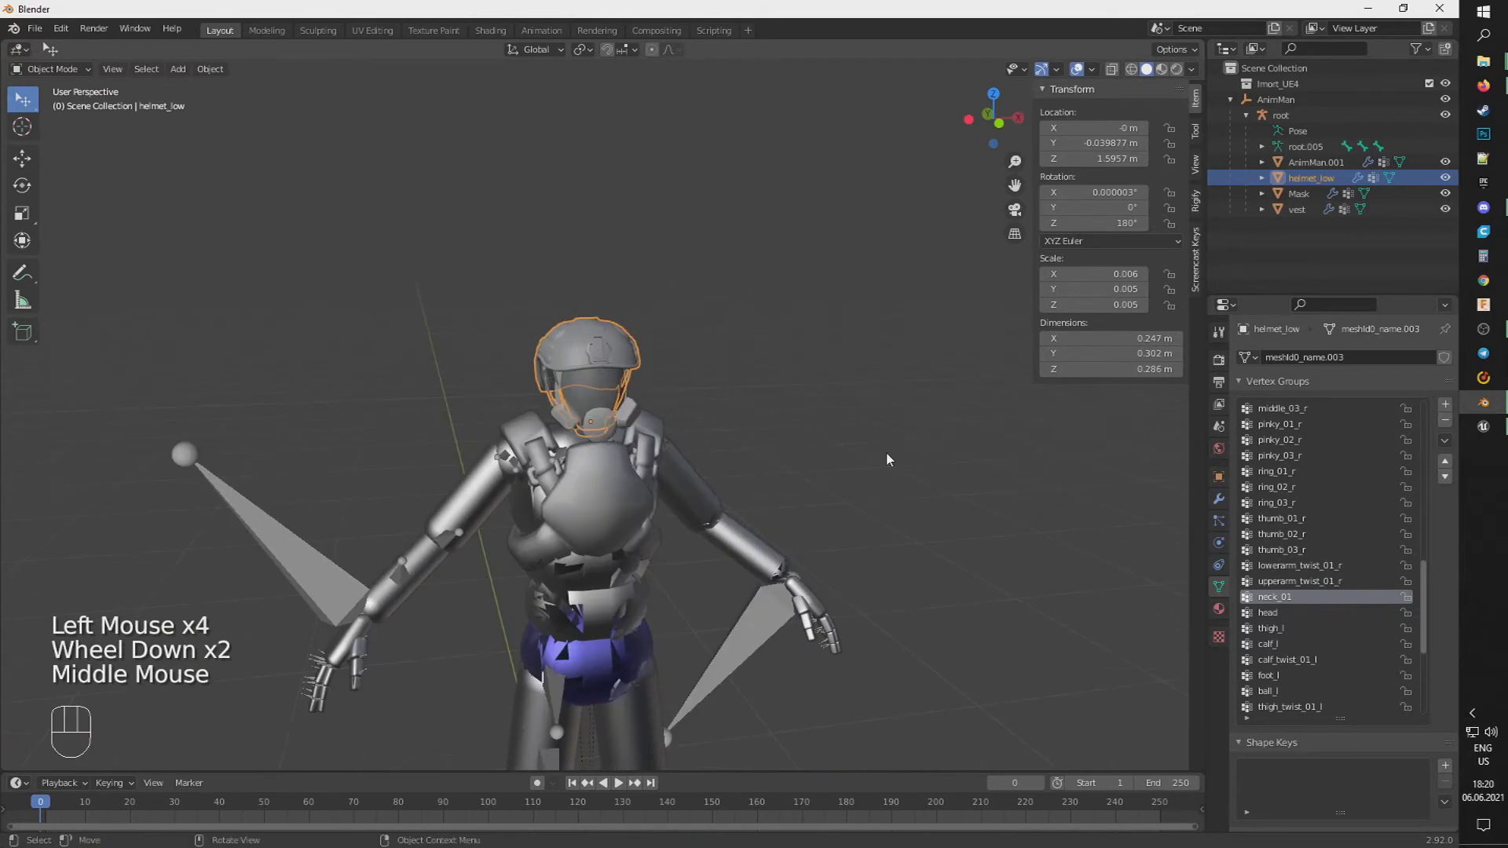
# - Select the helmet together with the root armature and set up an FBX export named AnimMan_Helmet.fbx
pyautogui.click(766, 360)
pyautogui.click(602, 337)
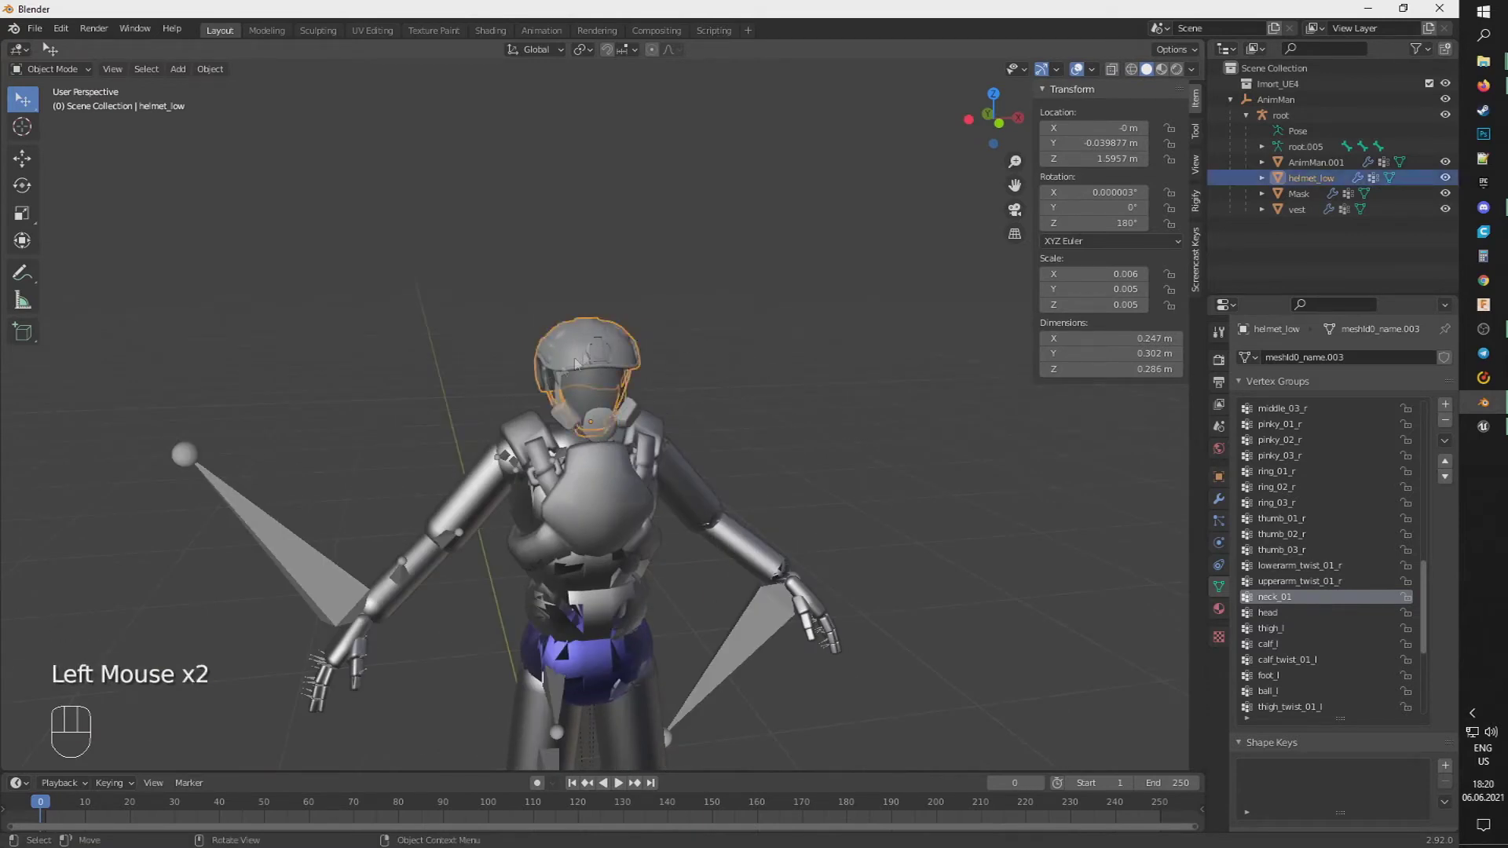
pyautogui.keyDown('shift'); pyautogui.click(283, 555); pyautogui.keyUp('shift')
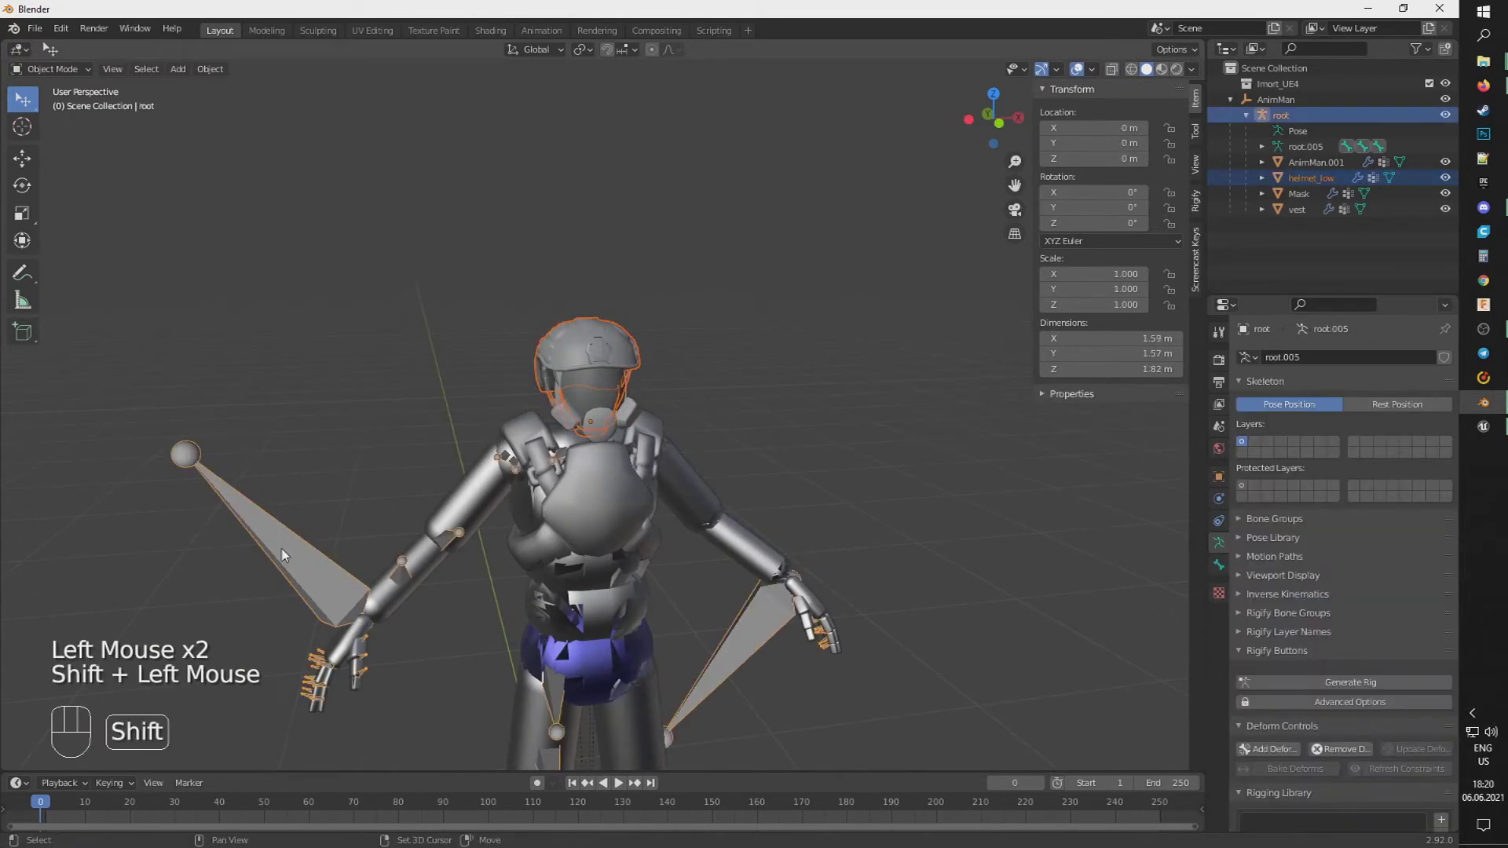
pyautogui.click(35, 28)
pyautogui.moveTo(76, 260)
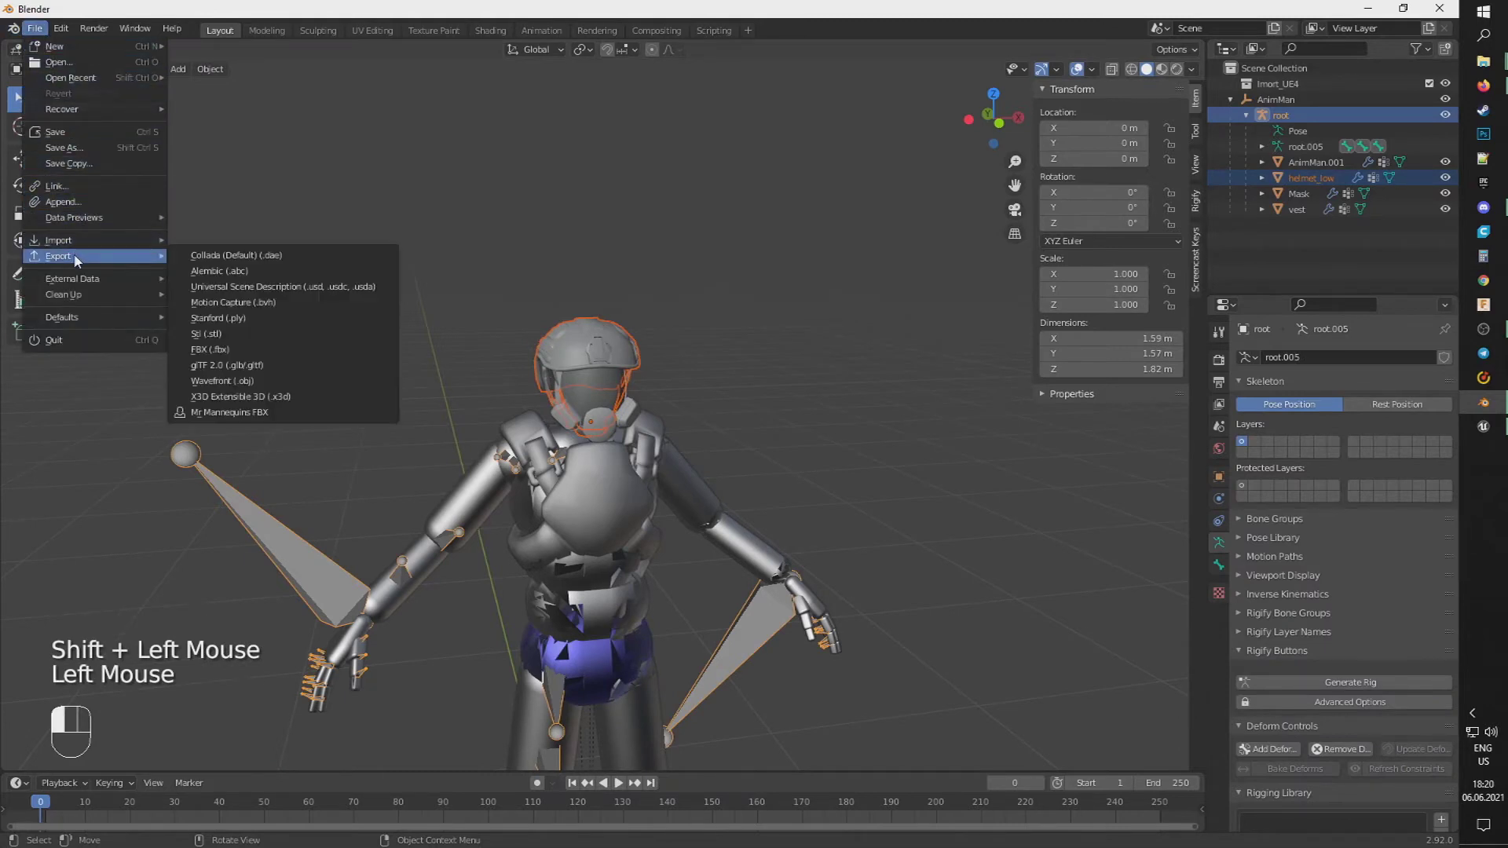
pyautogui.click(253, 348)
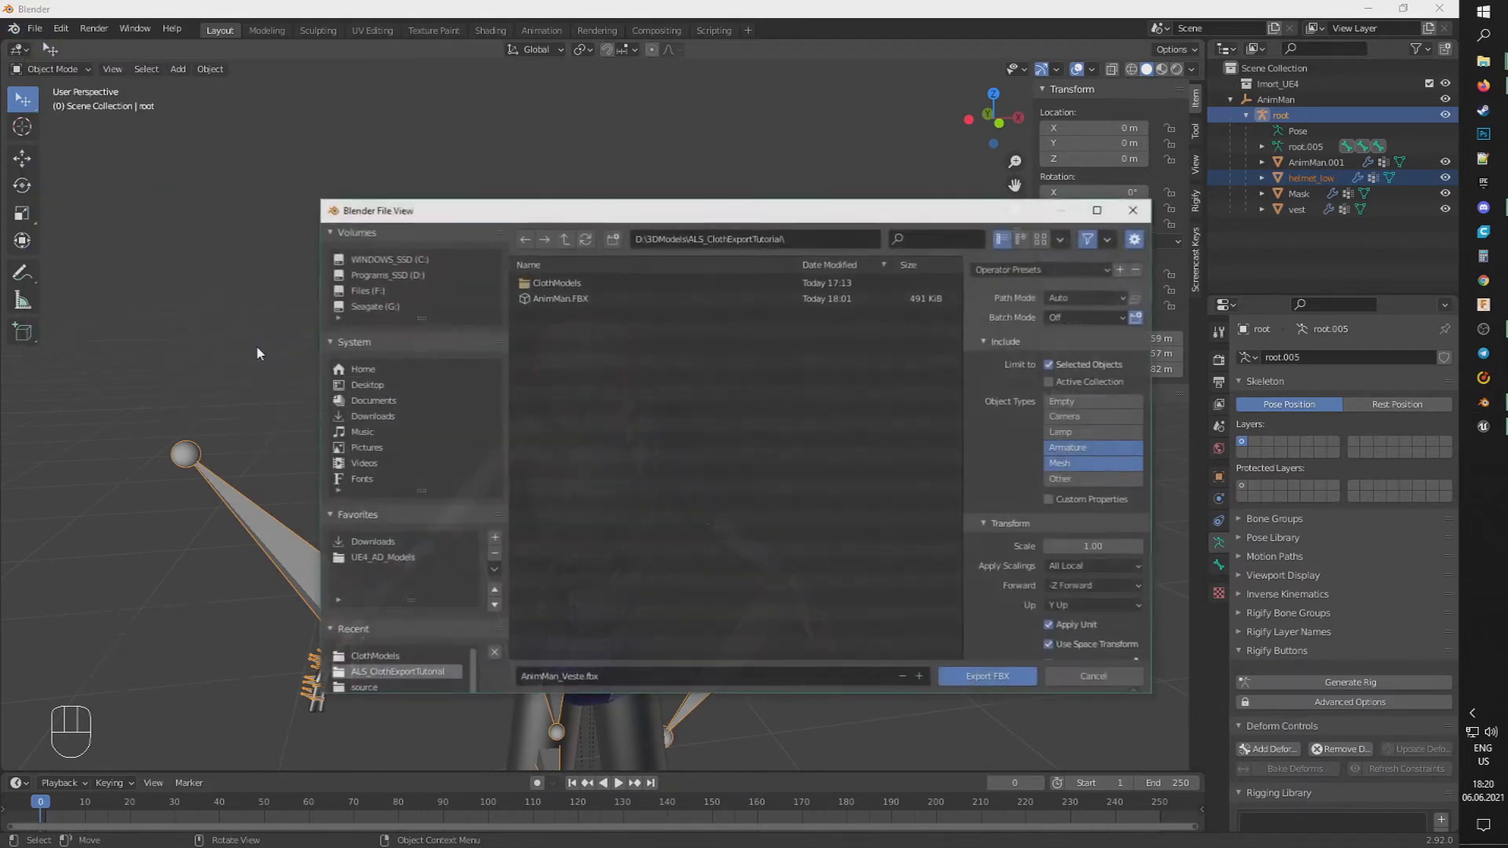
pyautogui.click(576, 679)
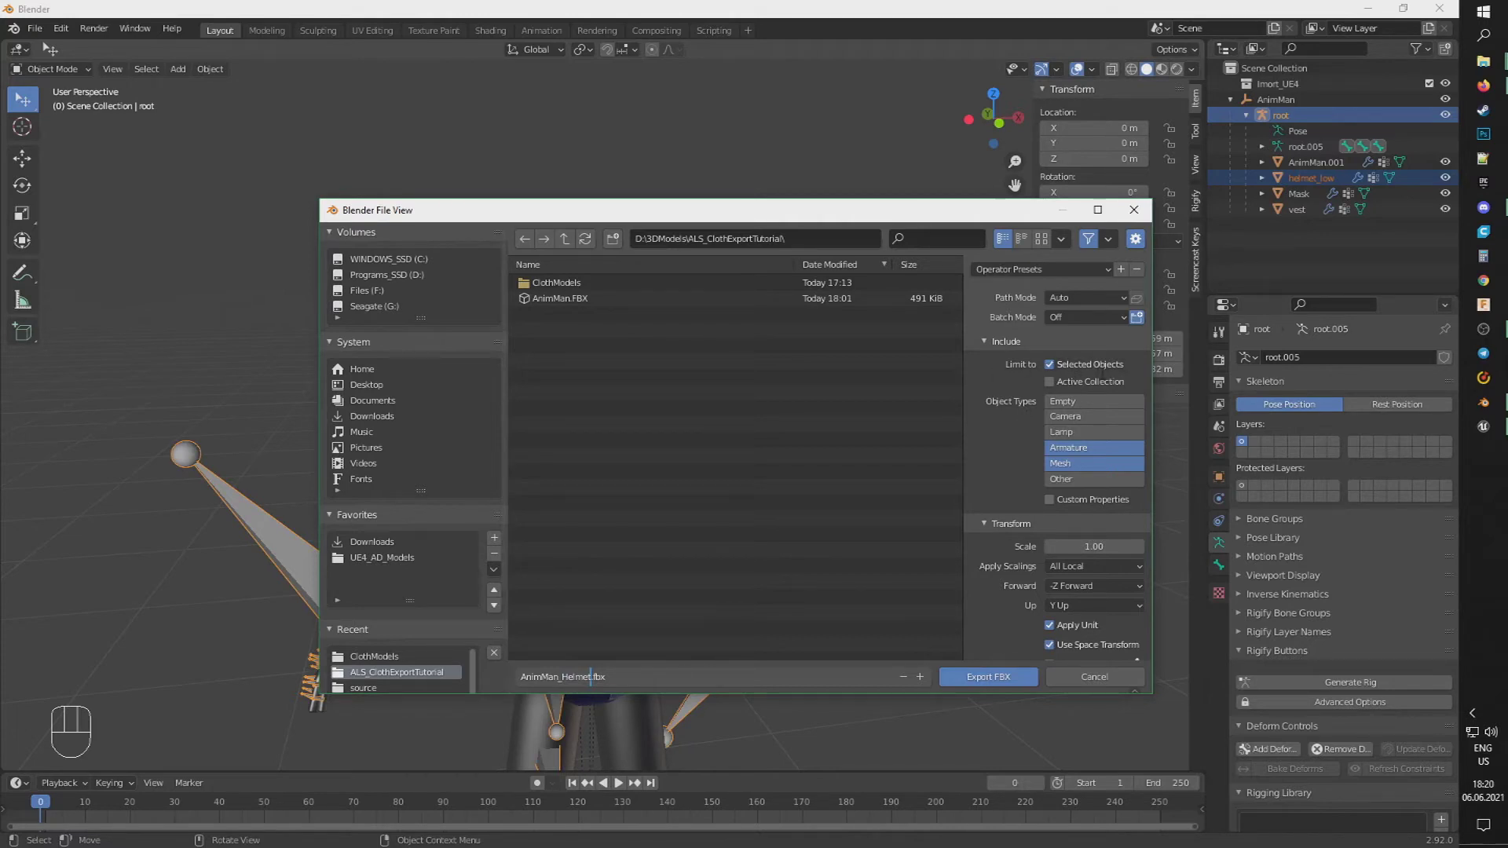
# - Check that the FBX export covers only selected armature and mesh objects without leaf bones, and export AnimMan_Helmet.fbx
pyautogui.click(1050, 366)
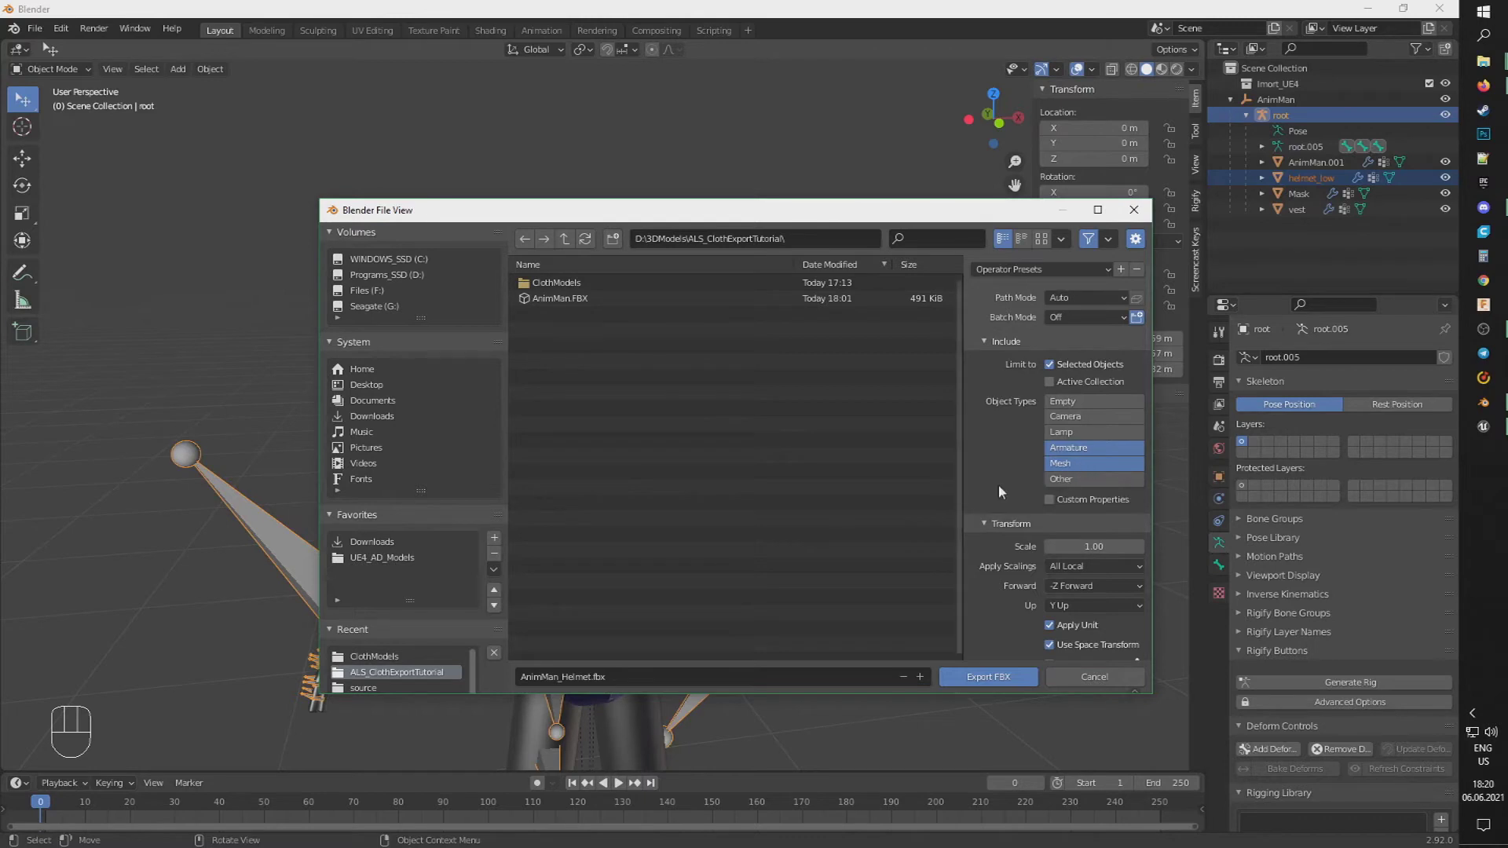
pyautogui.scroll(-3, 998, 487)
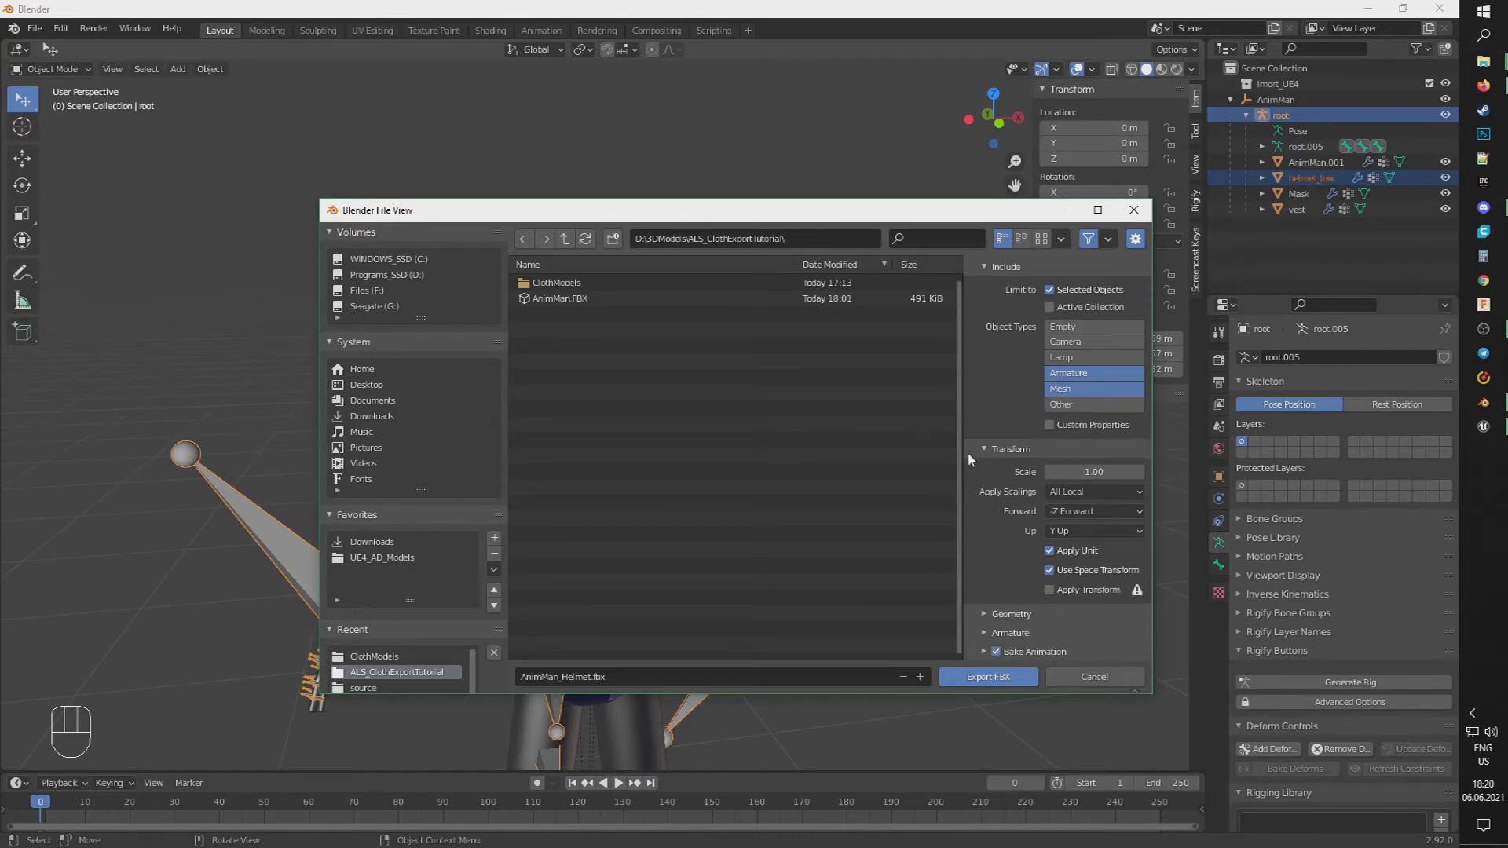
pyautogui.scroll(-4, 991, 632)
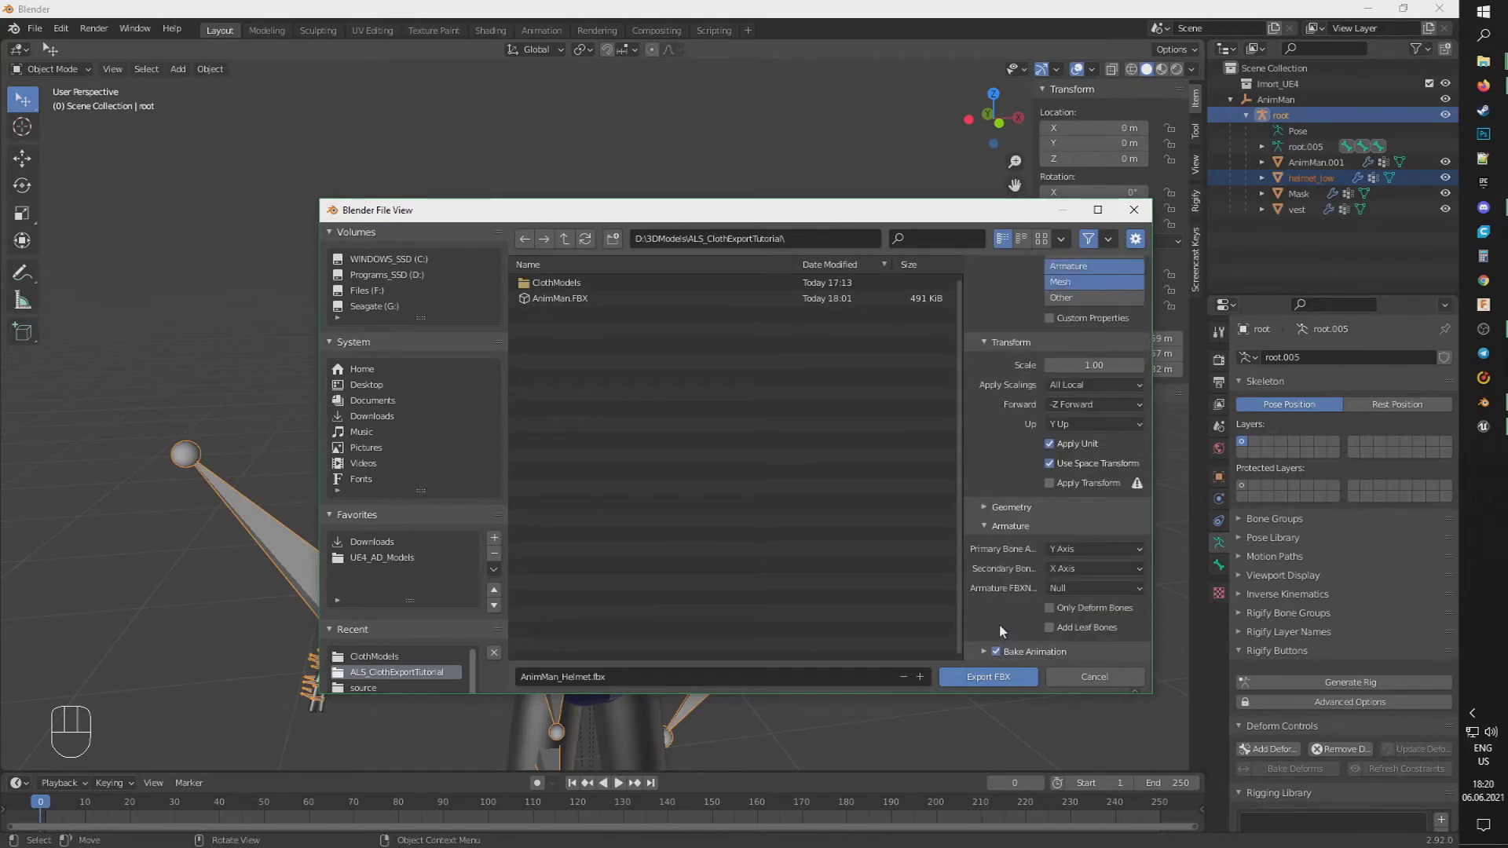
pyautogui.click(1050, 628)
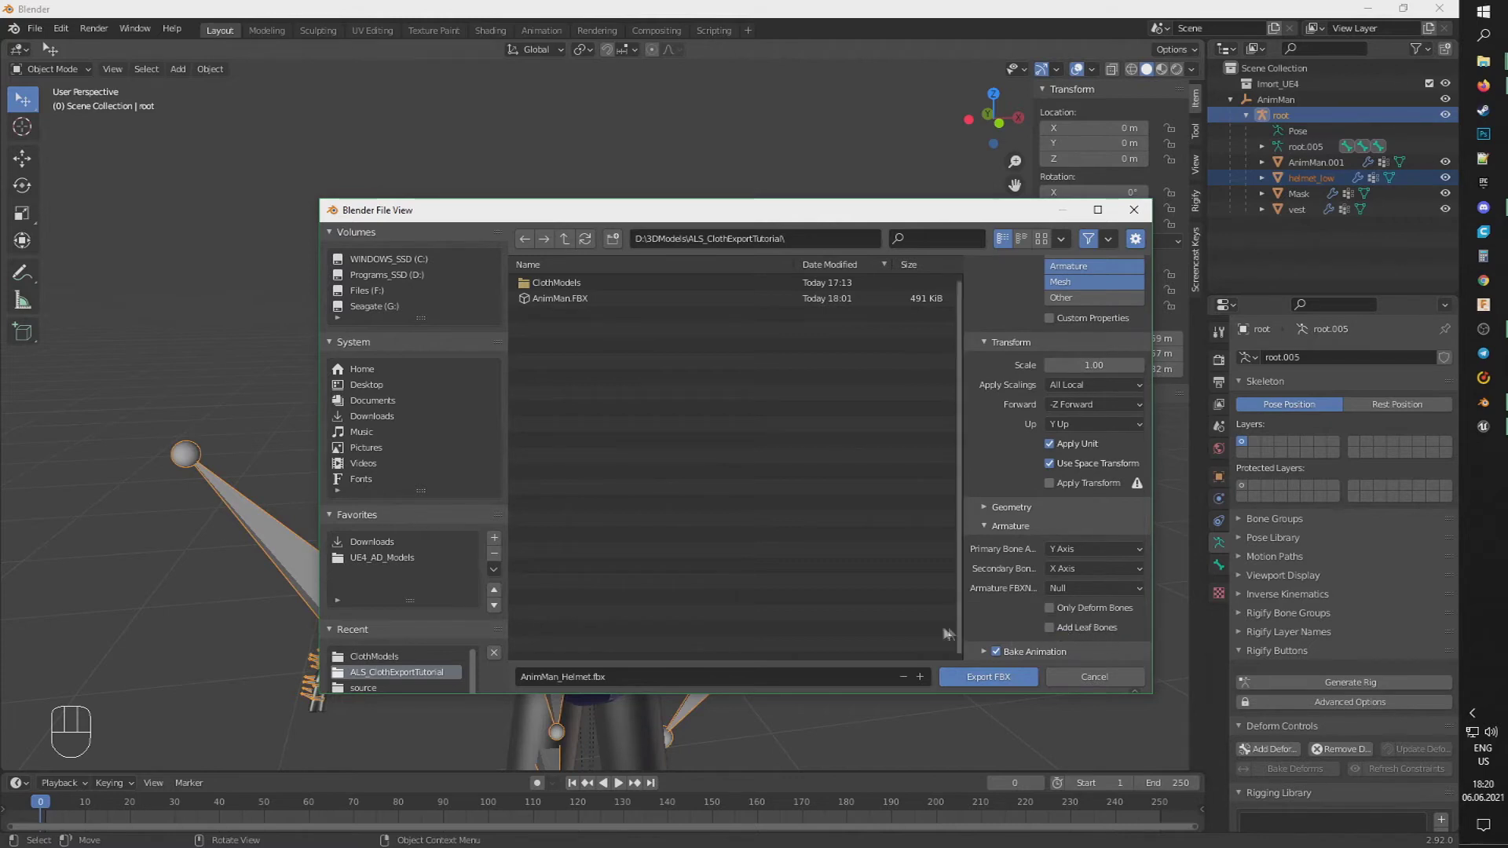
pyautogui.click(620, 680)
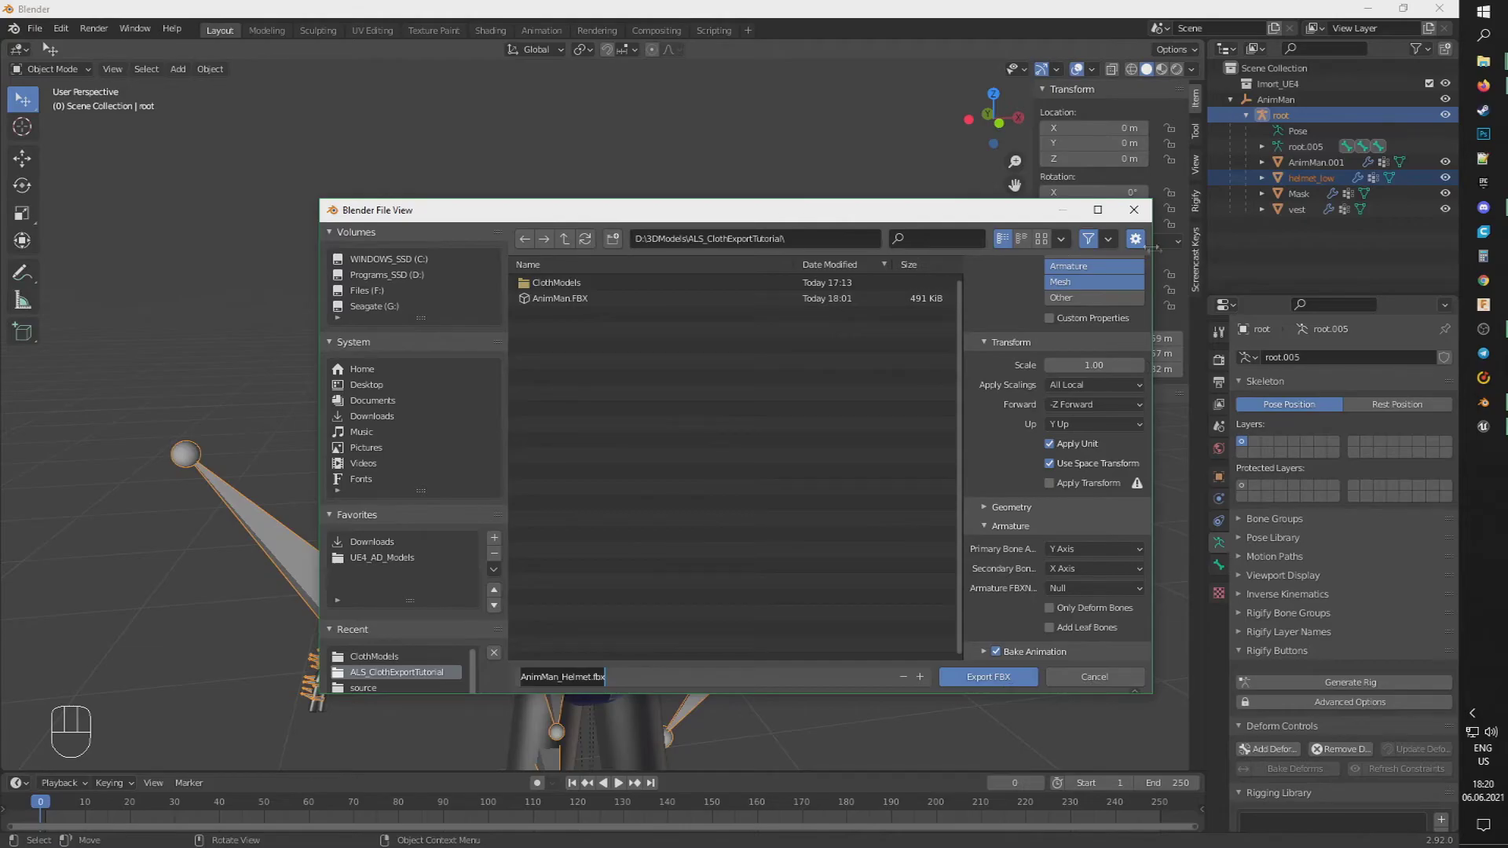
pyautogui.click(1093, 213)
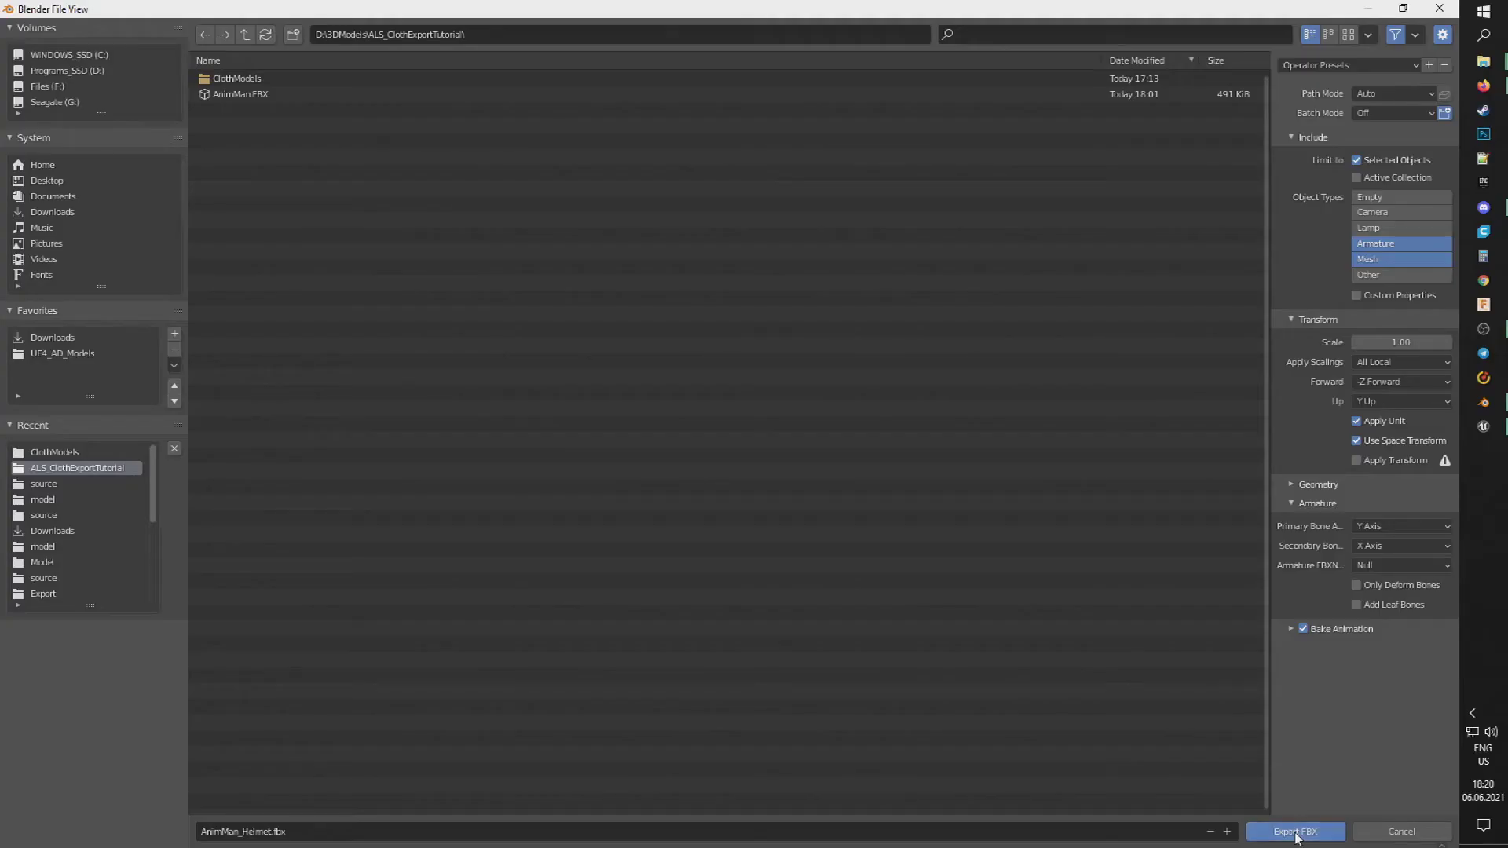
pyautogui.click(1295, 834)
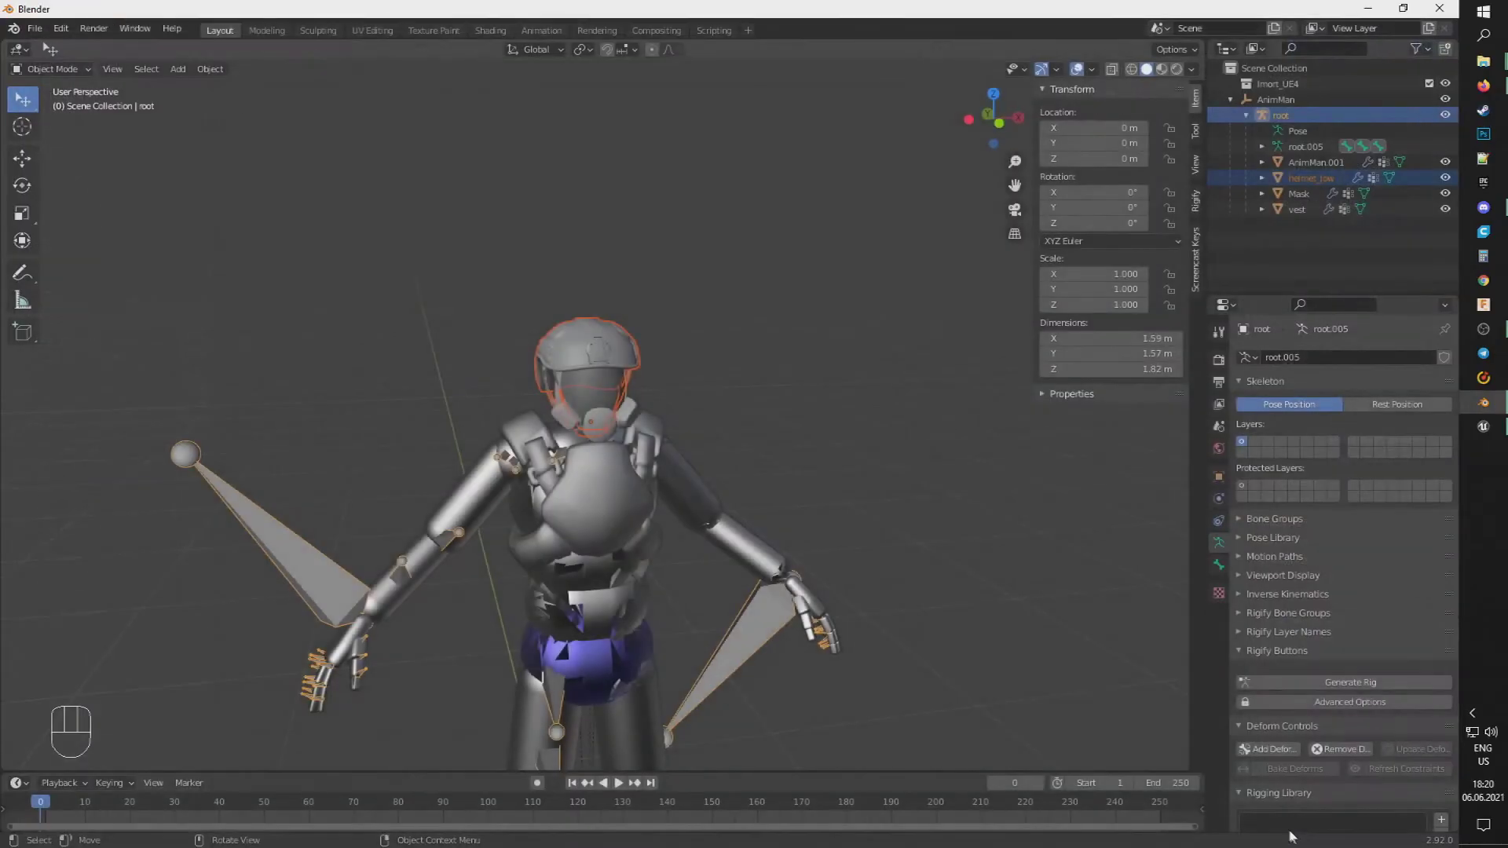
# - Select the Mask together with the root armature and export them as AnimMan_Mask.fbx
pyautogui.click(1298, 193)
pyautogui.keyDown('shift'); pyautogui.click(1280, 115); pyautogui.keyUp('shift')
pyautogui.click(33, 29)
pyautogui.moveTo(58, 256)
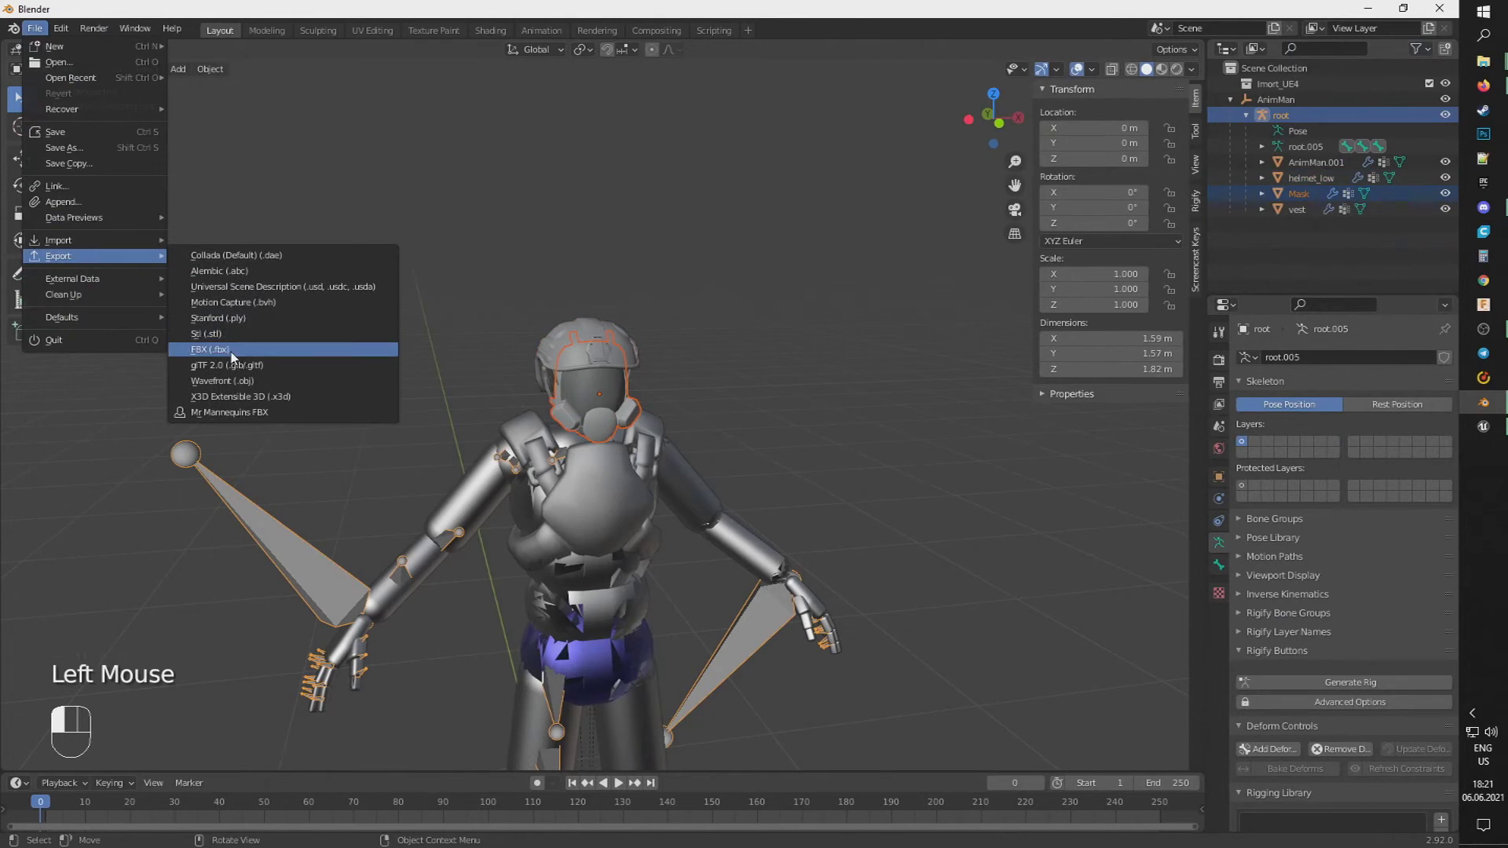
pyautogui.click(220, 354)
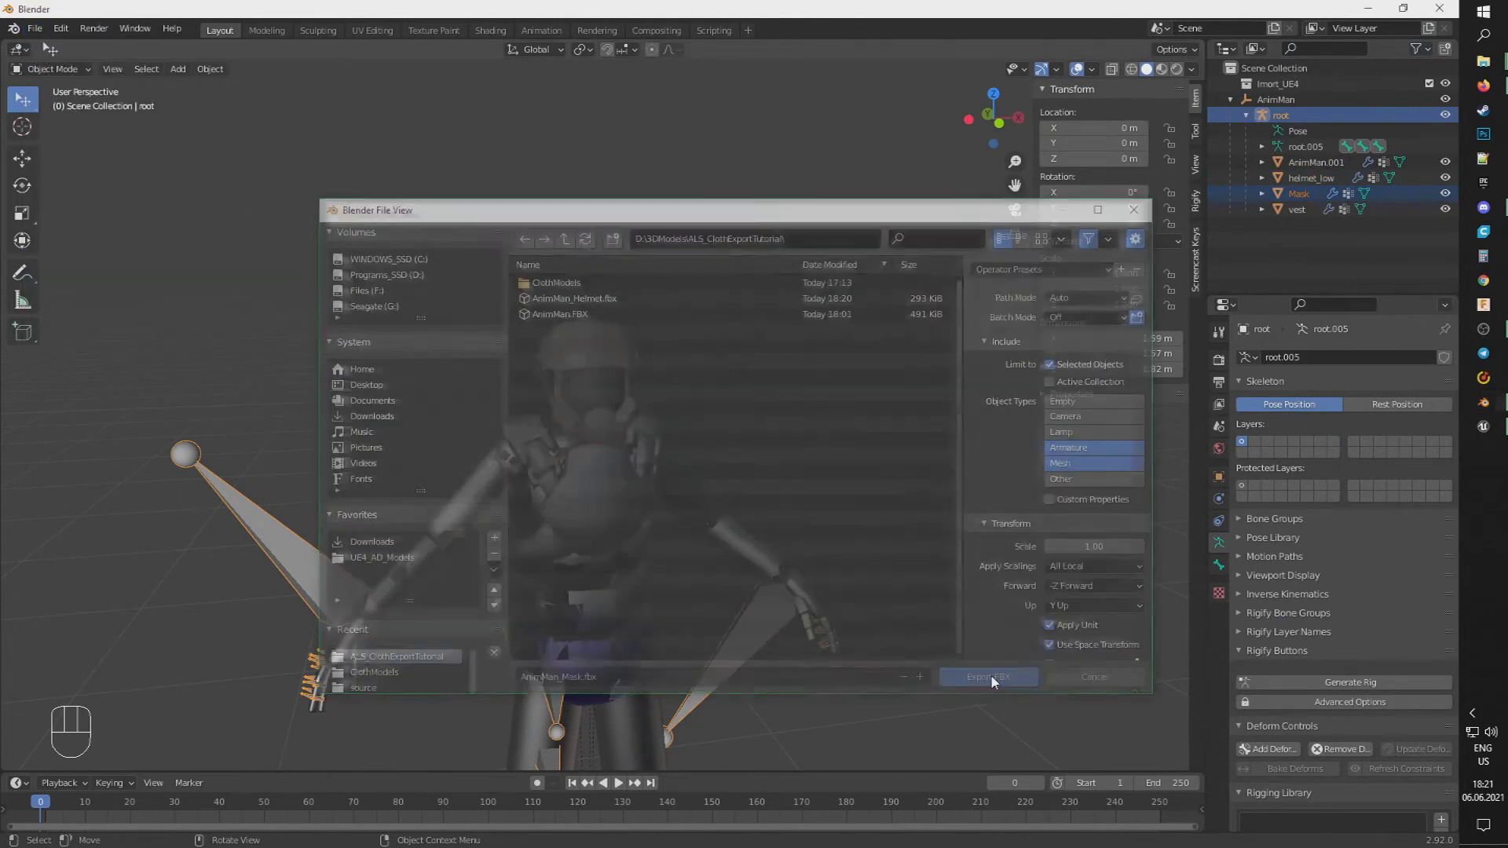
# - Select the vest together with the root armature, export them as AnimMan_Vest.fbx, and clear the selection
pyautogui.click(1297, 209)
pyautogui.keyDown('shift'); pyautogui.click(1281, 115); pyautogui.keyUp('shift')
pyautogui.click(35, 28)
pyautogui.moveTo(58, 256)
pyautogui.click(240, 350)
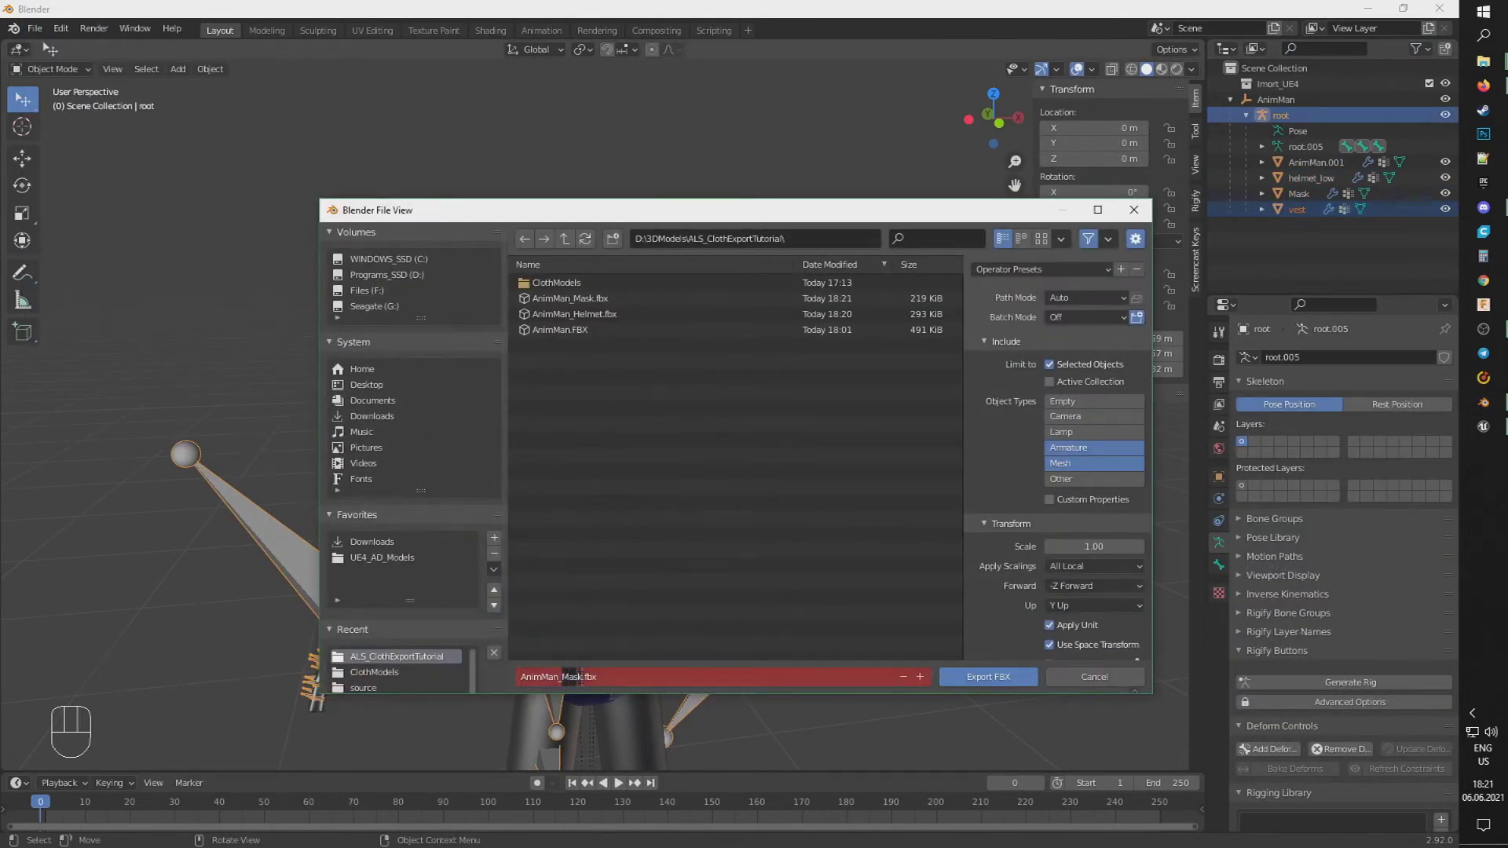
pyautogui.write('st')
pyautogui.click(986, 676)
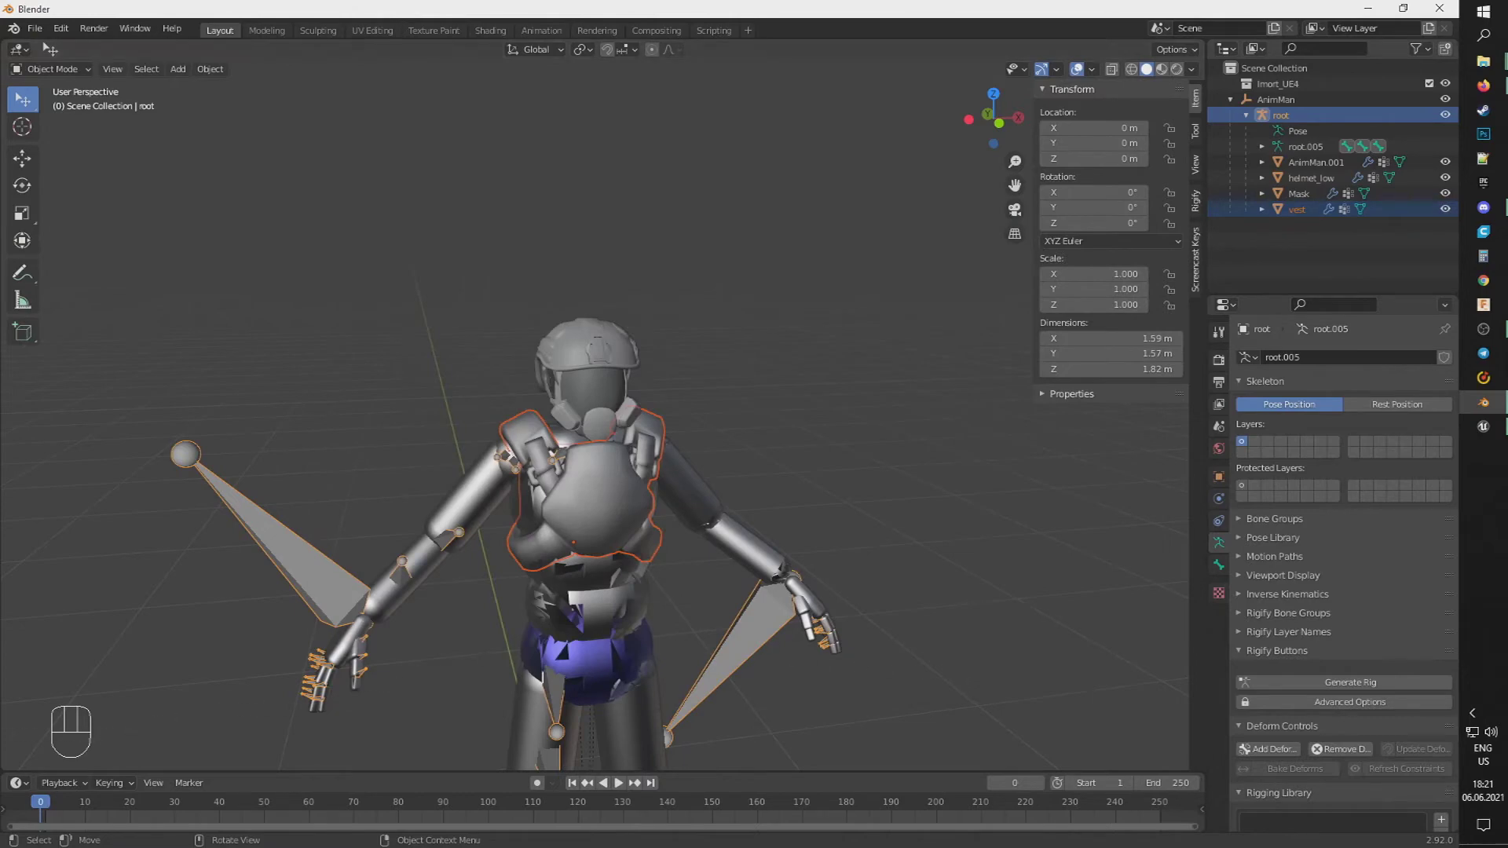
pyautogui.click(431, 670)
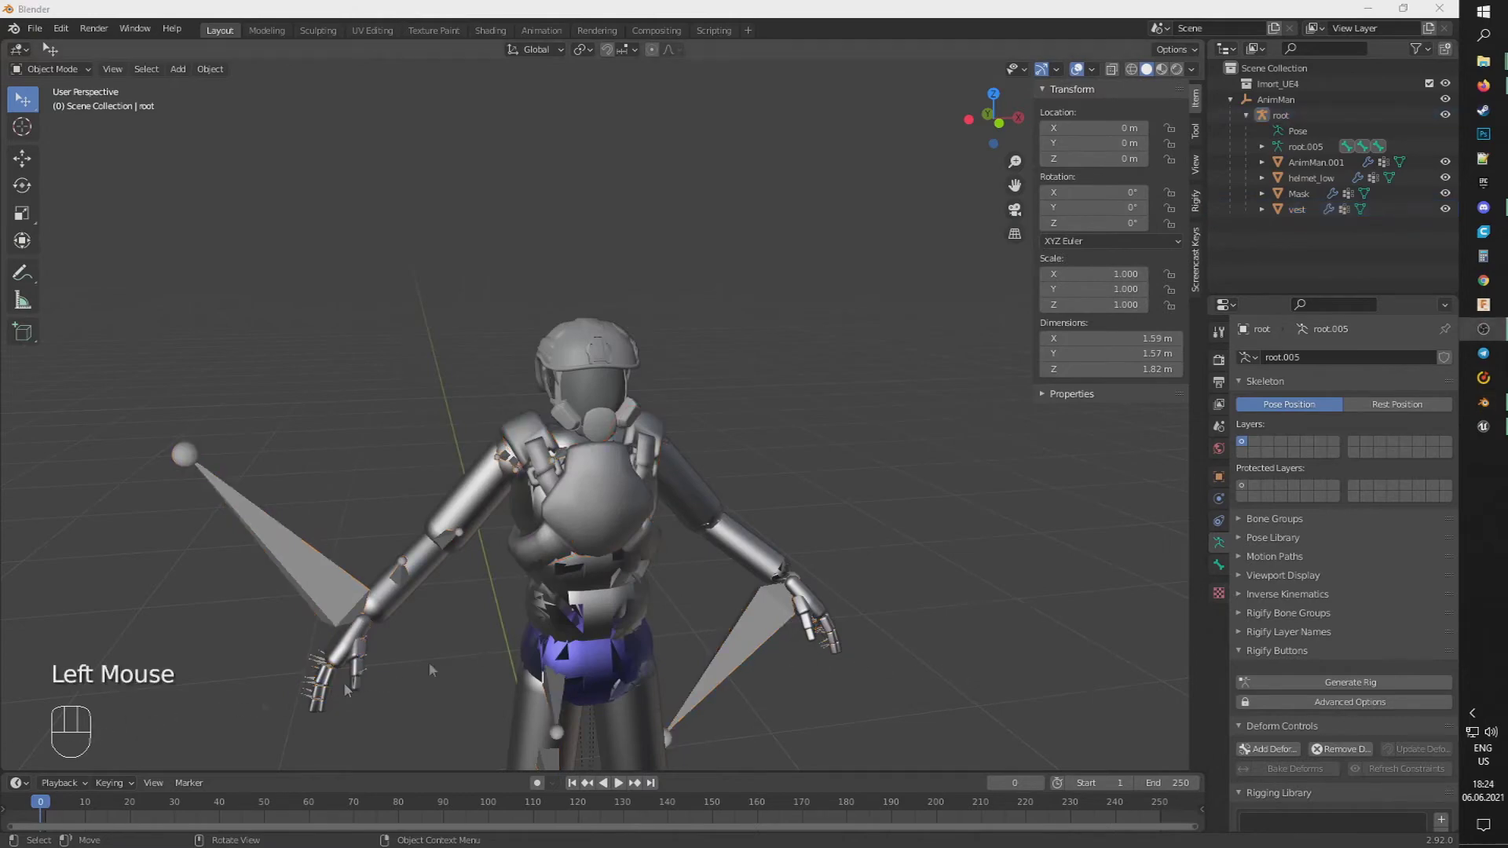
# - Switch to Unreal Editor, create a folder named Cloth under Content and open it
pyautogui.click(1484, 427)
pyautogui.rightClick(937, 713)
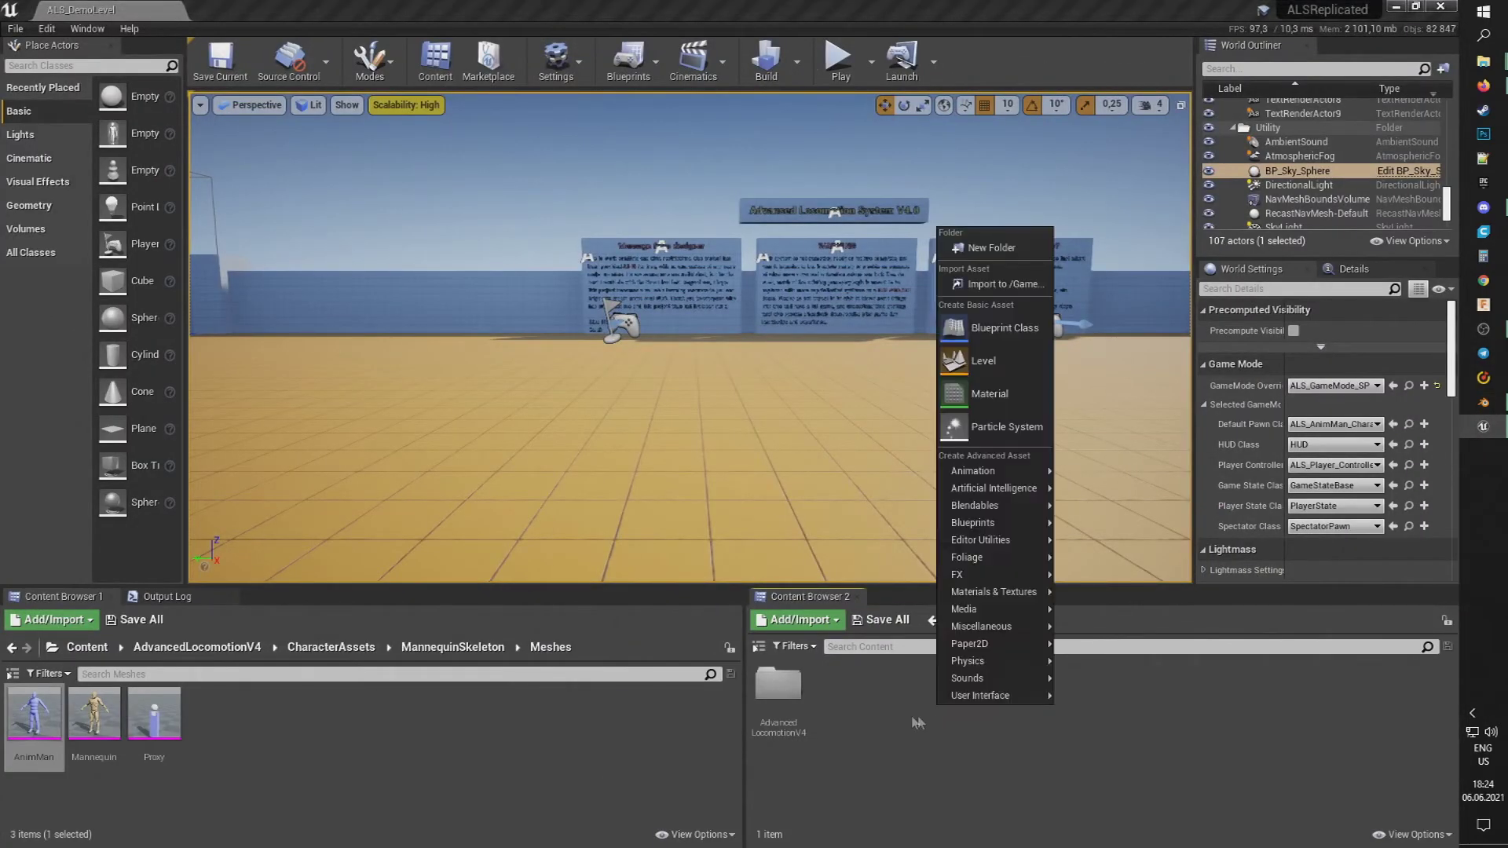
pyautogui.click(989, 247)
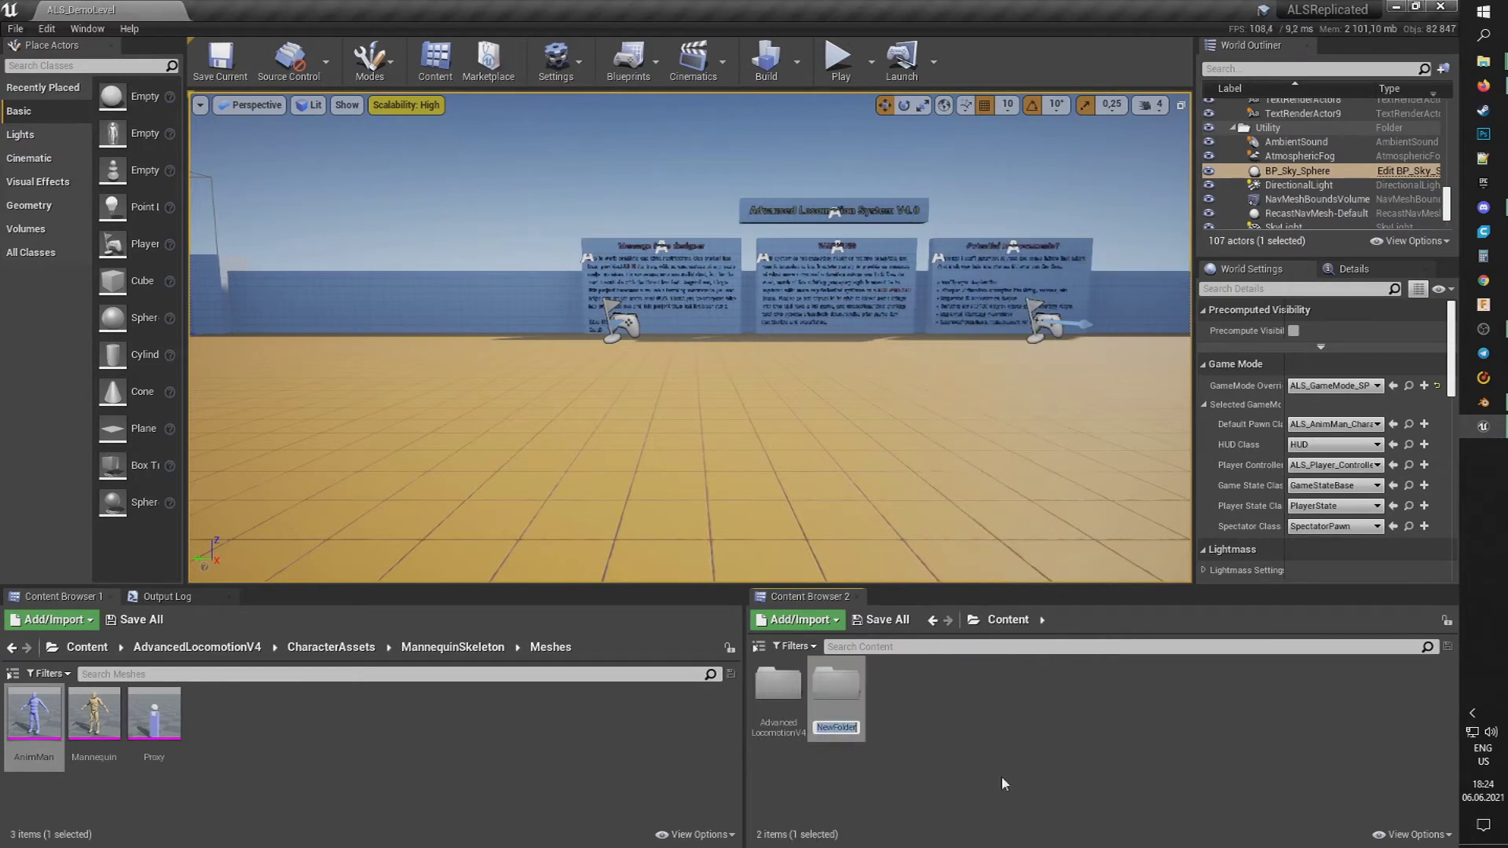
pyautogui.write('Cloth')
pyautogui.press('Return')
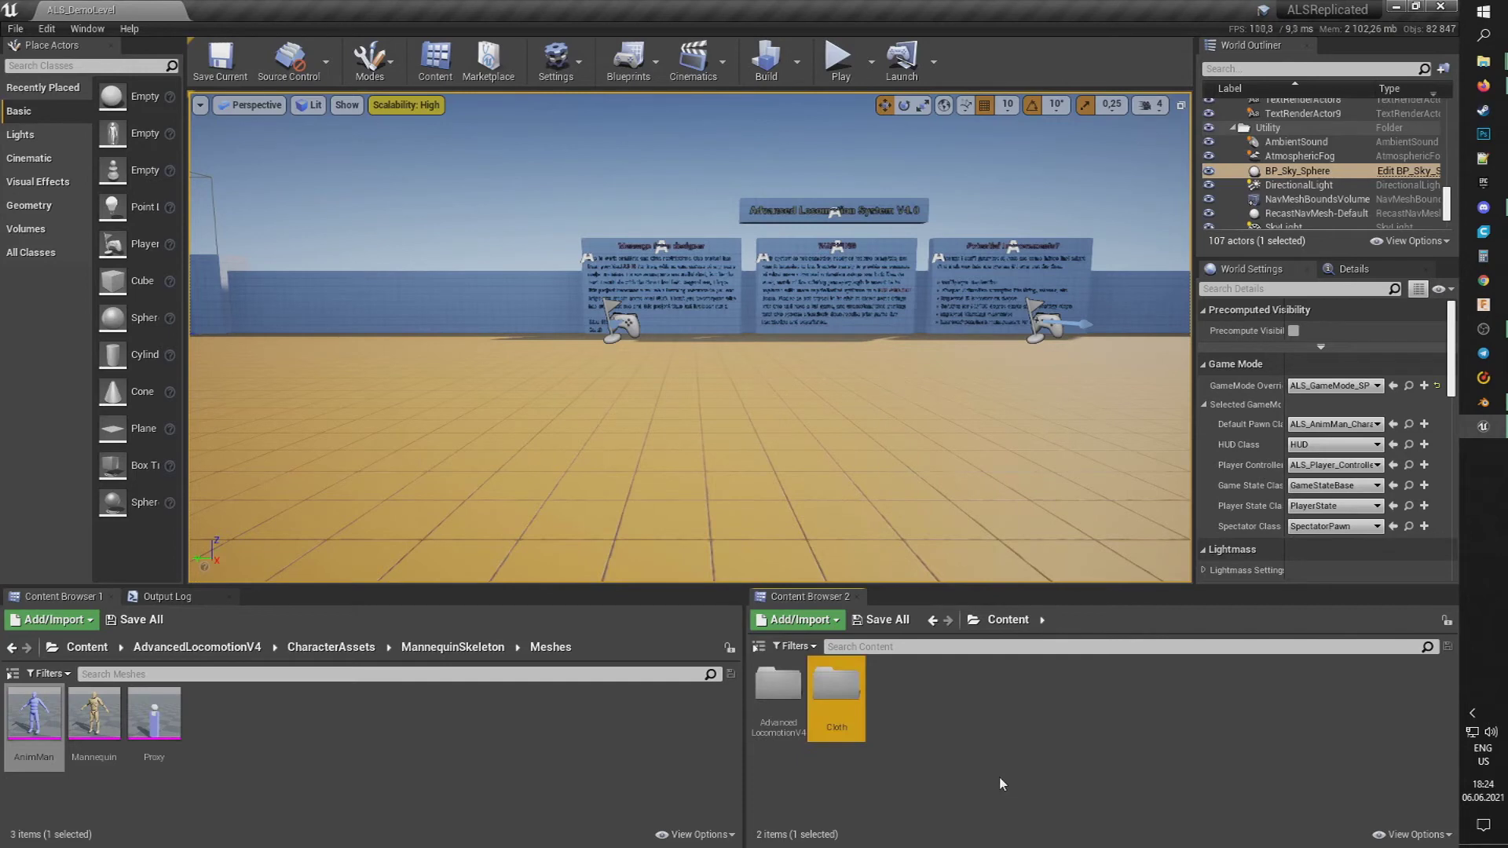
pyautogui.press('Return')
# - Choose AnimMan_Helmet, AnimMan_Mask and AnimMan_Vest as the files for import into the Cloth folder
pyautogui.rightClick(897, 732)
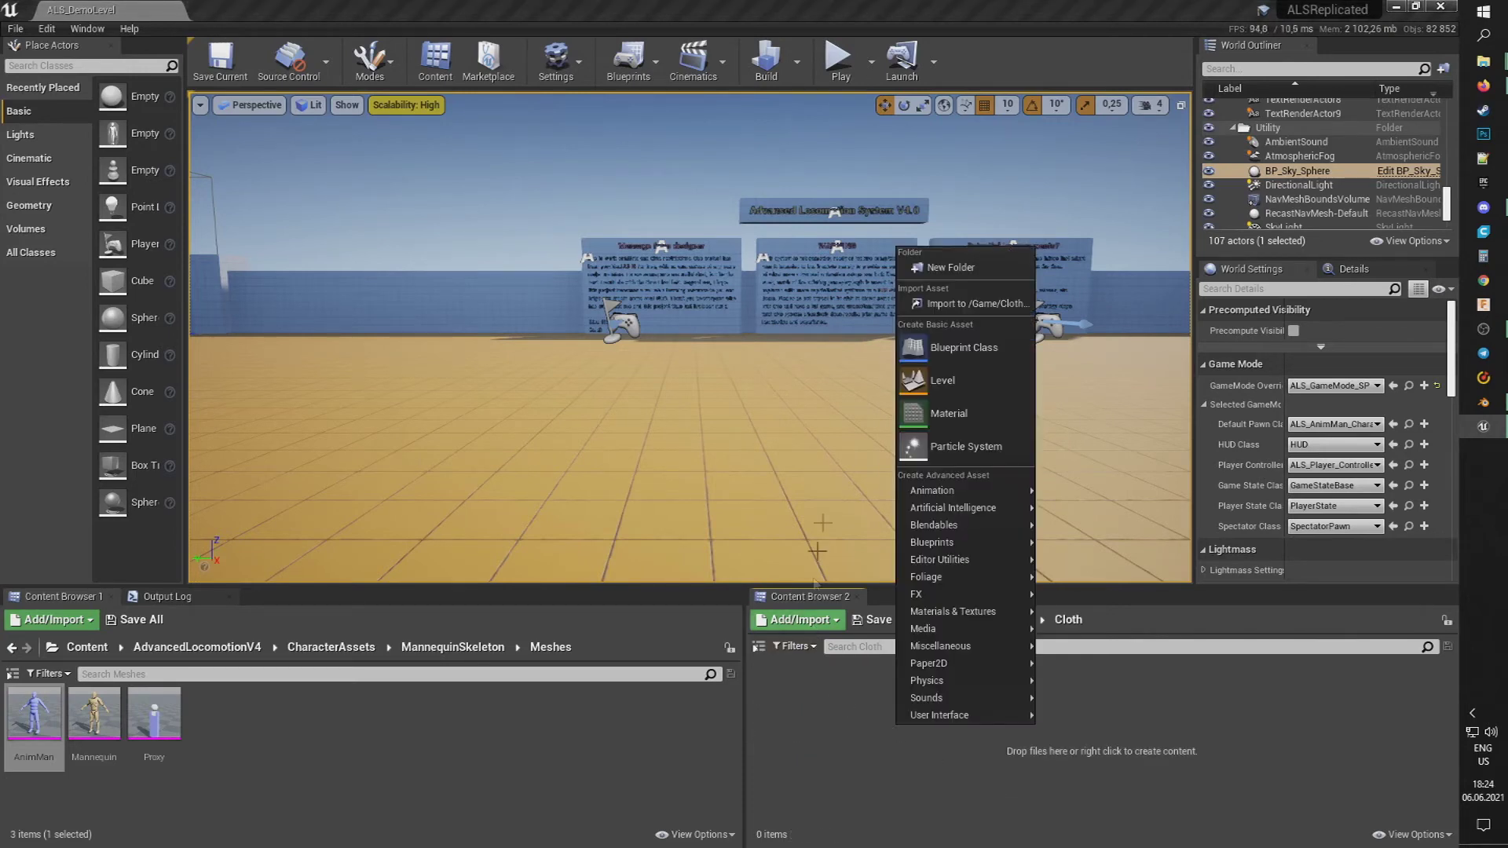
pyautogui.click(942, 305)
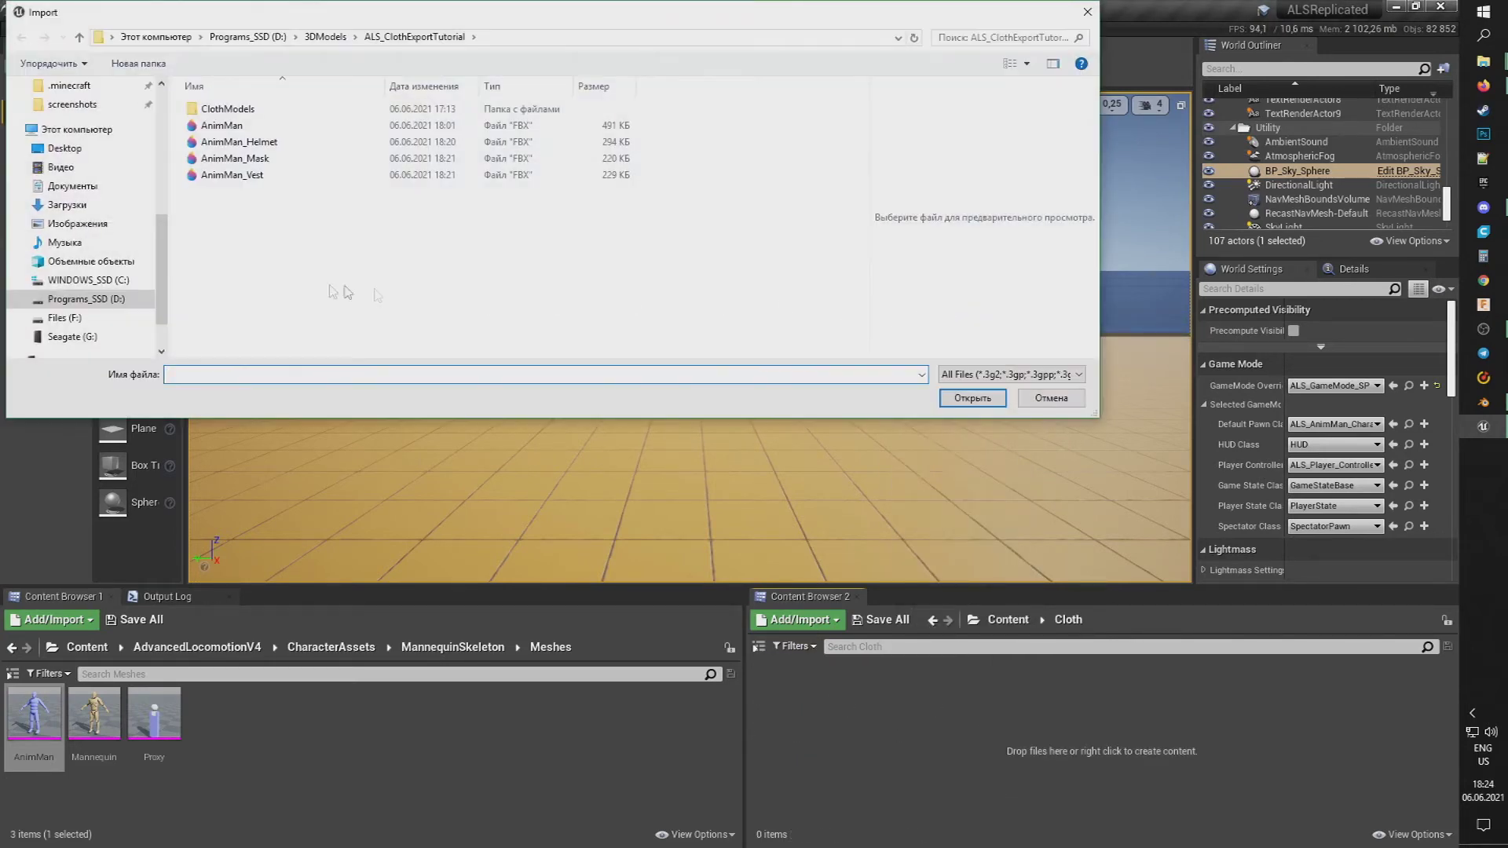
pyautogui.click(240, 142)
pyautogui.keyDown('shift'); pyautogui.click(232, 174); pyautogui.keyUp('shift')
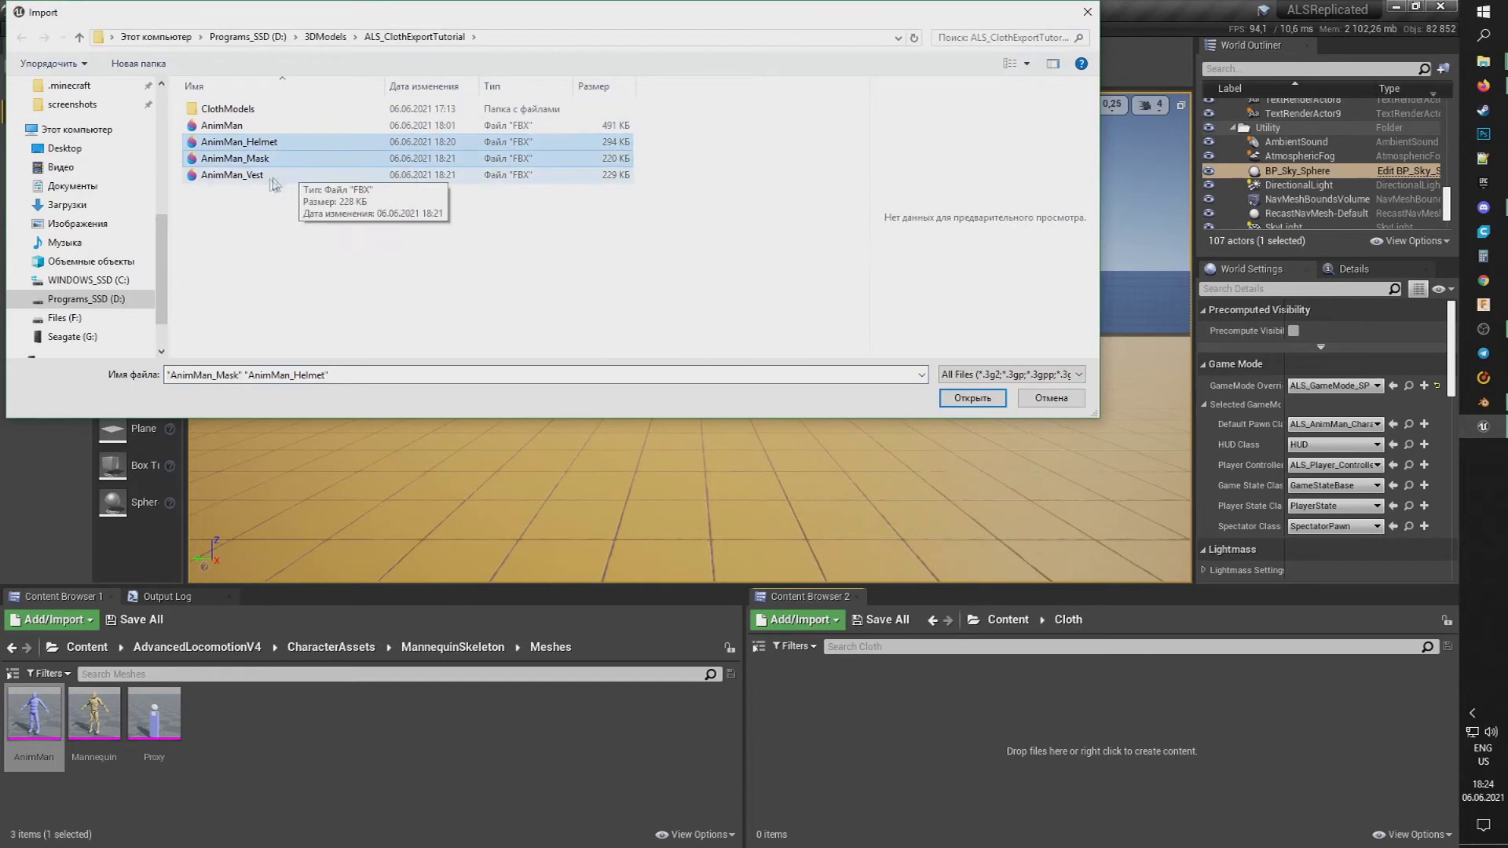
pyautogui.click(971, 398)
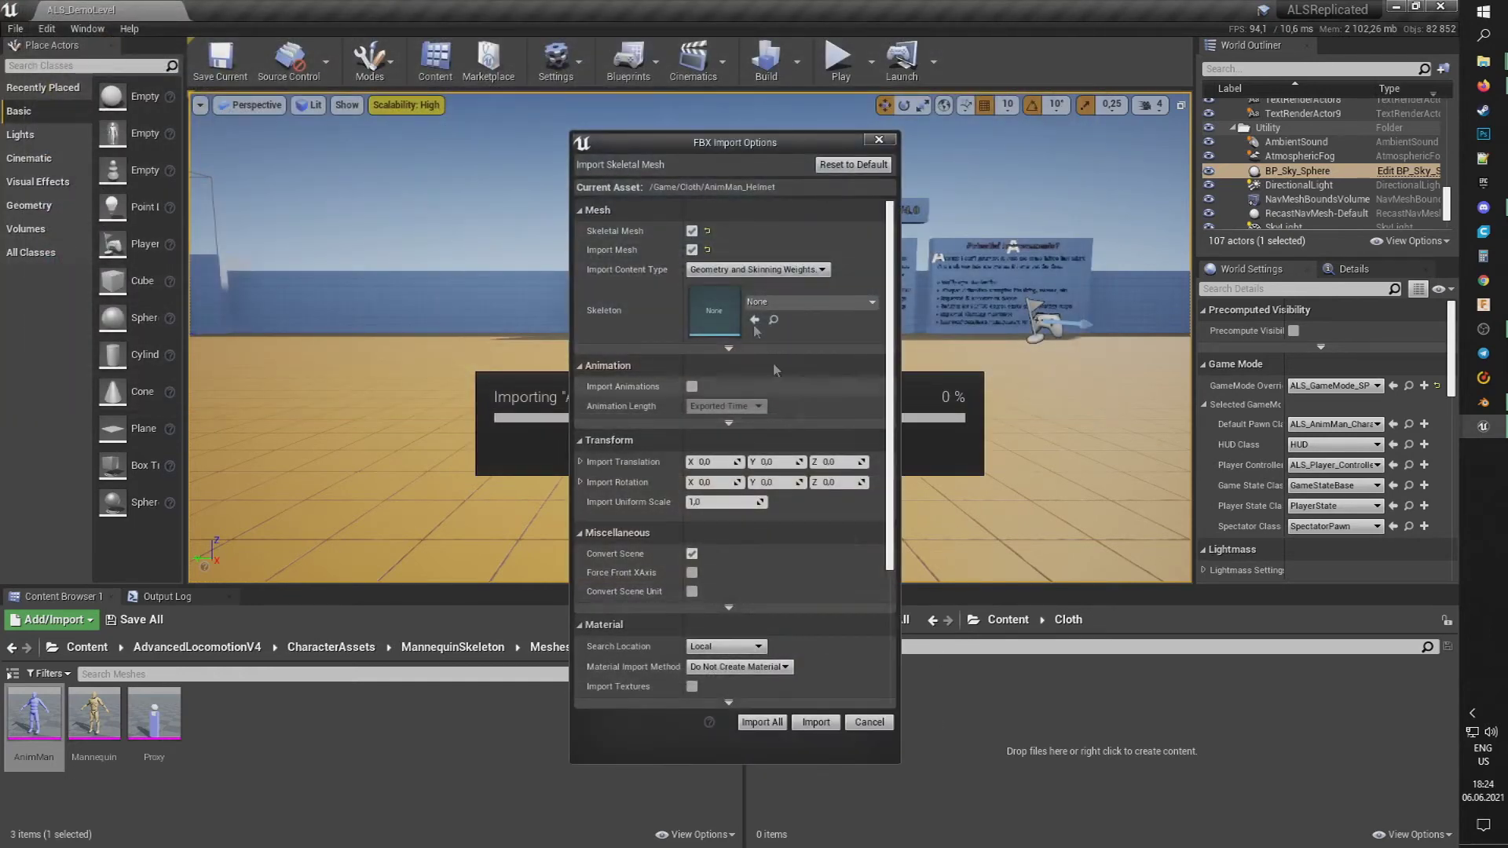
# - Import the meshes onto ALS_Mannequin_Skeleton with the material import method Do Not Create Material, and dismiss the message log
pyautogui.click(789, 302)
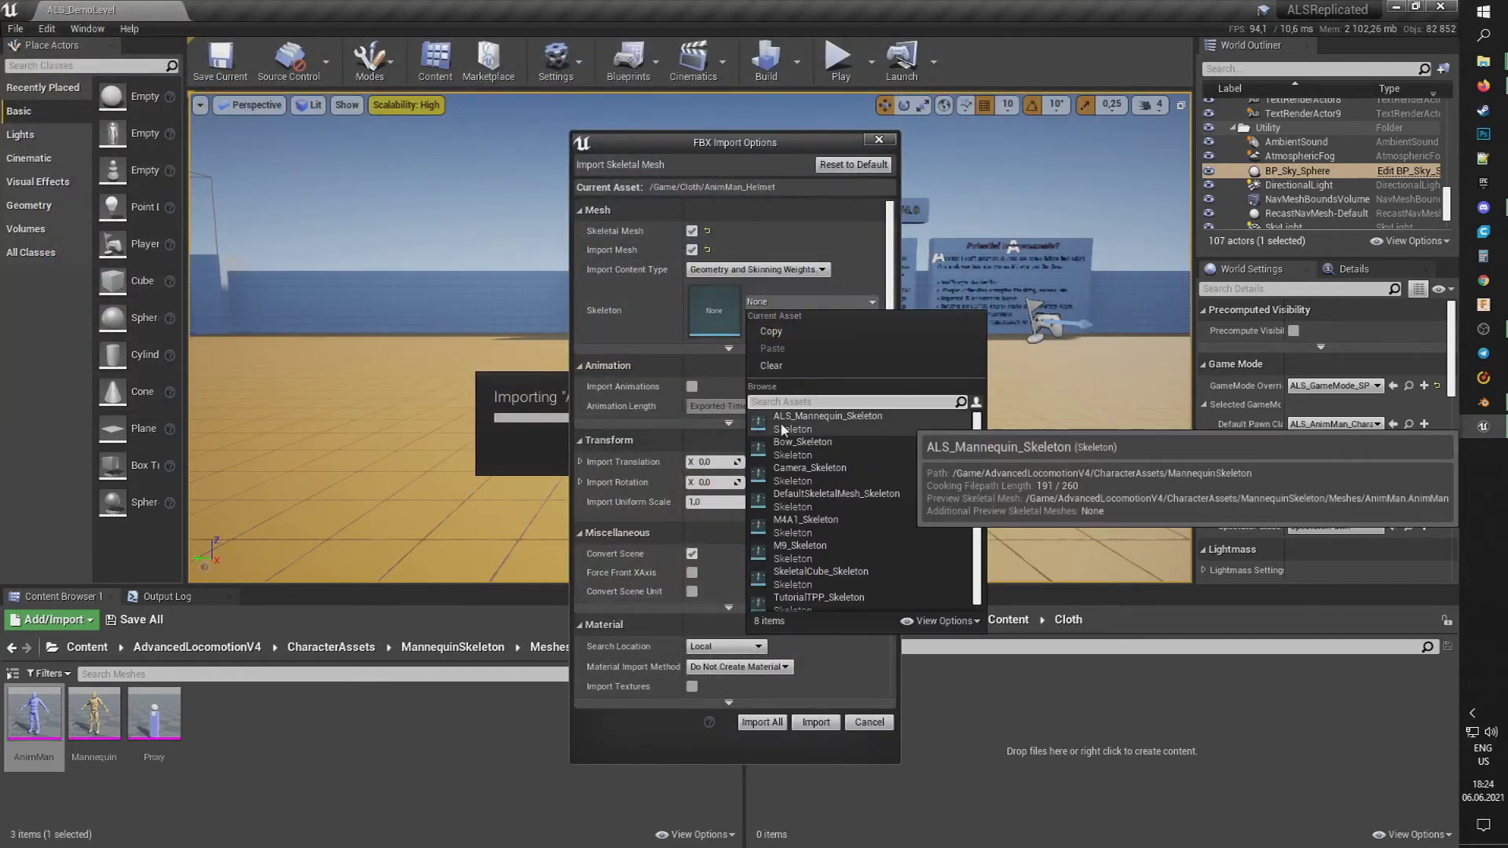
pyautogui.click(864, 422)
pyautogui.scroll(-4, 832, 403)
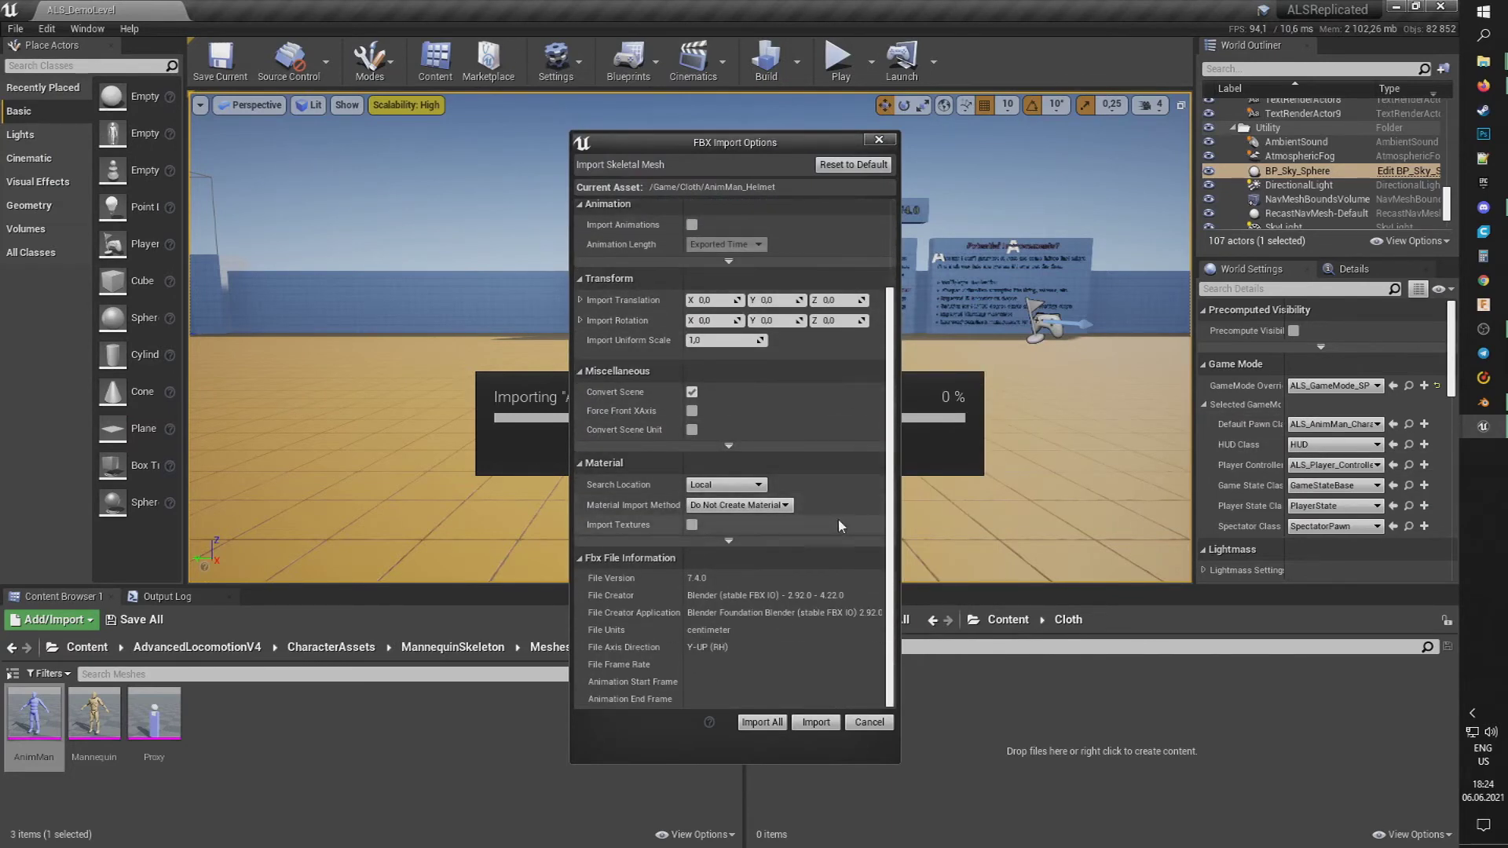
pyautogui.click(719, 505)
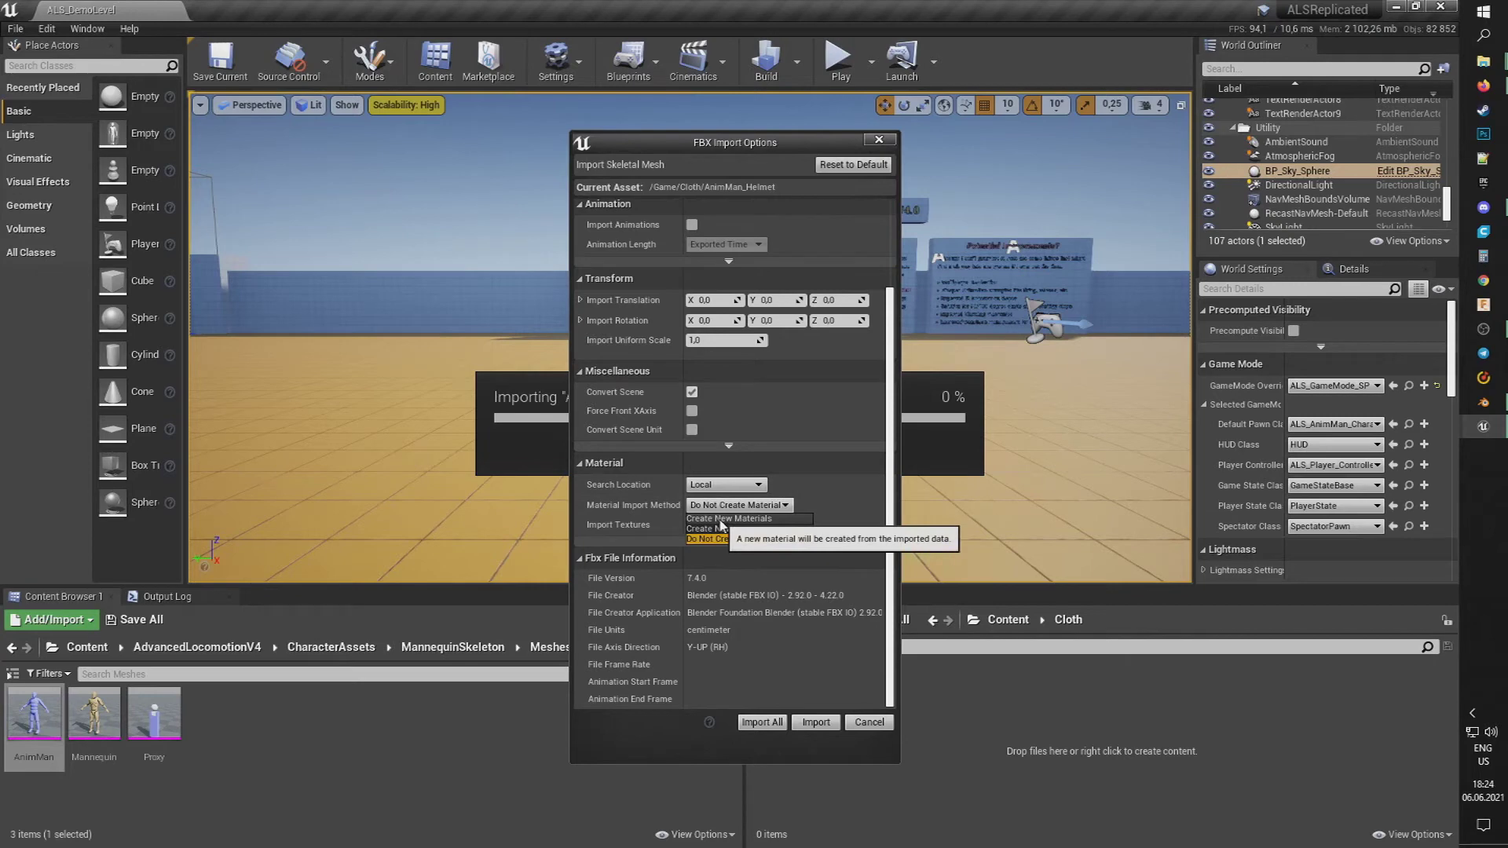
pyautogui.click(782, 540)
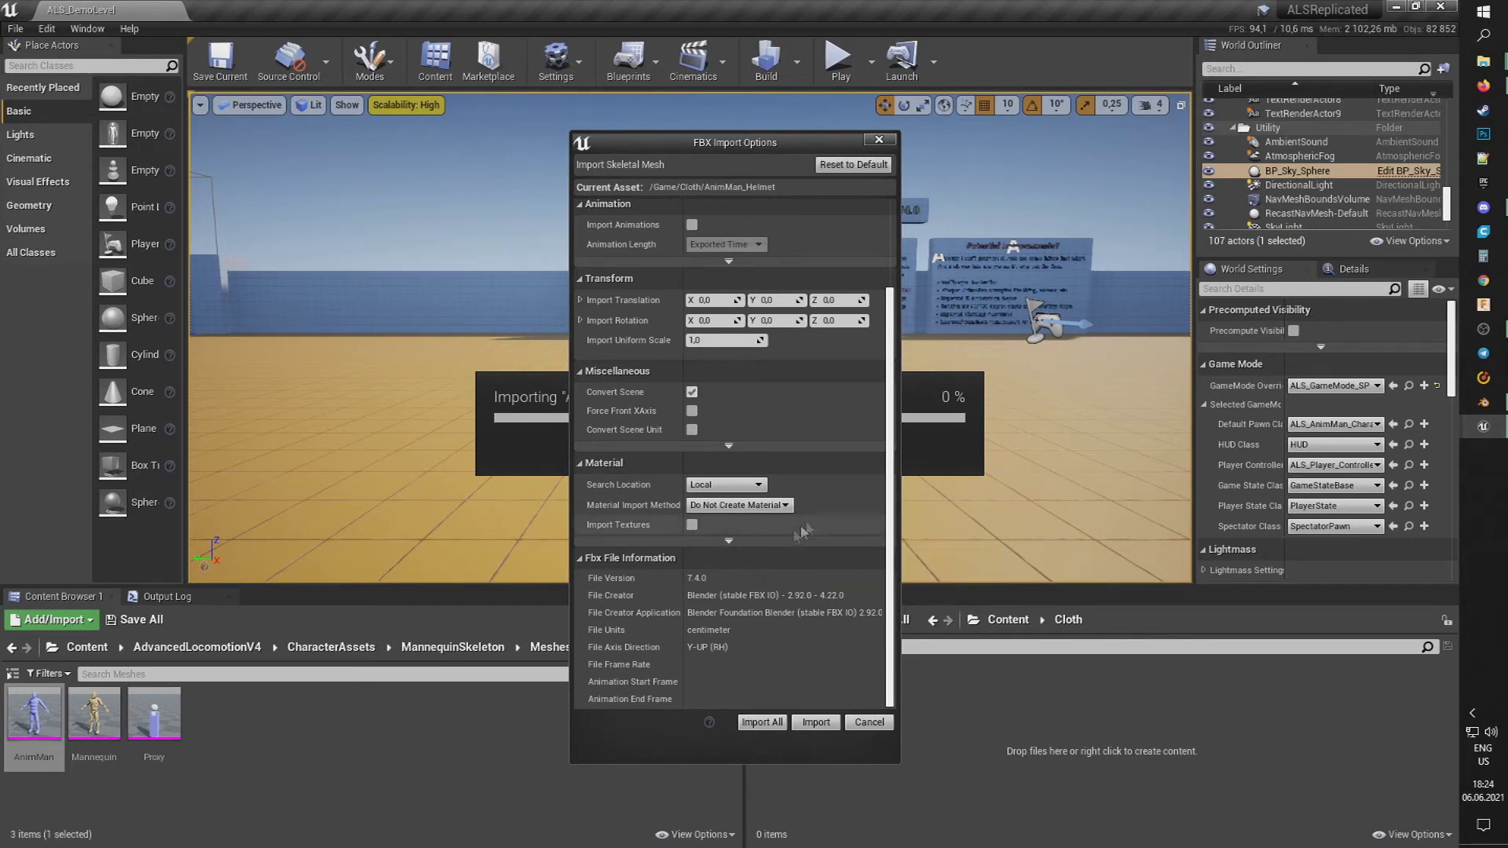
pyautogui.click(817, 723)
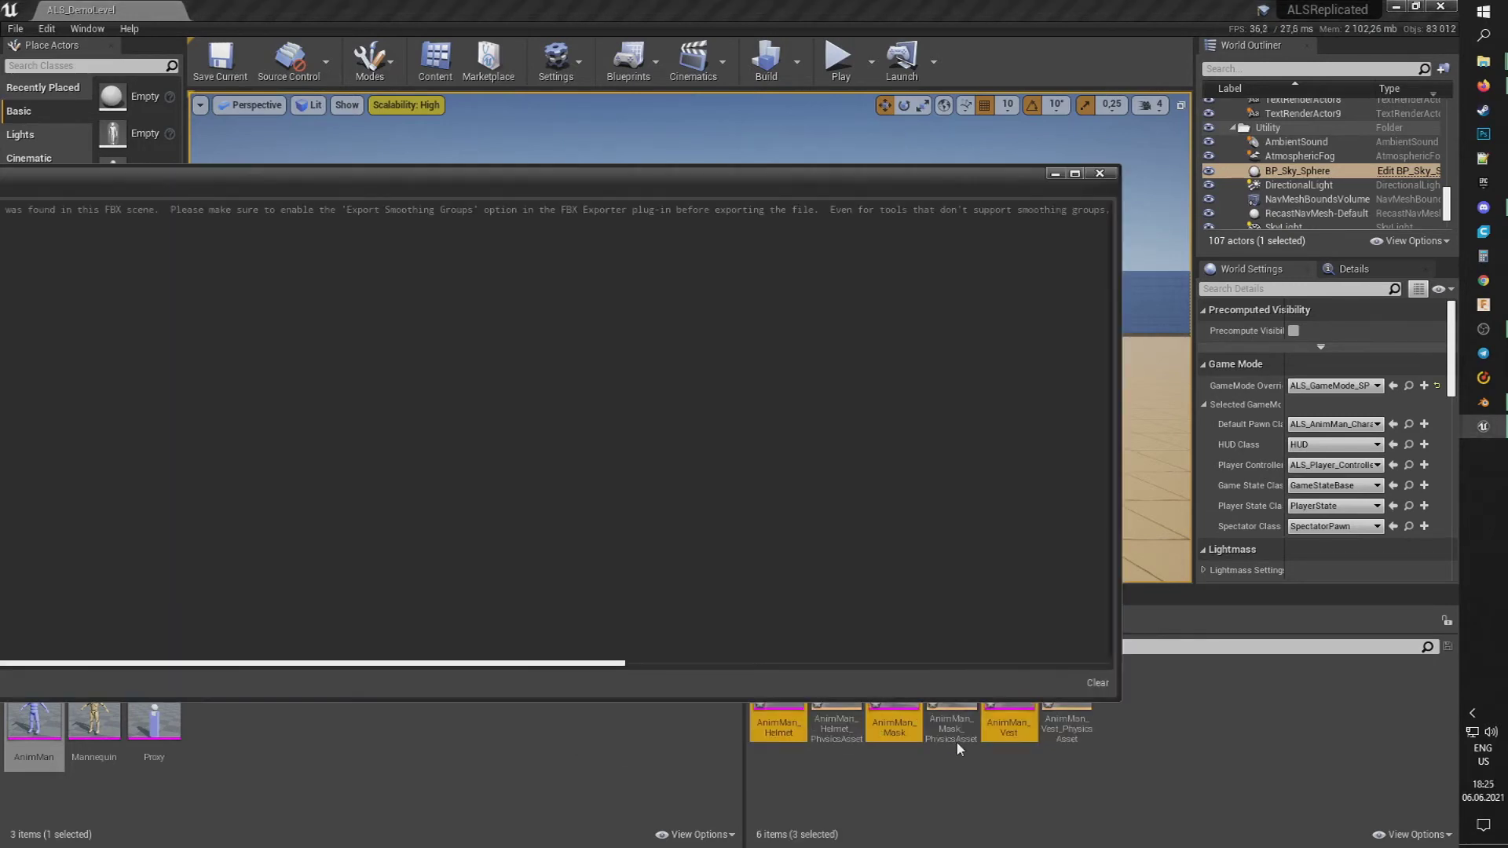
pyautogui.click(1098, 173)
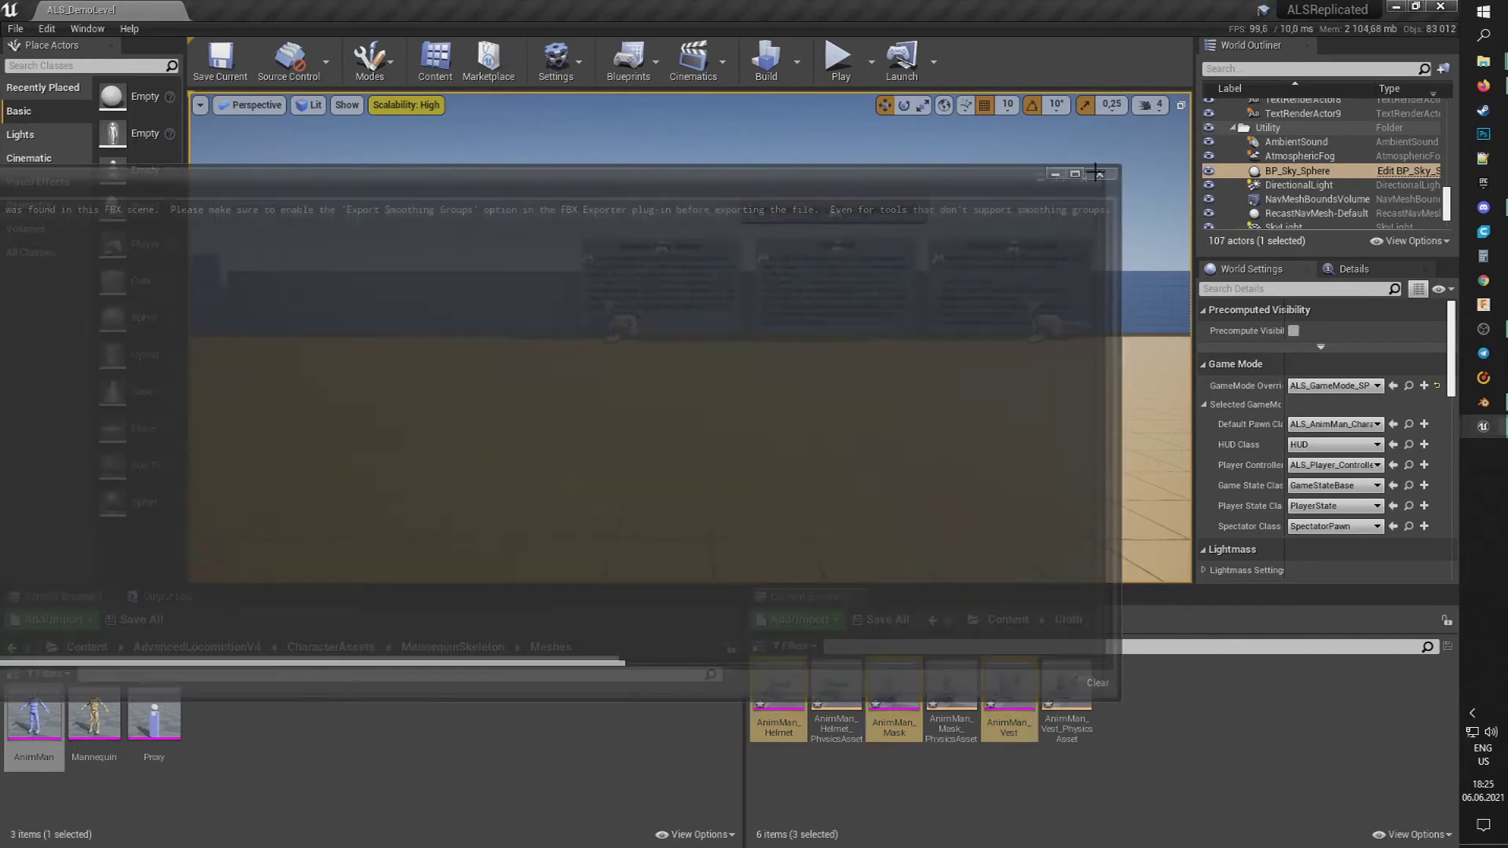
# - Assign the C4DMaster material to the AnimMan_Helmet mesh, save it and close its editor
pyautogui.click(831, 760)
pyautogui.doubleClick(779, 687)
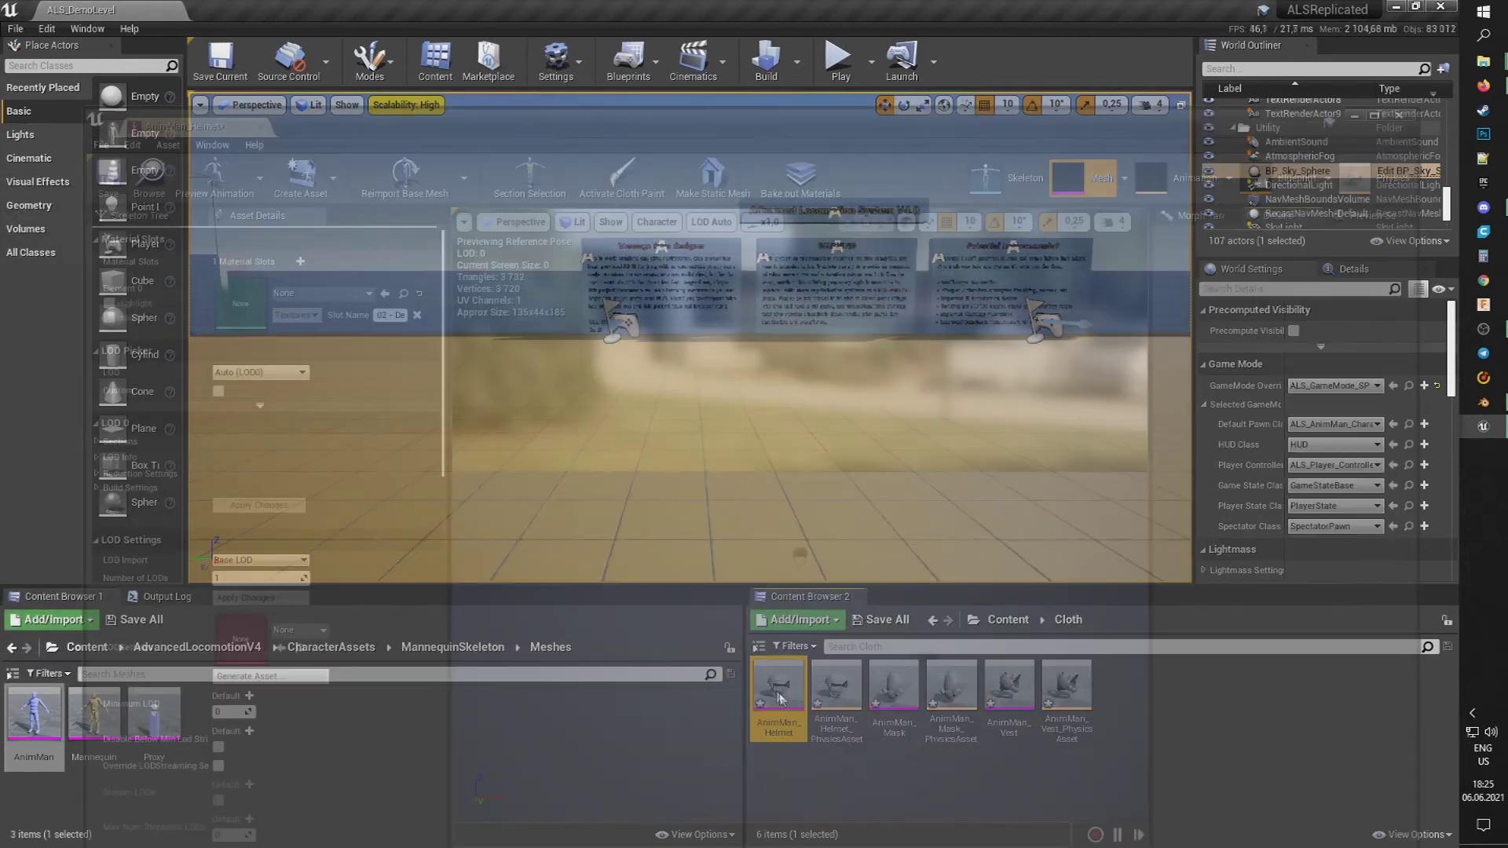
pyautogui.click(306, 314)
pyautogui.write('01')
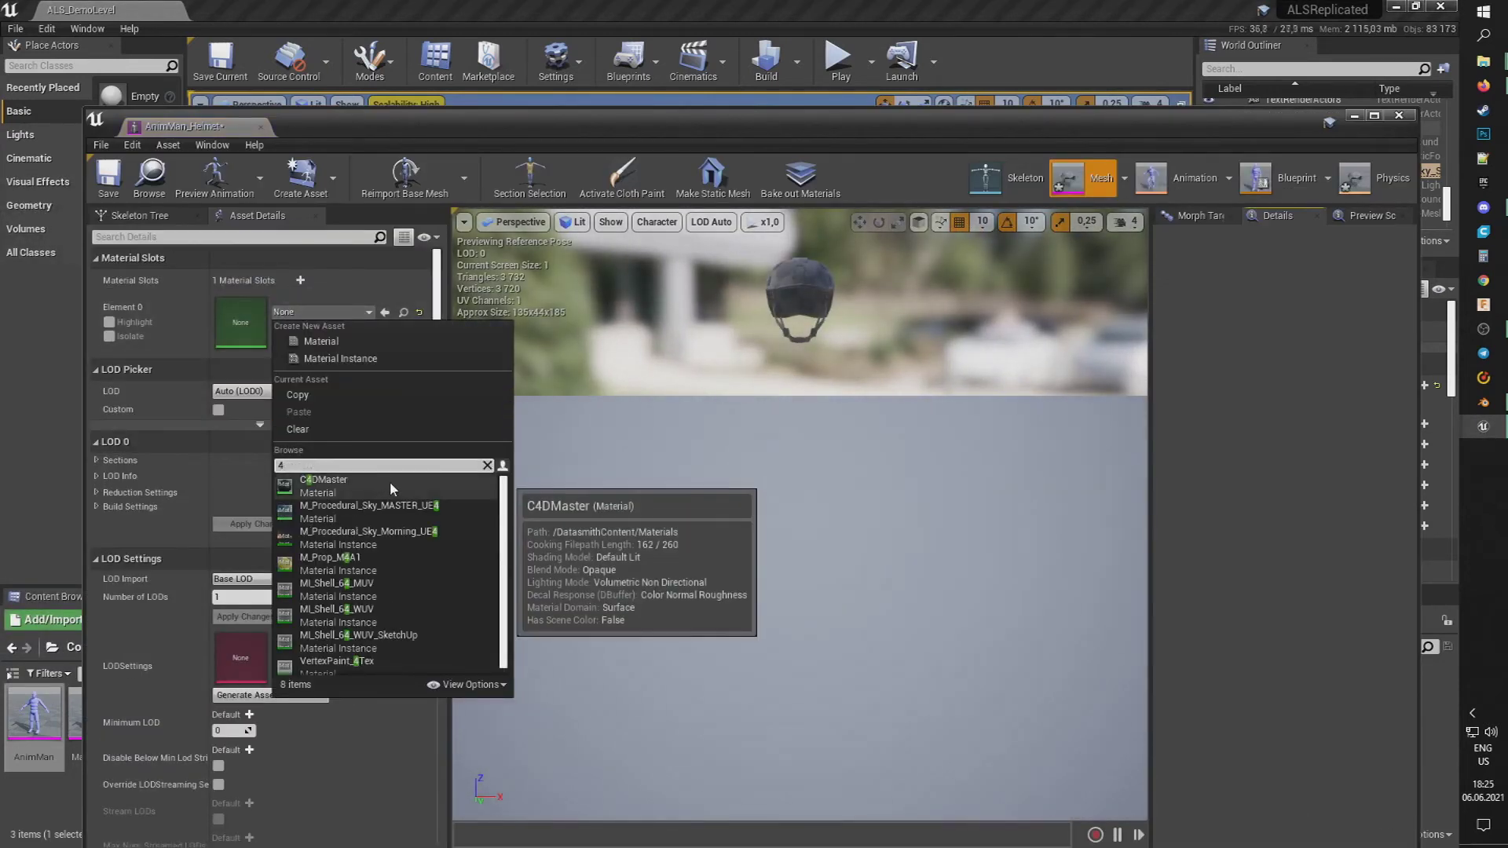
pyautogui.click(389, 480)
pyautogui.hotkey('ctrl', 's')
pyautogui.click(1398, 115)
# - Open the AnimMan_Mask mesh, isolate Element 1 to identify it, and assign the Glass material to that slot
pyautogui.doubleClick(893, 690)
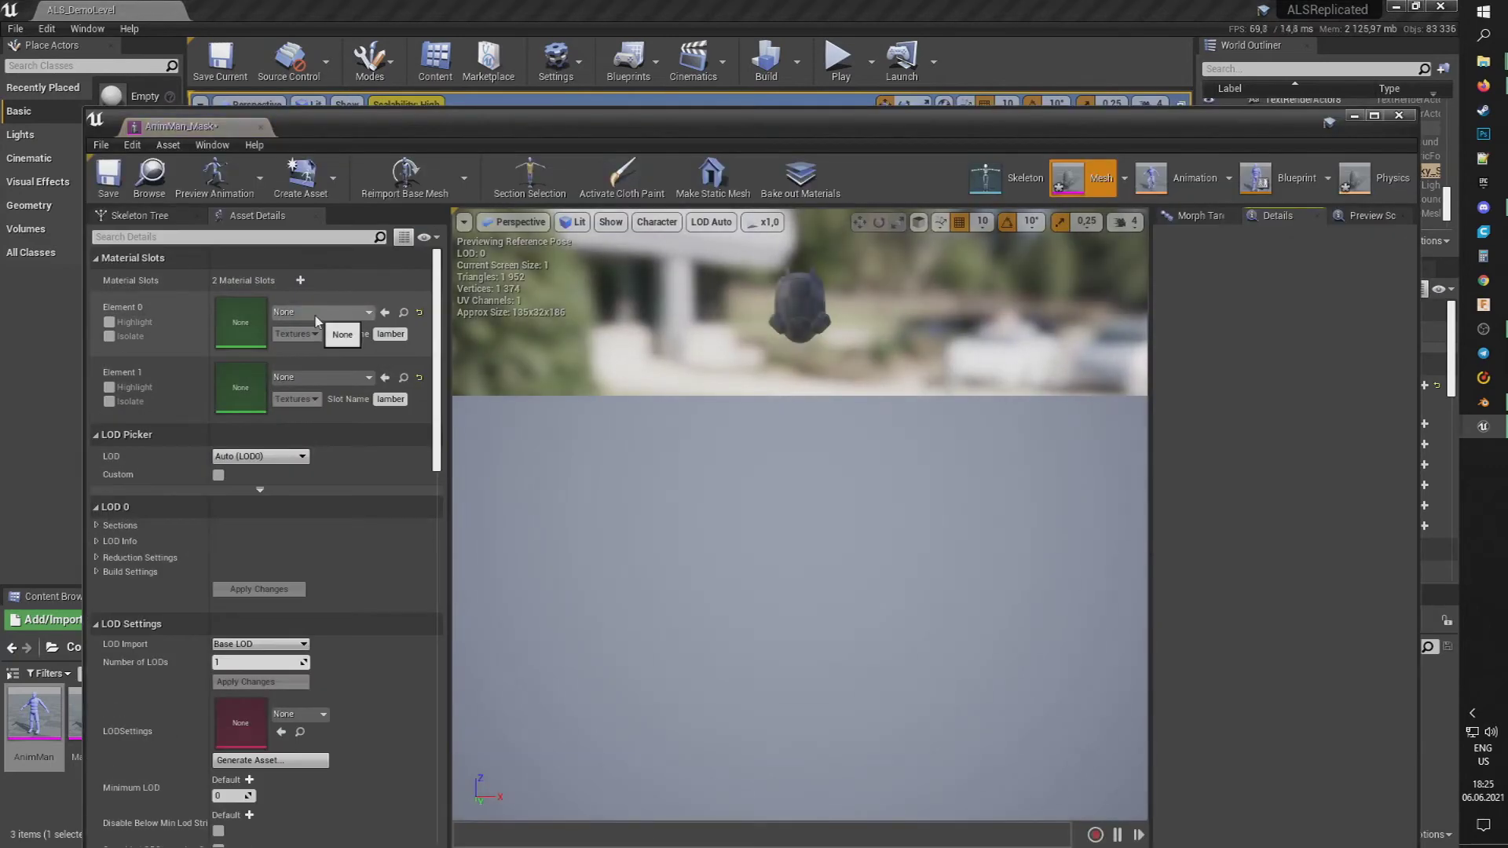
pyautogui.click(109, 401)
pyautogui.click(287, 379)
pyautogui.write('gl')
pyautogui.click(312, 570)
pyautogui.click(109, 401)
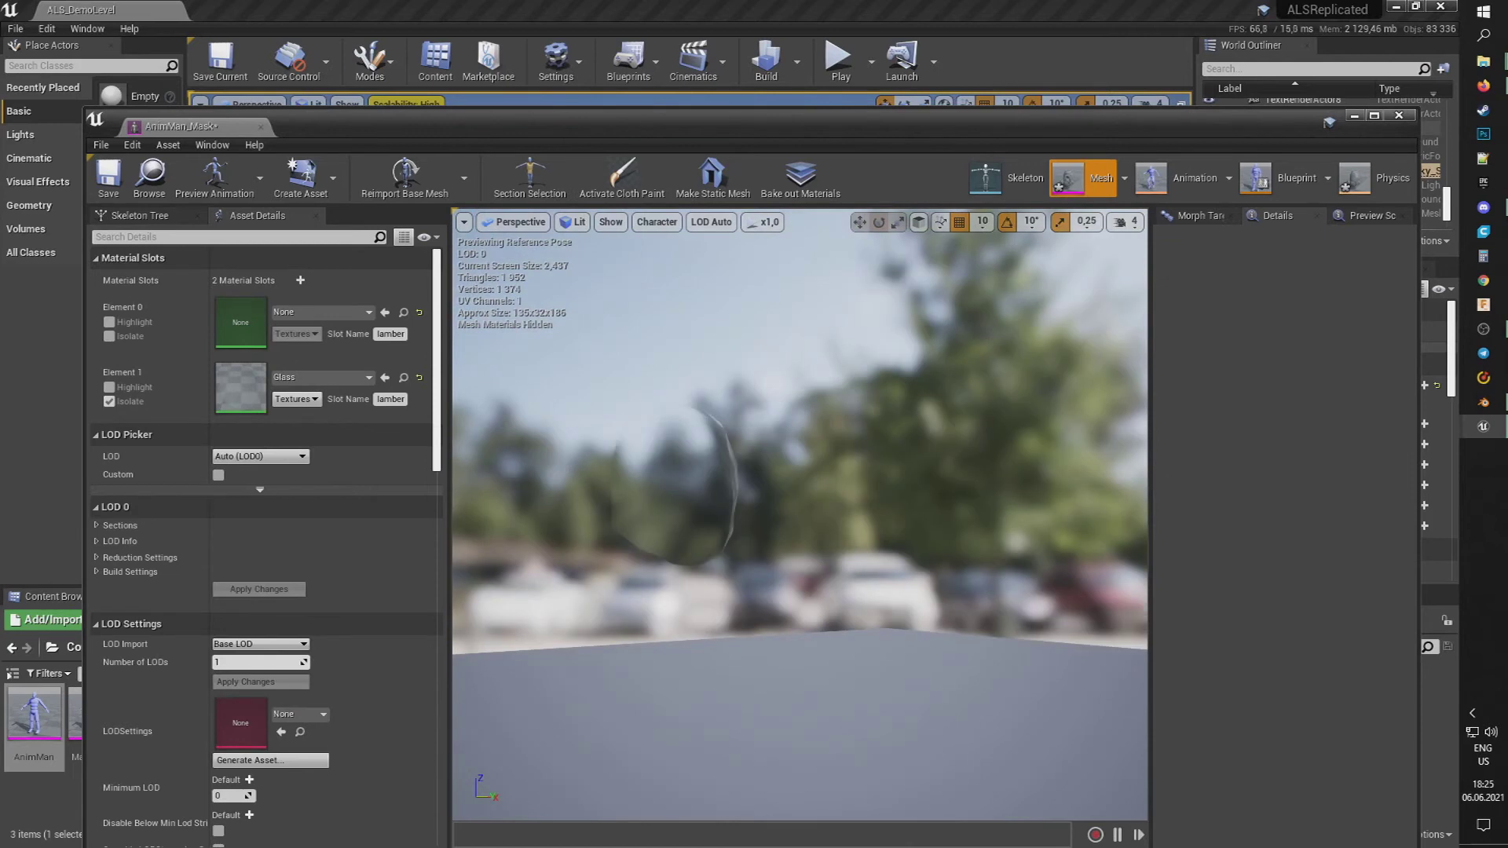
# - Try M_Prop_M4A1 on the mask's Element 0 and replace it with another material from the asset list
pyautogui.click(314, 312)
pyautogui.click(354, 572)
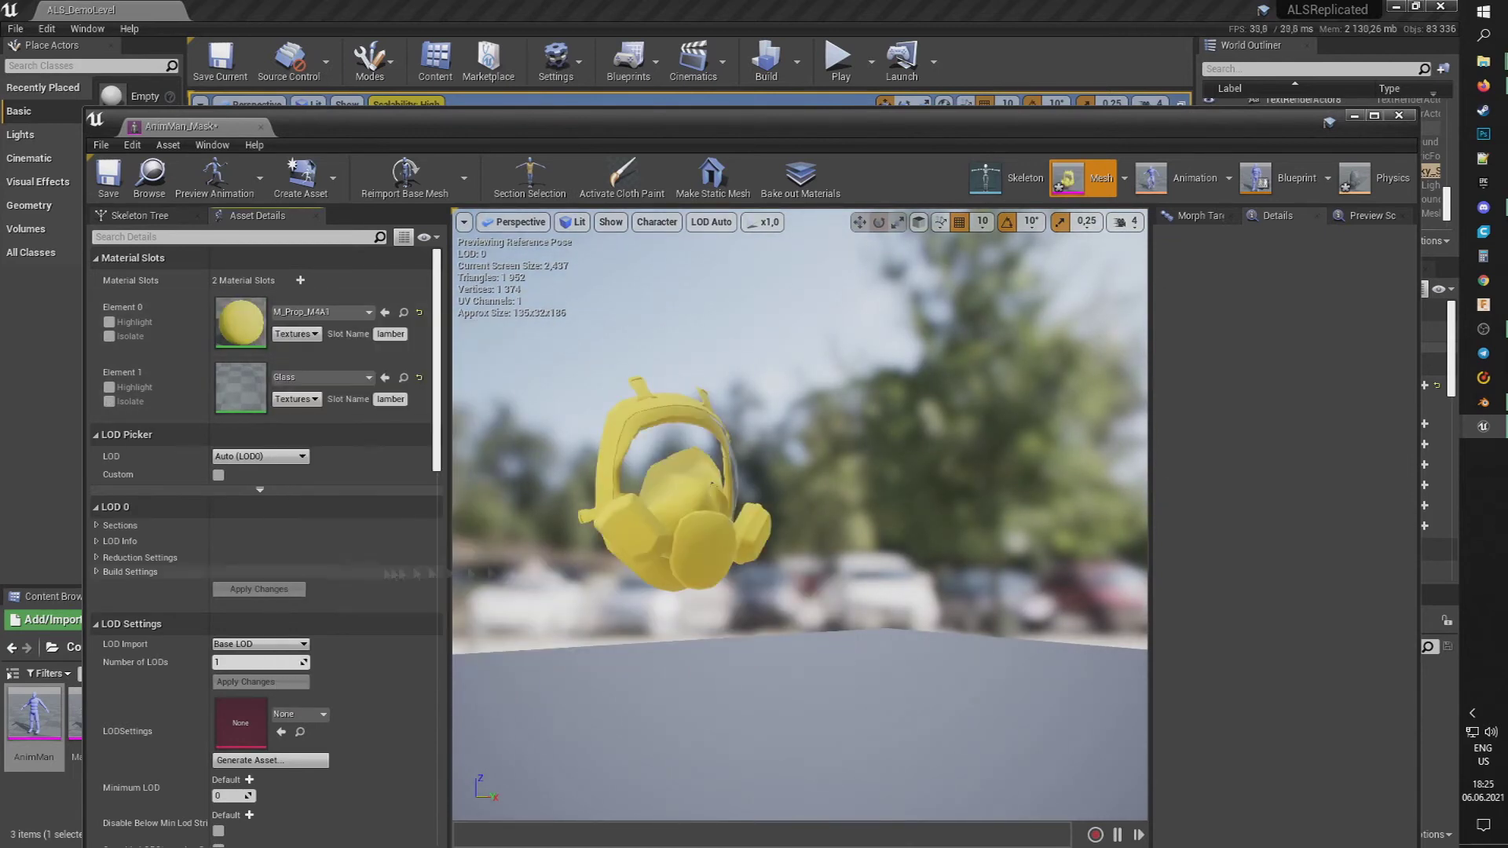
pyautogui.click(314, 312)
pyautogui.scroll(6, 350, 613)
pyautogui.scroll(-7, 349, 634)
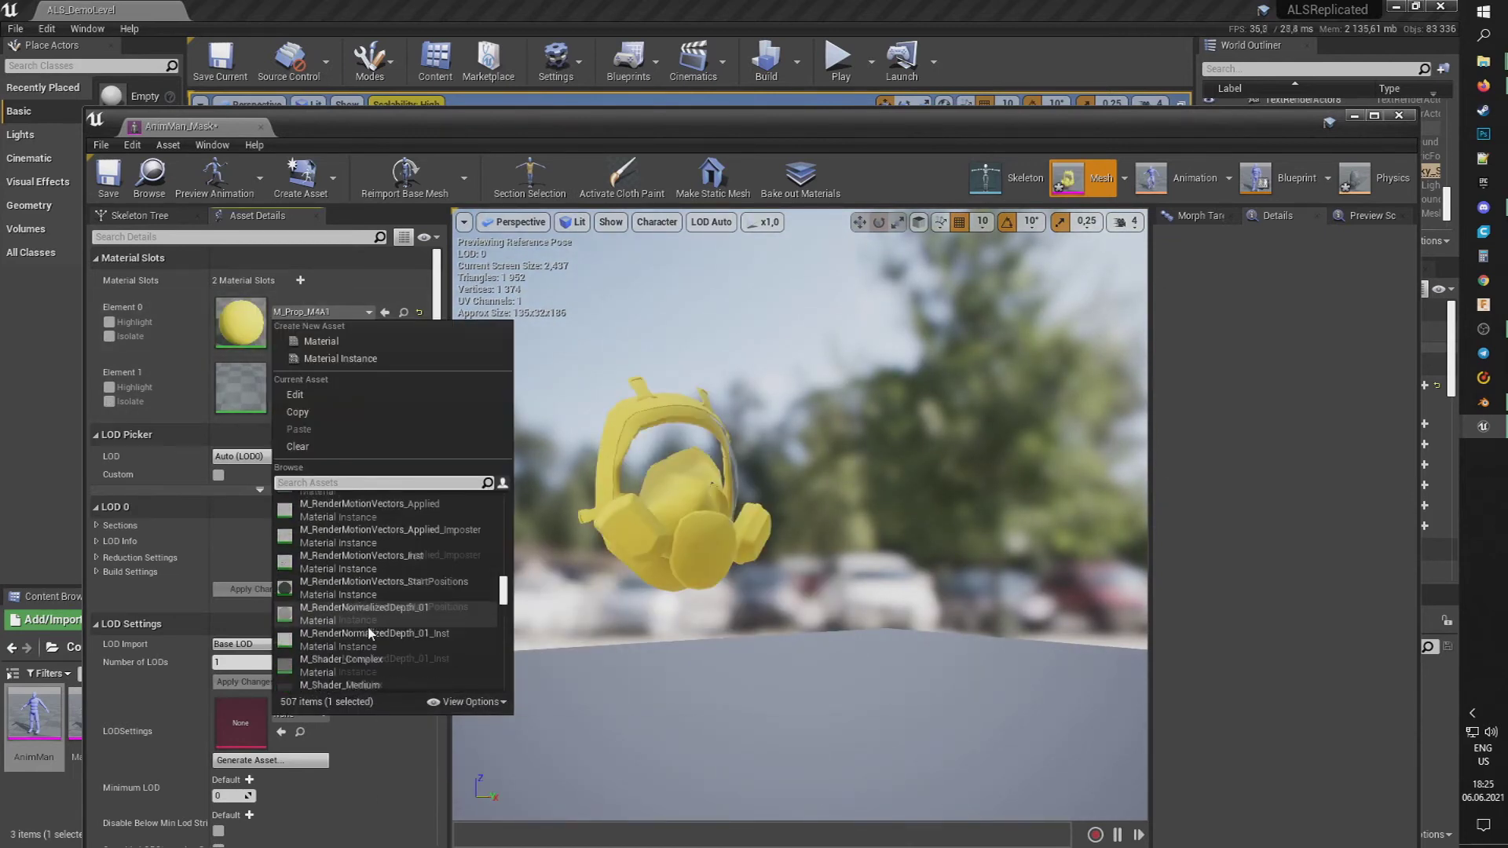
pyautogui.click(362, 525)
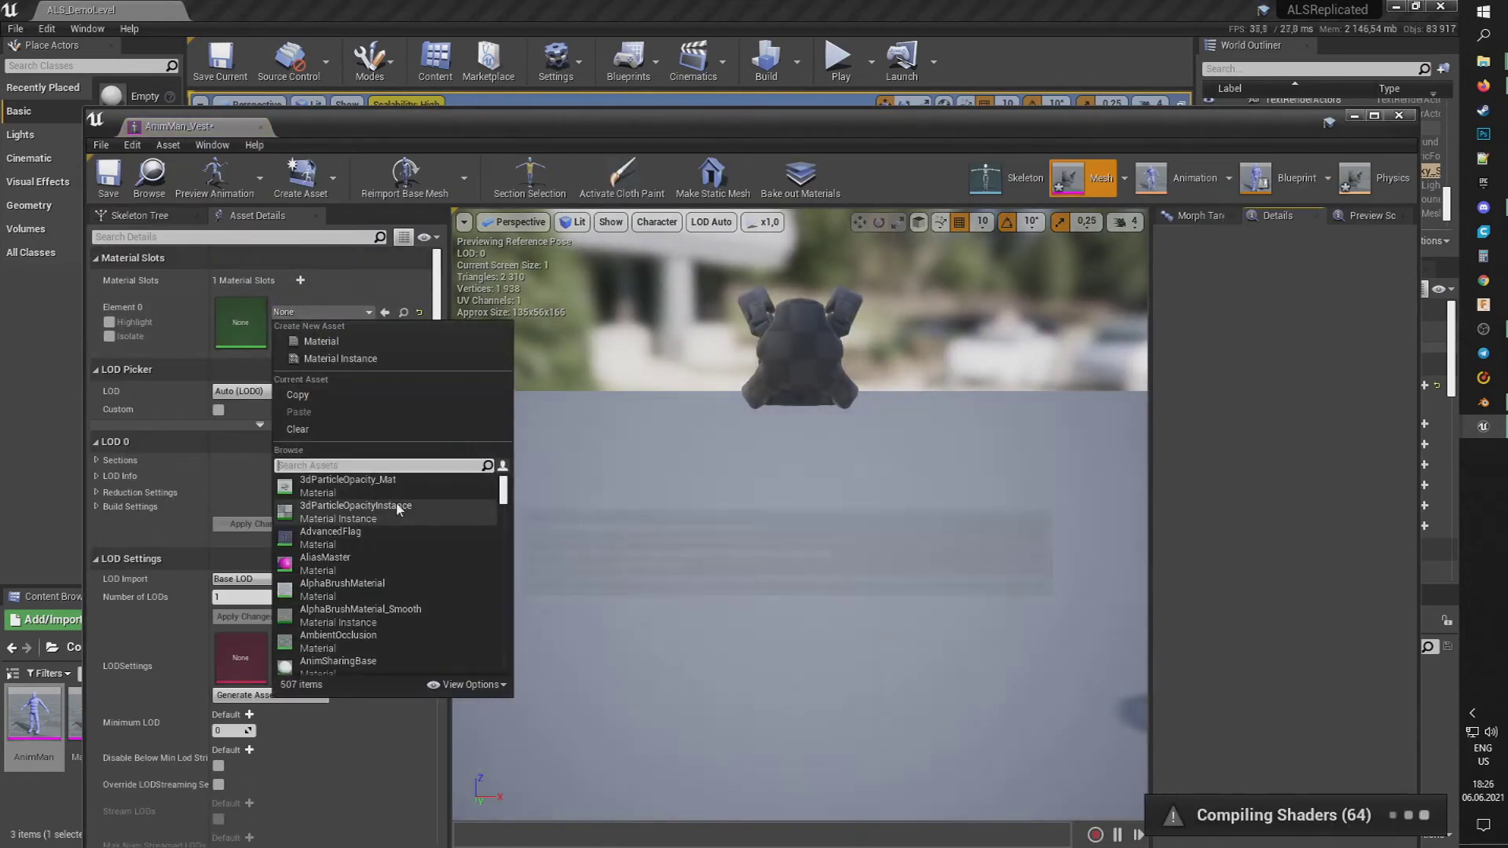
# - Assign the C4DMaster material to Element 0 of the AnimMan_Vest mesh
pyautogui.write('4')
pyautogui.click(361, 493)
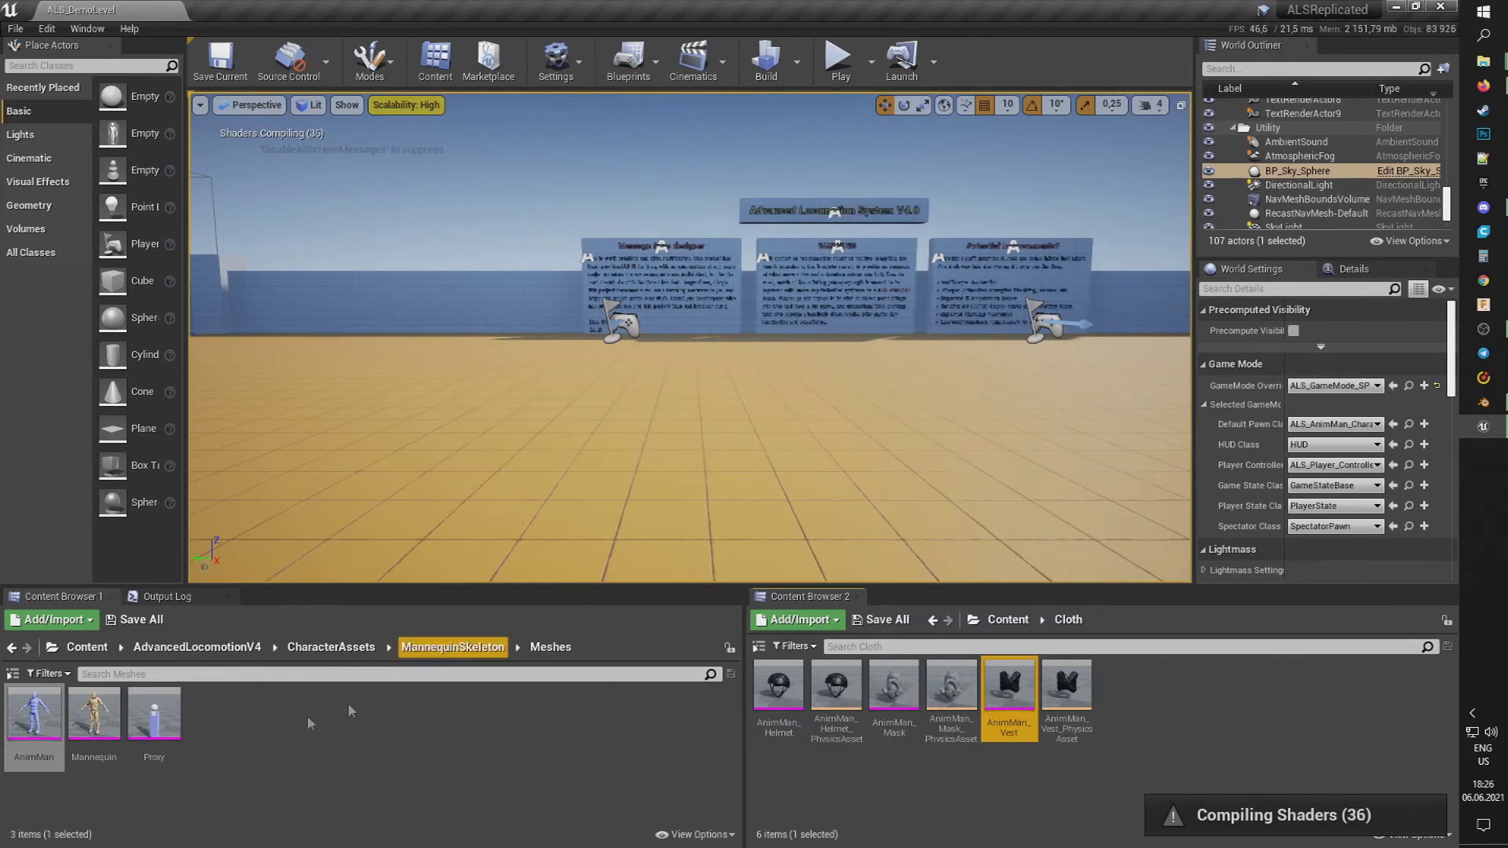
# - Open the ALS_AnimMan_CharacterBP blueprint from AdvancedLocomotionV4/Blueprints/CharacterLogic and show its construction script
pyautogui.click(1007, 619)
pyautogui.doubleClick(778, 685)
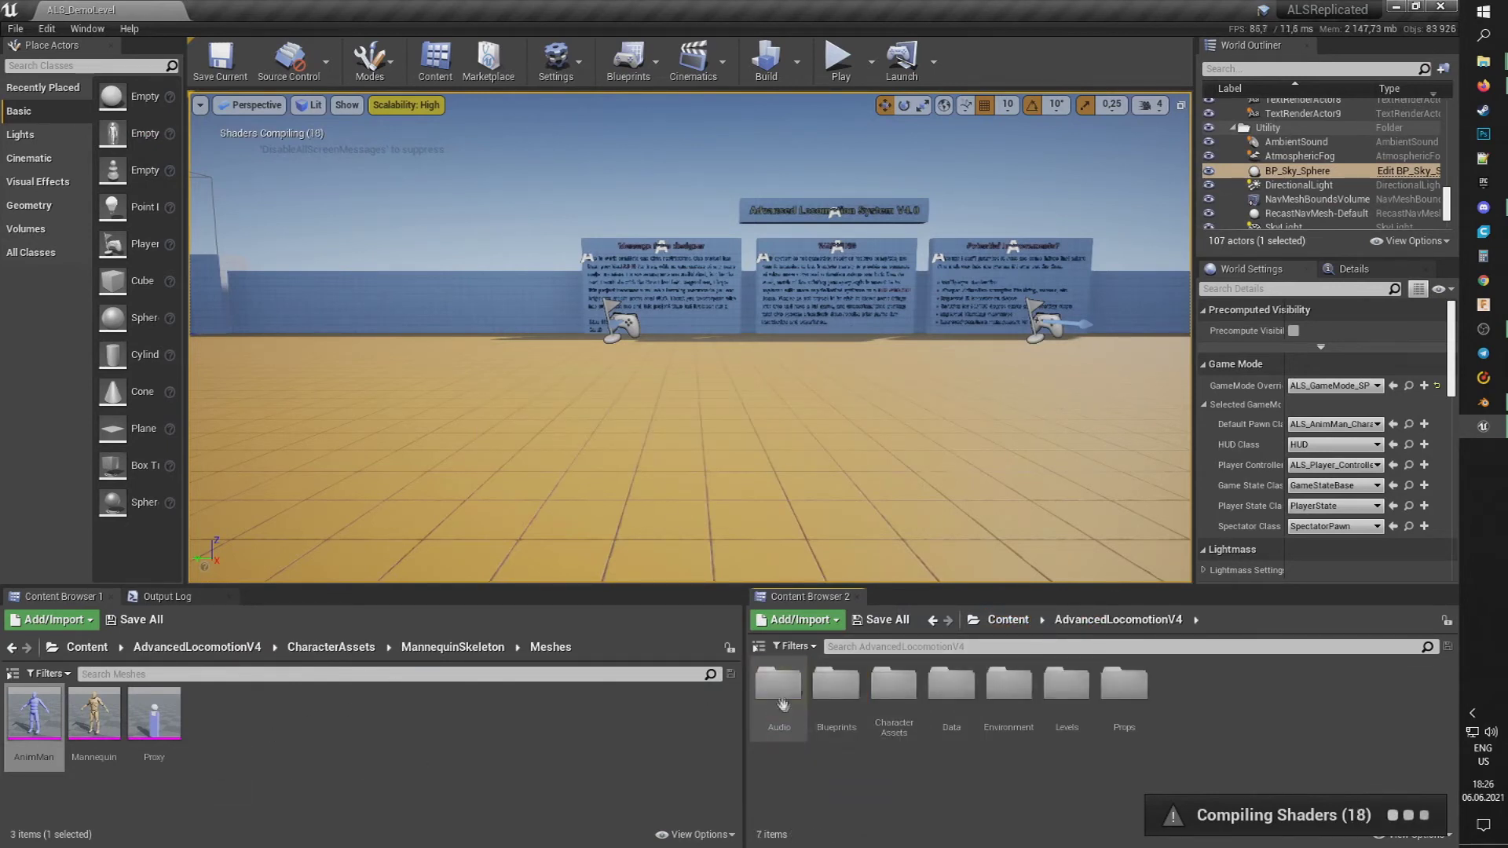
pyautogui.doubleClick(905, 698)
pyautogui.hotkey('alt', 'Left')
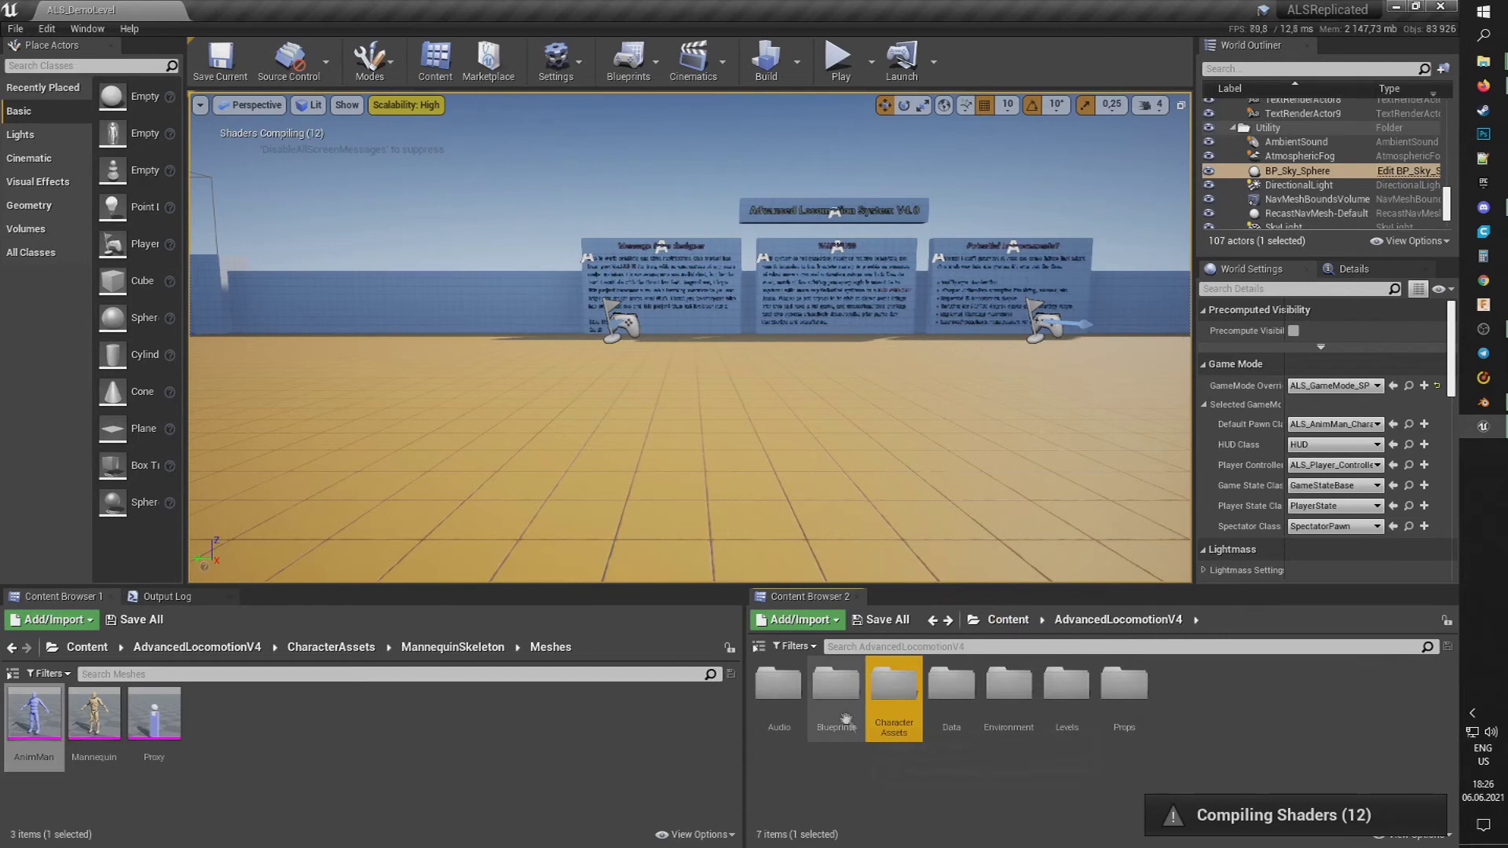
pyautogui.doubleClick(840, 710)
pyautogui.doubleClick(951, 691)
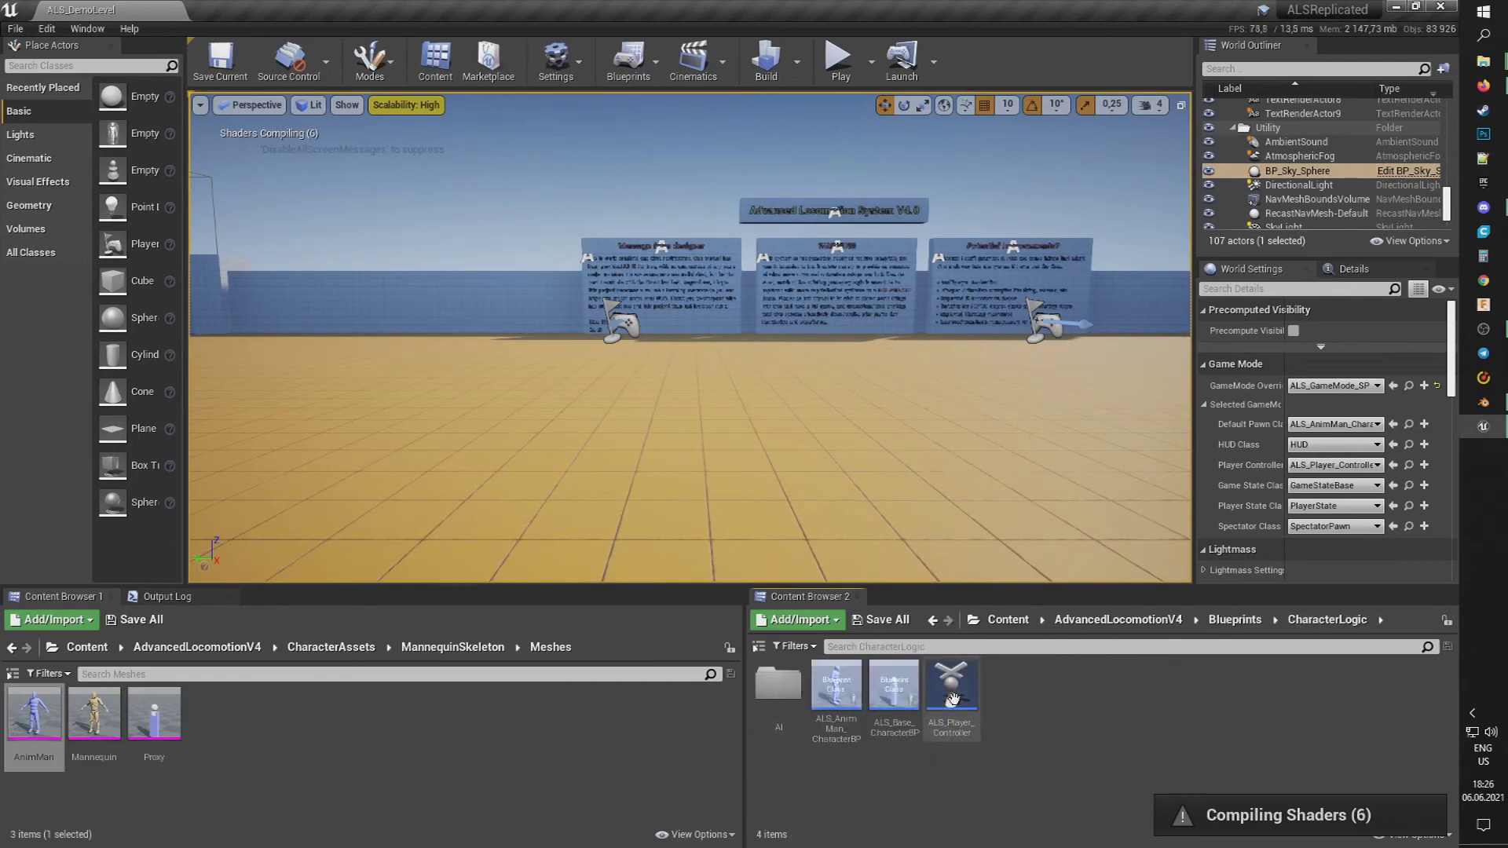
pyautogui.doubleClick(821, 705)
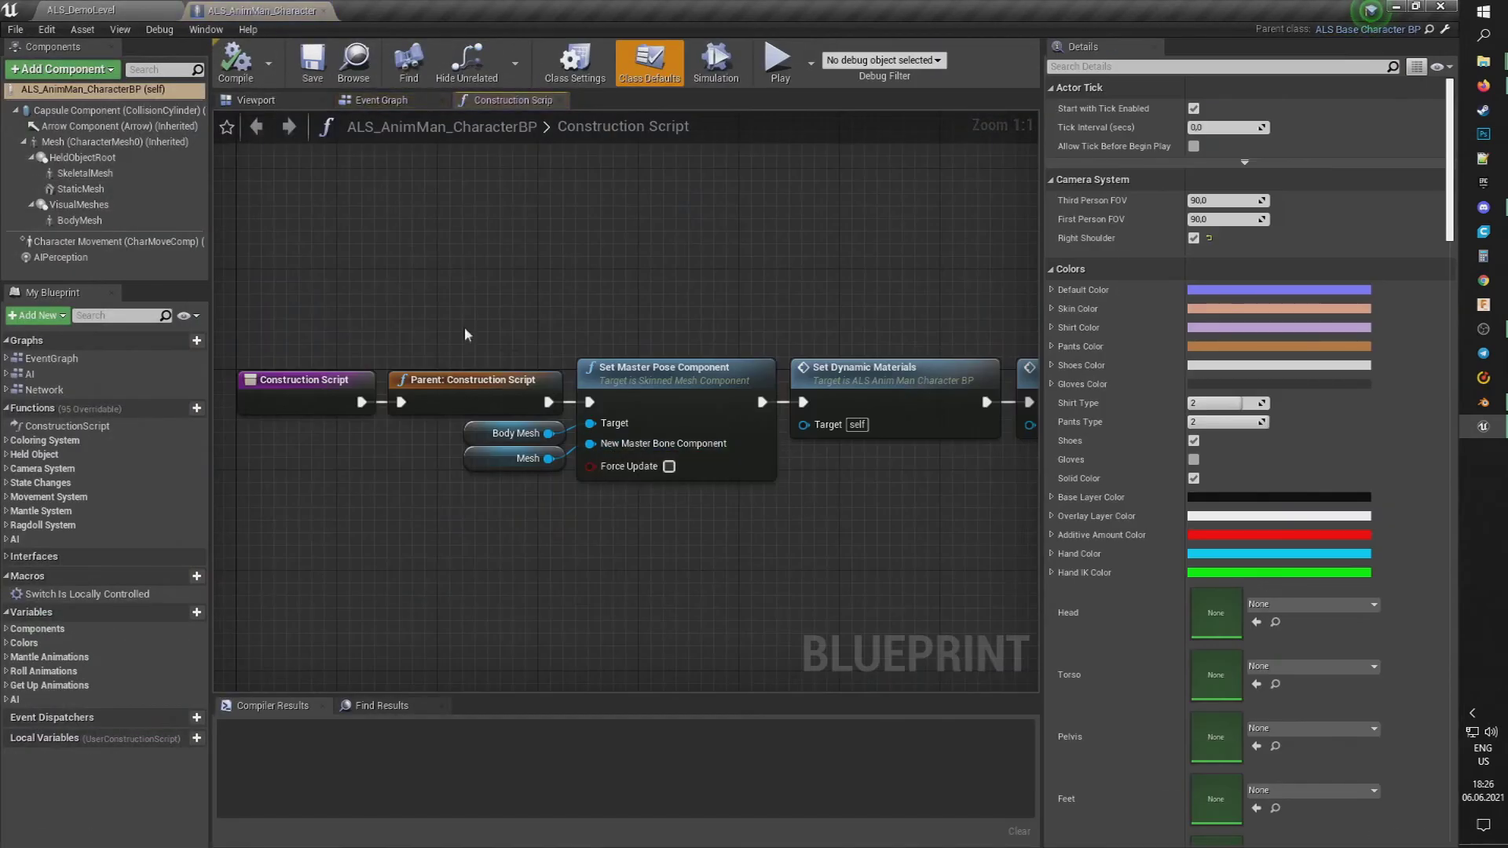
pyautogui.click(100, 429)
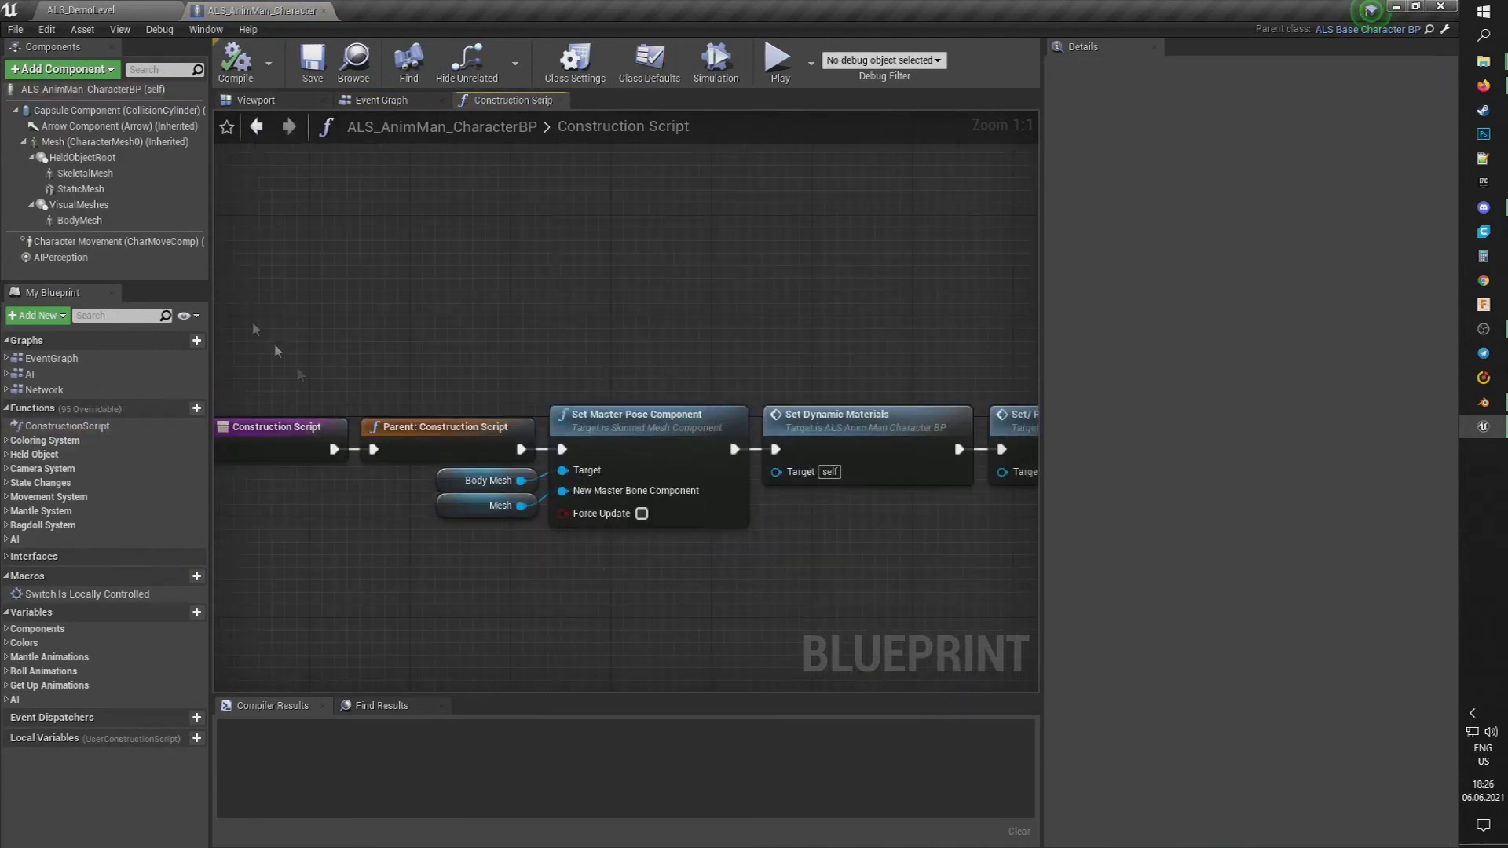
# - Duplicate the BodyMesh component under VisualMeshes three times
pyautogui.click(84, 208)
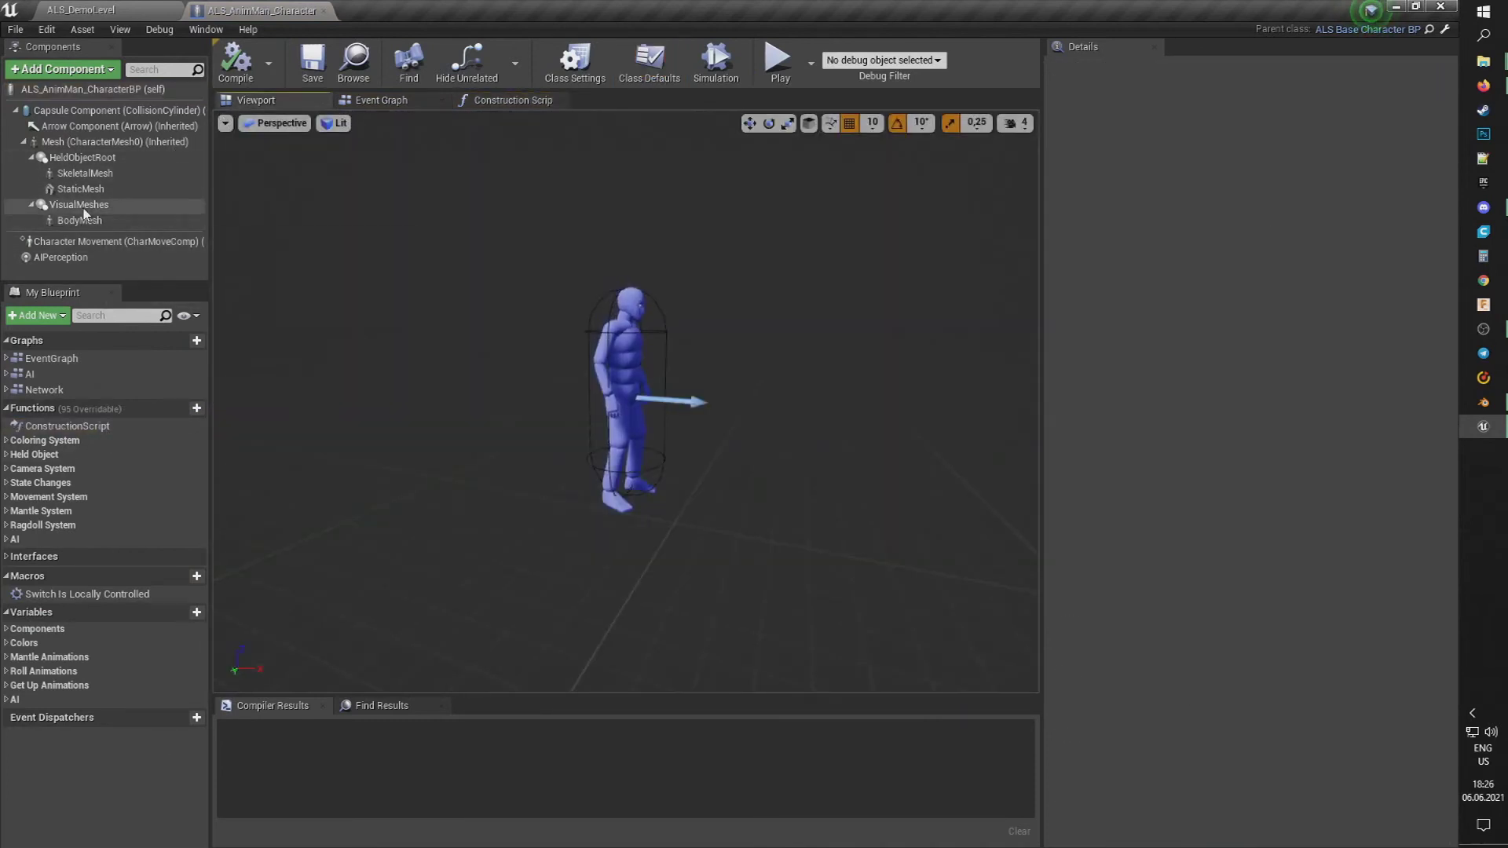
pyautogui.click(84, 206)
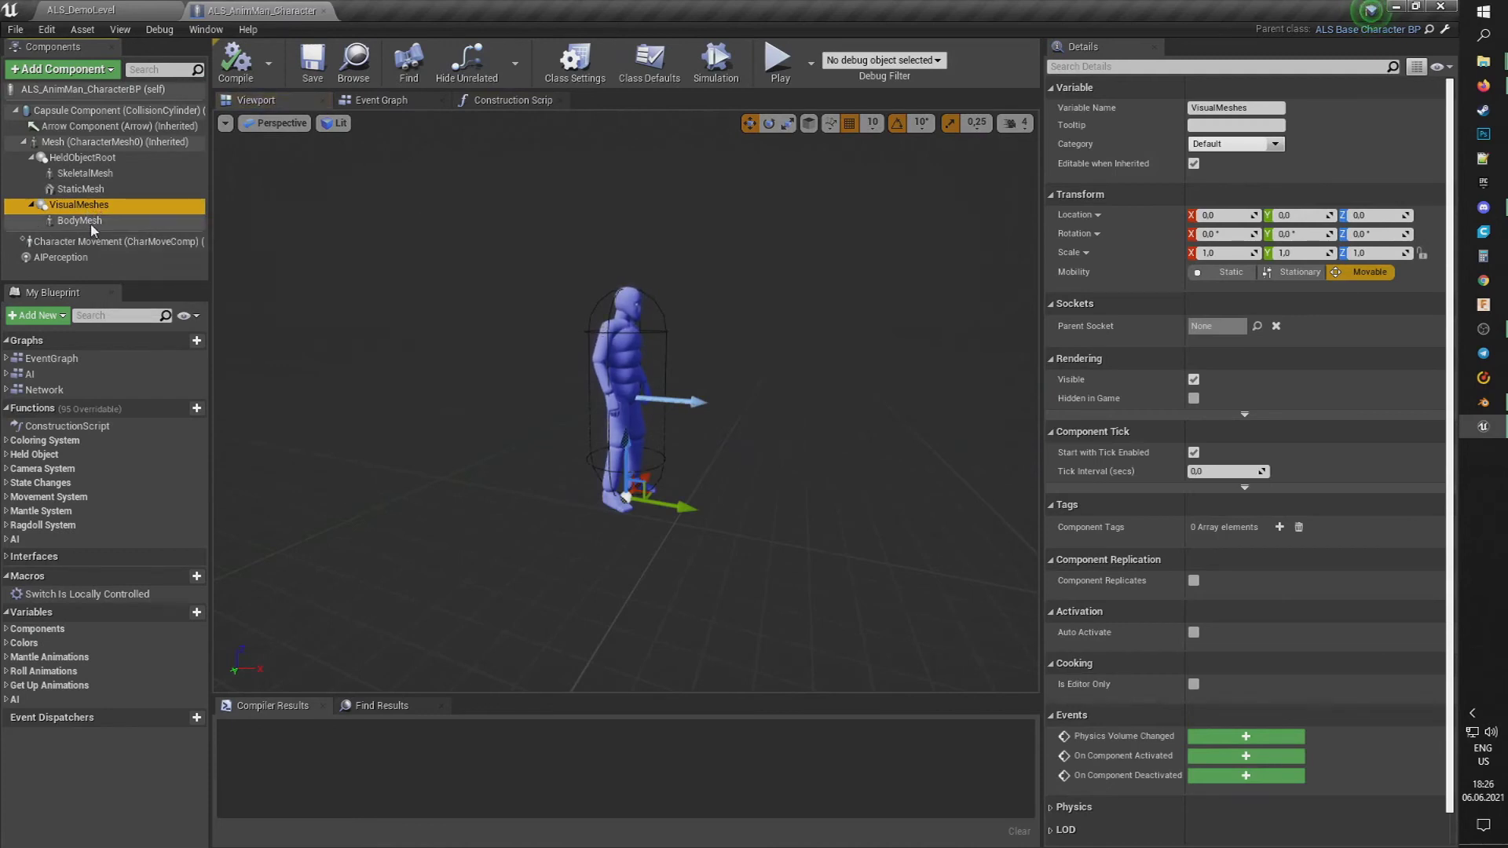
pyautogui.click(80, 221)
pyautogui.hotkey('ctrl', 'w')
pyautogui.hotkey('ctrl', 'w')
pyautogui.hotkey('ctrl', 'w')
# - Rename the three BodyMesh copies as Vest, Helmet and Mask
pyautogui.click(88, 238)
pyautogui.press('F2')
pyautogui.write('Vest')
pyautogui.press('Return')
pyautogui.click(97, 253)
pyautogui.press('F2')
pyautogui.write('Helmet')
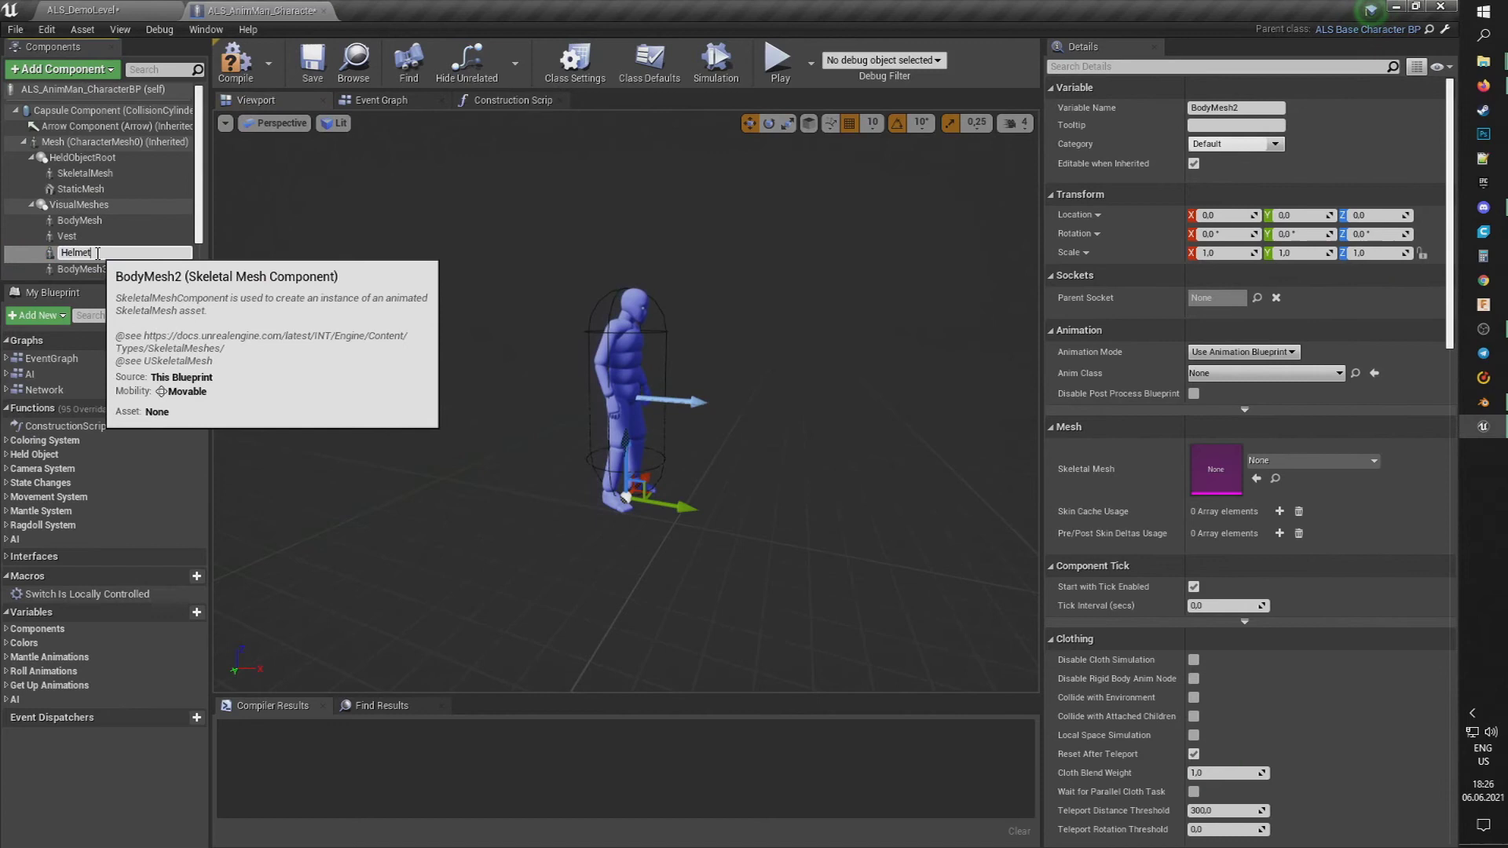
pyautogui.press('Return')
pyautogui.click(95, 269)
pyautogui.press('F2')
pyautogui.write('Mask')
pyautogui.press('Return')
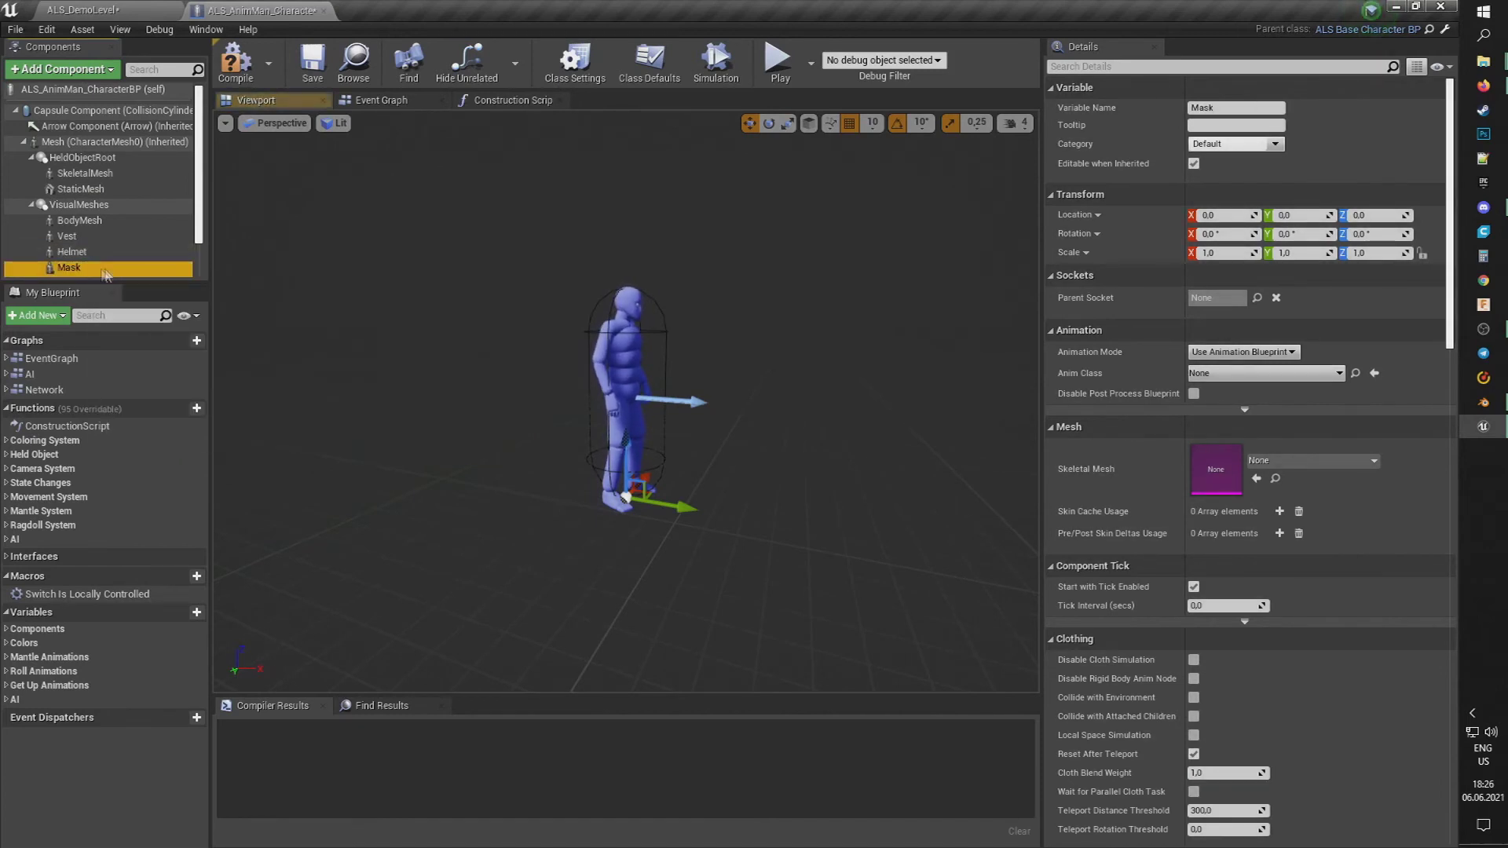
# - Add Vest, Helmet and Mask references to the construction script, connect them to the Set Master Pose Component target, and compile
pyautogui.click(498, 100)
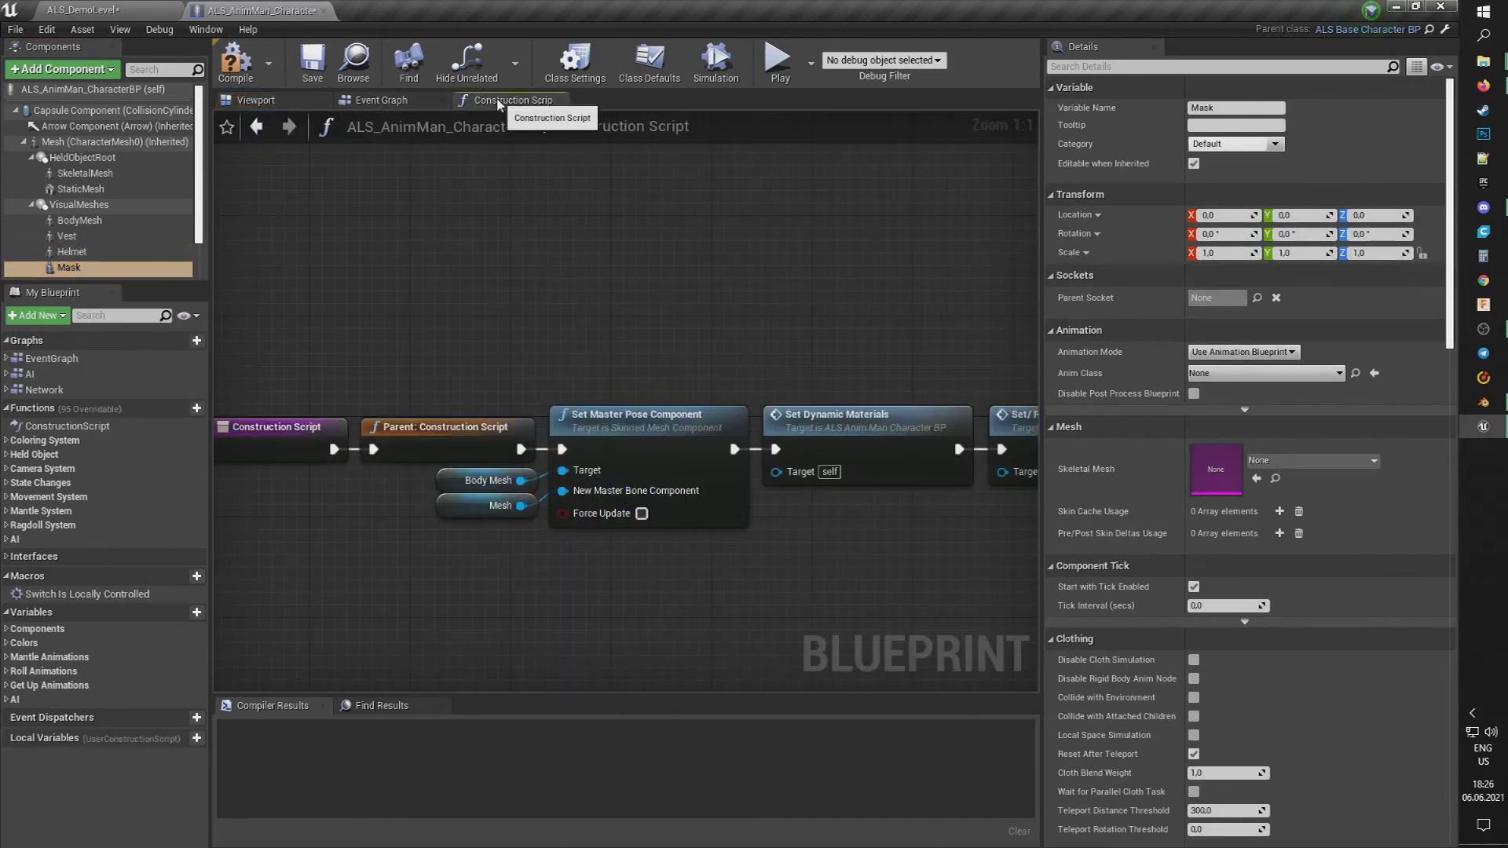
pyautogui.moveTo(67, 236); pyautogui.dragTo(369, 265)
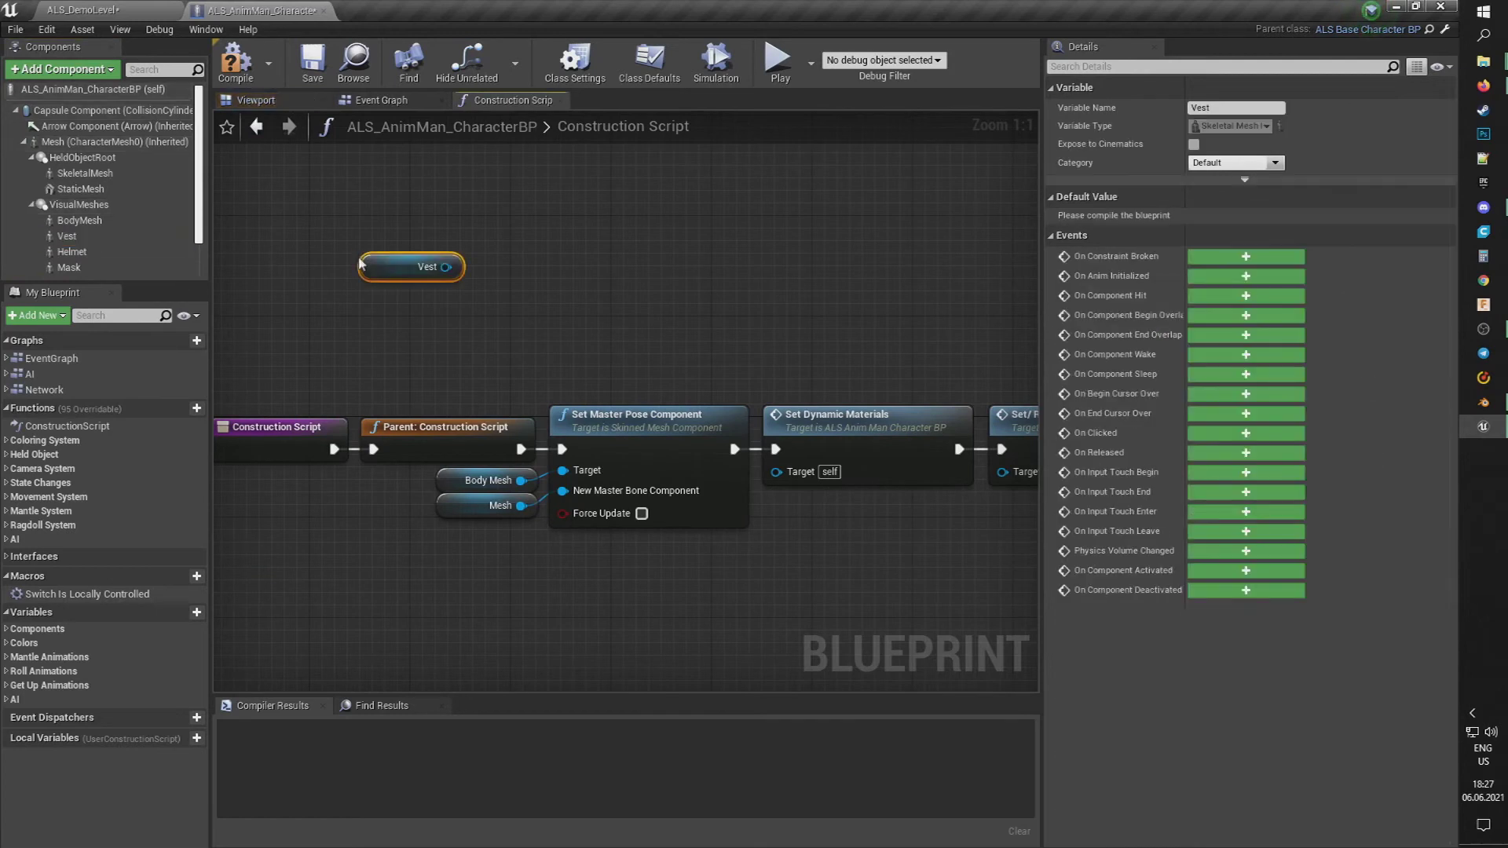
pyautogui.moveTo(84, 254); pyautogui.dragTo(376, 303)
pyautogui.moveTo(86, 269); pyautogui.dragTo(541, 452)
pyautogui.moveTo(460, 306); pyautogui.dragTo(562, 470)
pyautogui.moveTo(449, 273); pyautogui.dragTo(583, 475)
pyautogui.click(244, 82)
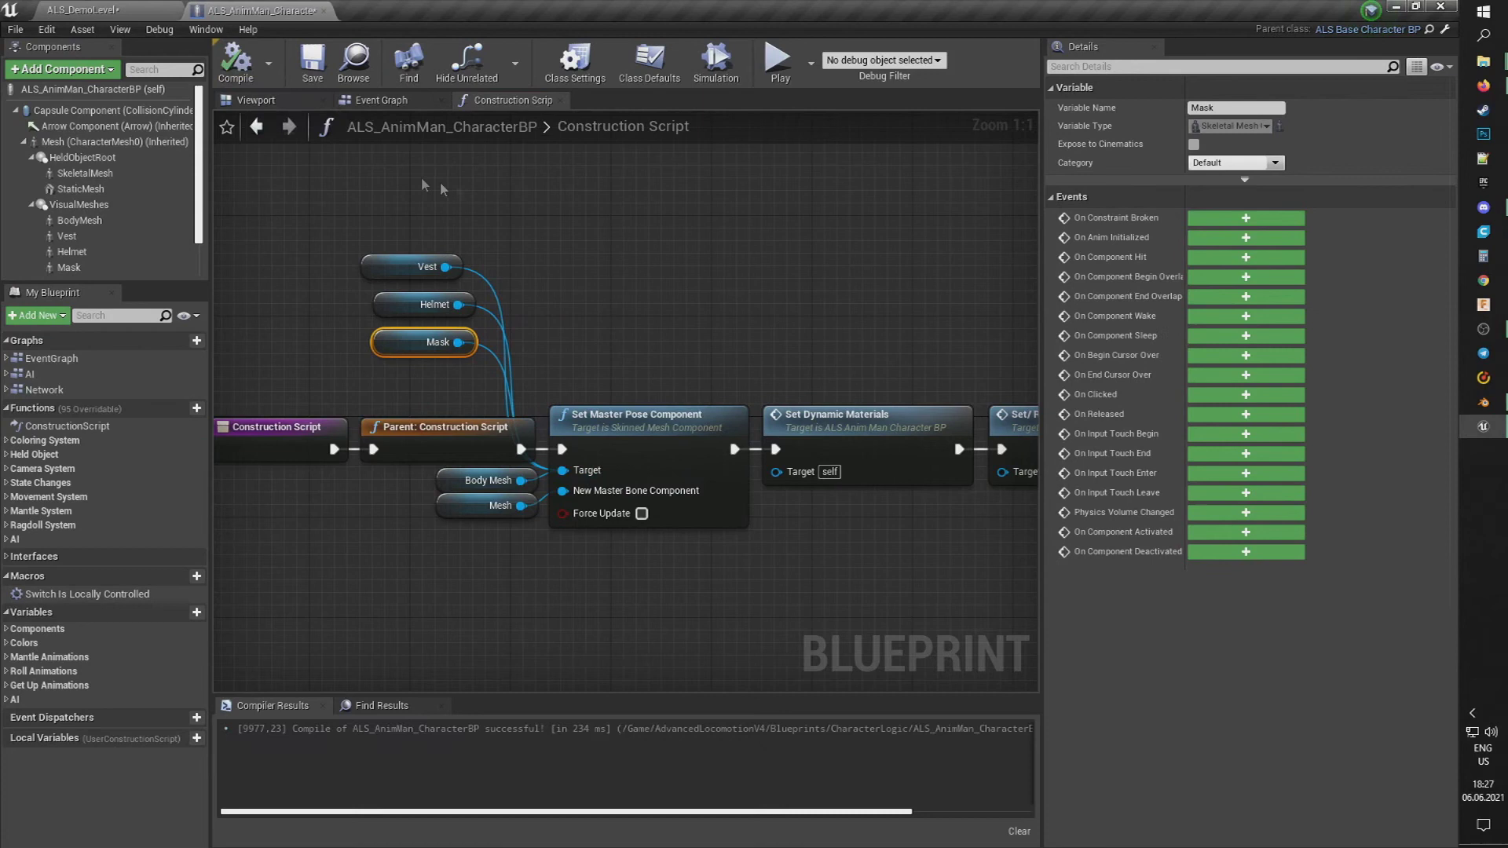
# - Assign the AnimMan_Vest skeletal mesh to the Vest component
pyautogui.click(95, 236)
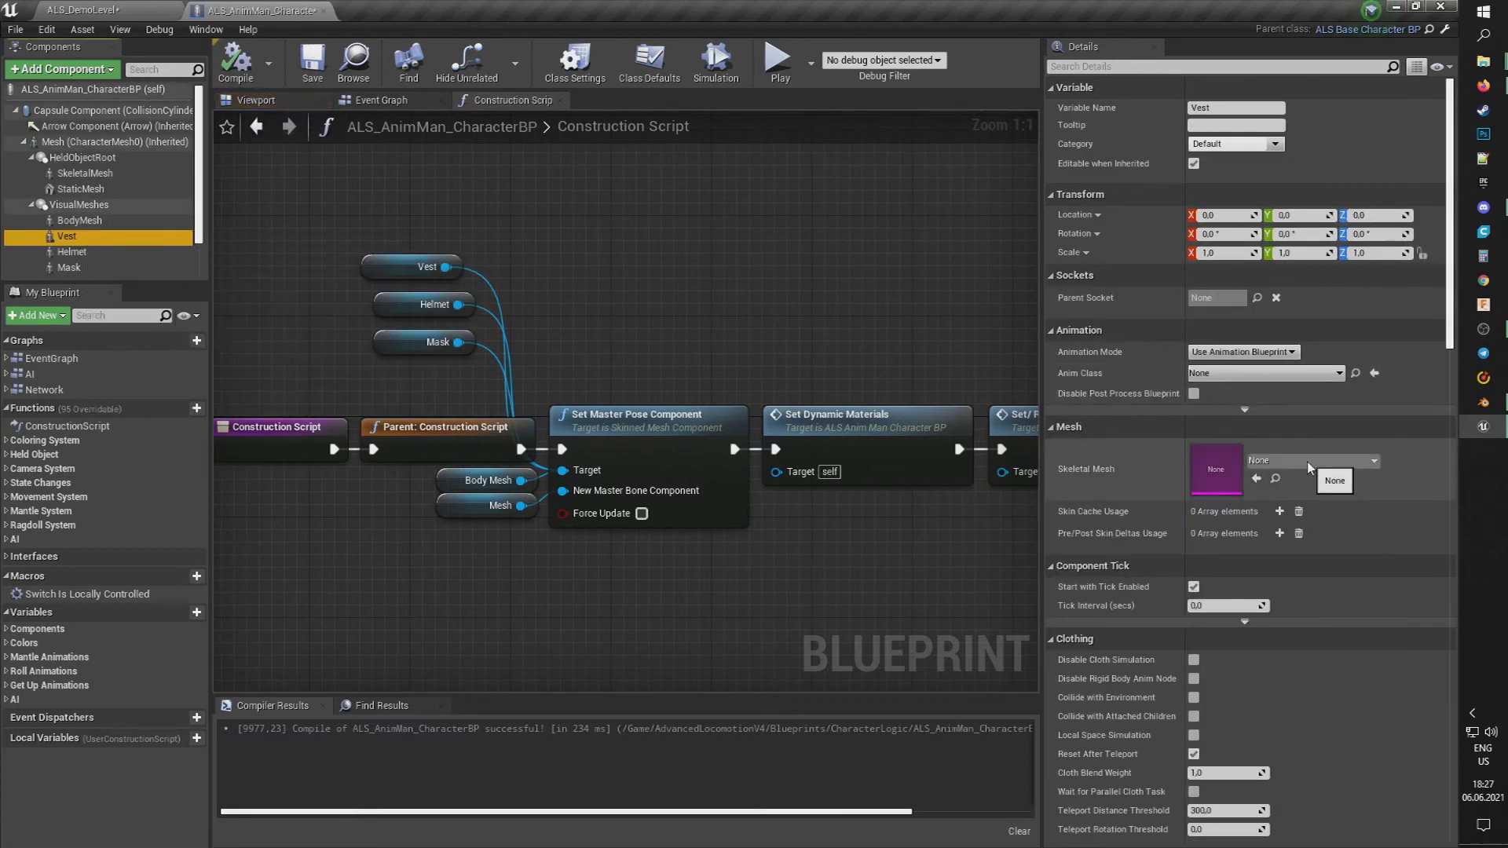
pyautogui.click(256, 101)
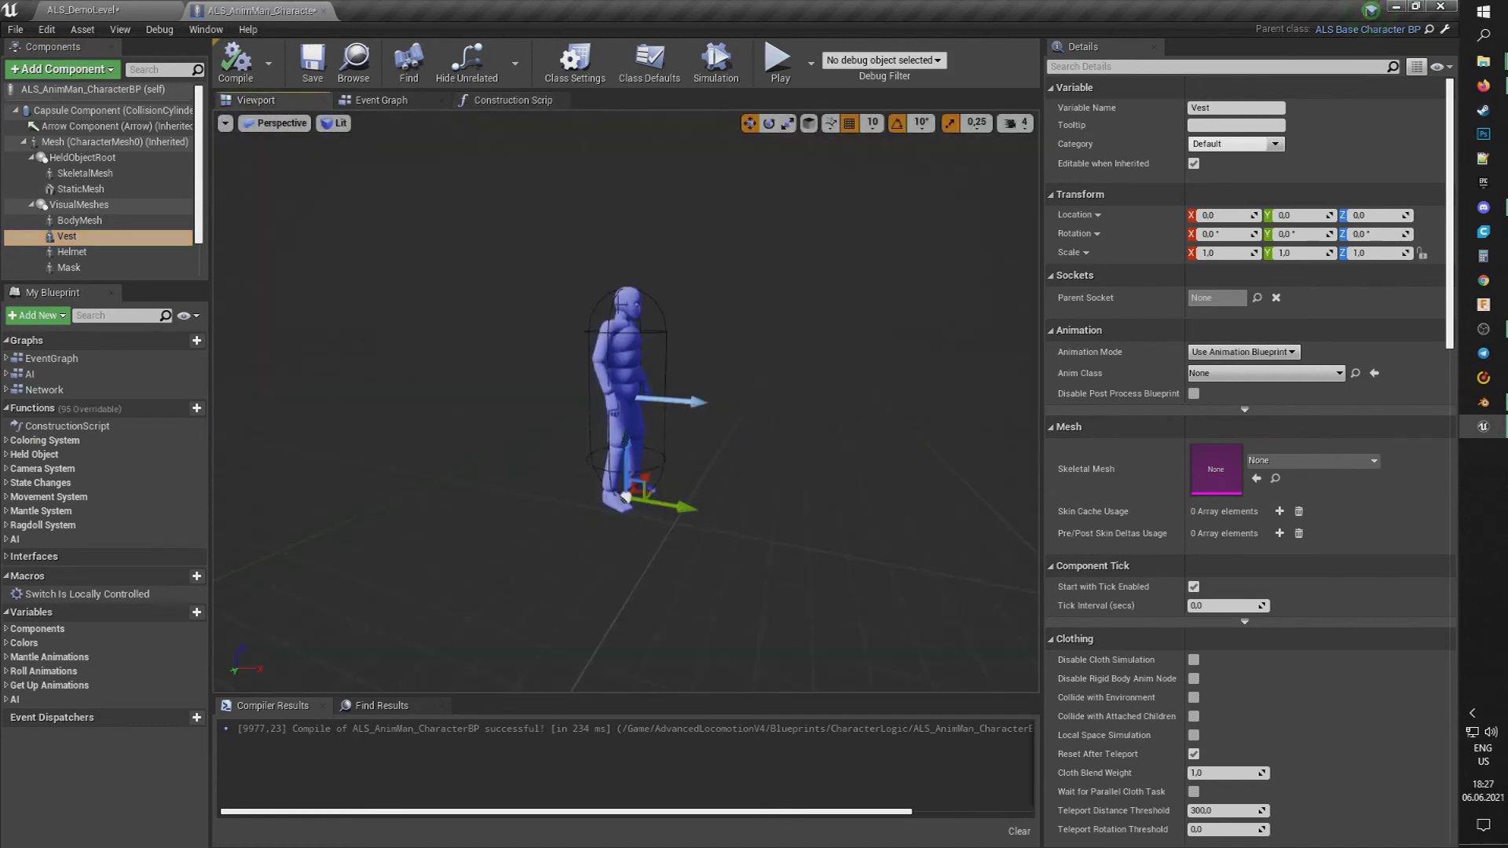
pyautogui.scroll(6, 673, 335)
pyautogui.scroll(-6, 681, 330)
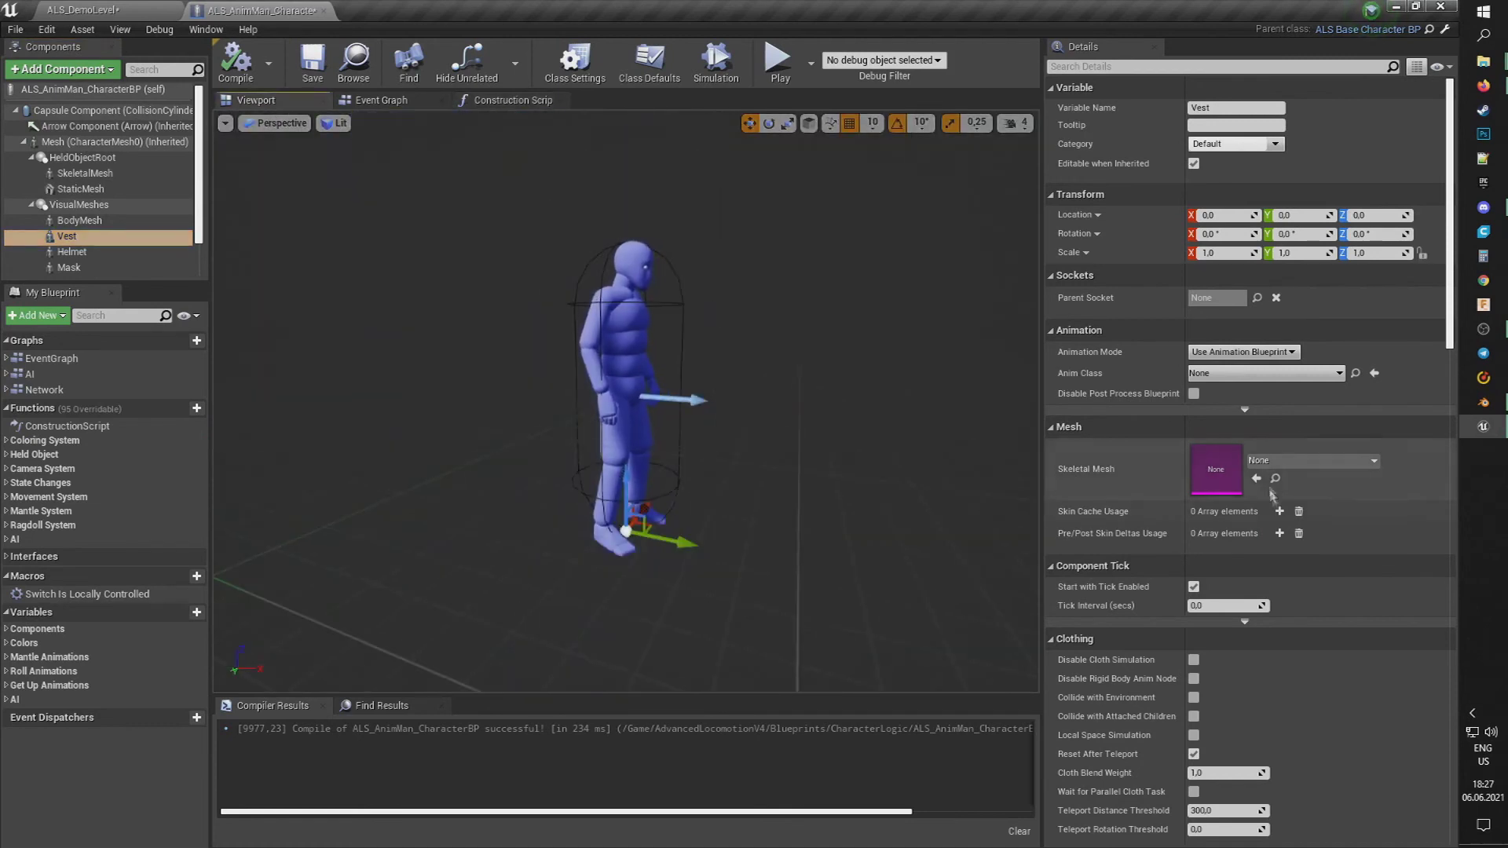
pyautogui.click(1280, 462)
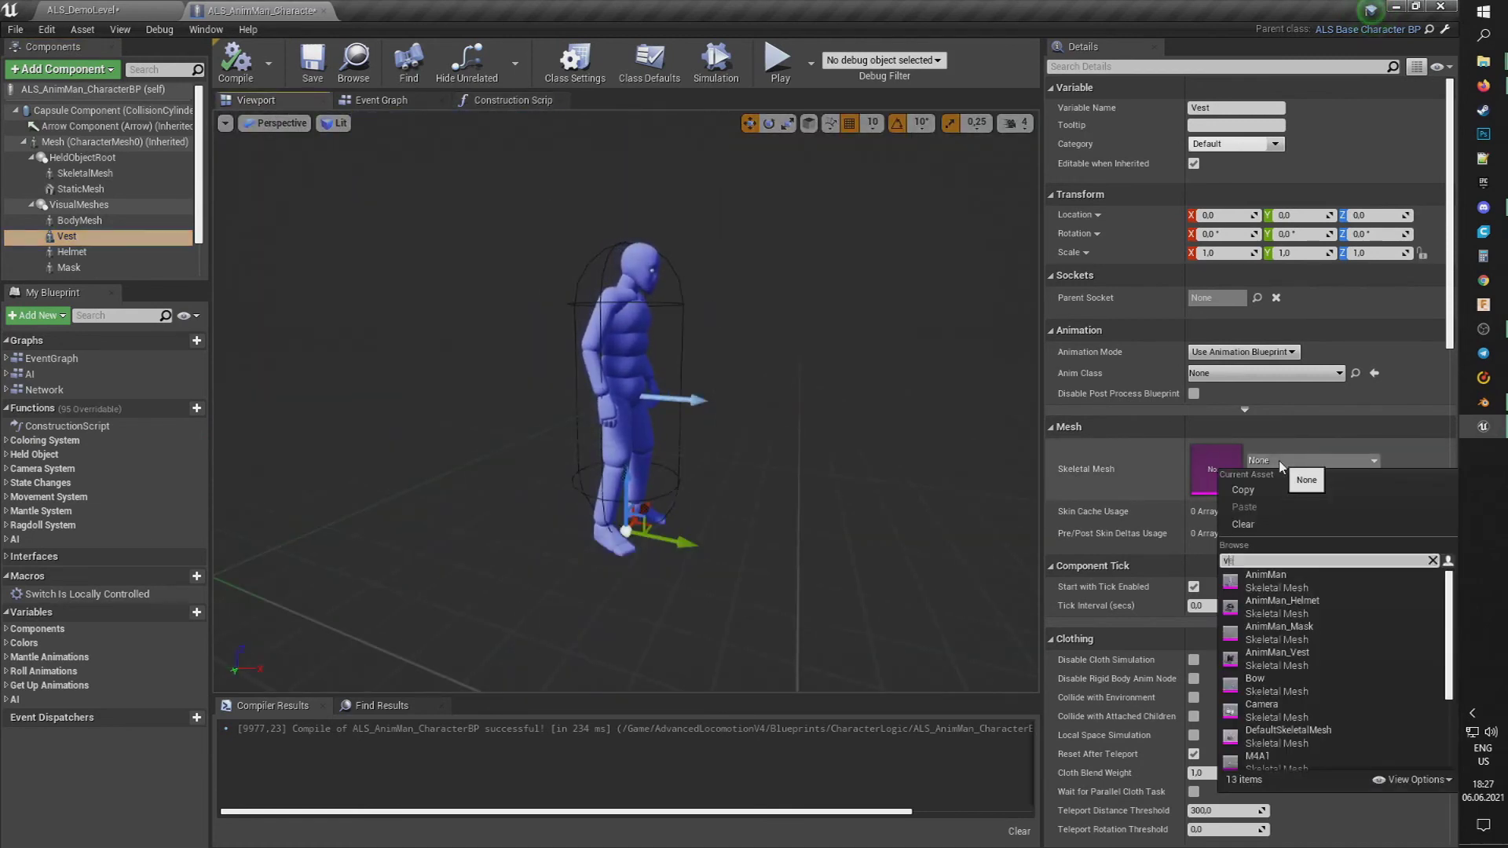
pyautogui.write('v')
pyautogui.click(1269, 579)
# - Assign the AnimMan_Helmet skeletal mesh to the Helmet component
pyautogui.click(72, 252)
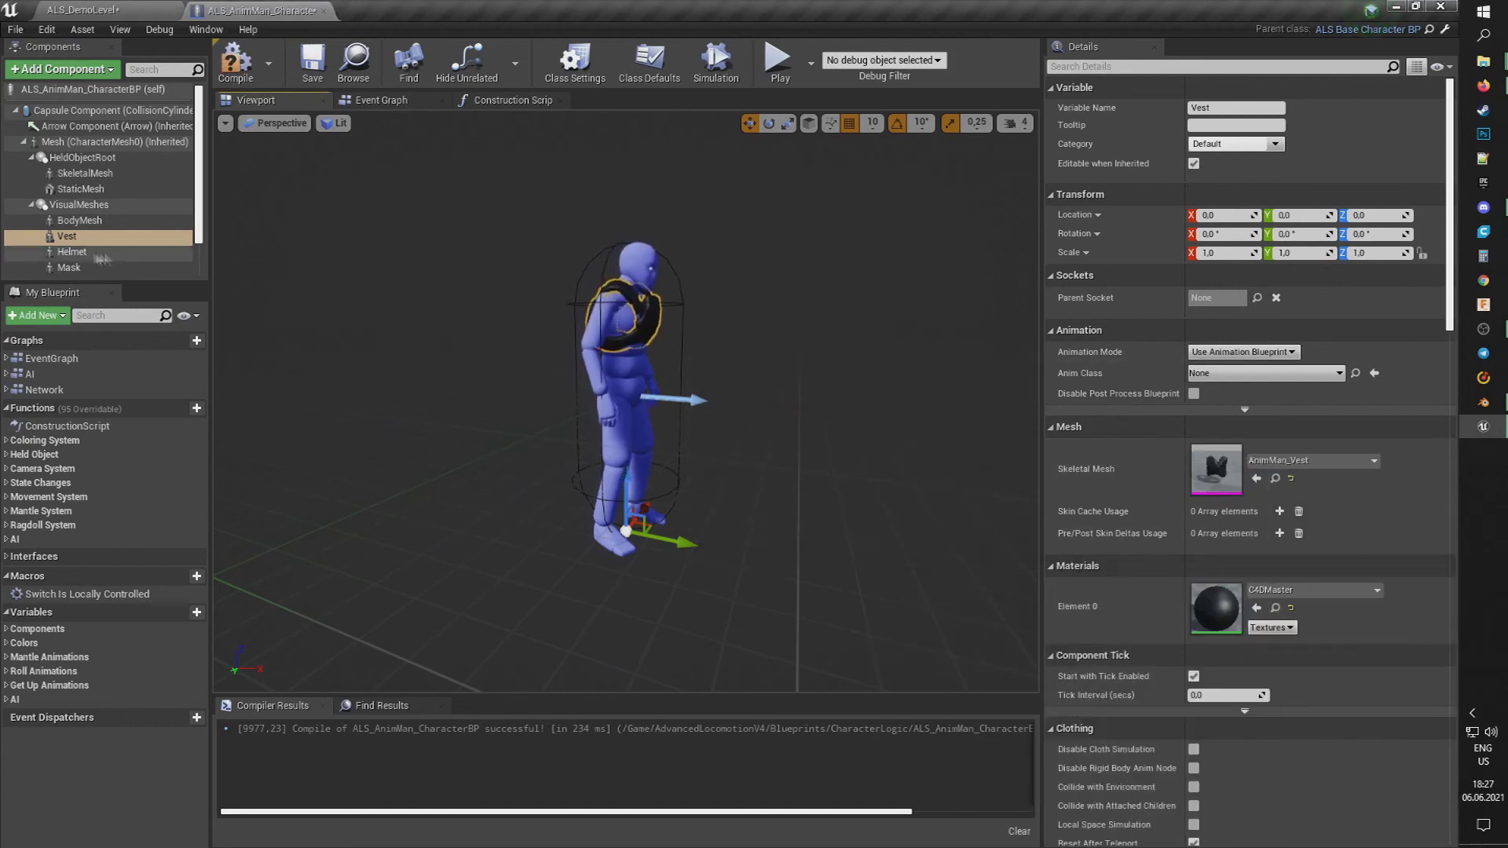
pyautogui.click(1335, 470)
pyautogui.write('helm')
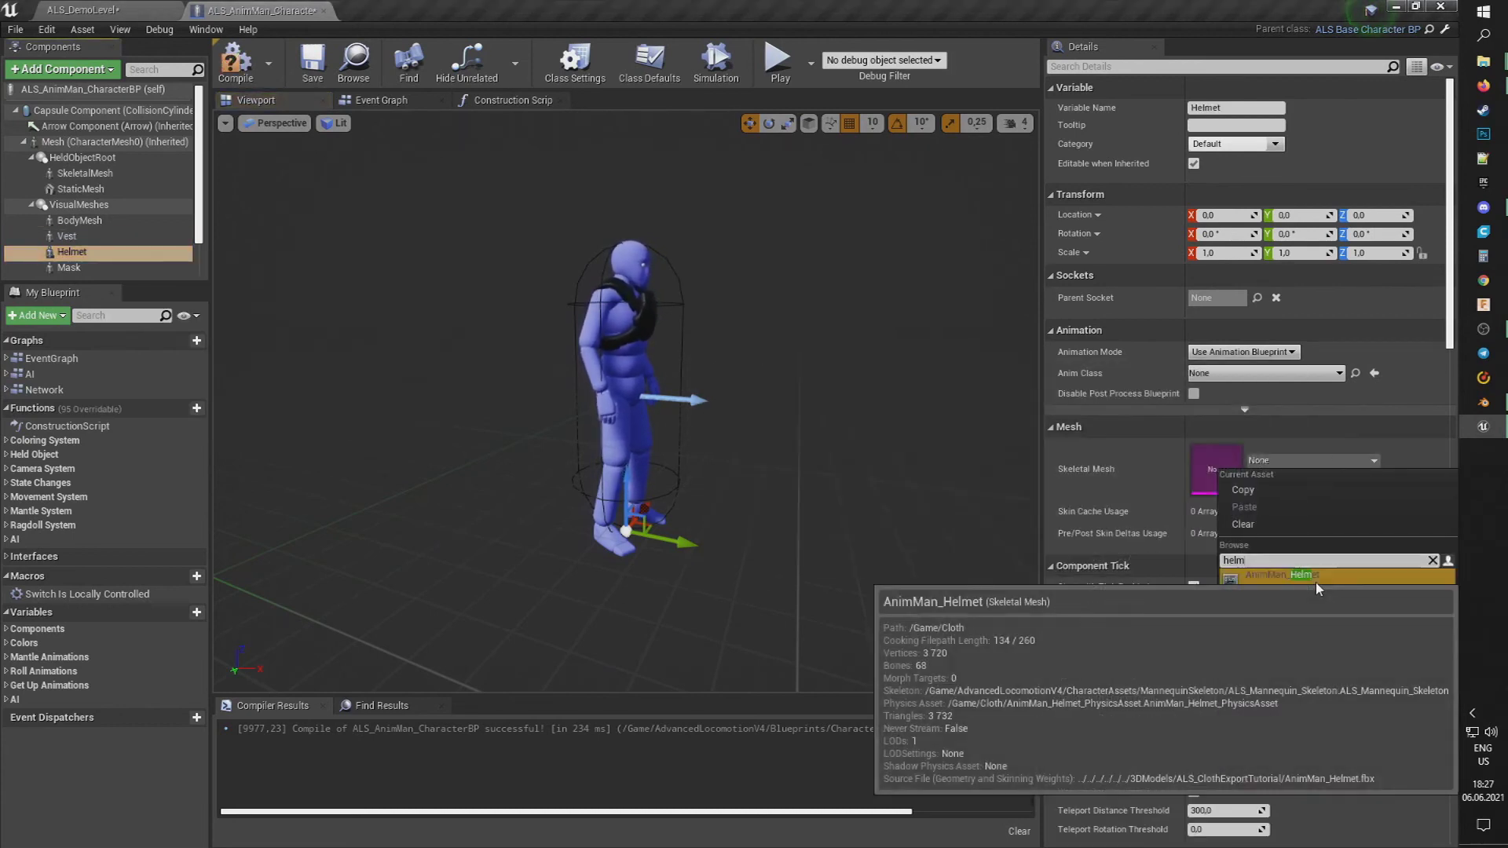
pyautogui.click(1281, 579)
# - Assign the AnimMan_Mask skeletal mesh to the Mask component, check its fit on the head, and compile the blueprint
pyautogui.click(69, 267)
pyautogui.click(1318, 463)
pyautogui.write('mas')
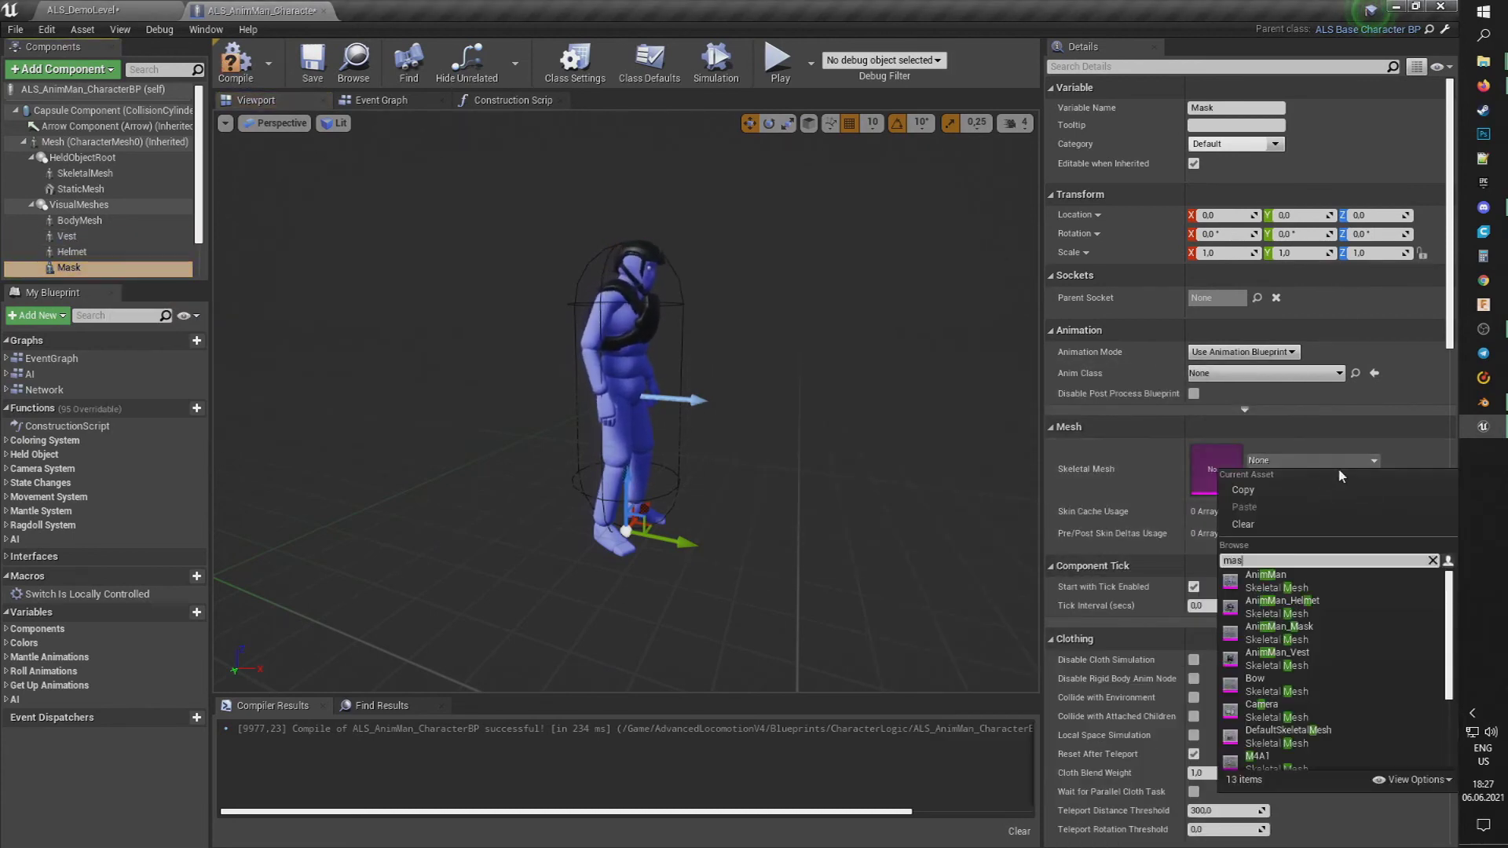
pyautogui.click(1279, 579)
pyautogui.scroll(6, 704, 242)
pyautogui.scroll(-3, 703, 241)
pyautogui.moveTo(703, 242); pyautogui.dragTo(709, 262, button='middle')
pyautogui.scroll(4, 709, 263)
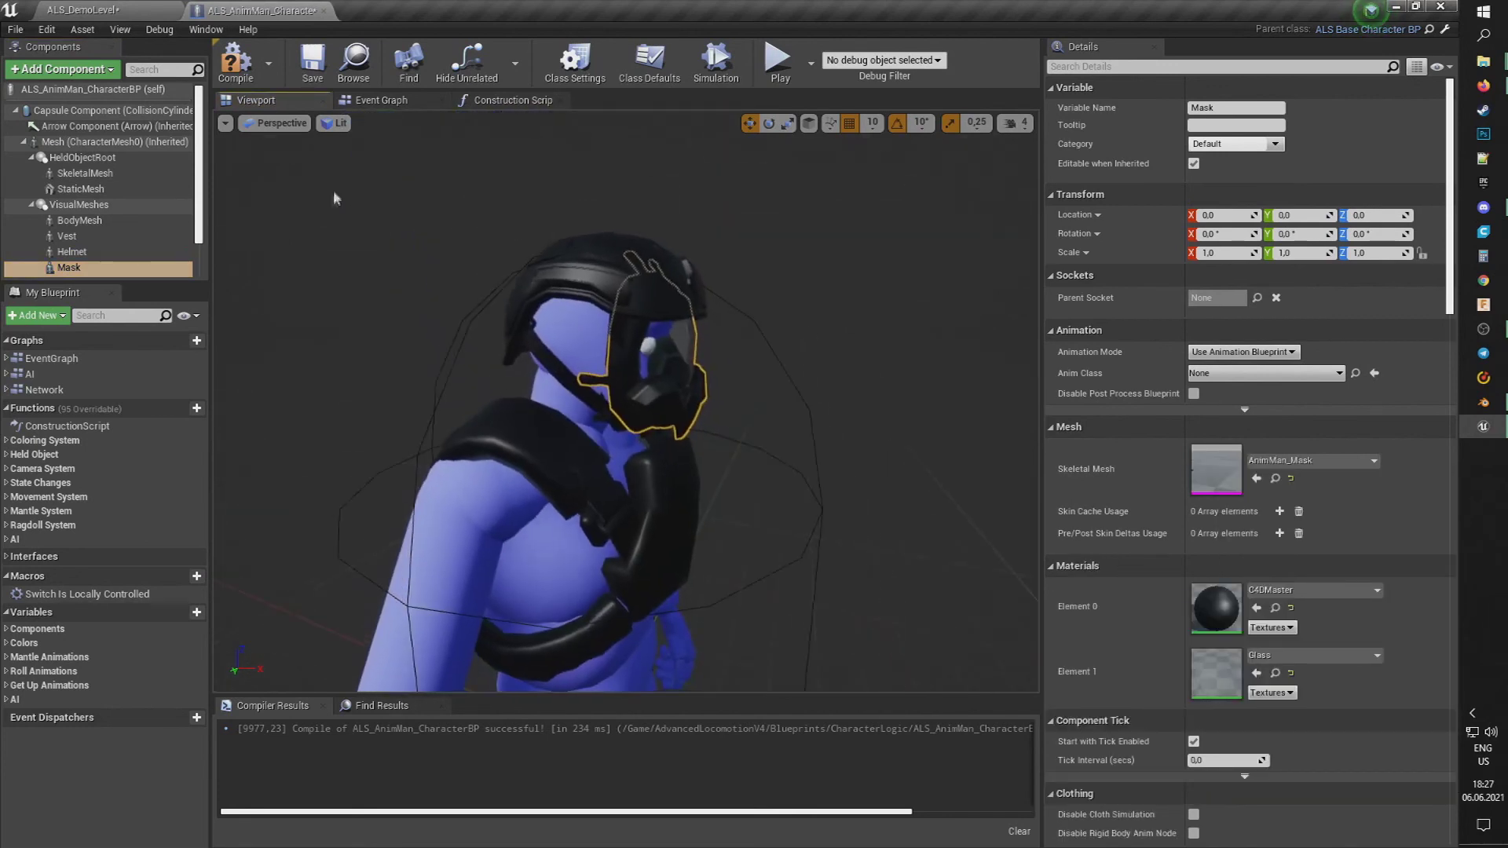
pyautogui.click(236, 63)
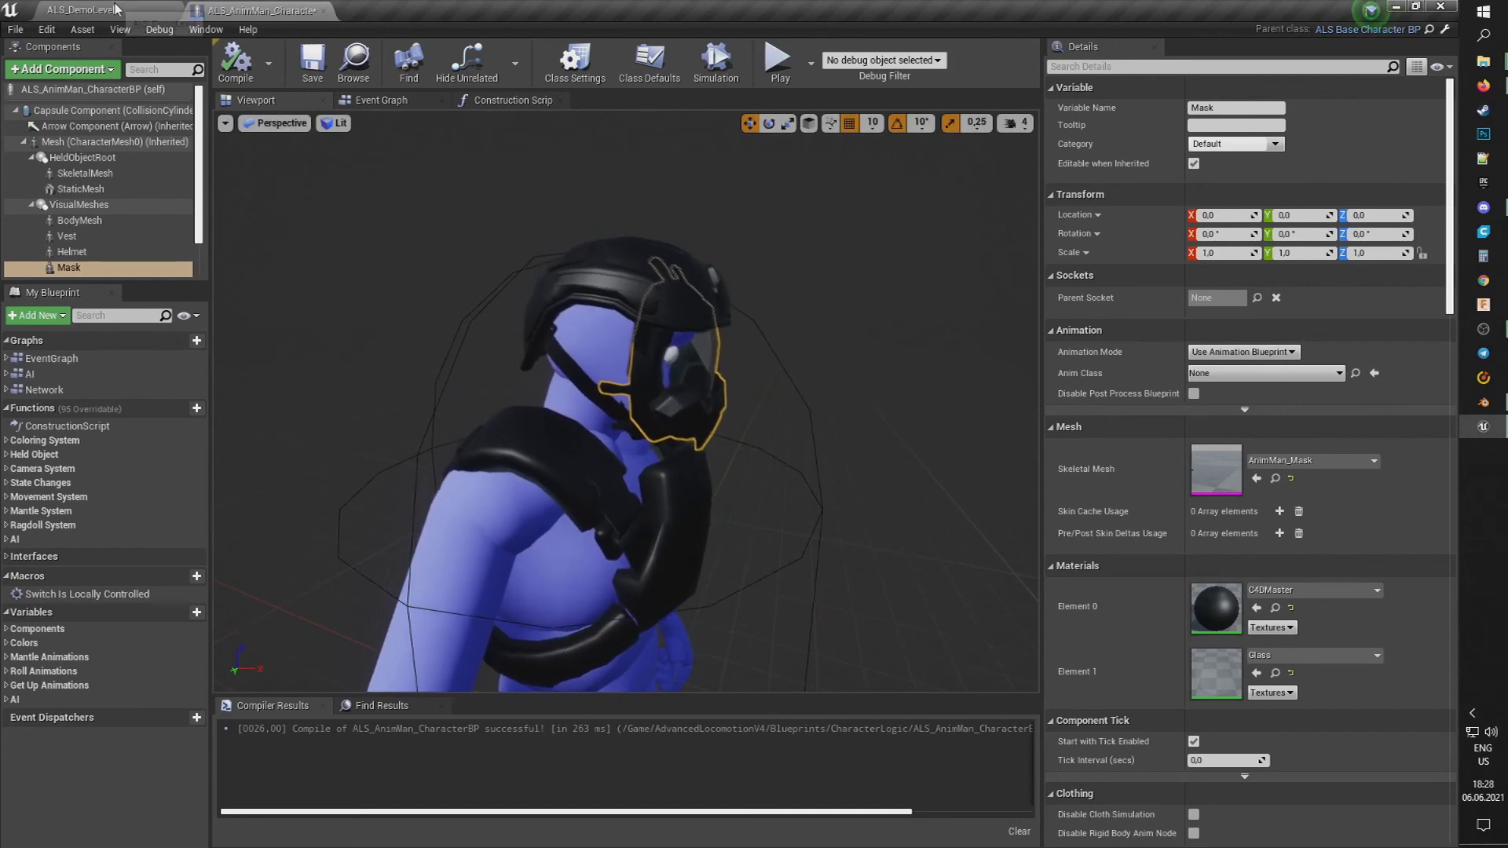
# - Play ALS_DemoLevel and check the helmet, mask and vest on the moving character, toggling the debug view
pyautogui.click(82, 9)
pyautogui.click(837, 60)
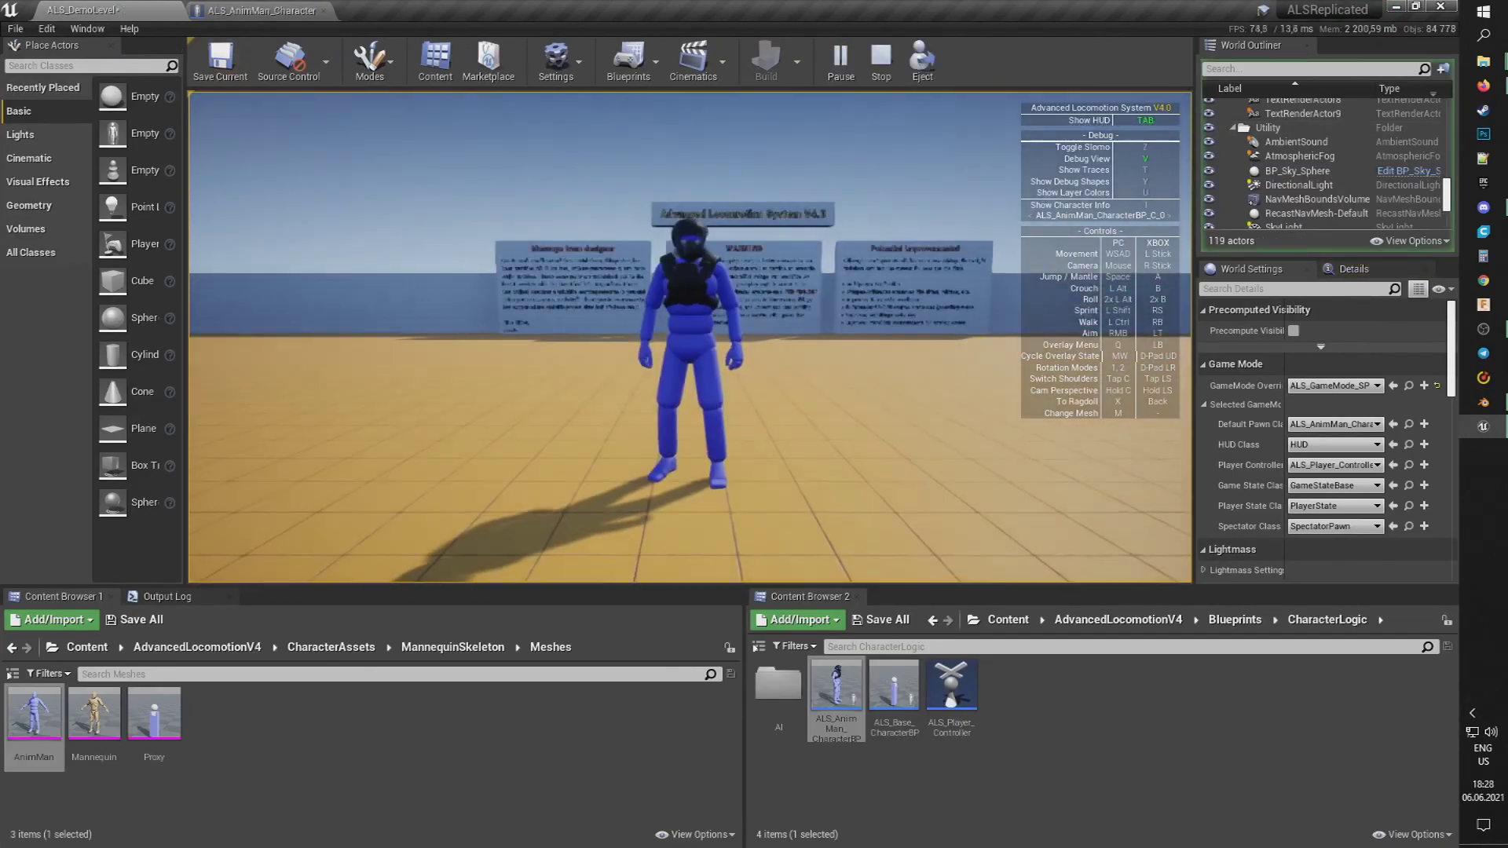
pyautogui.press('w')
pyautogui.press('v')
pyautogui.press('v')
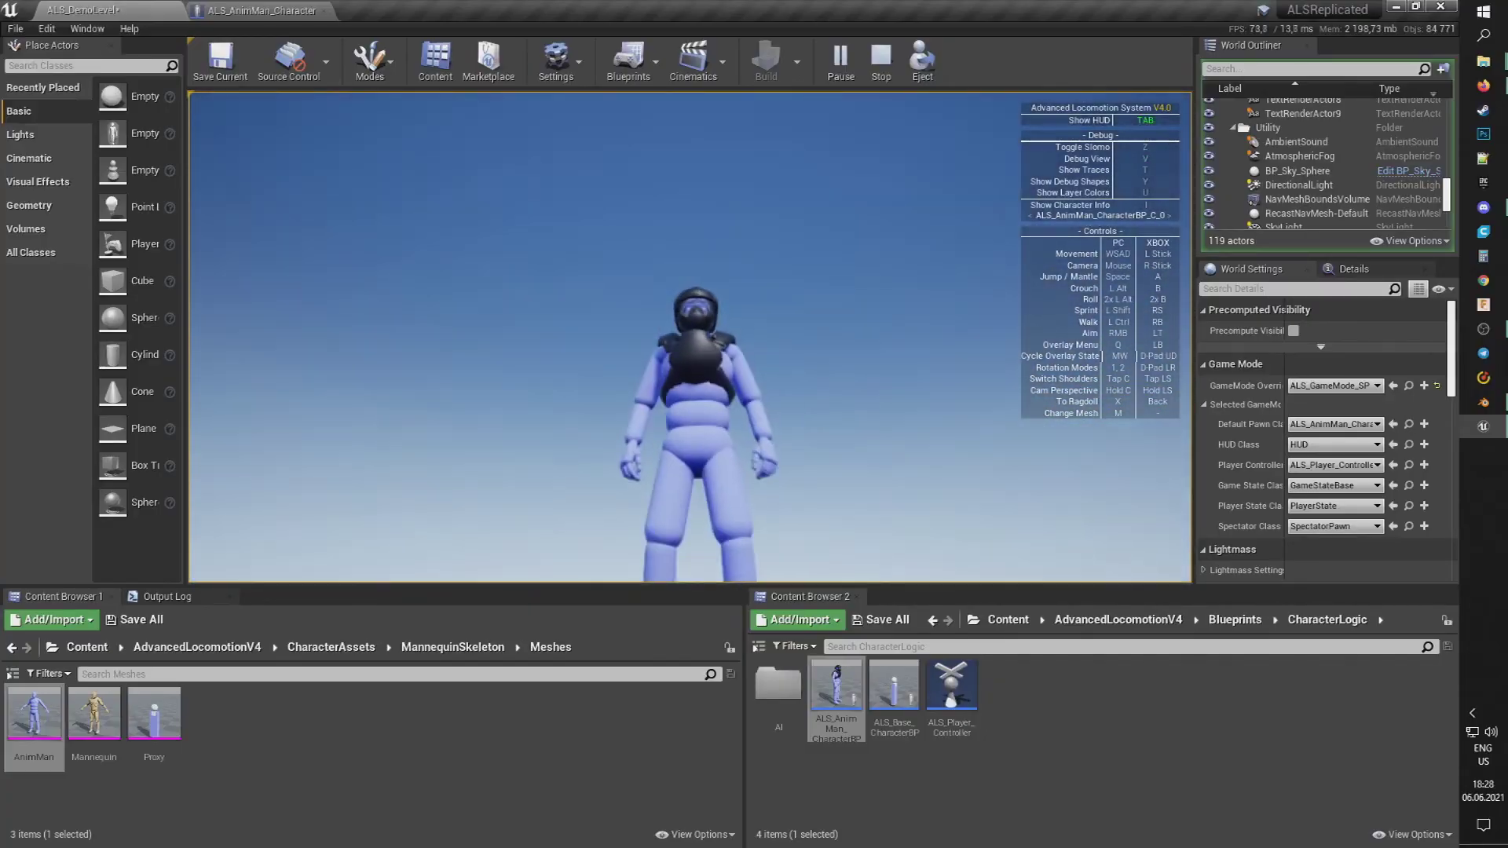
pyautogui.press('v')
pyautogui.press('s')
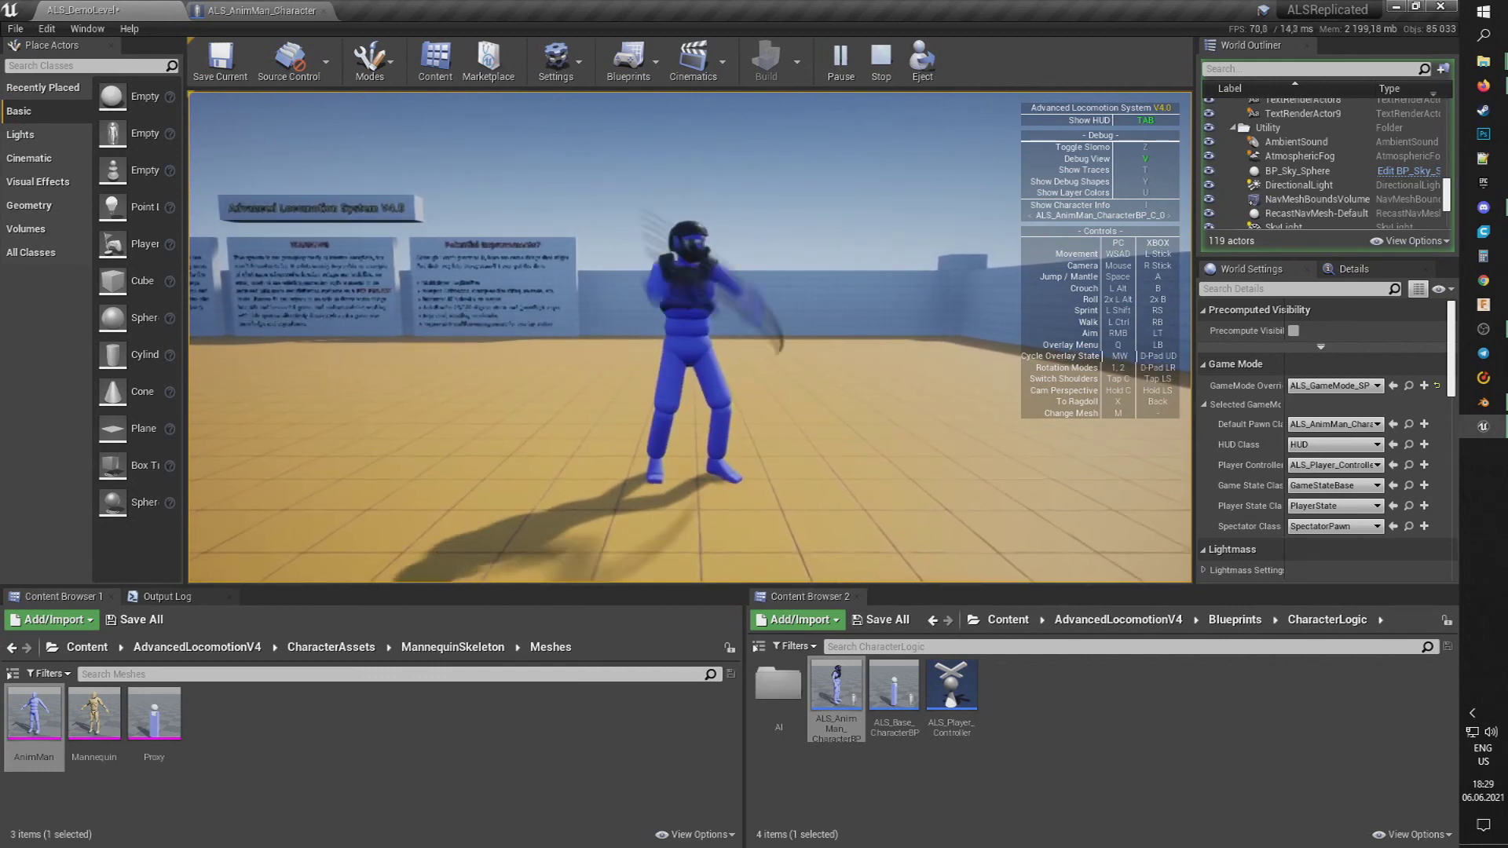
# - Check the outfit in first-person and third-person view, and eject from the character to examine the gear up close
pyautogui.press('c')
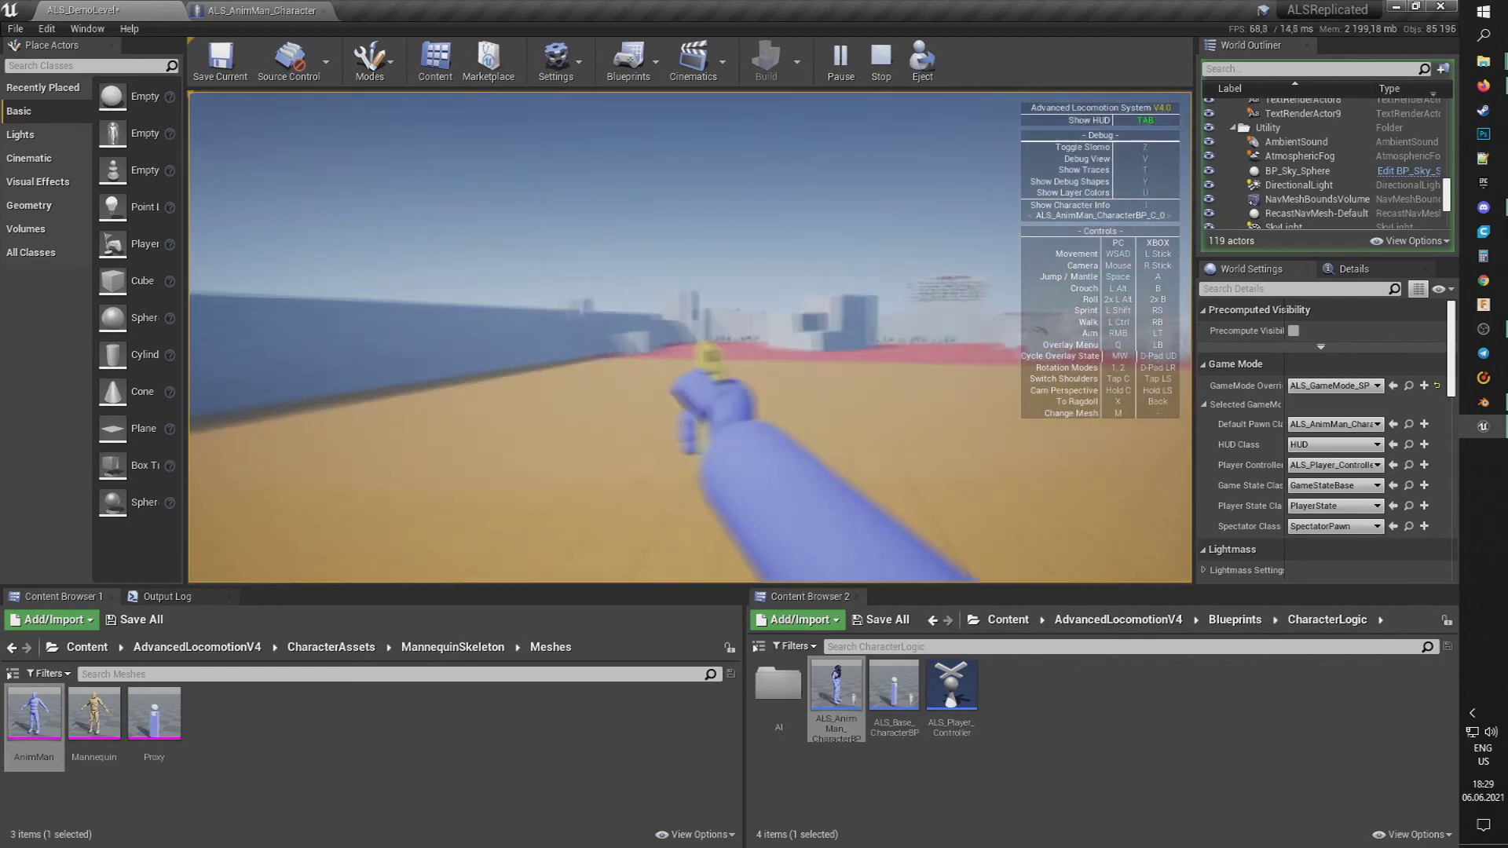
pyautogui.press('w')
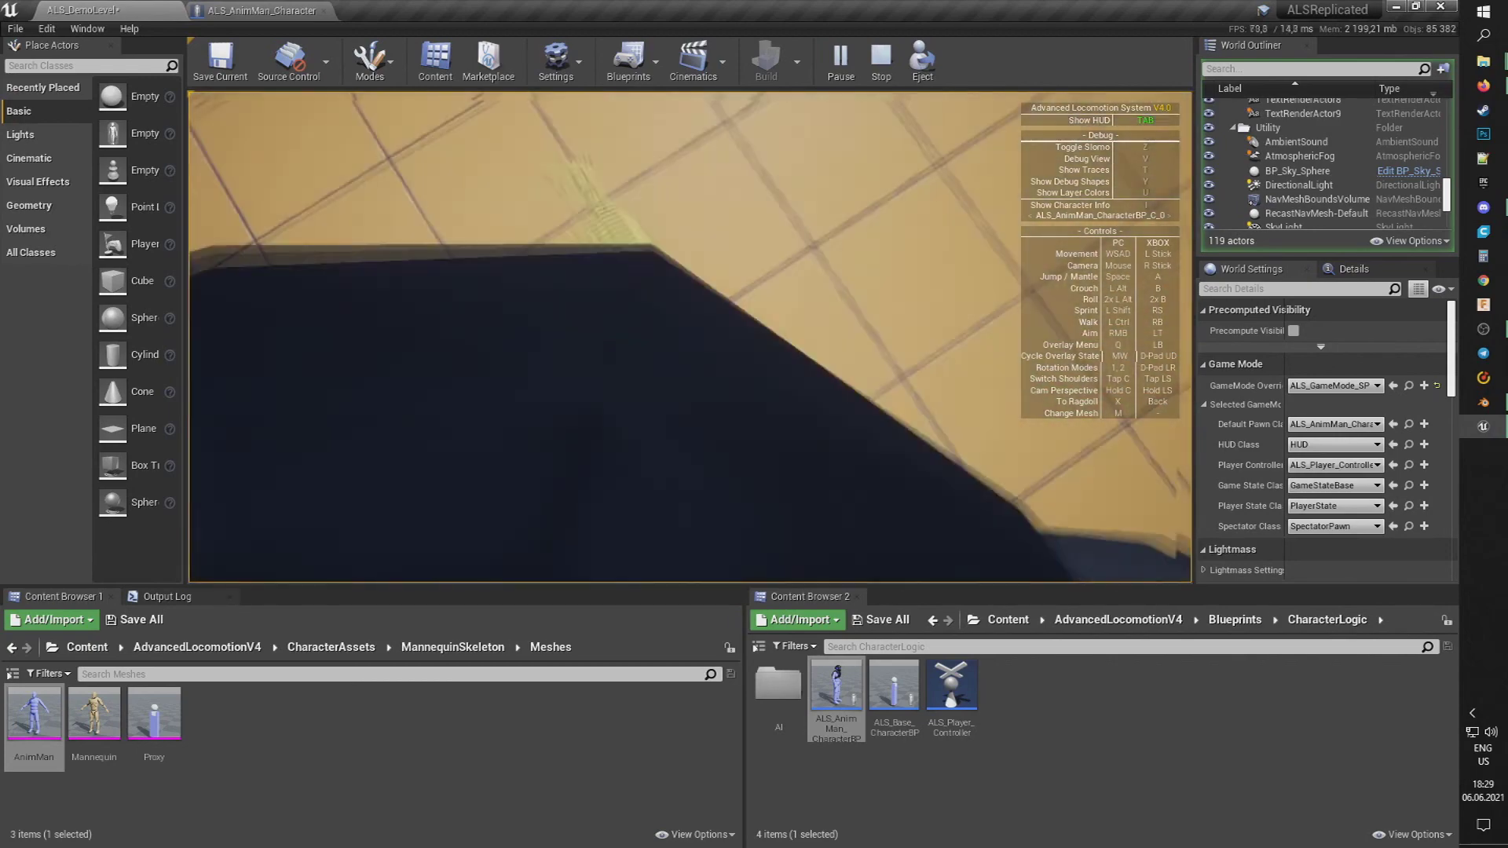
pyautogui.press('c')
pyautogui.press('v')
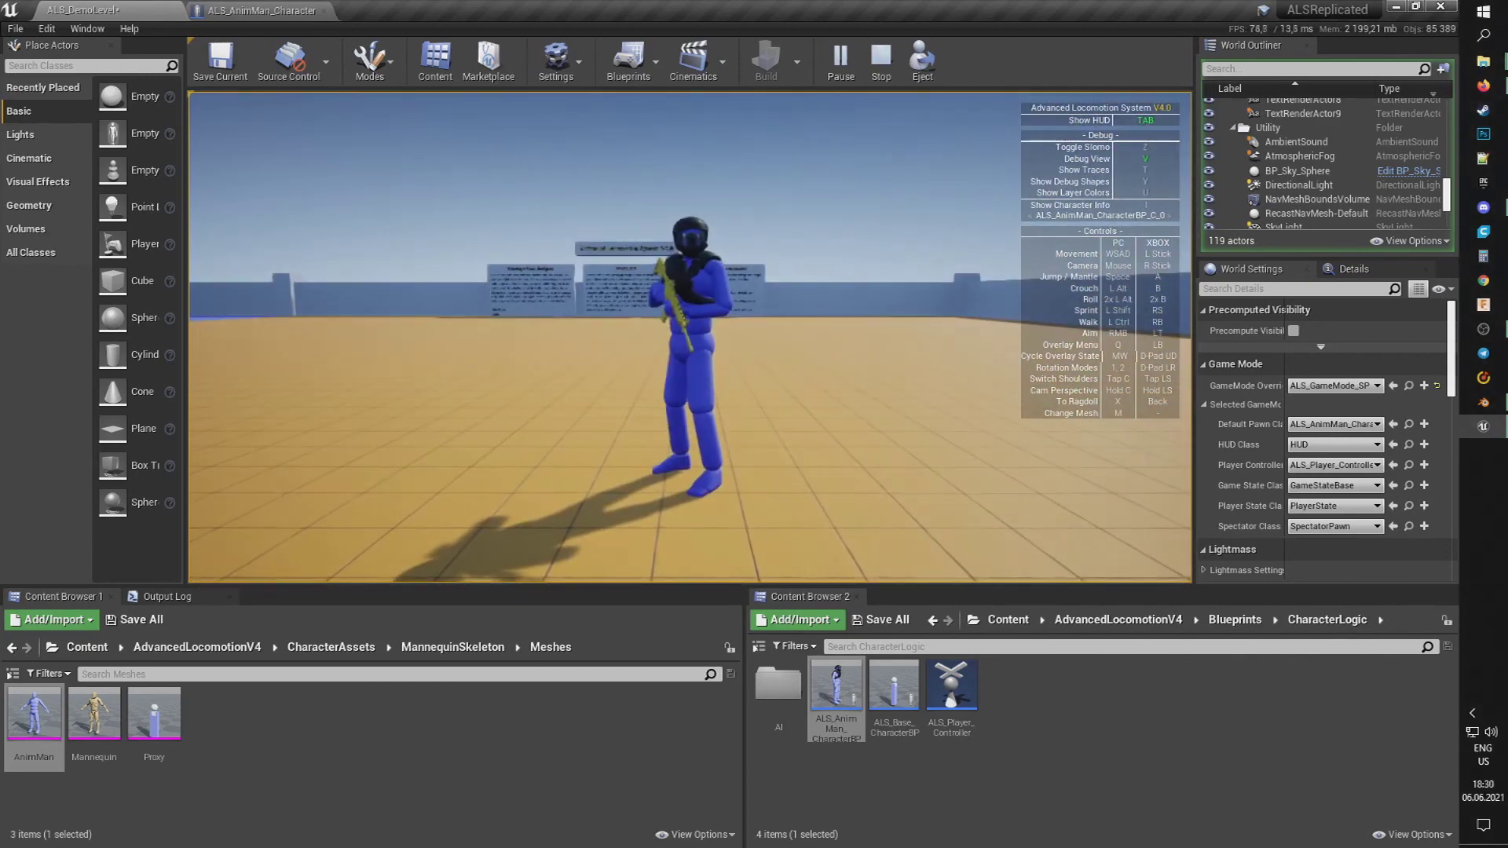
pyautogui.press('F8')
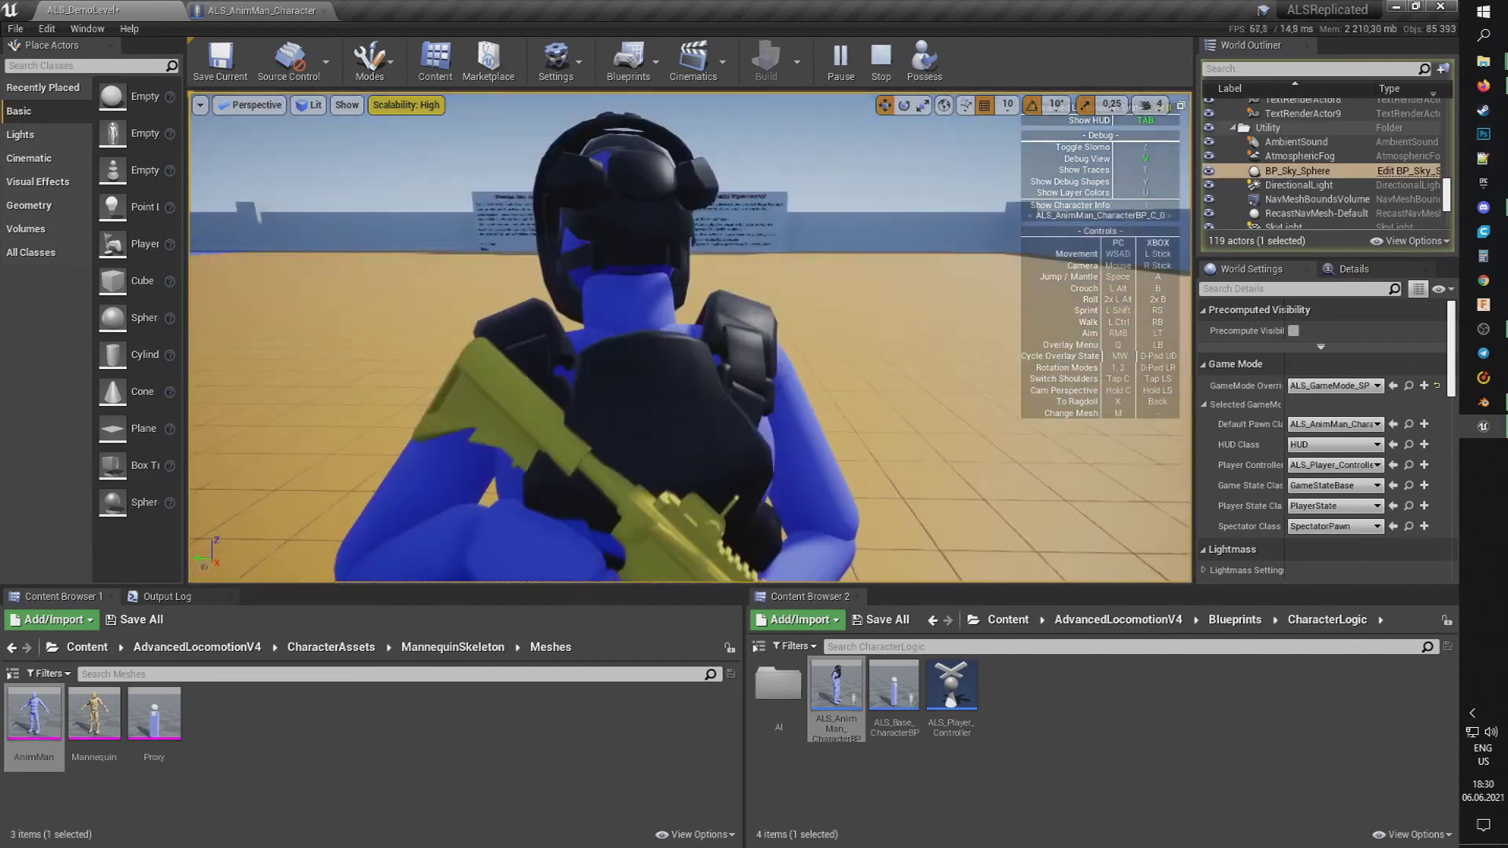